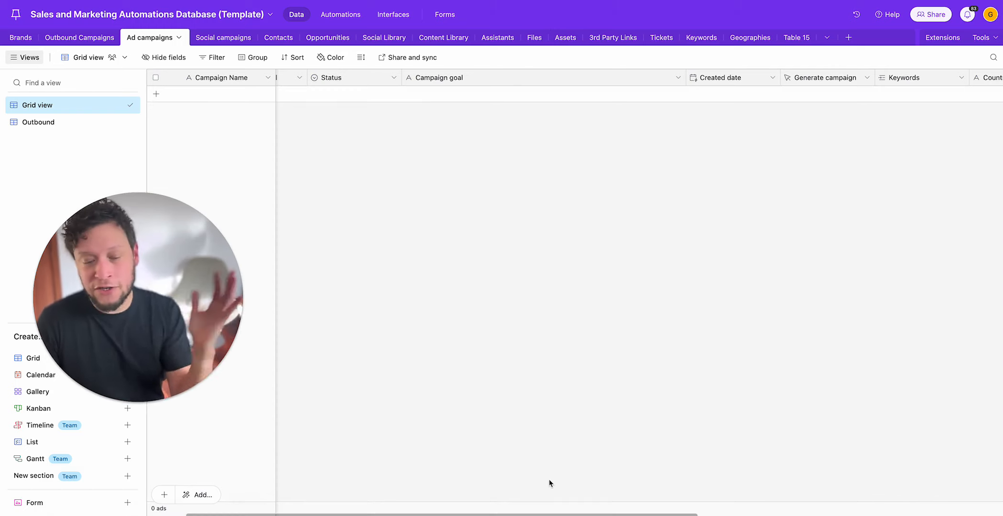
Step: Add a new empty record to the Ad campaigns table
{"action": "left_click_drag", "start_coordinate": [557, 511], "coordinate": [451, 514]}
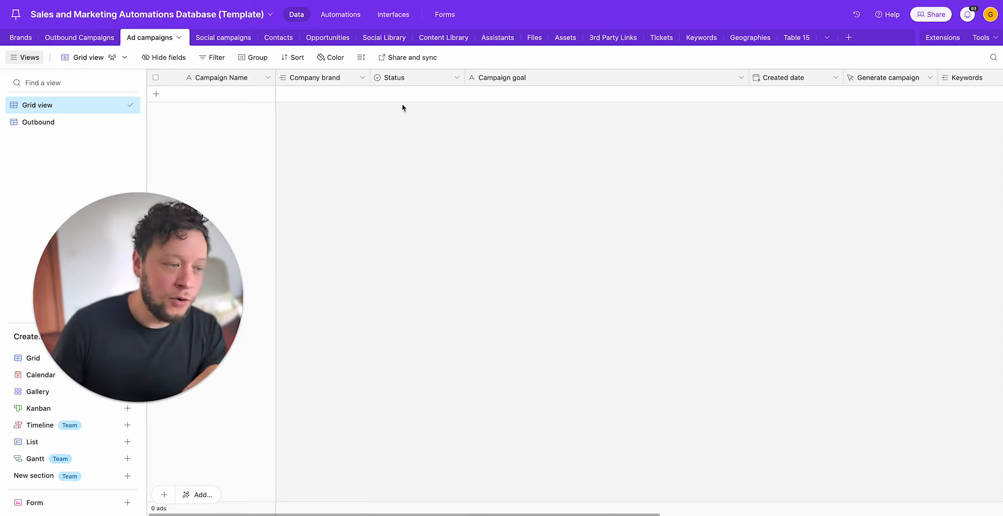
{"action": "left_click", "coordinate": [260, 93]}
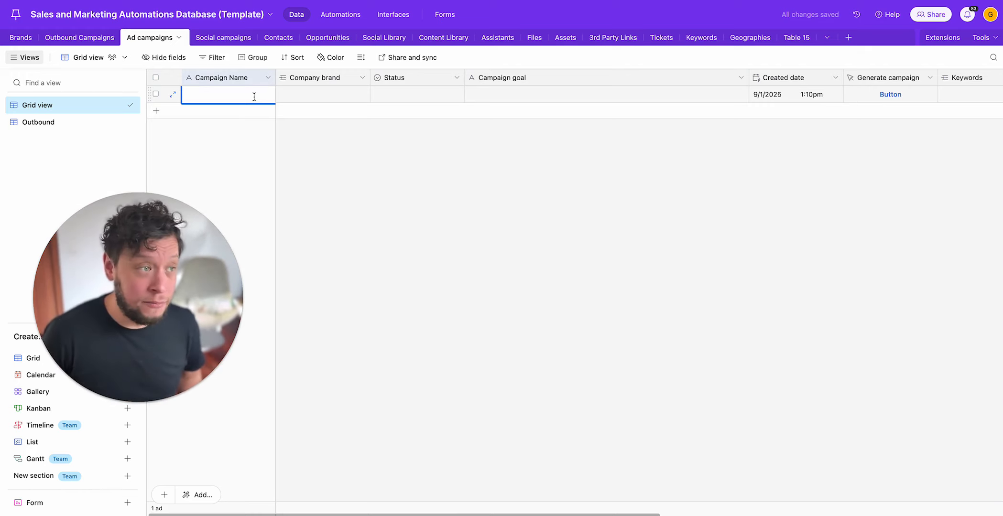
Step: Look through the Upfish record in the Brands table as far as its Google ads number field
{"action": "left_click", "coordinate": [20, 37]}
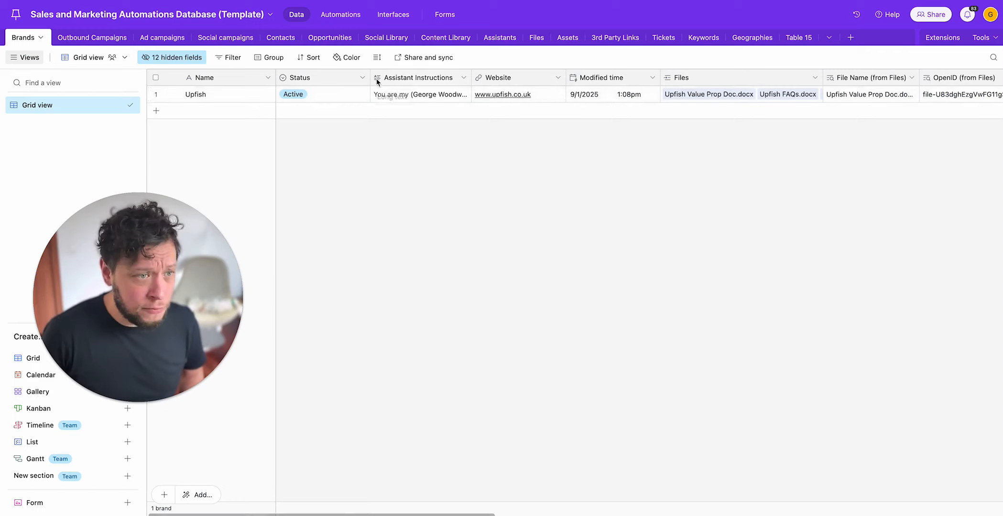
{"action": "left_click", "coordinate": [349, 93]}
{"action": "key", "text": "Right"}
{"action": "key", "text": "Right"}
{"action": "key", "text": "Right"}
{"action": "key", "text": "Right"}
{"action": "key", "text": "Right"}
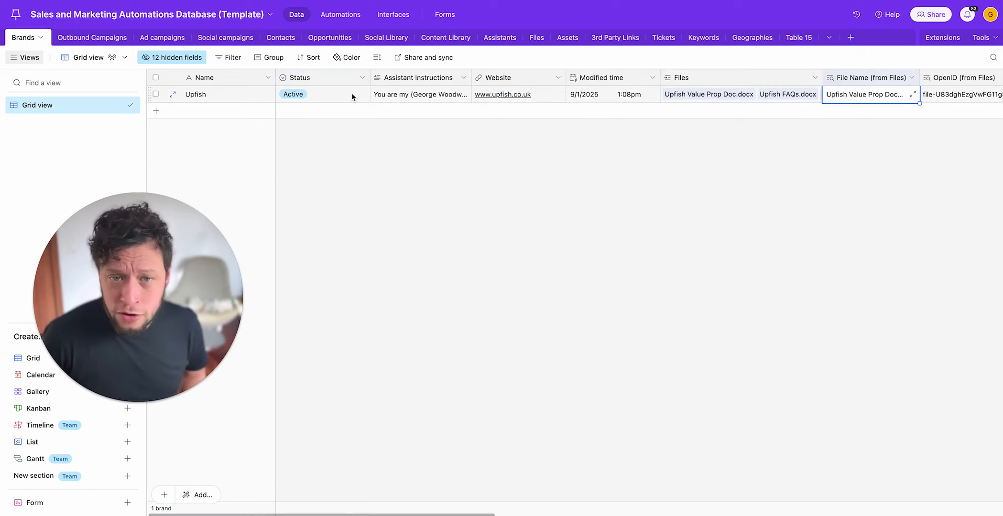
{"action": "key", "text": "Right"}
{"action": "key", "text": "Right"}
{"action": "key", "text": "Right"}
{"action": "key", "text": "Right"}
{"action": "key", "text": "Right"}
{"action": "key", "text": "Right"}
{"action": "key", "text": "Right"}
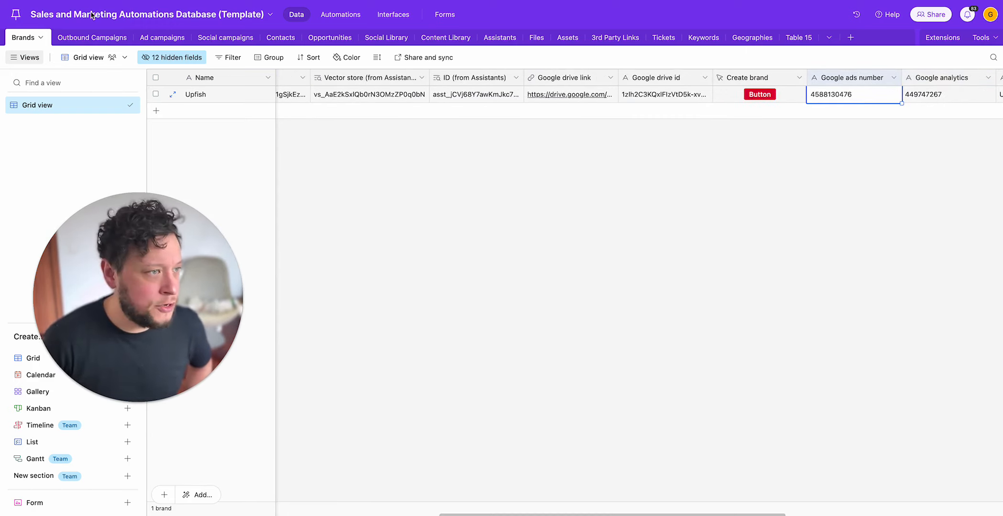
Step: Name the new record in the Ad campaigns table "Total Automations Package"
{"action": "left_click", "coordinate": [178, 41]}
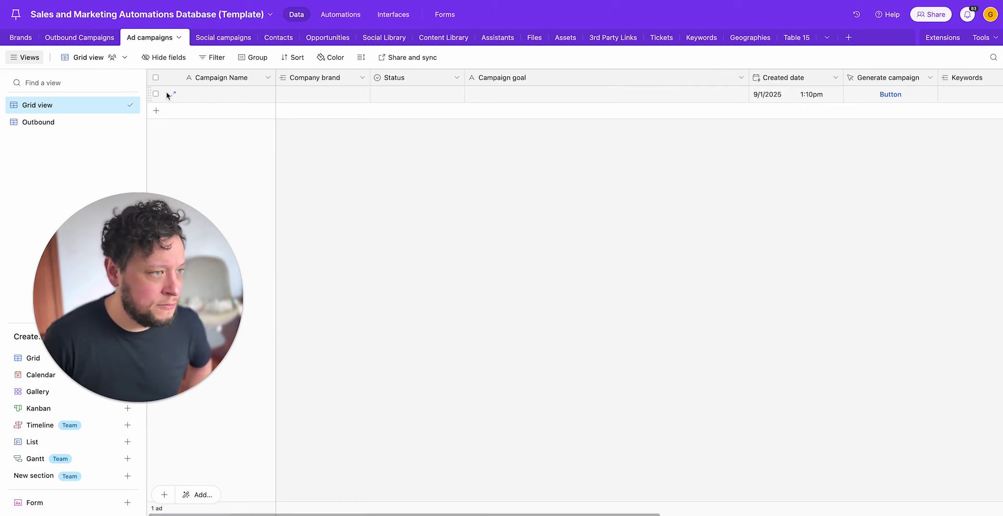
{"action": "left_click", "coordinate": [213, 96]}
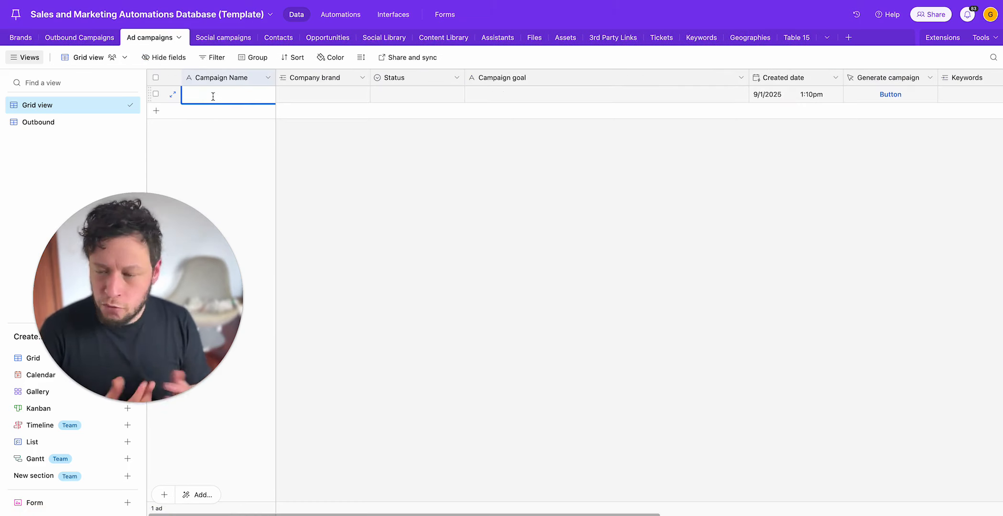
{"action": "type", "text": "Total "}
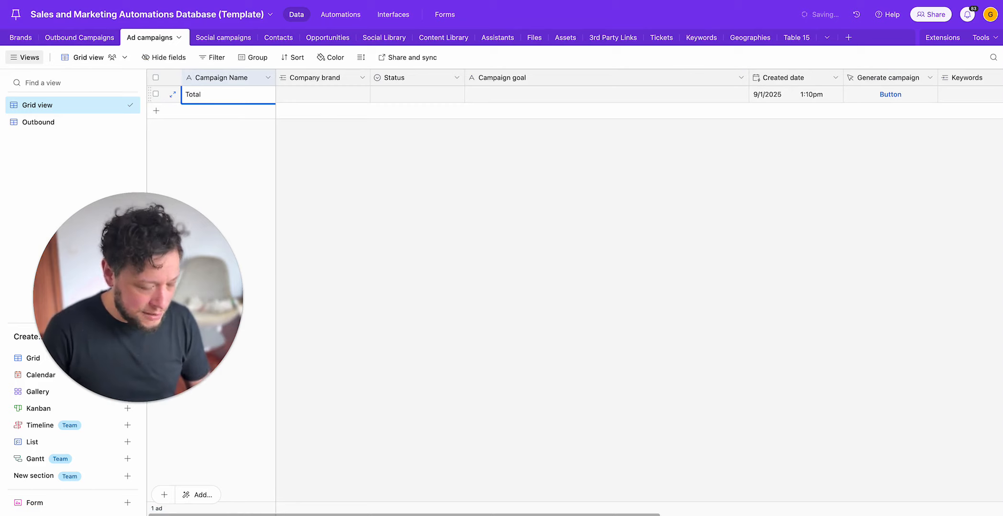
{"action": "type", "text": "Automations"}
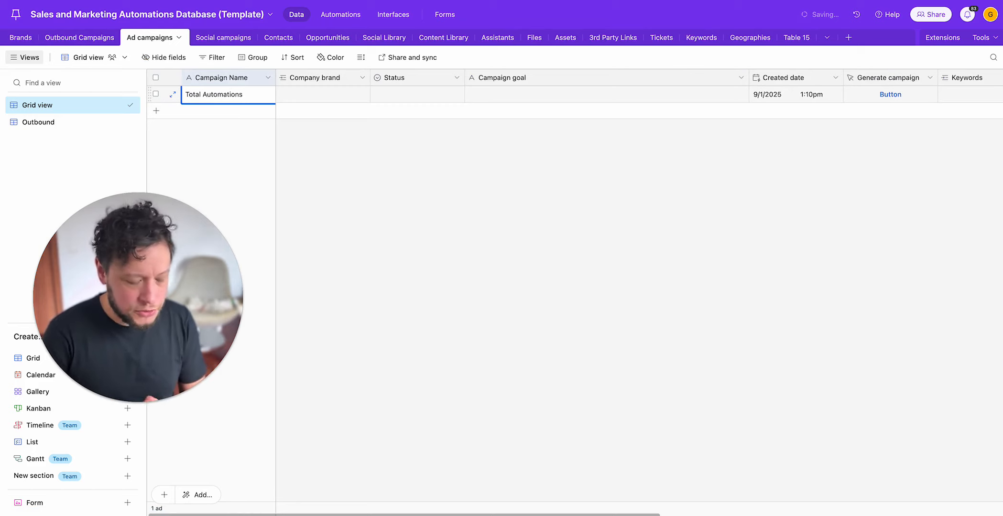
{"action": "type", "text": " PAckage"}
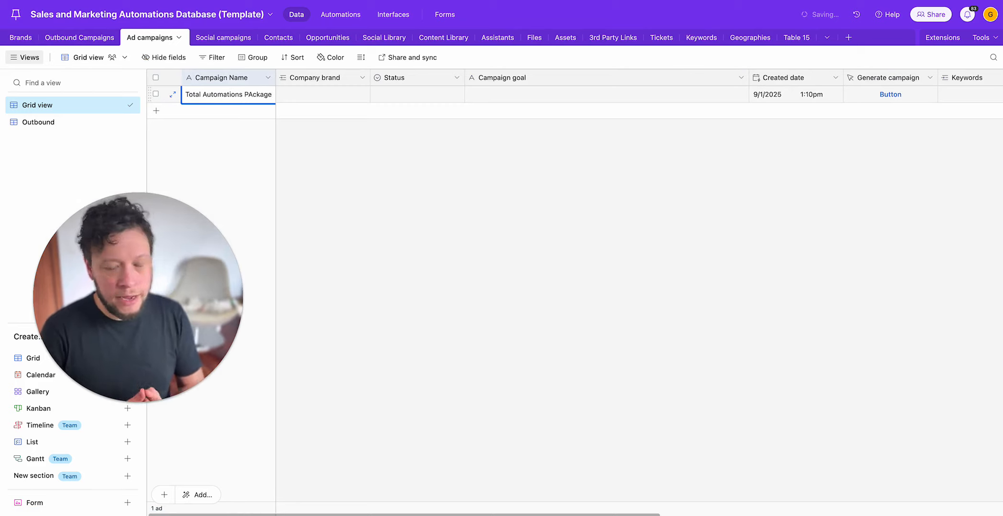
{"action": "key", "text": "BackSpace"}
{"action": "key", "text": "BackSpace"}
{"action": "key", "text": "BackSpace"}
{"action": "key", "text": "BackSpace"}
{"action": "key", "text": "BackSpace"}
{"action": "key", "text": "BackSpace"}
{"action": "type", "text": "ac"}
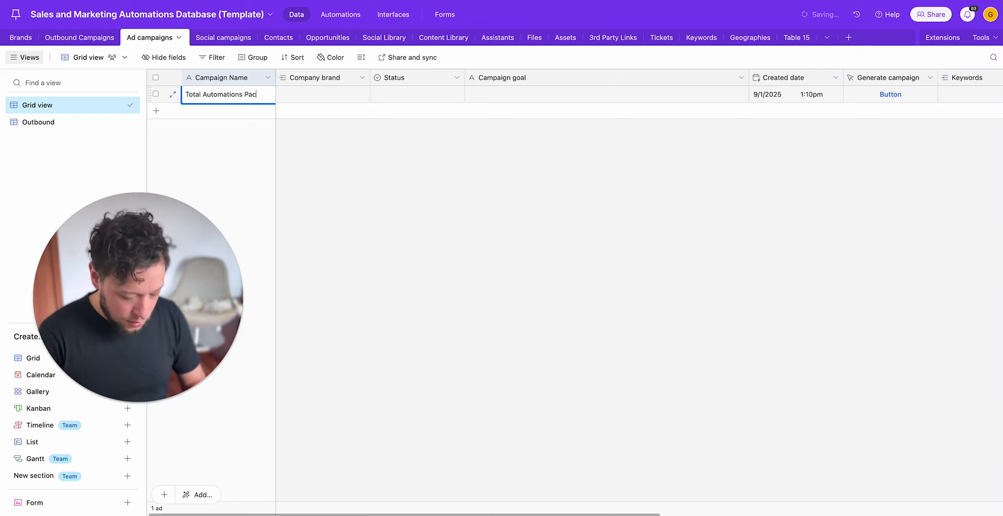
{"action": "type", "text": "kage"}
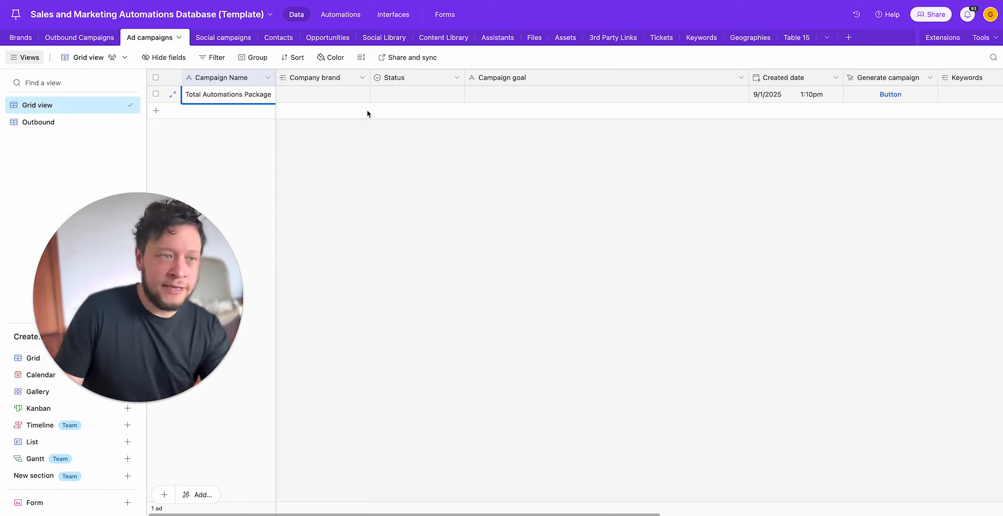
{"action": "key", "text": "super+a"}
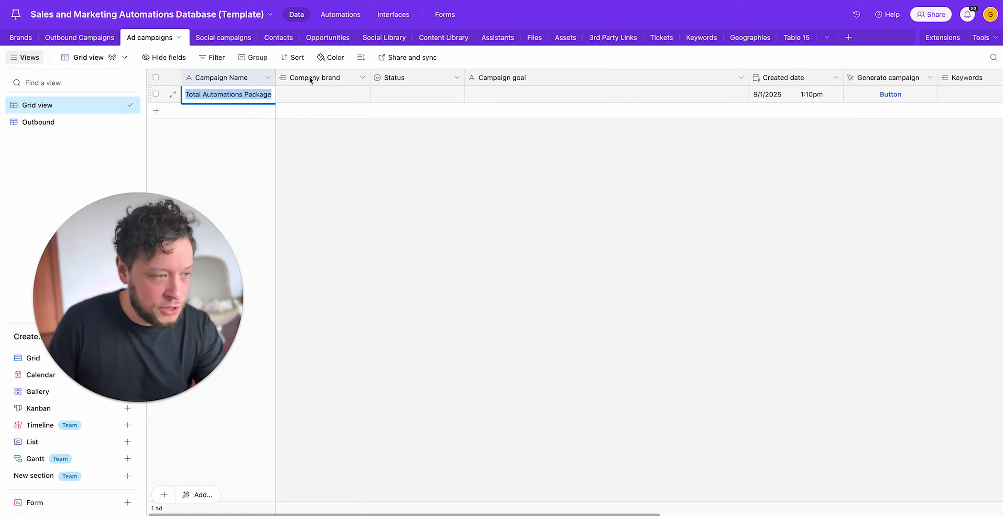
Step: Link the Upfish brand to the campaign as its company brand
{"action": "left_click", "coordinate": [322, 95]}
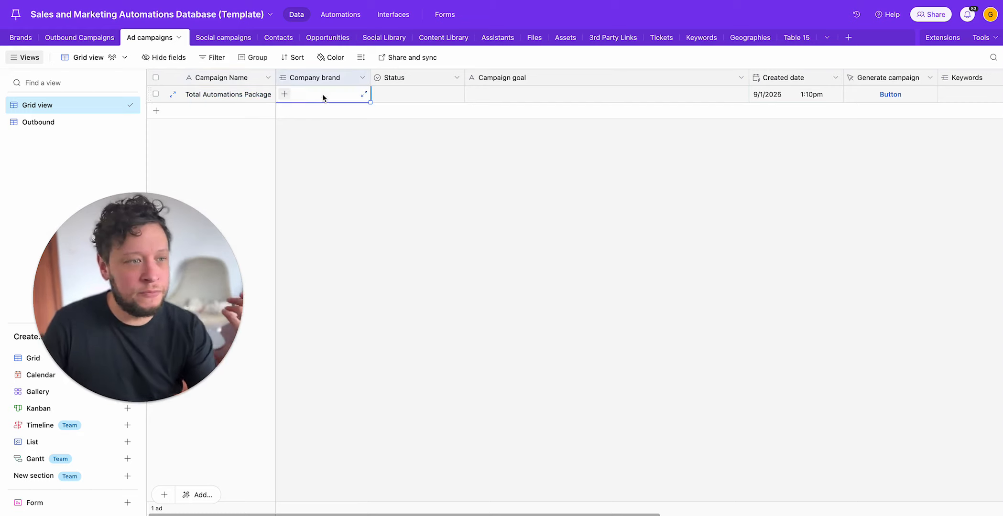
{"action": "left_click", "coordinate": [285, 97]}
{"action": "left_click", "coordinate": [316, 146]}
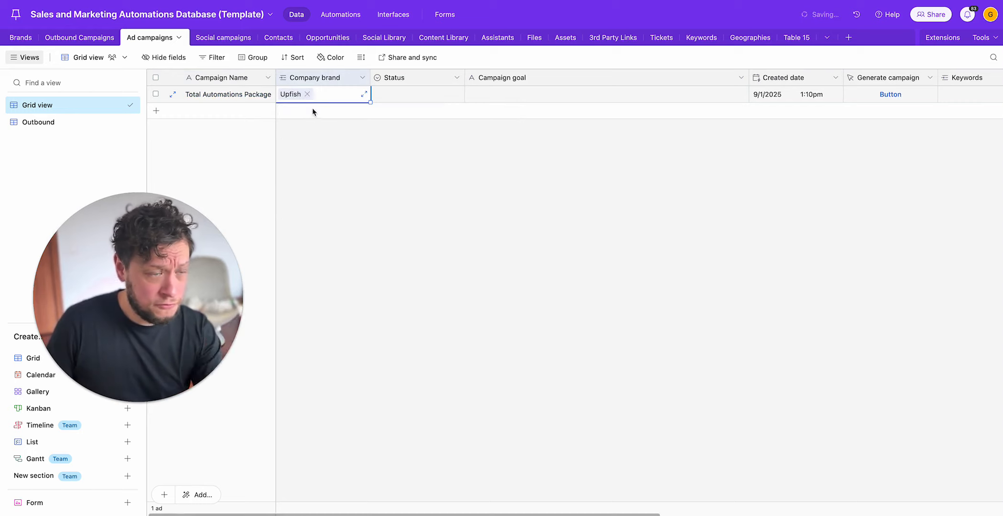
Step: Enter the campaign goal "I want people who are searching for marketing and sales automation solutions to check out my package."
{"action": "double_click", "coordinate": [536, 94]}
{"action": "type", "text": "I want pe"}
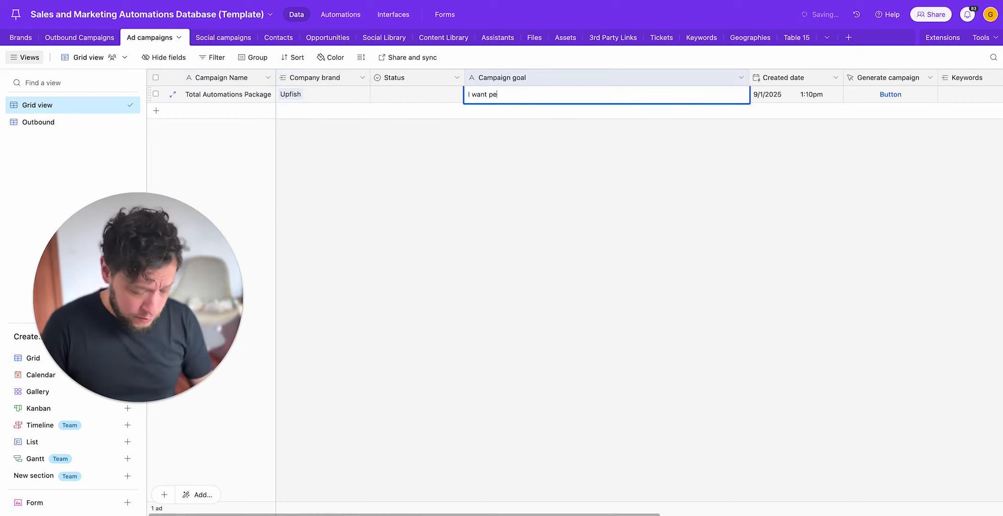
{"action": "type", "text": "ople who are searchin"}
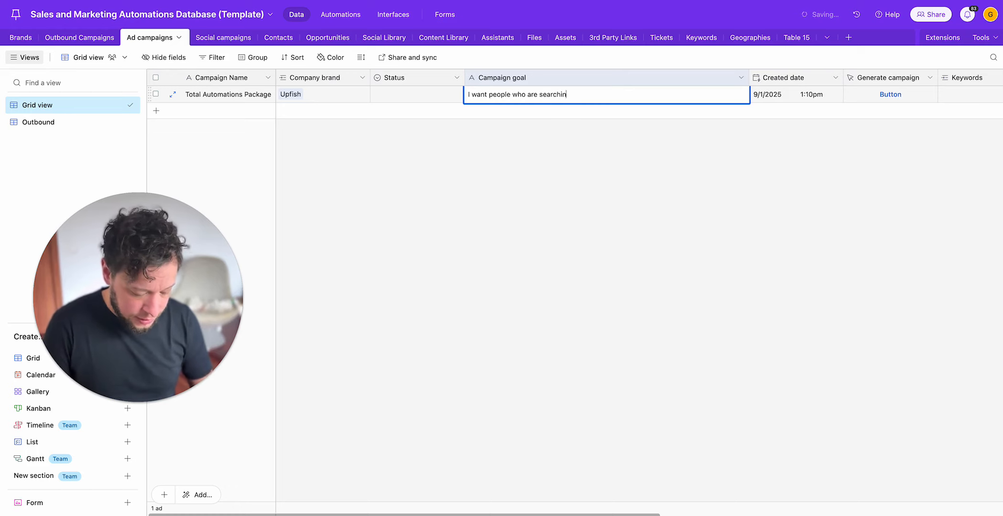
{"action": "type", "text": "g for marketing and s"}
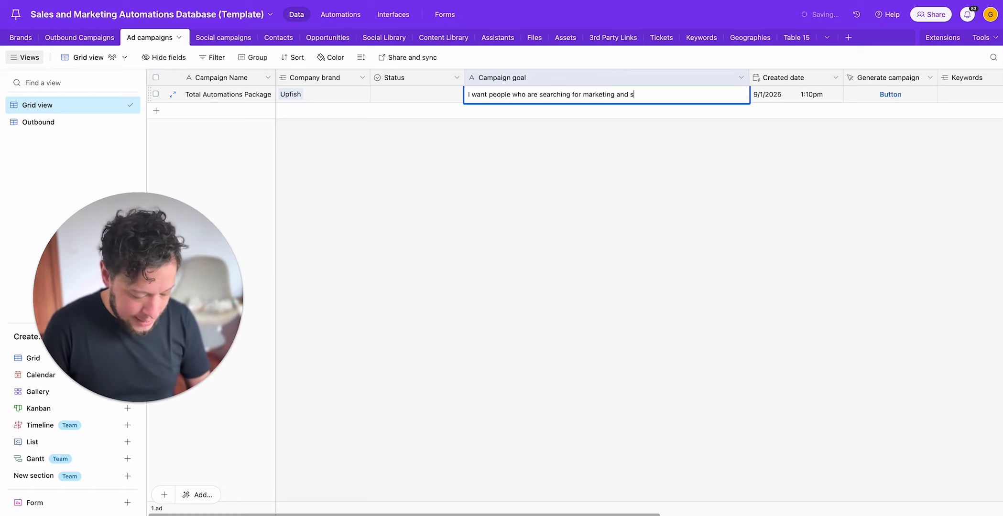
{"action": "type", "text": "ales automati"}
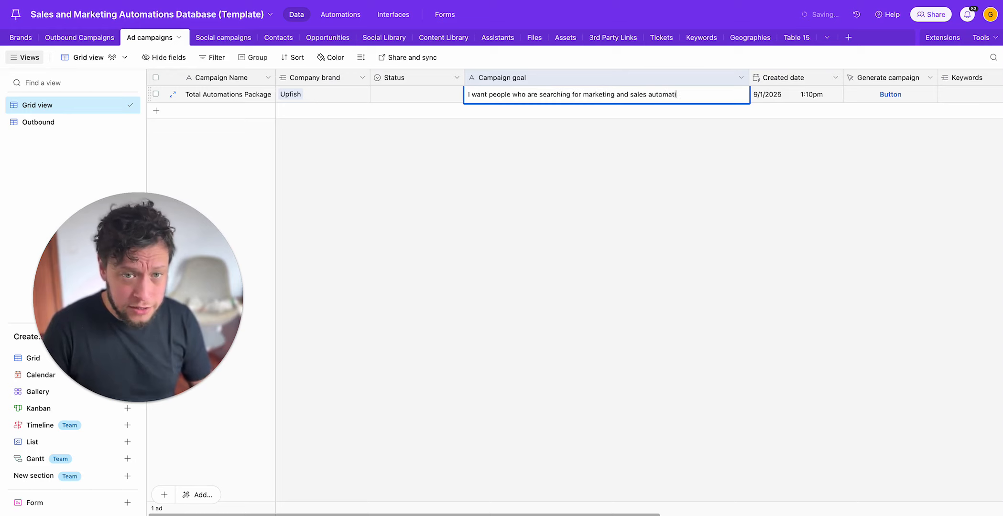
{"action": "type", "text": "on solutions to check"}
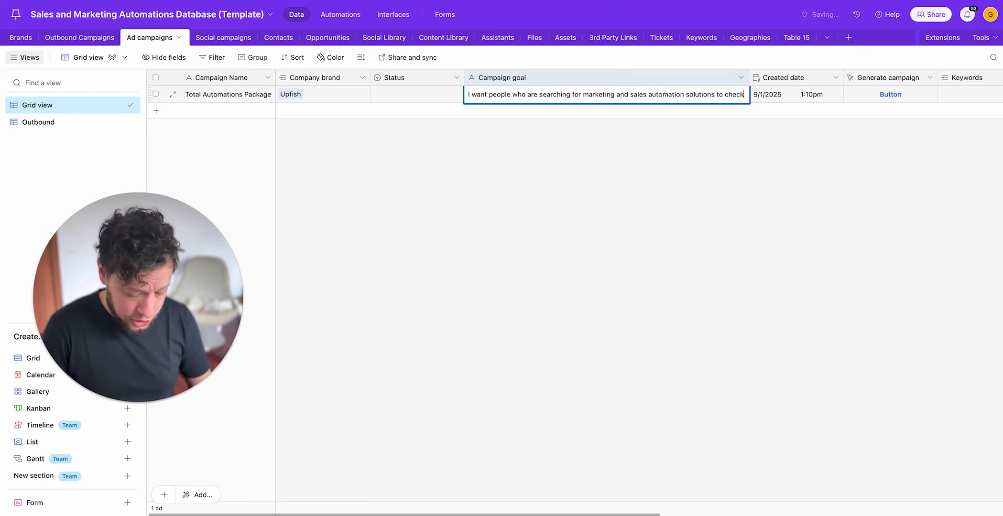
{"action": "type", "text": " out my package. It"}
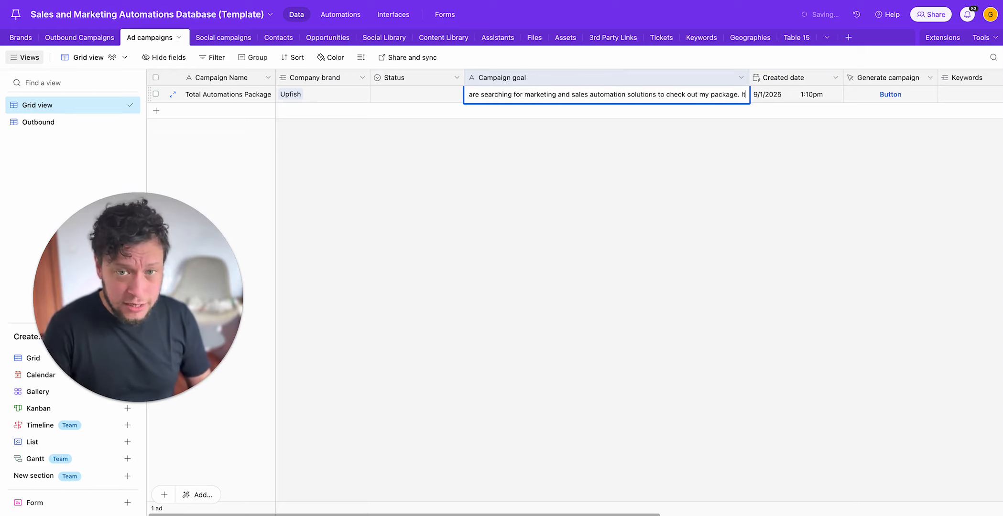
{"action": "type", "text": " will handle everythi"}
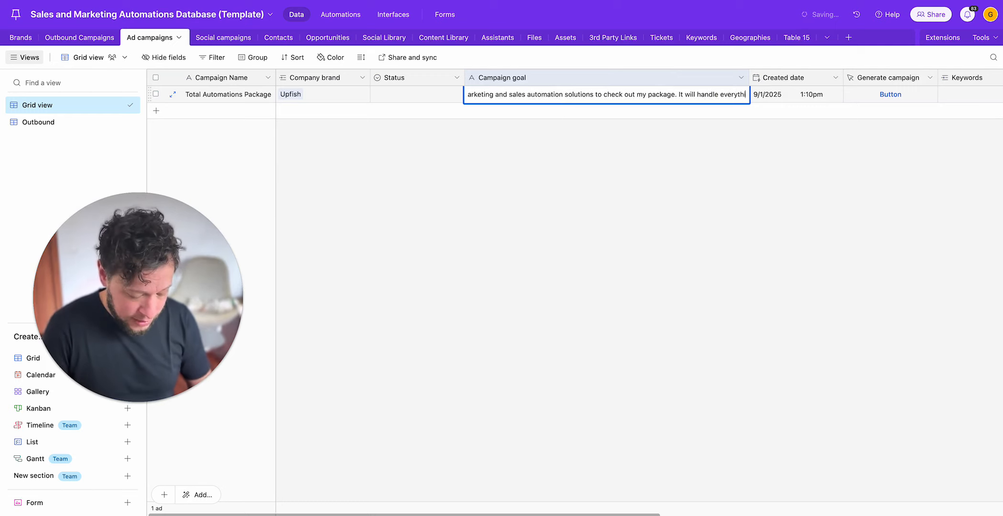
{"action": "type", "text": "ng for them and I also"}
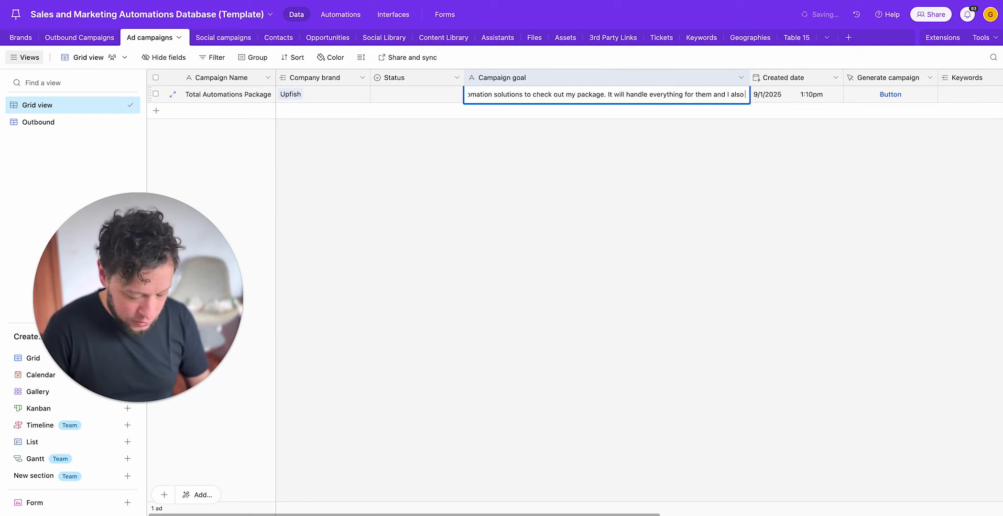
{"action": "type", "text": " hold their hand for"}
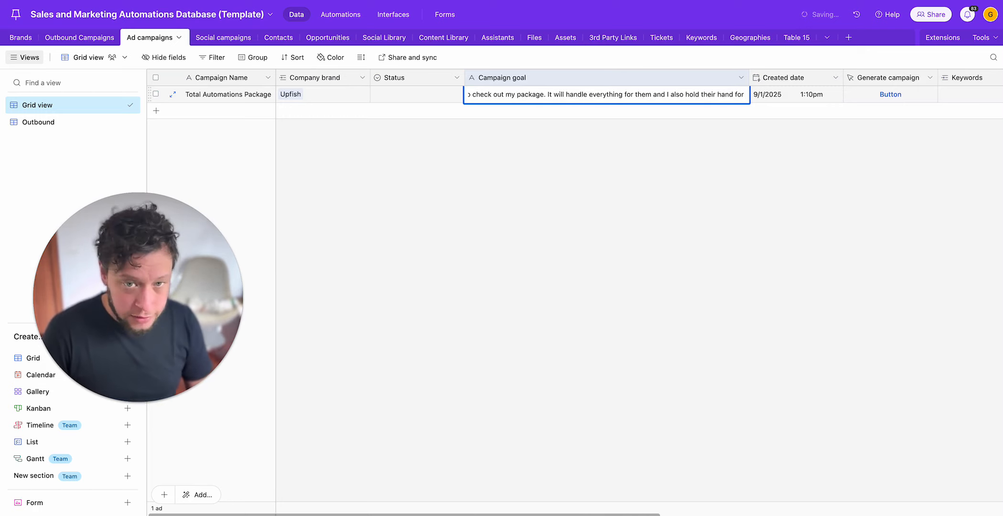
{"action": "type", "text": " personal cus"}
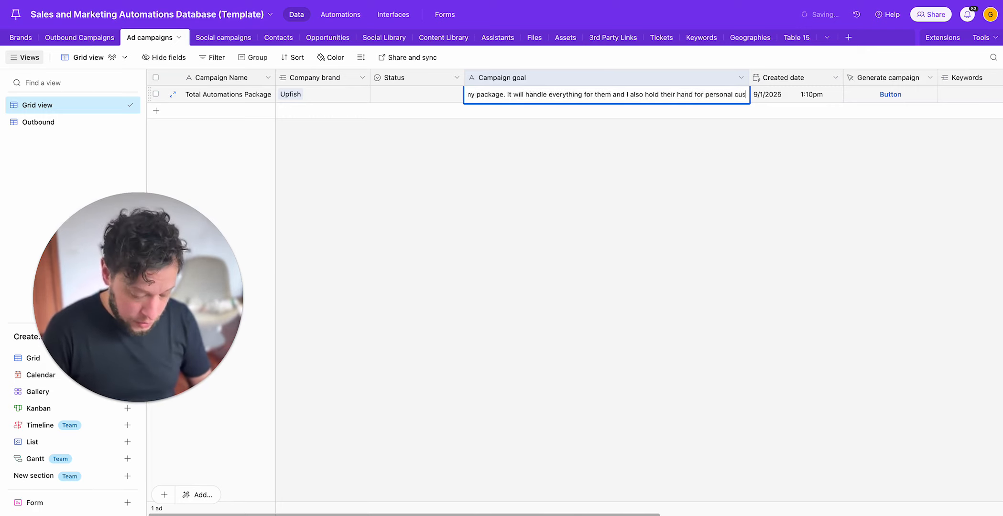
{"action": "type", "text": "tomisation. "}
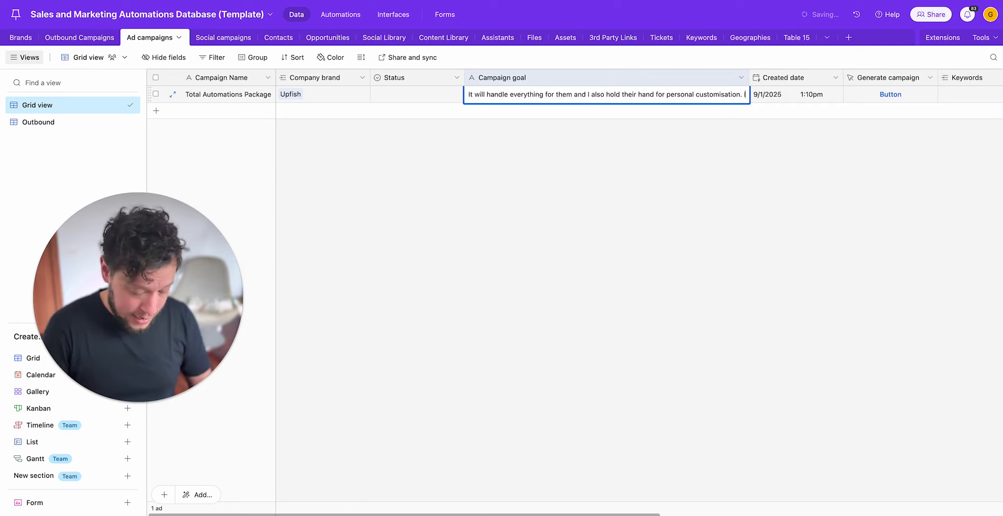
{"action": "type", "text": "It reduces everything"}
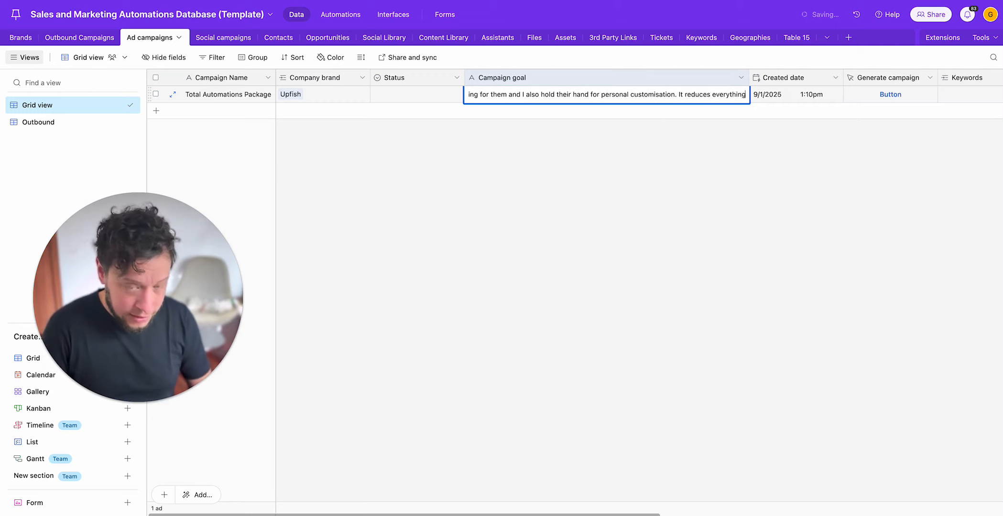
{"action": "type", "text": " to 4 hours a we"}
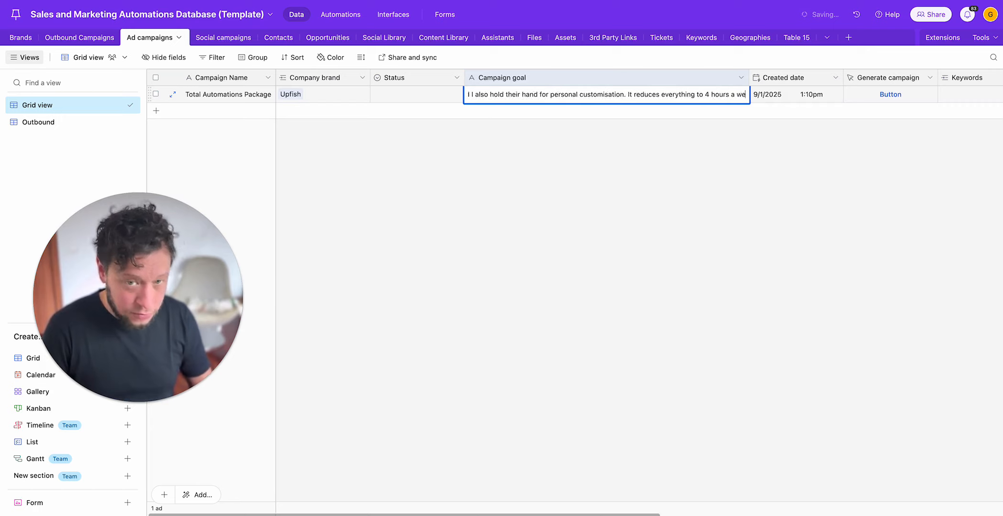
{"action": "type", "text": "ek!"}
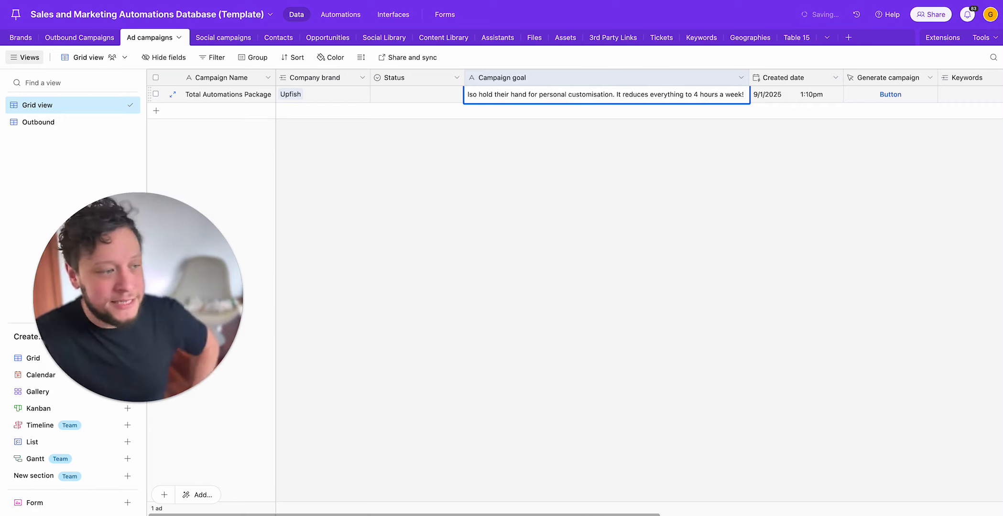
Step: Complete the campaign goal with "It reduces everything to 4 hours a week!"
{"action": "left_click", "coordinate": [796, 98]}
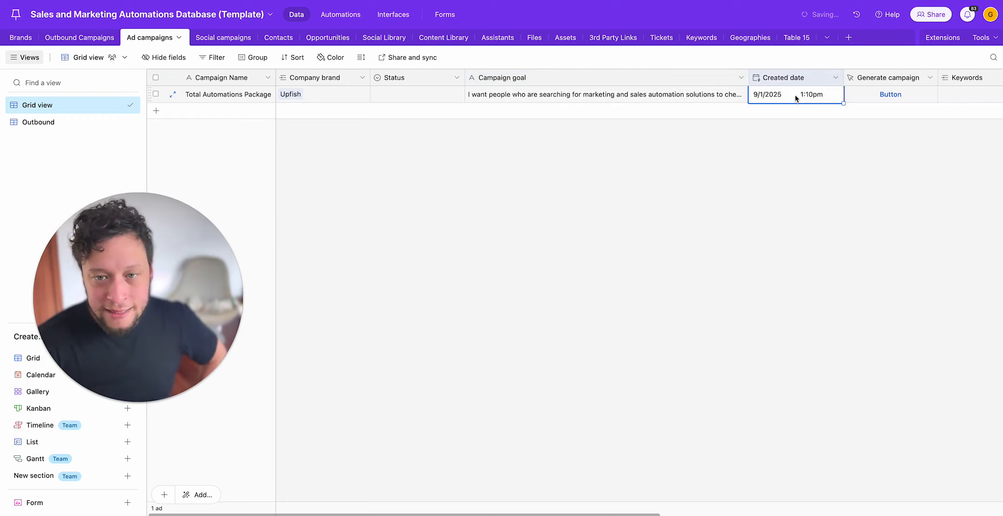
Step: Review the campaign's remaining fields through Target URL, and reopen the campaign goal text
{"action": "key", "text": "Right"}
{"action": "key", "text": "Right"}
{"action": "key", "text": "Right"}
{"action": "key", "text": "Right"}
{"action": "key", "text": "Right"}
{"action": "key", "text": "Right"}
{"action": "key", "text": "Right"}
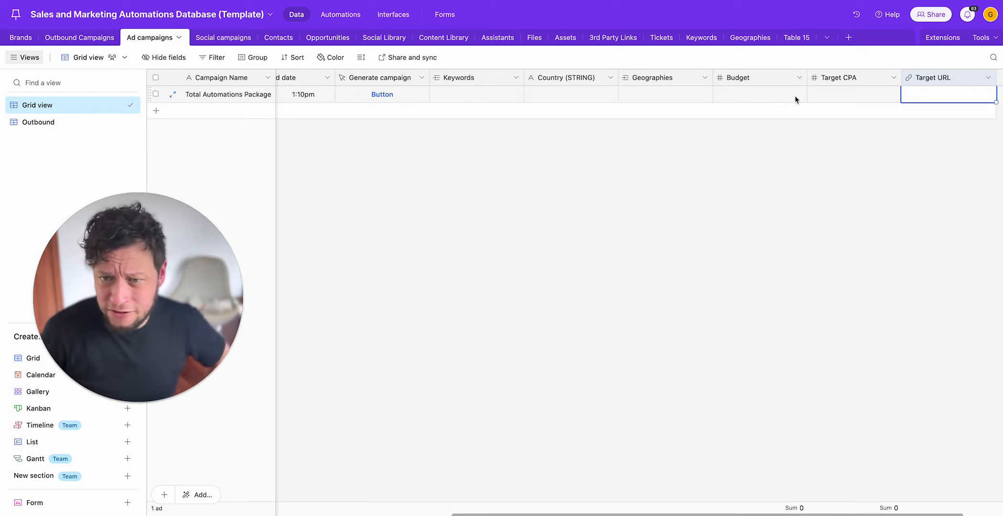
{"action": "key", "text": "Left"}
{"action": "key", "text": "Left"}
{"action": "key", "text": "Left"}
{"action": "key", "text": "Left"}
{"action": "key", "text": "Left"}
{"action": "key", "text": "Left"}
{"action": "key", "text": "Left"}
{"action": "key", "text": "Left"}
{"action": "key", "text": "Left"}
{"action": "key", "text": "Right"}
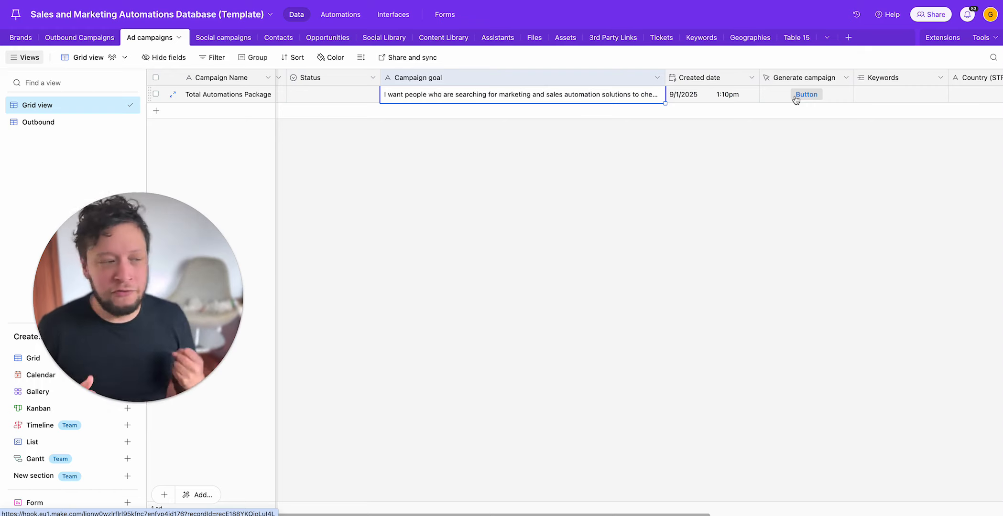
{"action": "key", "text": "Left"}
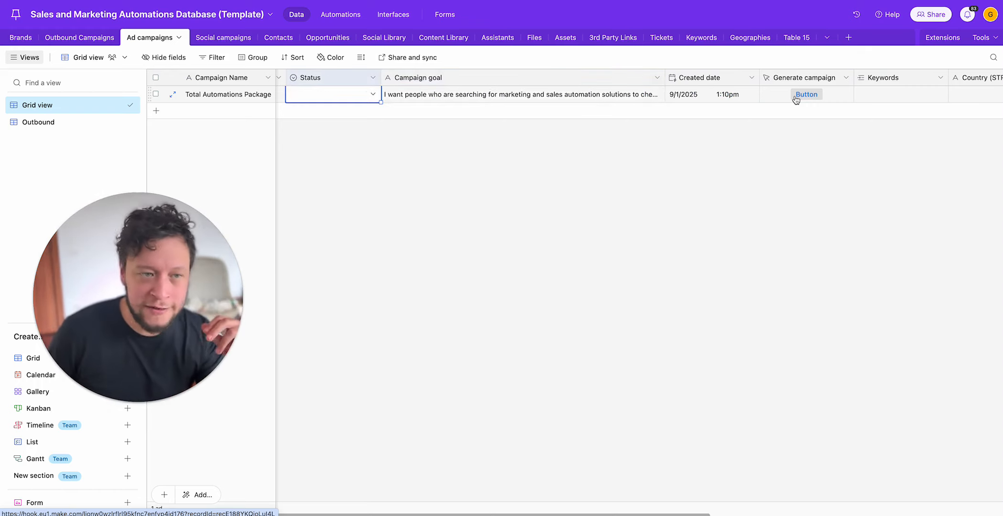
{"action": "key", "text": "Right"}
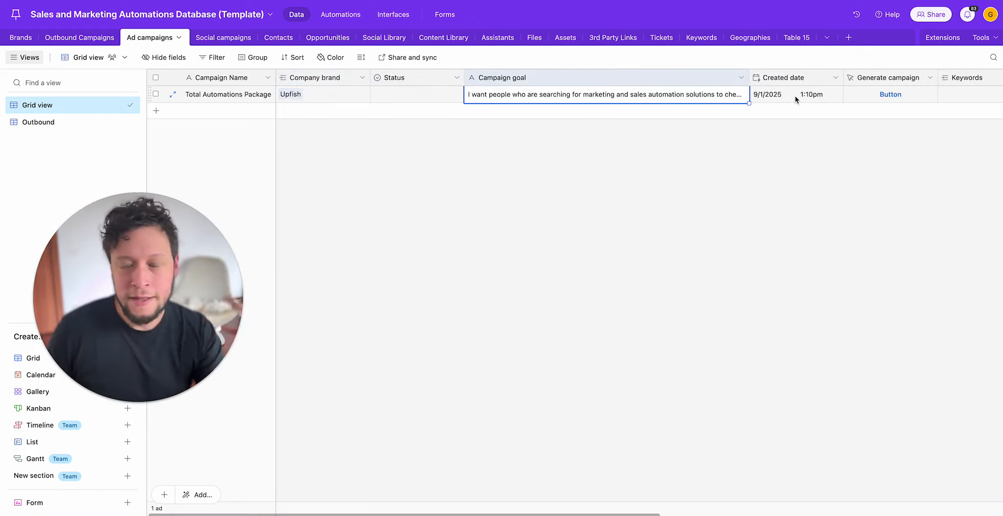
{"action": "double_click", "coordinate": [553, 94]}
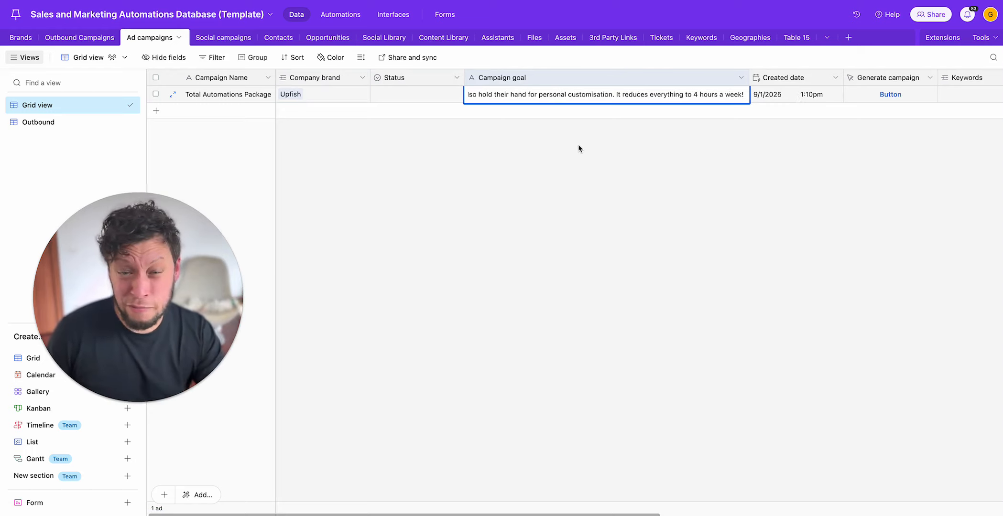
Step: Set the Total Automations Package campaign's Country (STRING) field to "United Kingdom"
{"action": "key", "text": "Tab"}
{"action": "key", "text": "Tab"}
{"action": "key", "text": "Tab"}
{"action": "key", "text": "Tab"}
{"action": "key", "text": "Tab"}
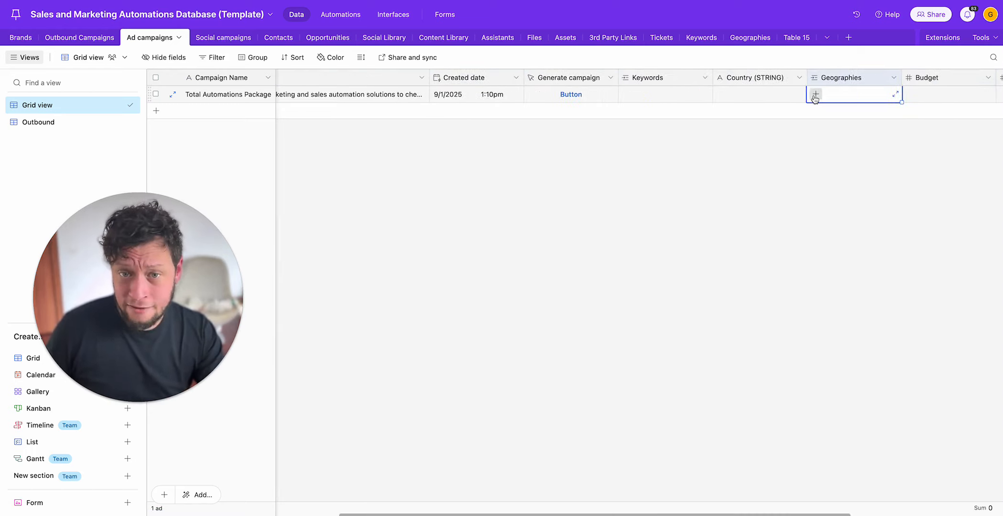
{"action": "key", "text": "Left"}
{"action": "key", "text": "Left"}
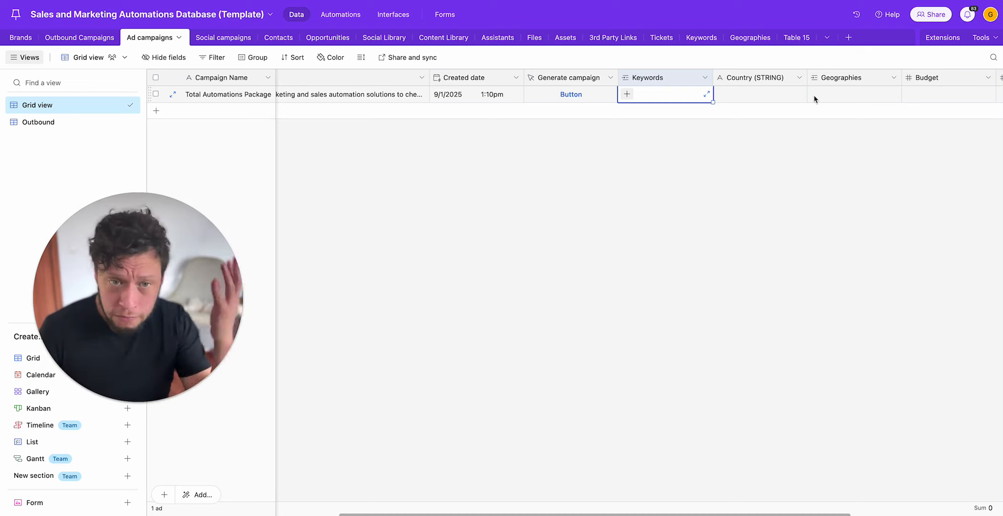
{"action": "key", "text": "Right"}
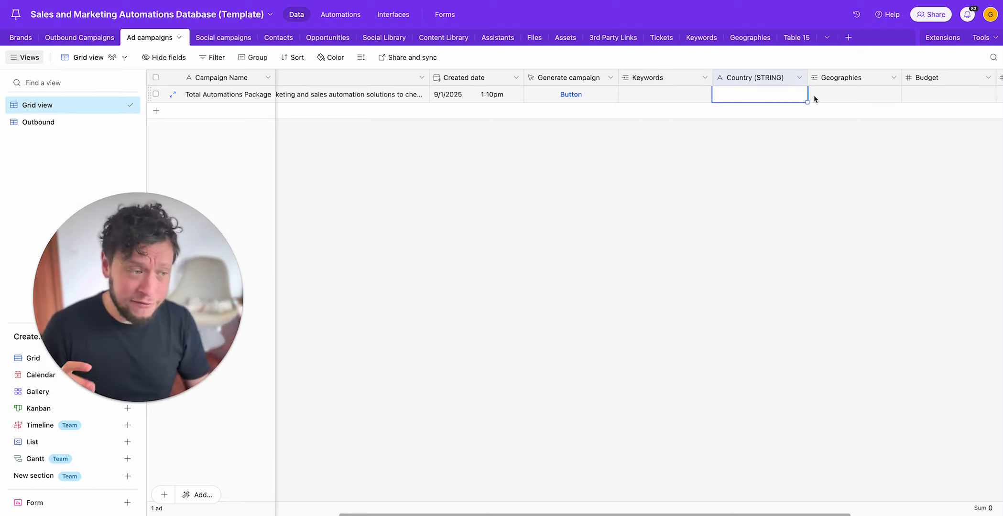
{"action": "type", "text": "United Kin"}
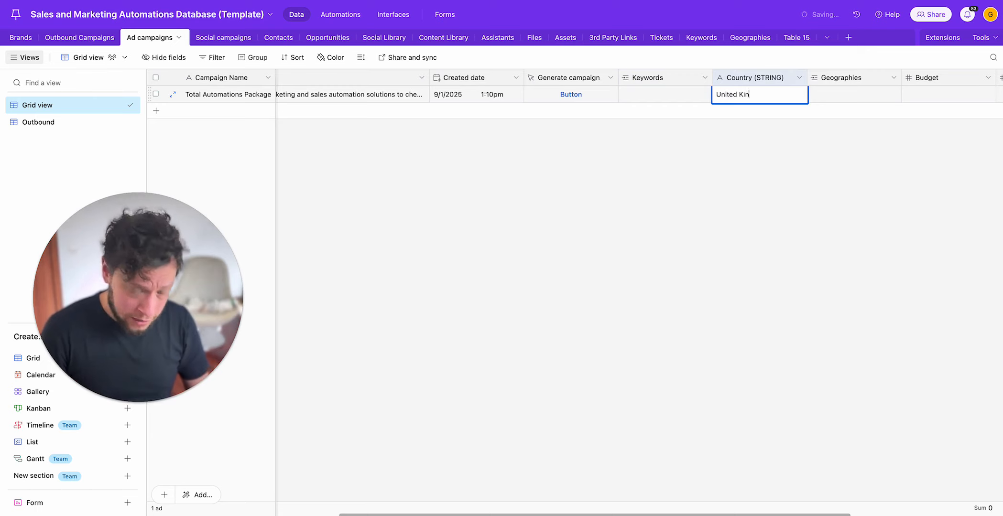
{"action": "type", "text": "gdom"}
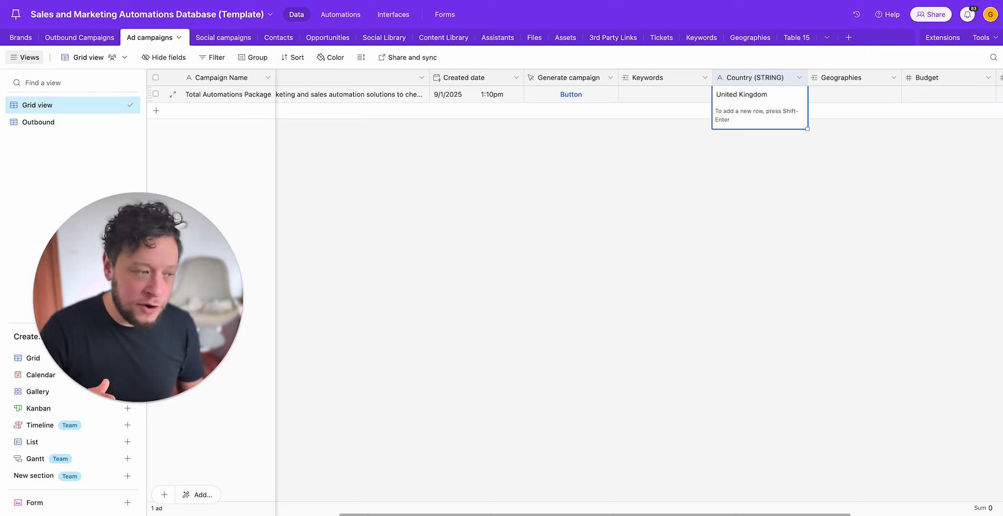
{"action": "left_click", "coordinate": [585, 128]}
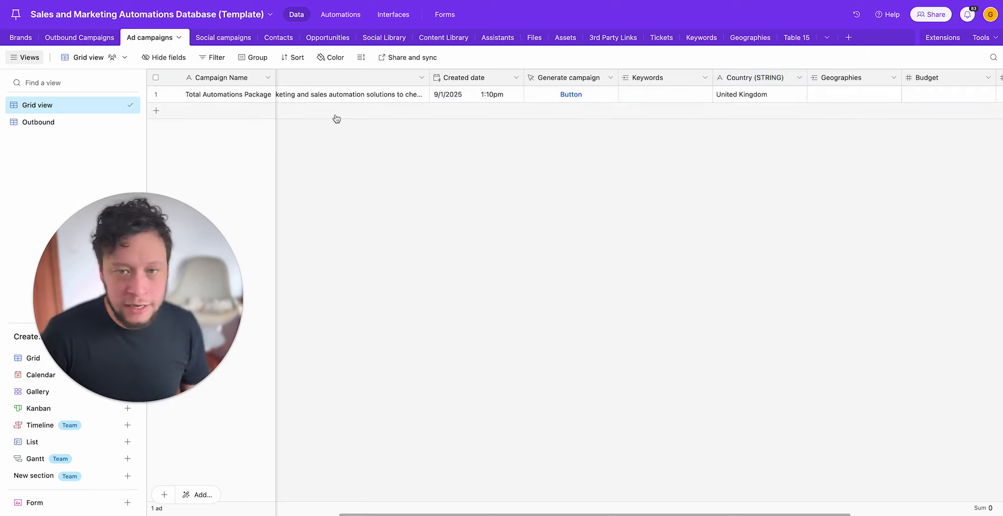
{"action": "left_click", "coordinate": [259, 95]}
{"action": "left_click", "coordinate": [745, 116]}
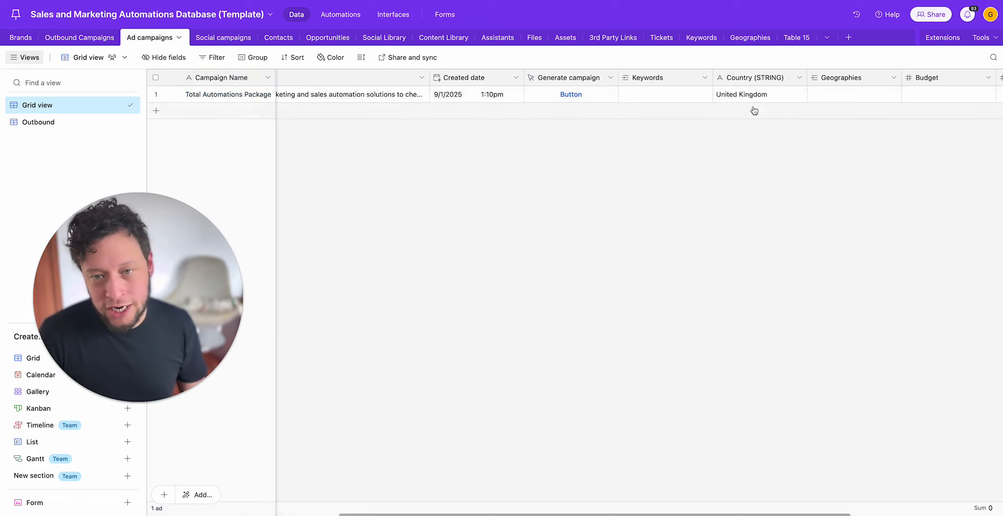
{"action": "left_click", "coordinate": [846, 93]}
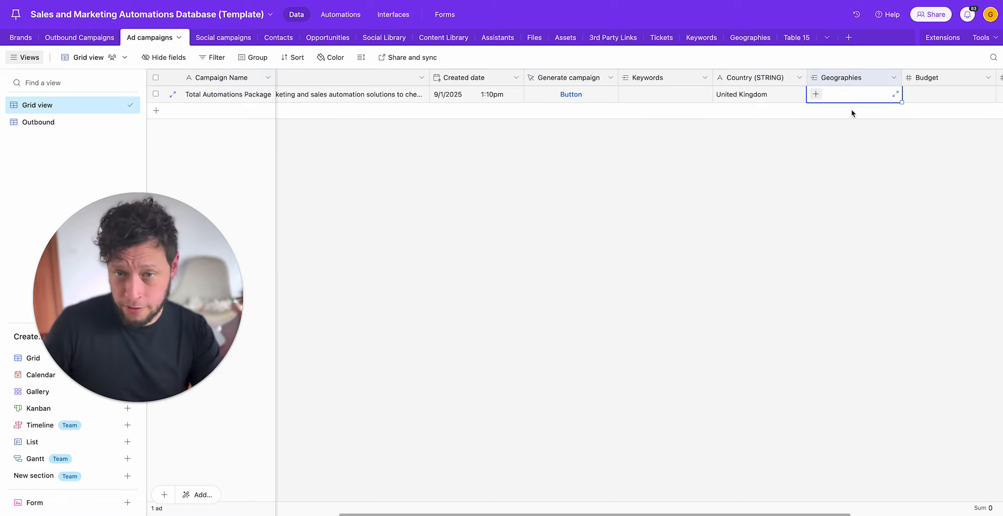
{"action": "left_click", "coordinate": [717, 98]}
{"action": "left_click", "coordinate": [851, 93]}
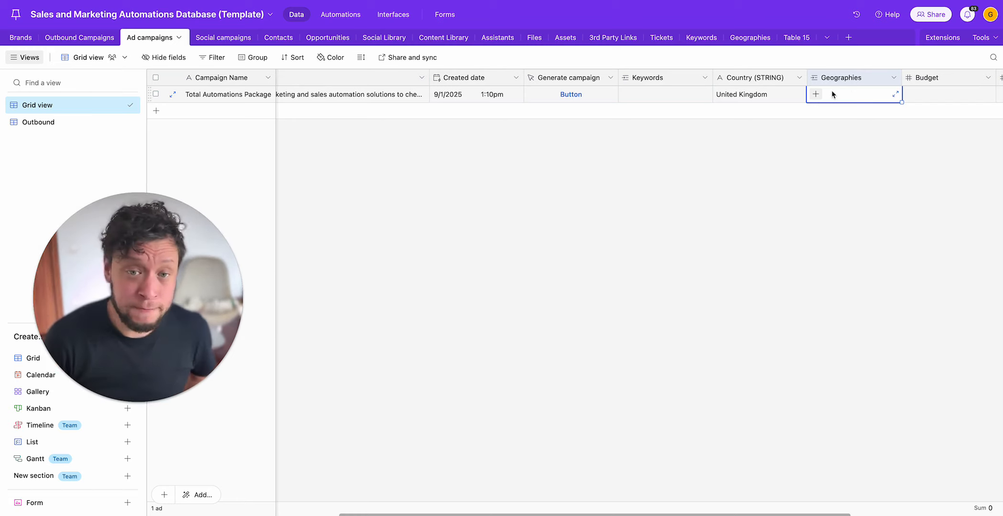
{"action": "left_click", "coordinate": [774, 100]}
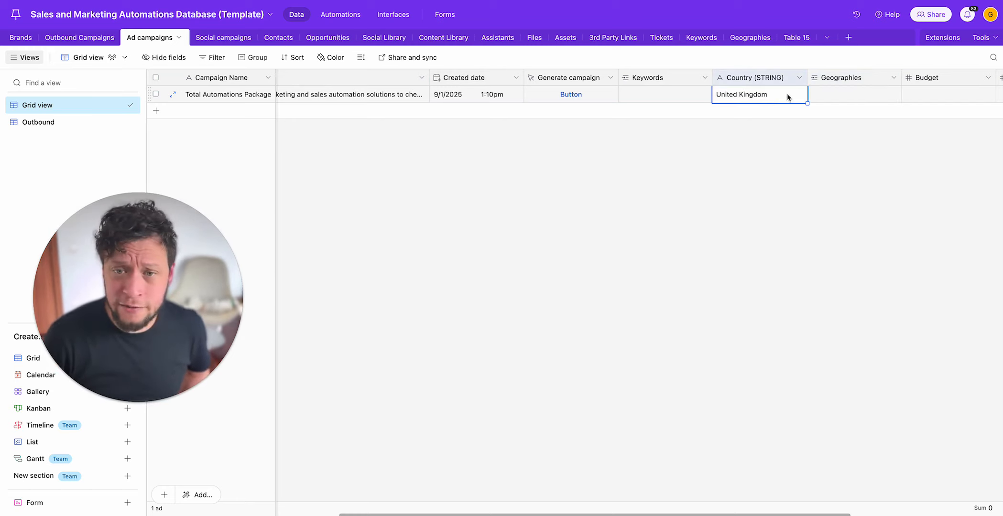
Step: Set the Total Automations Package campaign's Budget to 10
{"action": "left_click", "coordinate": [823, 92]}
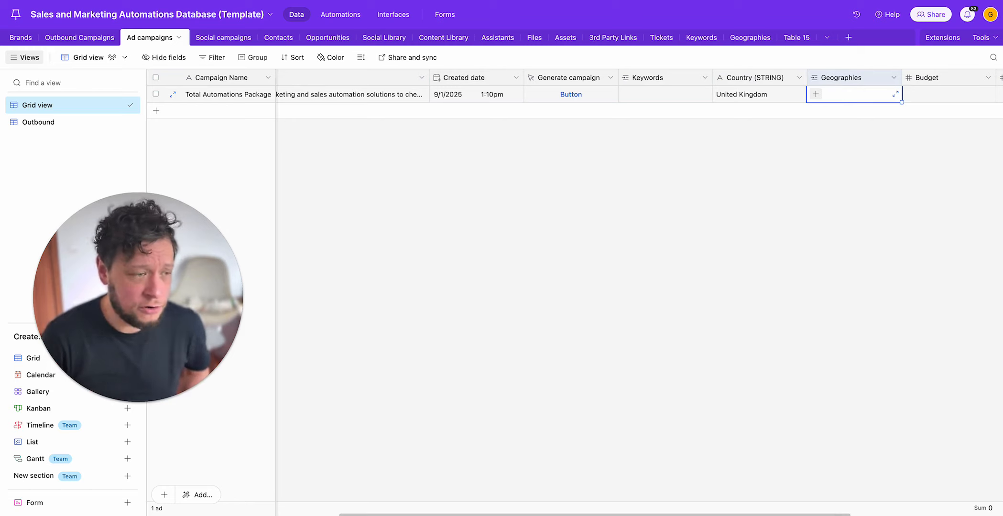
{"action": "key", "text": "Right"}
{"action": "key", "text": "Right"}
{"action": "key", "text": "Left"}
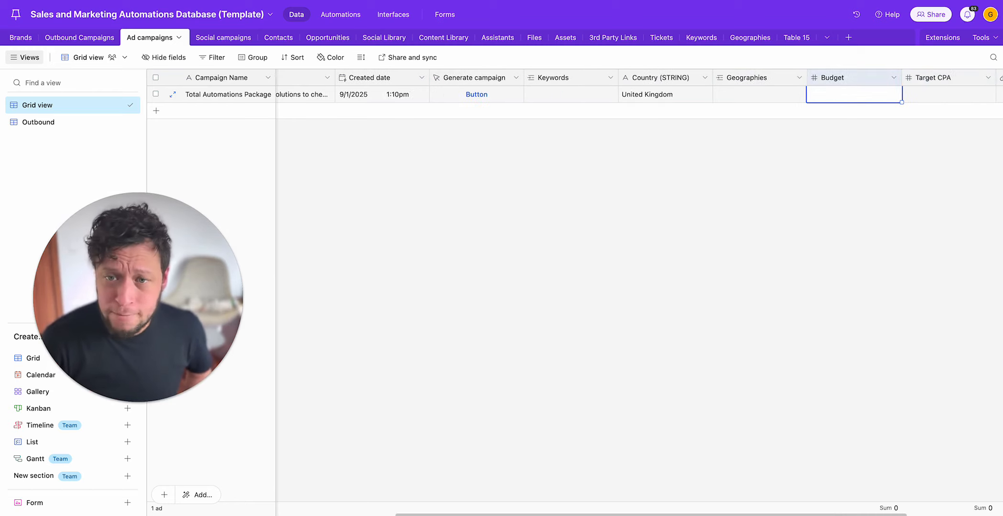
{"action": "type", "text": "10"}
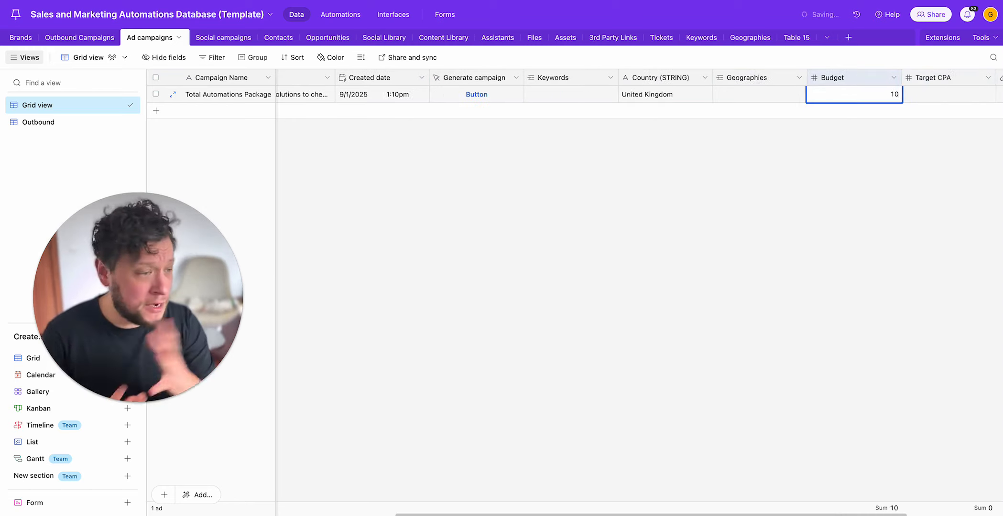
{"action": "key", "text": "Tab"}
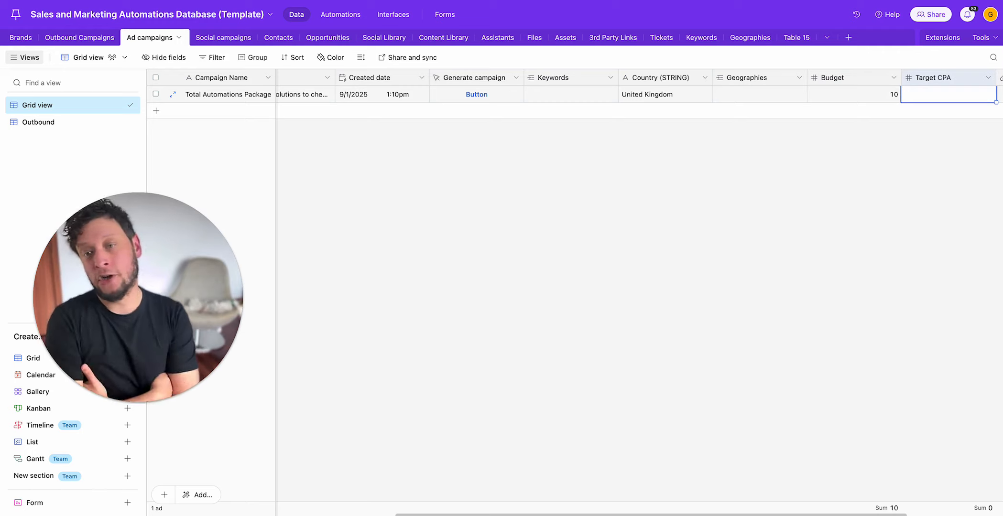
Step: Set the Total Automations Package campaign's Target CPA to 50
{"action": "left_click", "coordinate": [854, 94]}
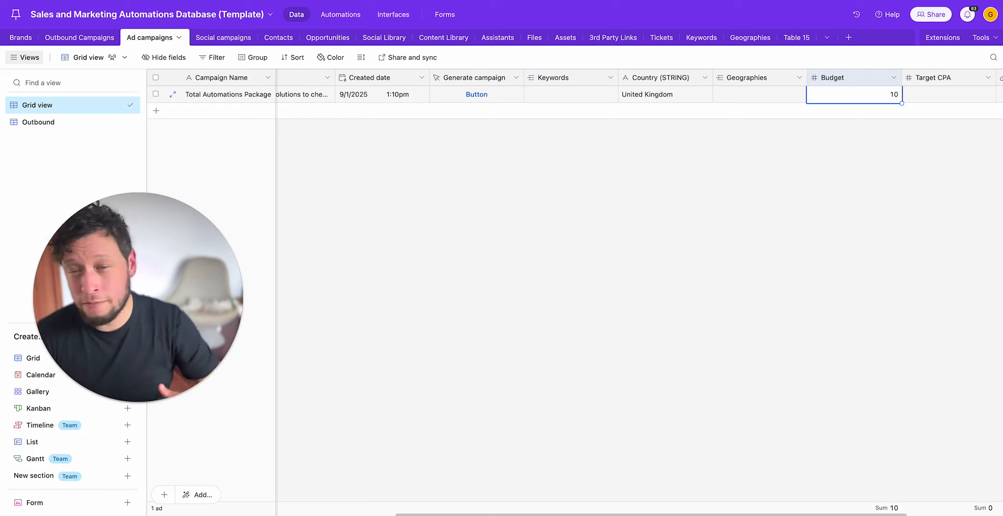
{"action": "key", "text": "Right"}
{"action": "key", "text": "Right"}
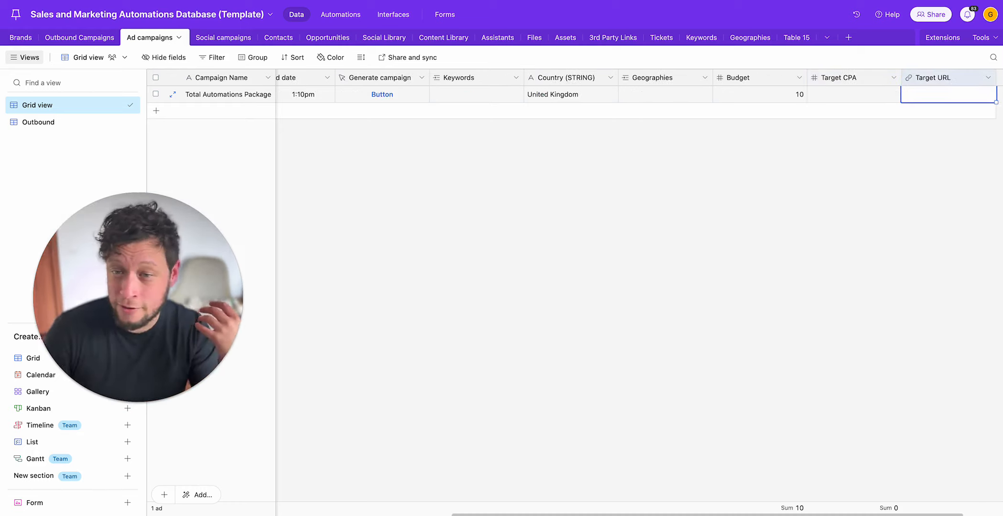
{"action": "key", "text": "Left"}
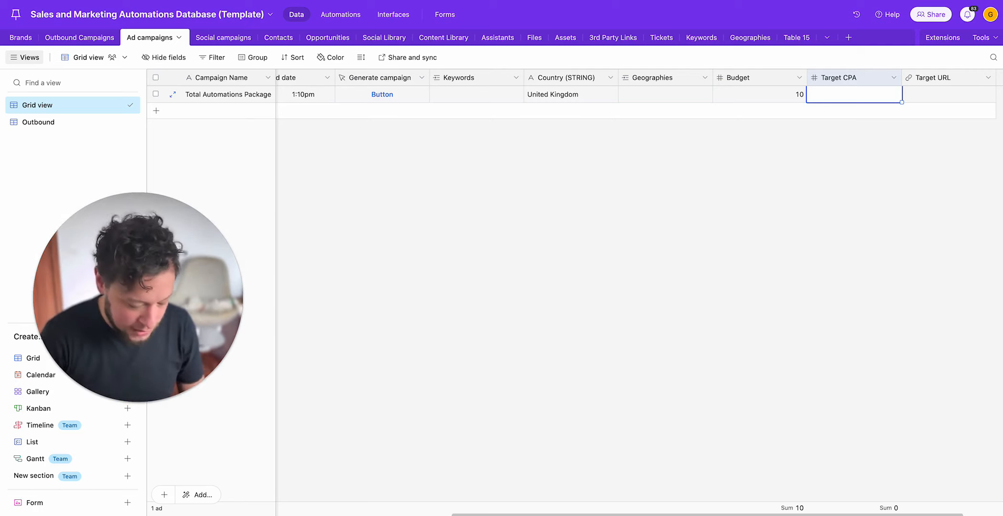
{"action": "type", "text": "50"}
{"action": "key", "text": "Tab"}
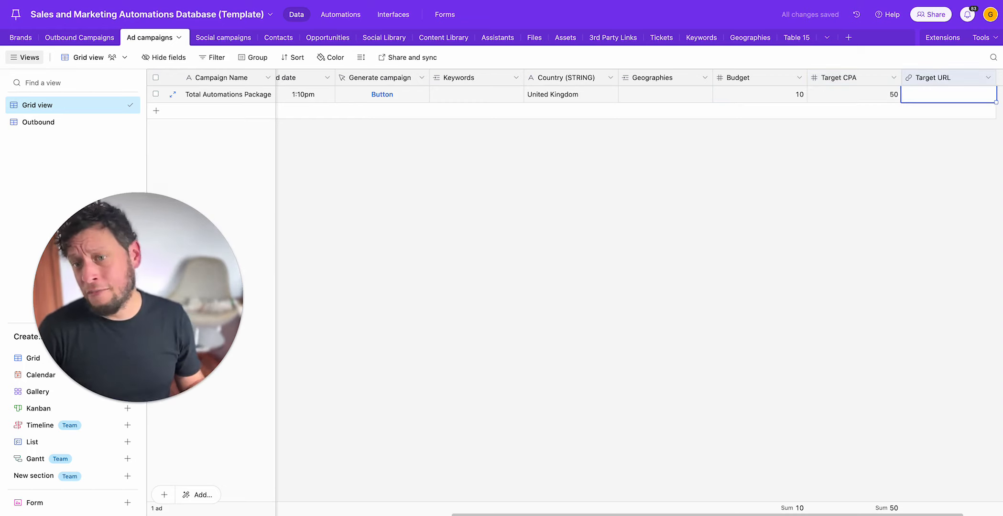
{"action": "key", "text": "Left"}
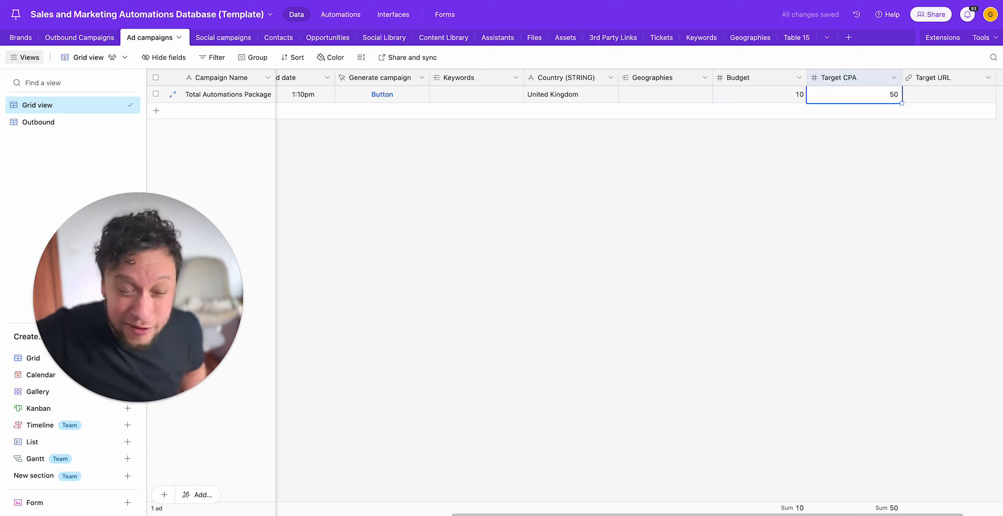
{"action": "key", "text": "Right"}
{"action": "key", "text": "Left"}
{"action": "key", "text": "Right"}
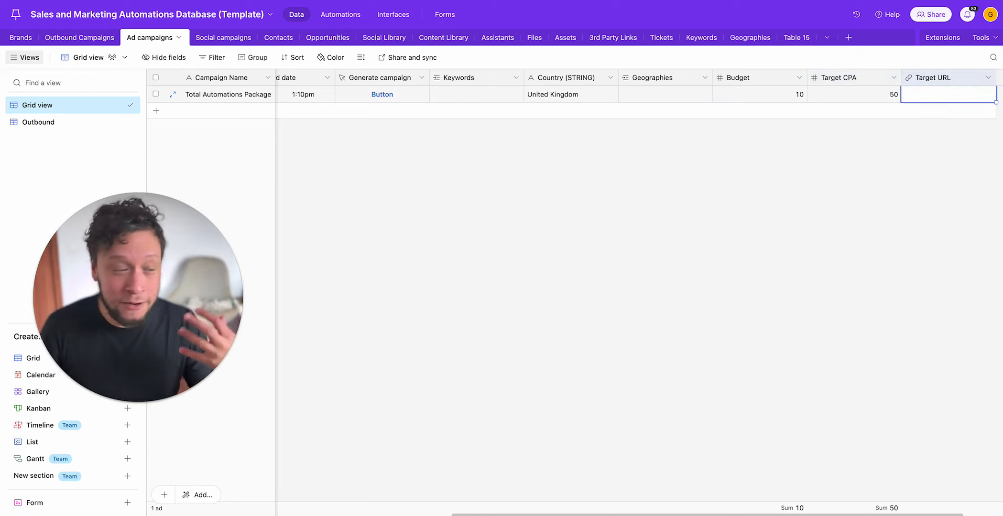
{"action": "key", "text": "Left"}
{"action": "key", "text": "Left"}
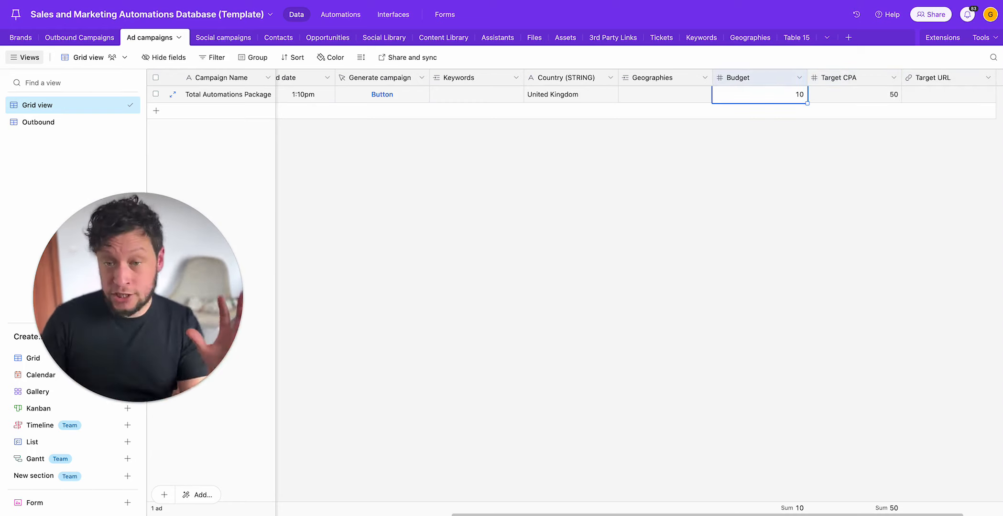
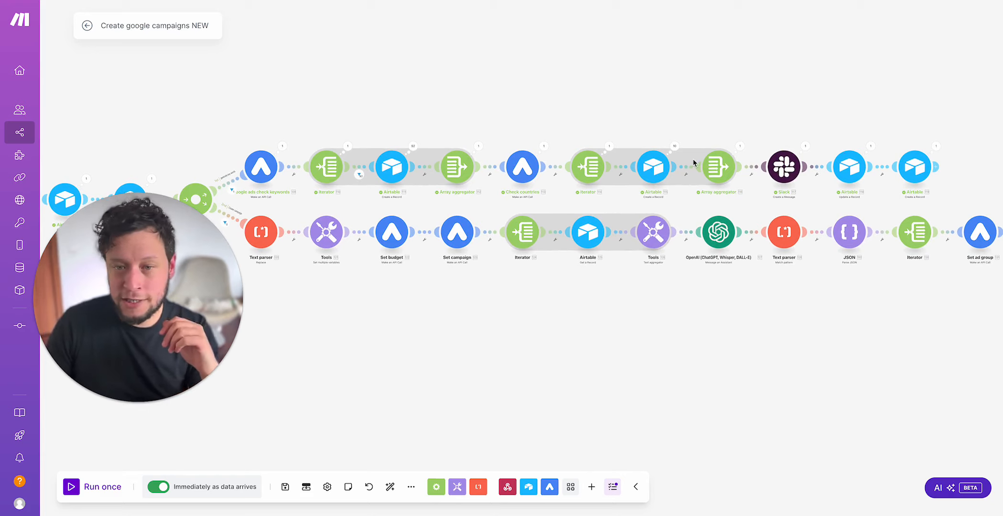
Step: Switch to Slack and read the Google Ads campaign notification about approving keywords and geographies in the upfish-instructions channel
{"action": "key", "text": "super+Tab"}
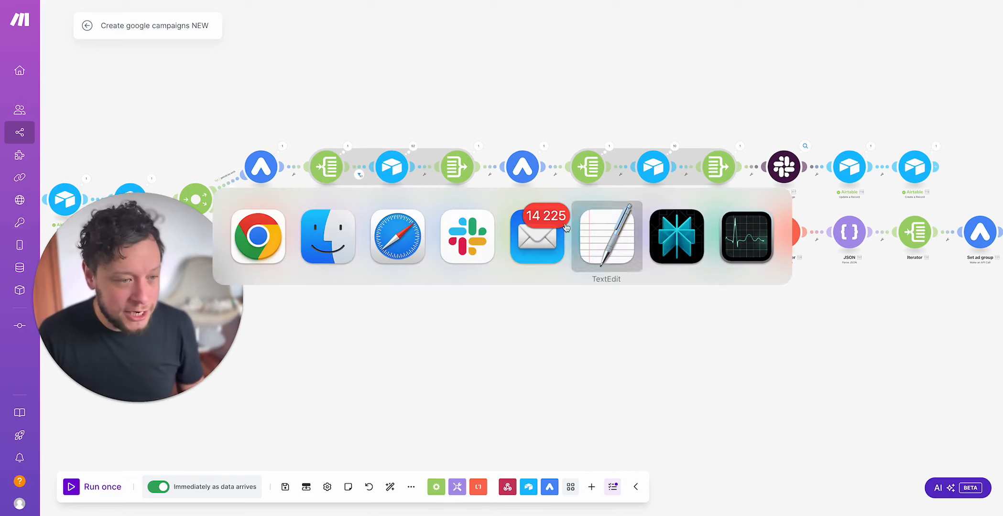
{"action": "left_click", "coordinate": [466, 239]}
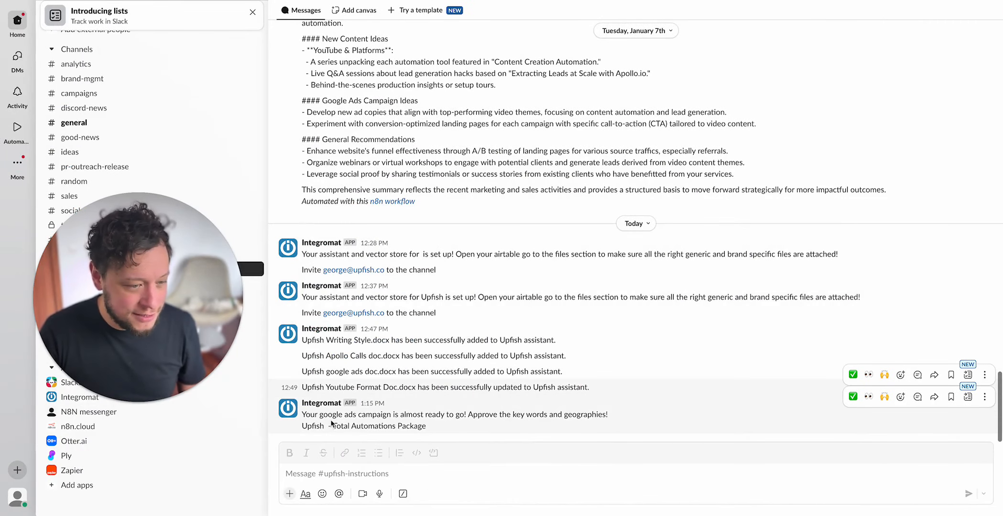
{"action": "left_click_drag", "start_coordinate": [328, 415], "coordinate": [619, 416]}
{"action": "left_click", "coordinate": [456, 415]}
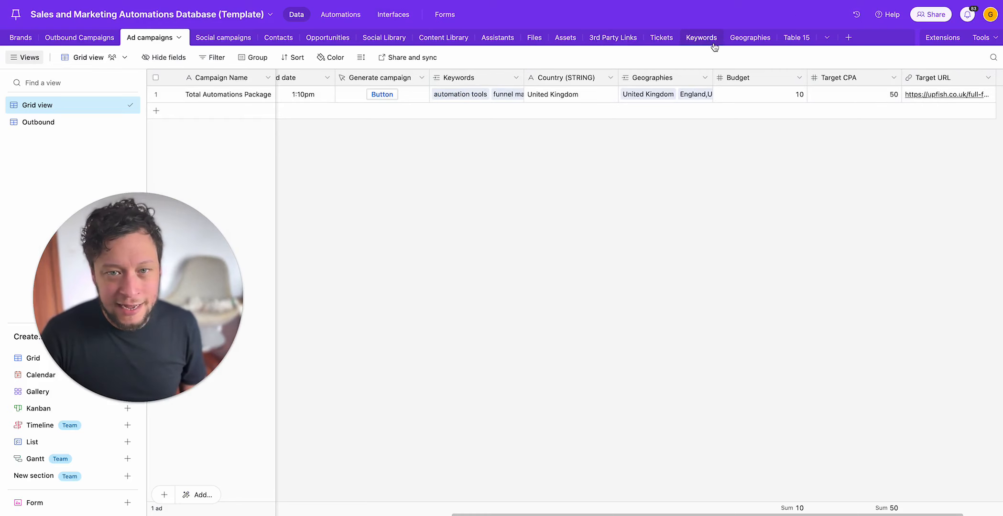
Step: Examine the generated keywords with their search volume and competition in Airtable's Keywords table
{"action": "left_click", "coordinate": [702, 38]}
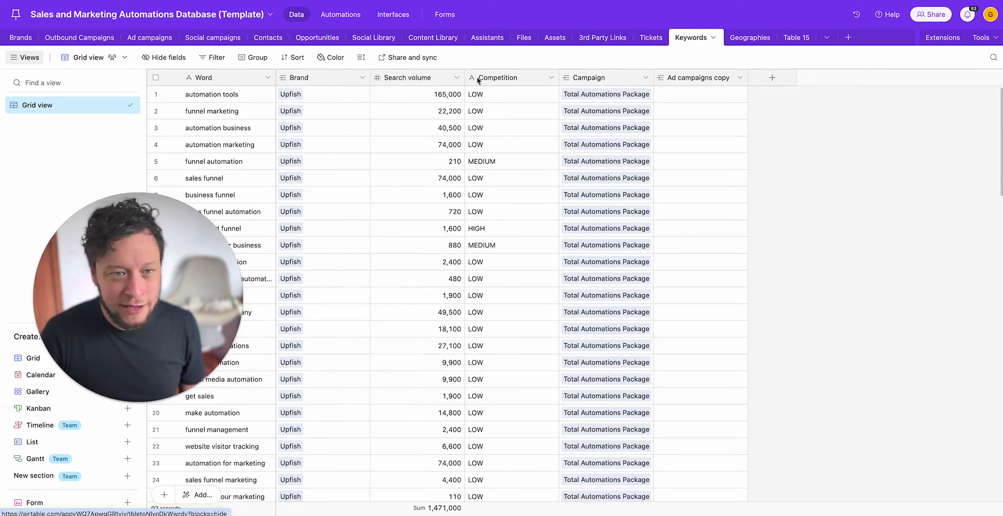
{"action": "left_click", "coordinate": [228, 93]}
{"action": "left_click", "coordinate": [417, 95]}
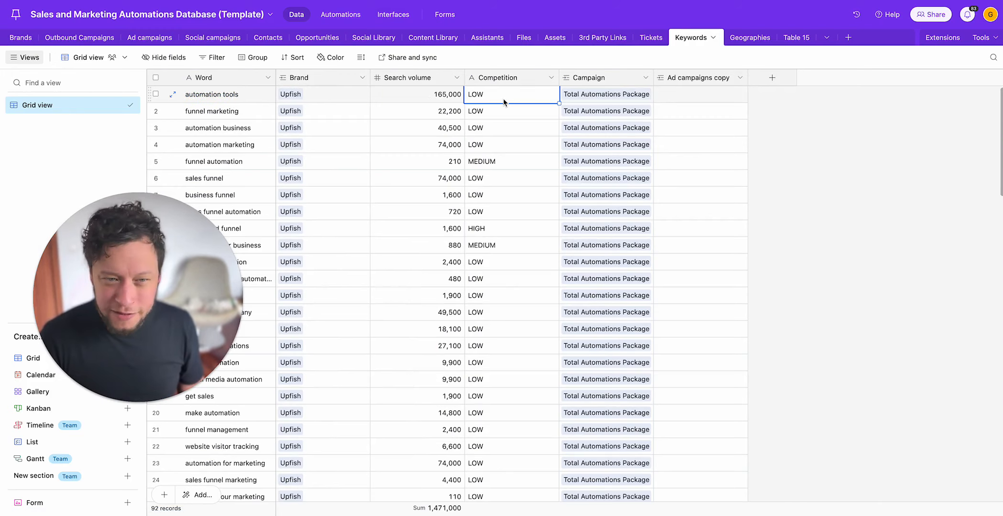
{"action": "scroll", "coordinate": [429, 116], "scroll_direction": "down", "scroll_amount": 15}
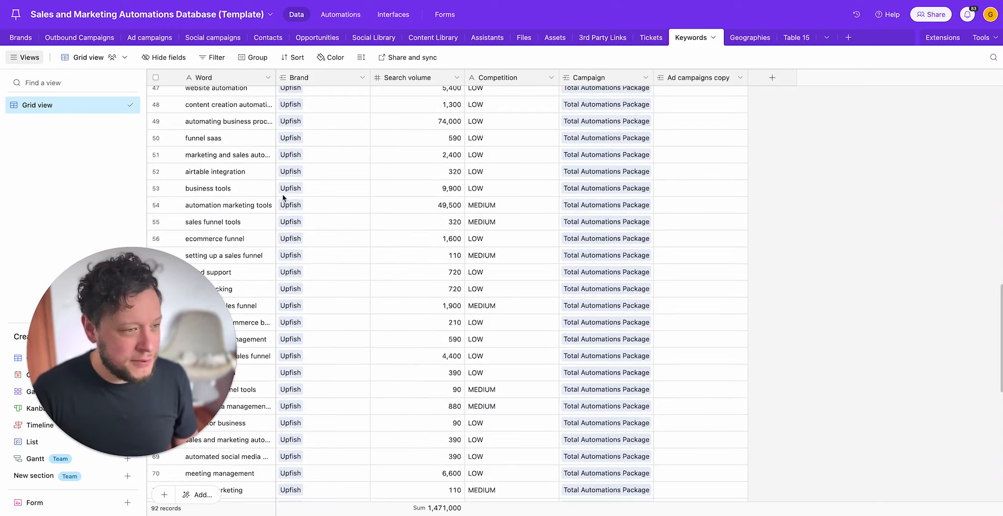
{"action": "left_click", "coordinate": [436, 208]}
{"action": "left_click", "coordinate": [496, 205]}
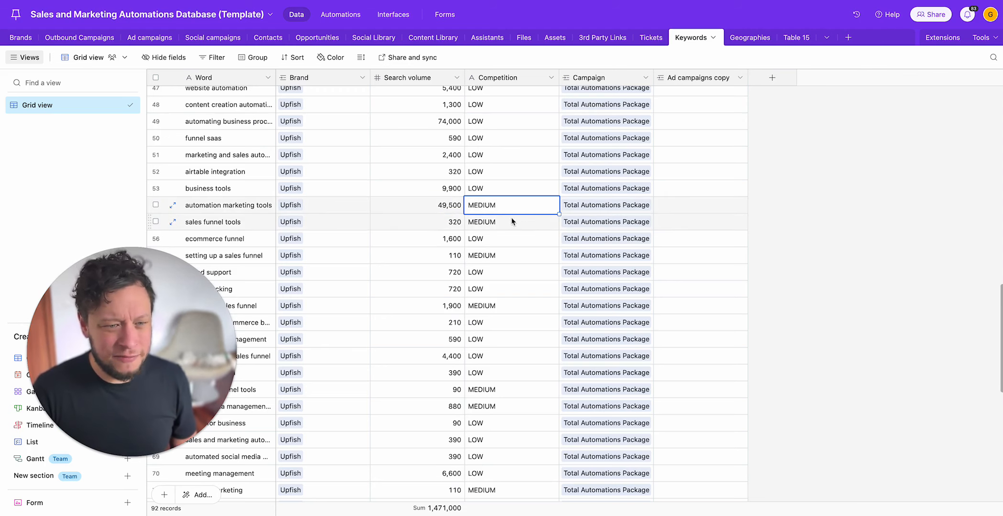
{"action": "scroll", "coordinate": [512, 219], "scroll_direction": "down", "scroll_amount": 10}
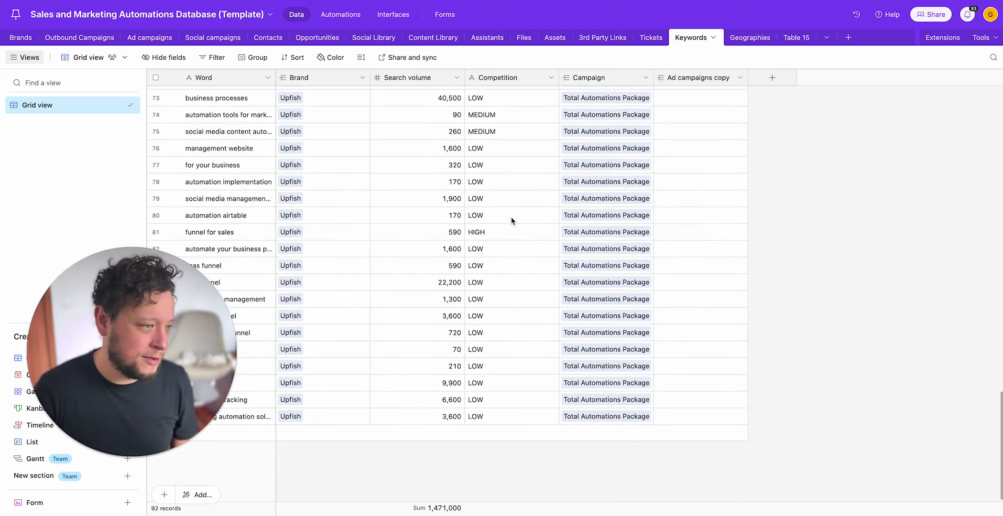
{"action": "left_click_drag", "start_coordinate": [107, 367], "coordinate": [89, 341]}
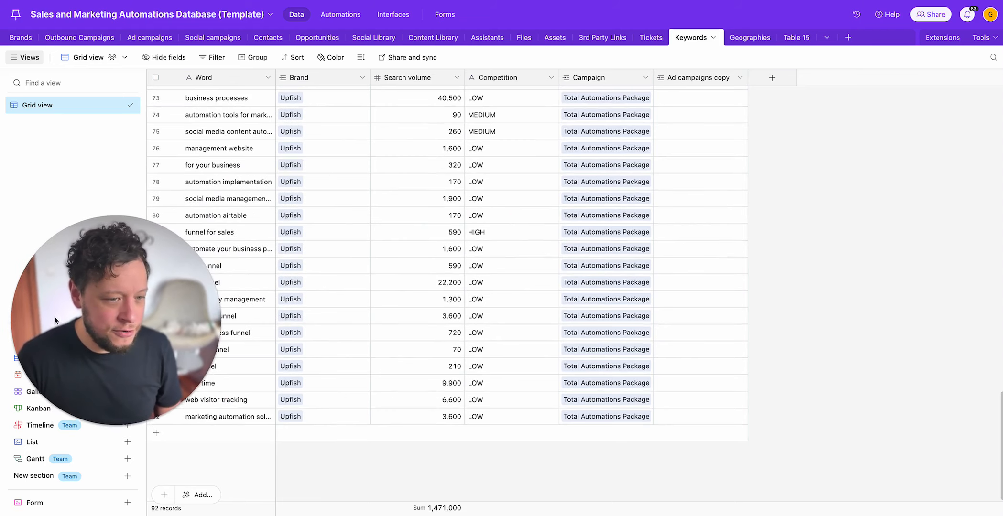
{"action": "scroll", "coordinate": [351, 340], "scroll_direction": "up", "scroll_amount": 20}
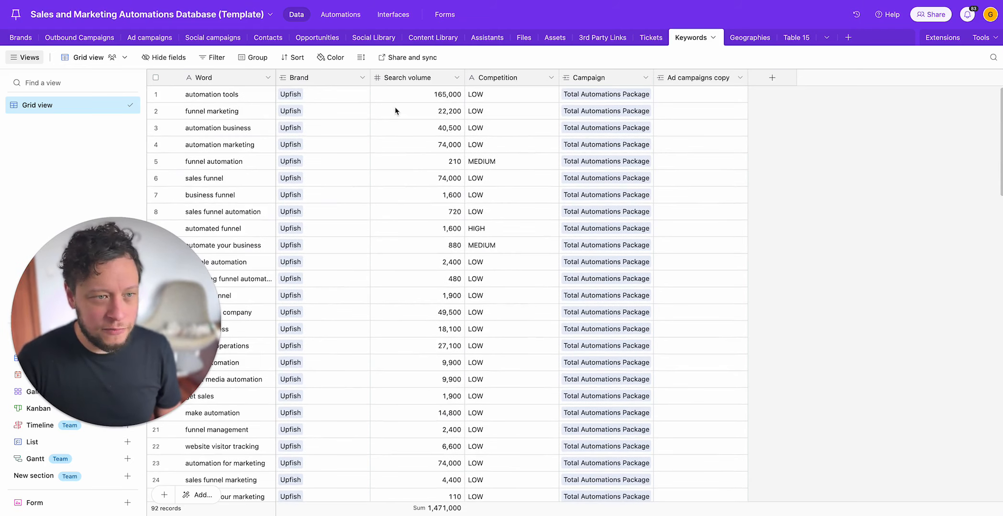
Step: Widen the Resource name column in the Geographies table so the full geoTargetConstants values fit
{"action": "left_click", "coordinate": [746, 41]}
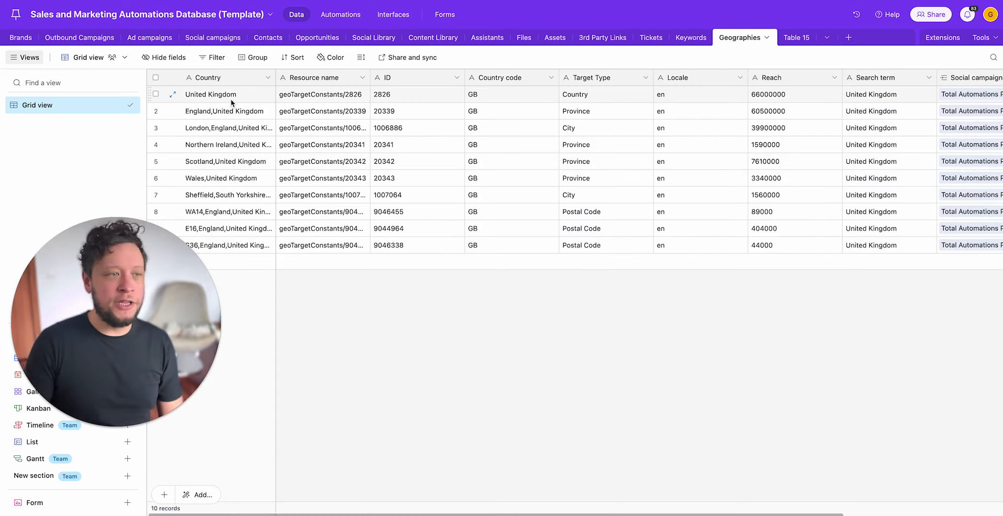
{"action": "left_click_drag", "start_coordinate": [371, 80], "coordinate": [481, 80]}
{"action": "left_click", "coordinate": [338, 95]}
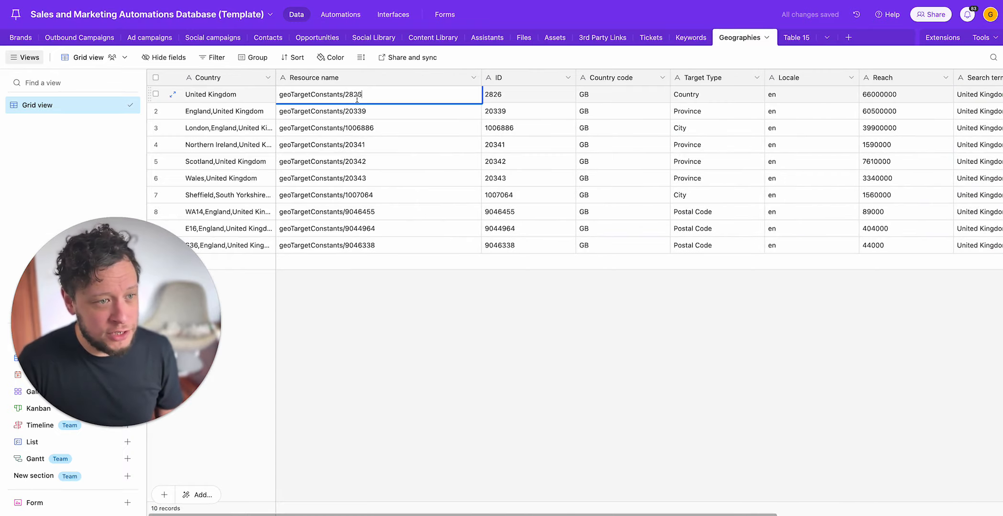
{"action": "left_click", "coordinate": [353, 115]}
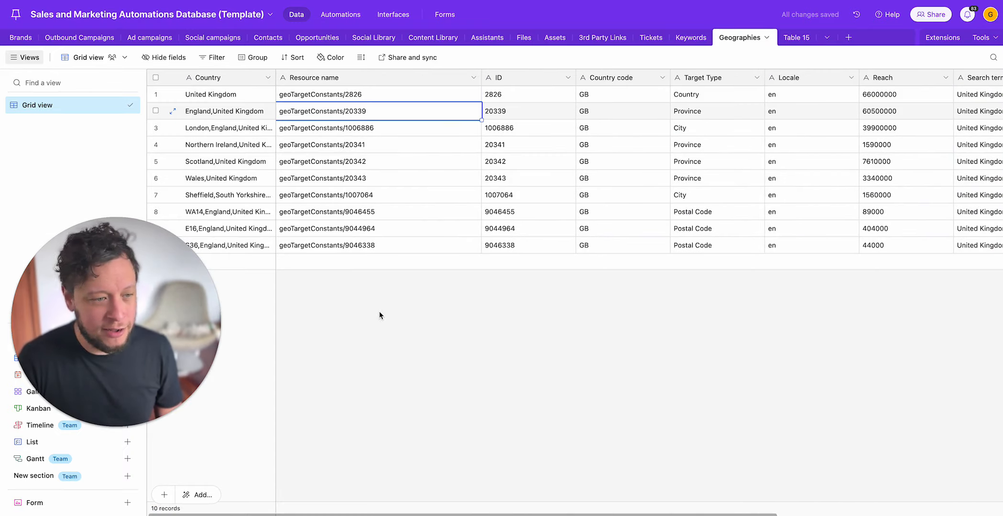
Step: Review the Country entries from United Kingdom through Scotland in the Geographies table
{"action": "left_click", "coordinate": [223, 95]}
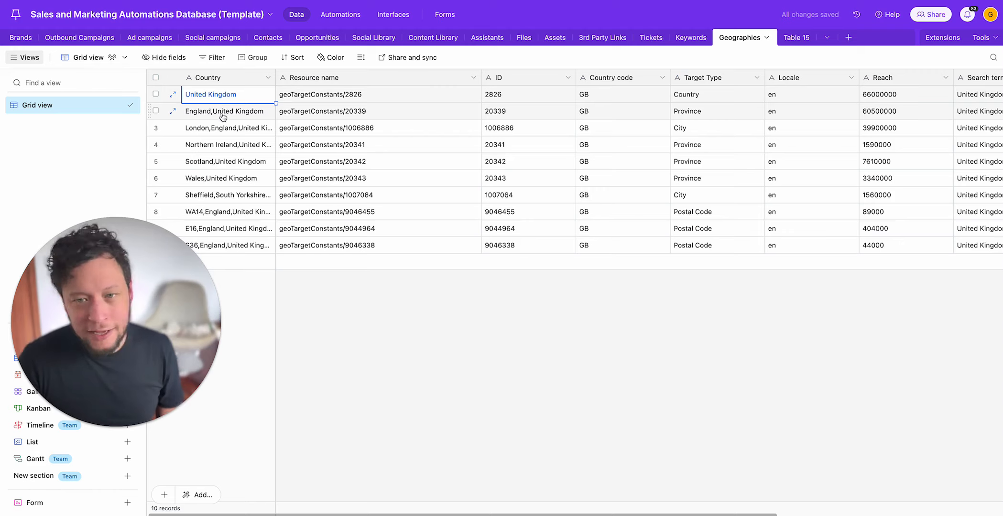
{"action": "left_click", "coordinate": [223, 114]}
{"action": "left_click", "coordinate": [232, 128]}
{"action": "left_click", "coordinate": [231, 145]}
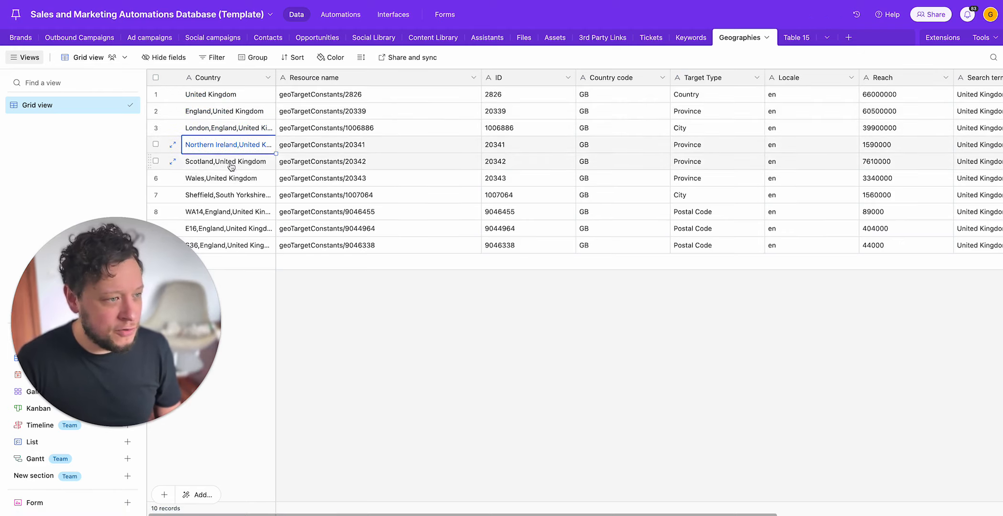
{"action": "left_click", "coordinate": [232, 164]}
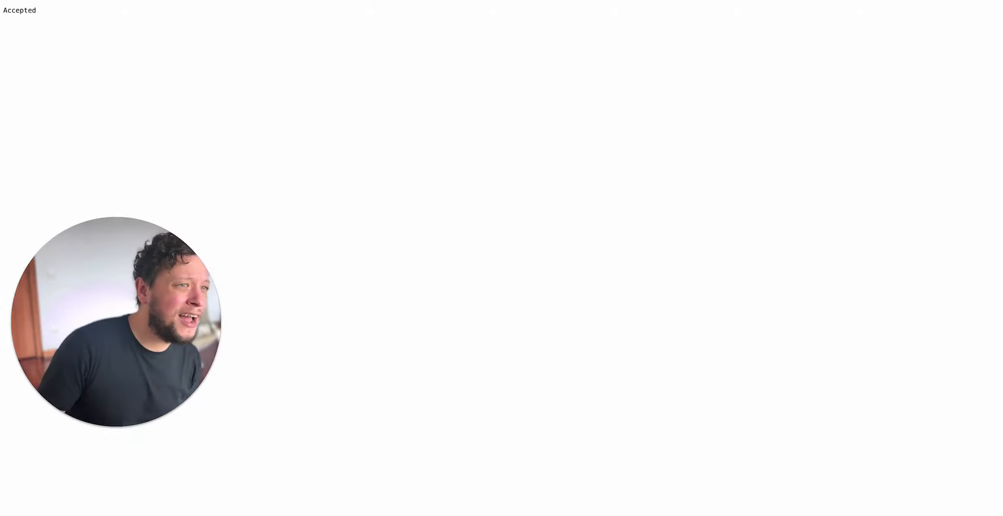
{"action": "mouse_move", "coordinate": [20, 1]}
{"action": "left_click", "coordinate": [994, 1]}
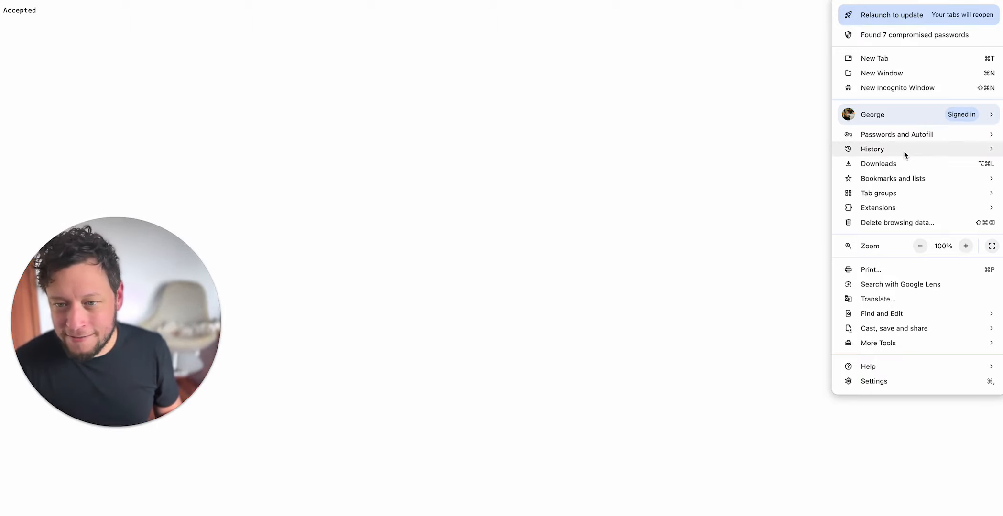
{"action": "mouse_move", "coordinate": [904, 151]}
{"action": "left_click", "coordinate": [730, 204]}
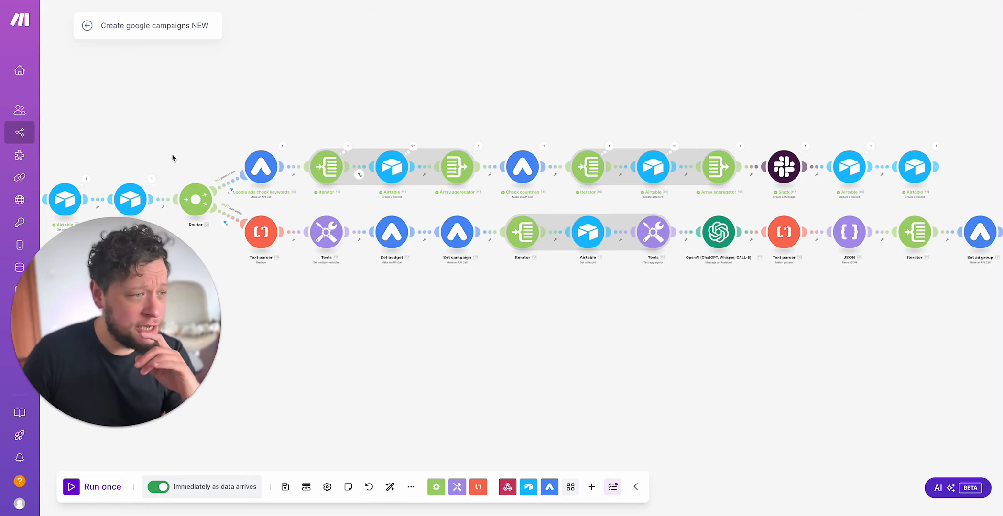
Step: Inspect the webhook's run output and the first Airtable module's settings in the Make scenario Create google campaigns NEW
{"action": "left_click_drag", "start_coordinate": [172, 158], "coordinate": [307, 119]}
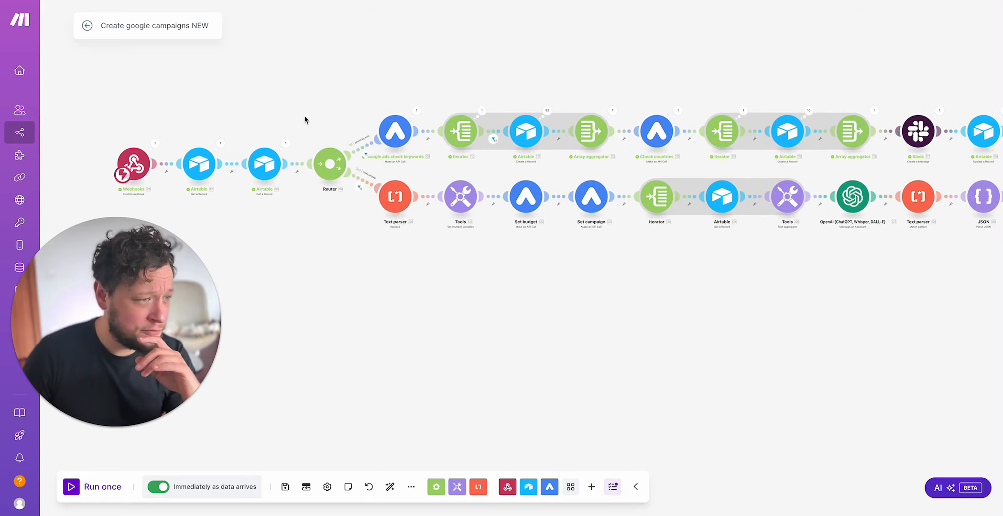
{"action": "left_click", "coordinate": [155, 143]}
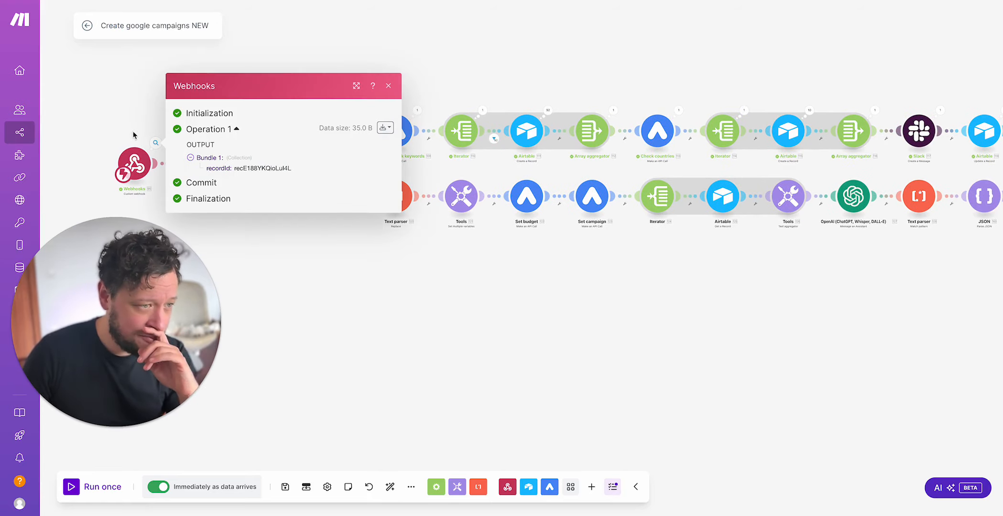
{"action": "left_click", "coordinate": [206, 164]}
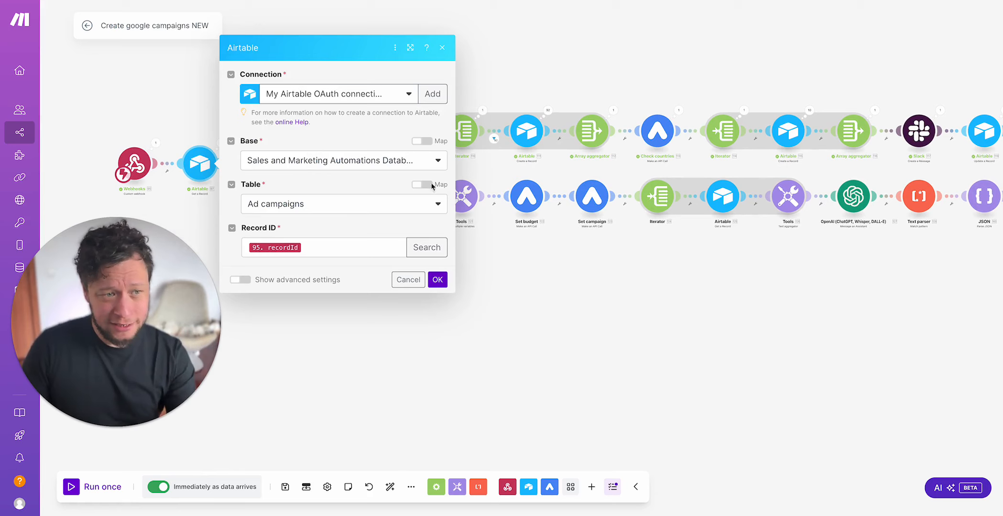
{"action": "left_click", "coordinate": [163, 179]}
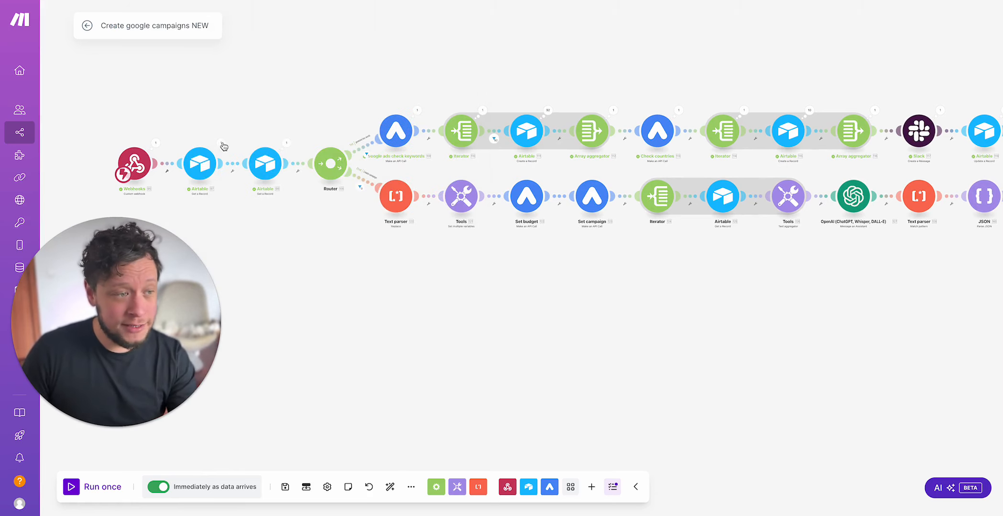
Step: Inspect the first Airtable module's run output, checking the retrieved campaign name and campaign goal
{"action": "left_click", "coordinate": [222, 143]}
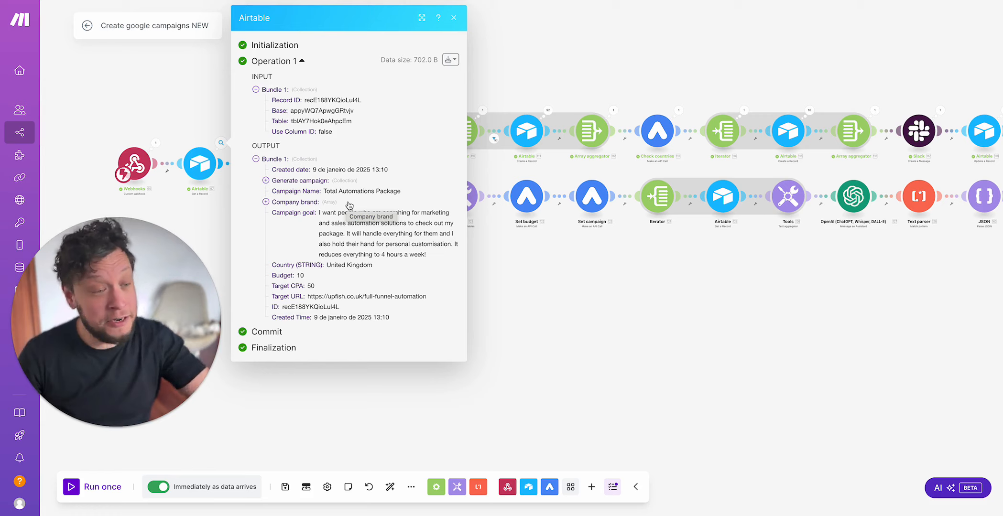
{"action": "triple_click", "coordinate": [361, 191]}
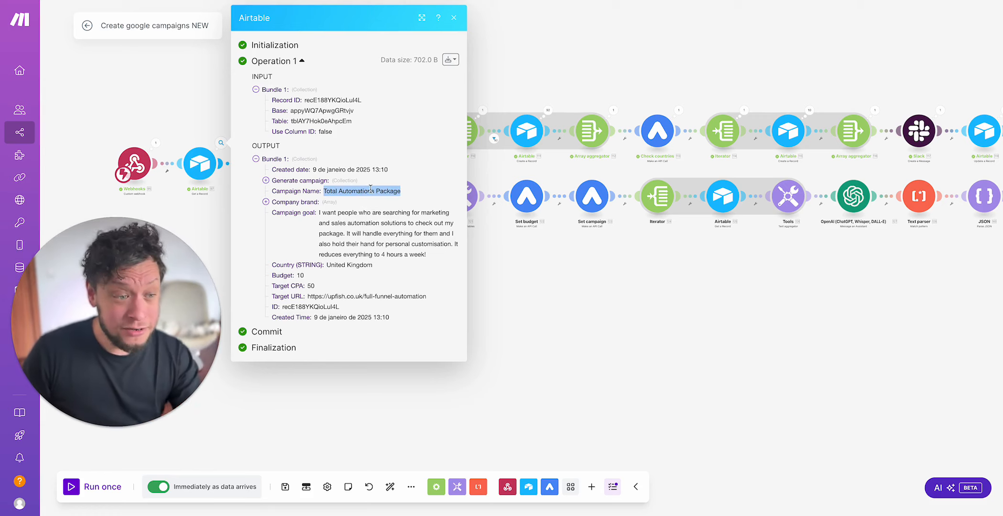
{"action": "triple_click", "coordinate": [378, 241]}
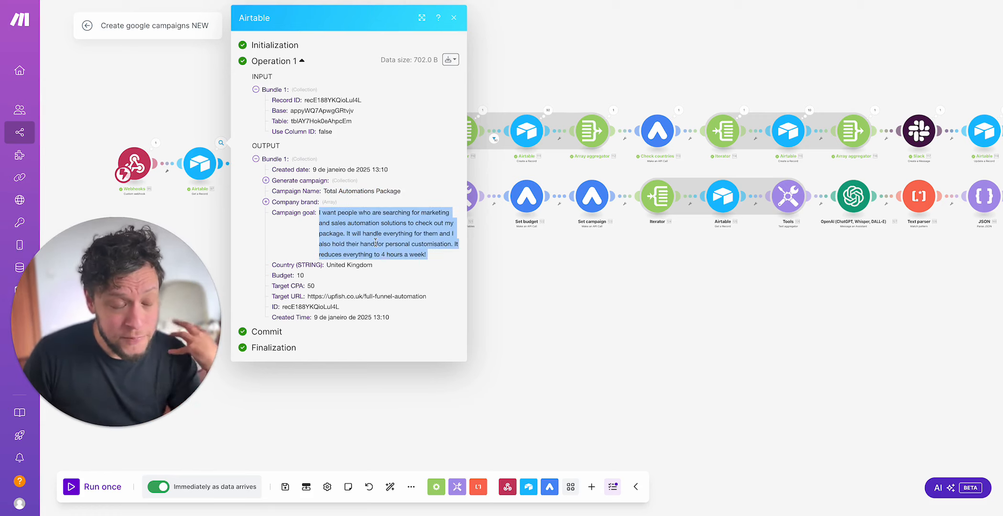
{"action": "left_click", "coordinate": [204, 245]}
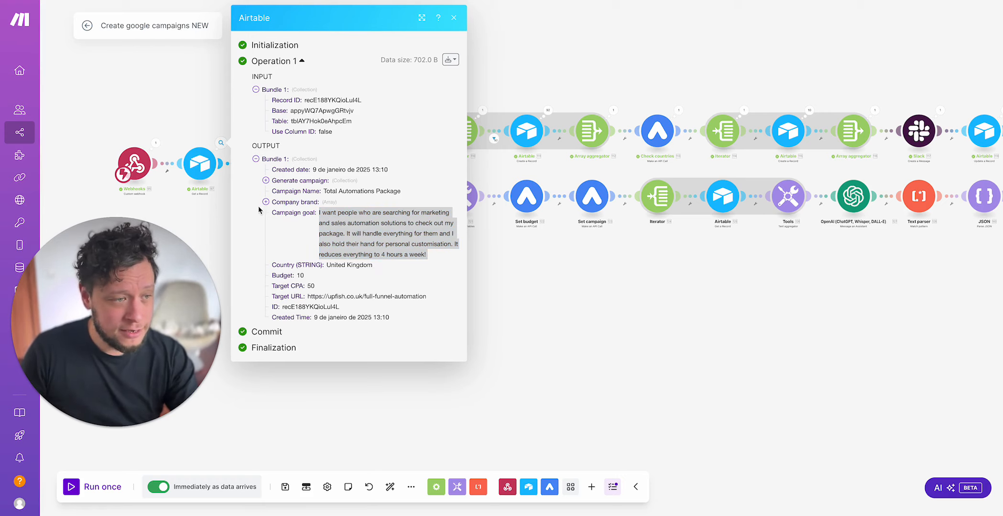
{"action": "left_click", "coordinate": [453, 17]}
Step: Inspect the second Airtable module's brand output, expanding the Assistants, Vector store and ID (from Assistants) arrays
{"action": "left_click", "coordinate": [289, 144]}
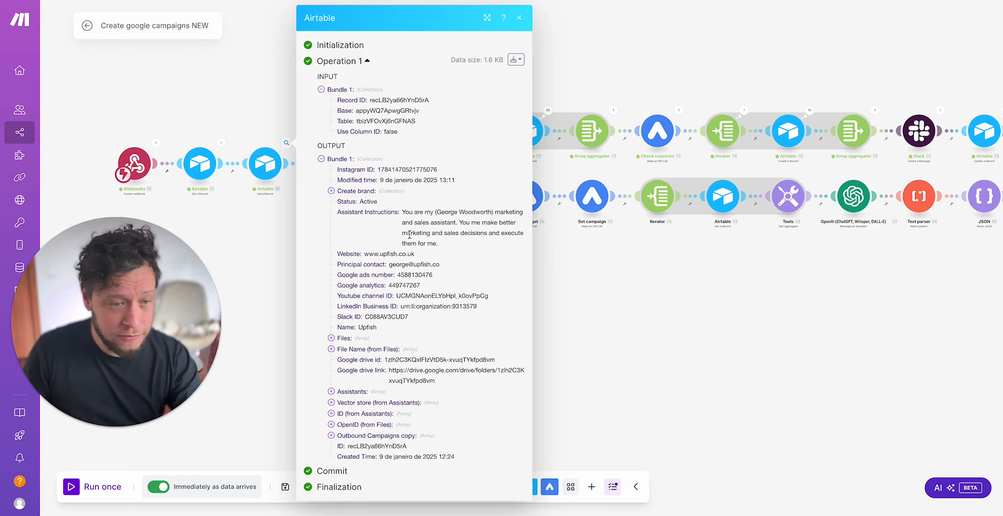
{"action": "left_click", "coordinate": [358, 398]}
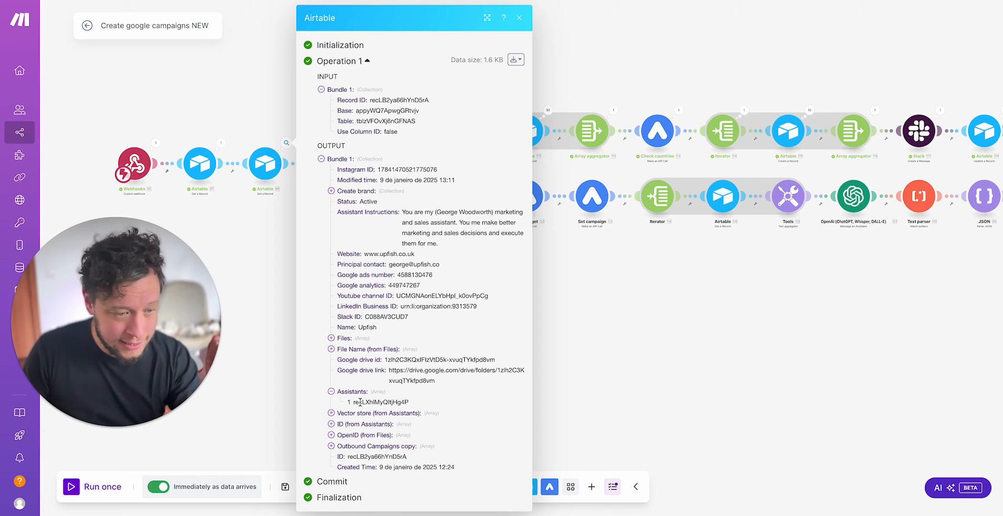
{"action": "left_click", "coordinate": [362, 414]}
{"action": "left_click", "coordinate": [378, 435]}
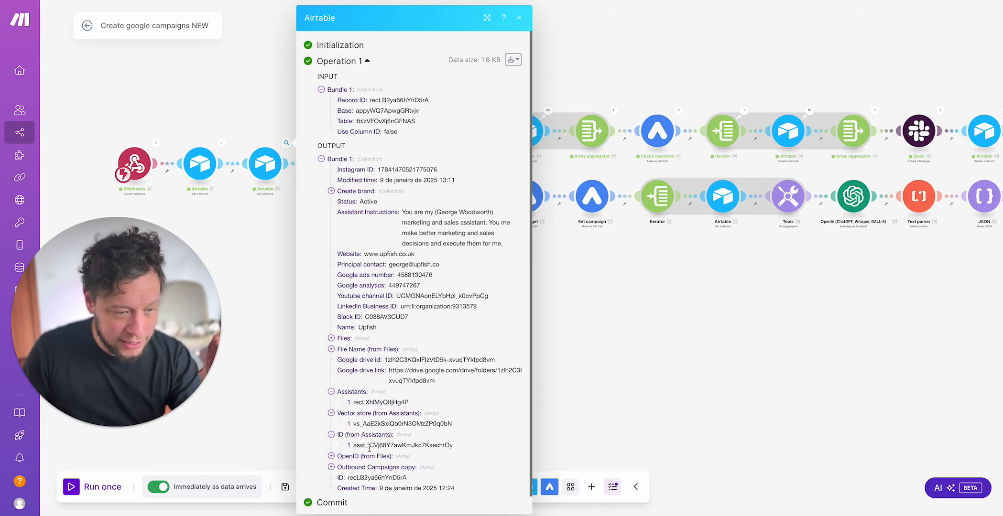
{"action": "left_click_drag", "start_coordinate": [369, 445], "coordinate": [439, 445]}
{"action": "left_click", "coordinate": [227, 288]}
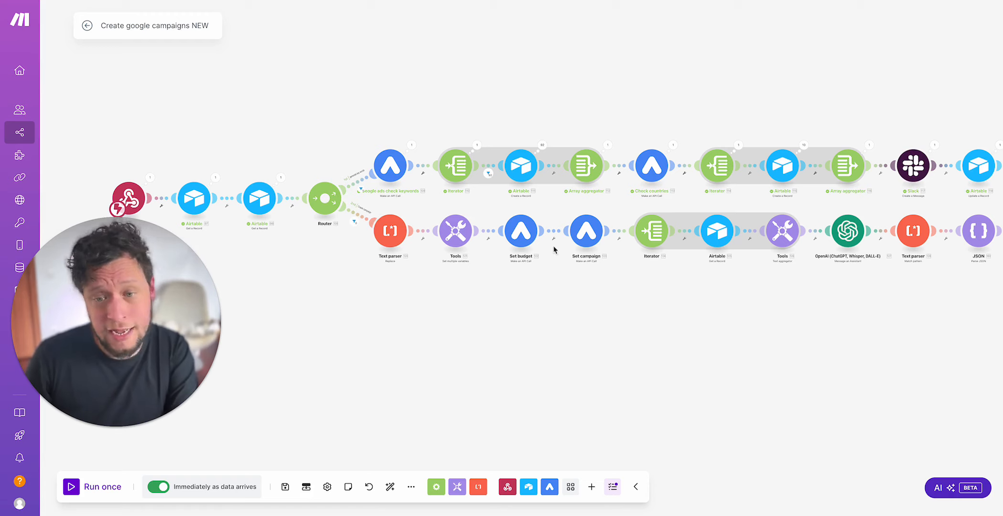
Step: Check the filter on the router's keyword-check route and the campaign's Status in Airtable's Ad campaigns table, and return to the Make scenario
{"action": "left_click", "coordinate": [360, 183]}
{"action": "left_click", "coordinate": [229, 118]}
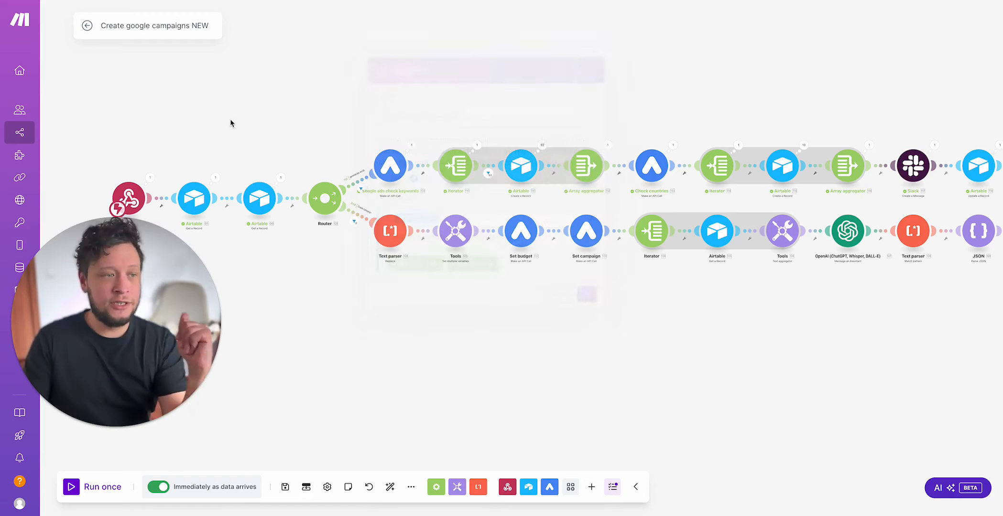
{"action": "left_click", "coordinate": [198, 1]}
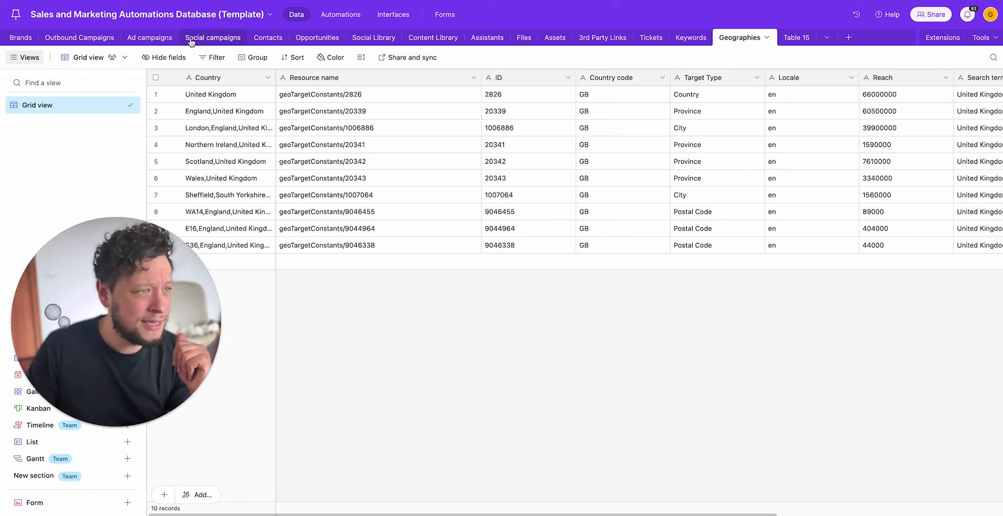
{"action": "left_click", "coordinate": [137, 38]}
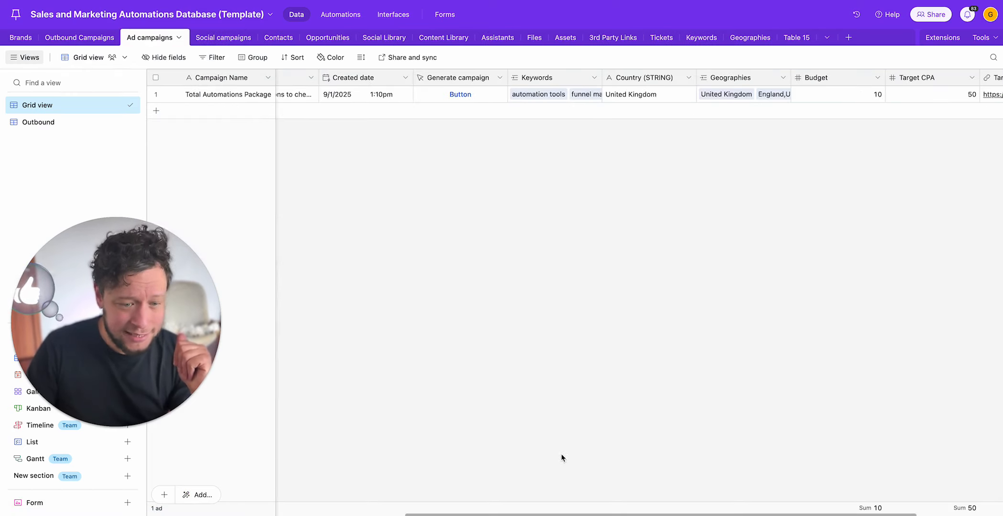
{"action": "scroll", "coordinate": [422, 93], "scroll_direction": "left", "scroll_amount": 10}
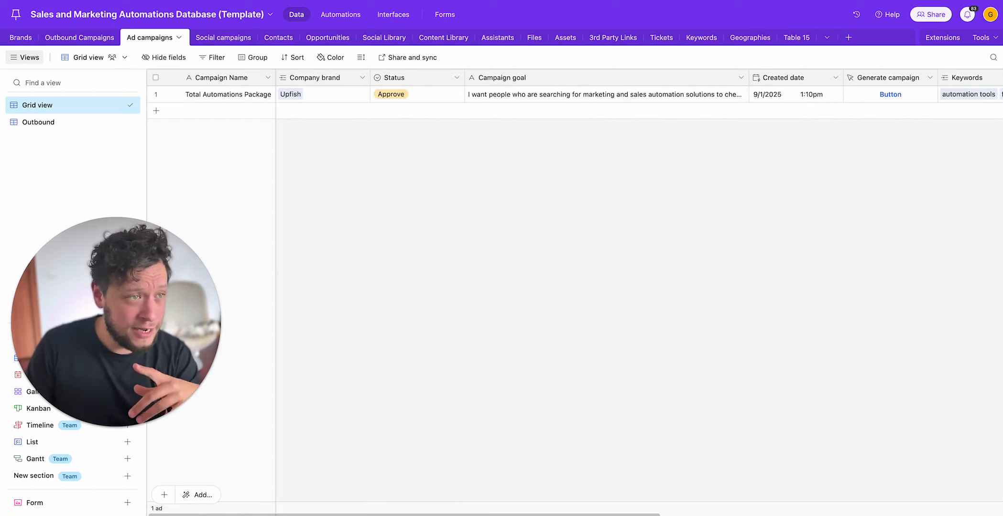
{"action": "left_click", "coordinate": [306, 0]}
{"action": "left_click_drag", "start_coordinate": [440, 117], "coordinate": [410, 123]}
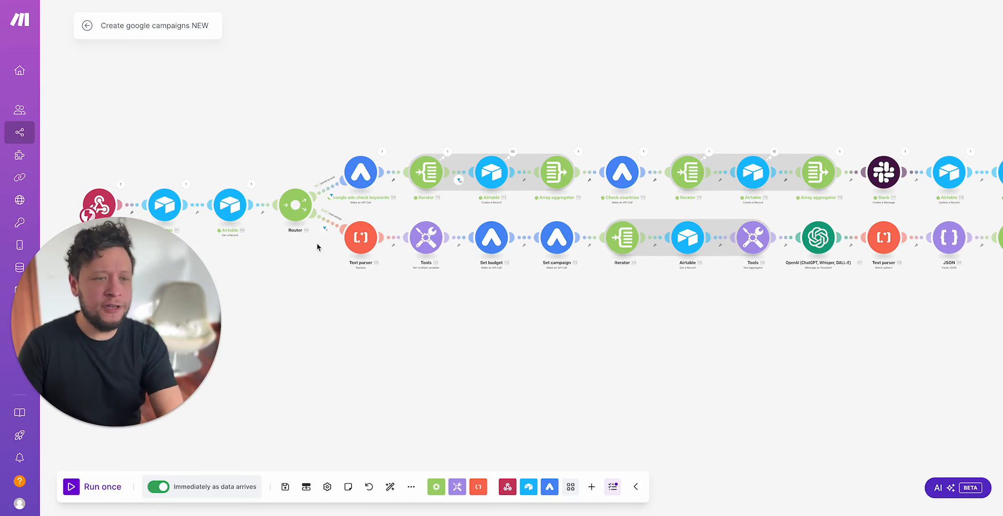
Step: Examine the request URL in the google ads check keywords module's run output, including the customer number and generateKeywordIdeas endpoint
{"action": "left_click", "coordinate": [382, 153]}
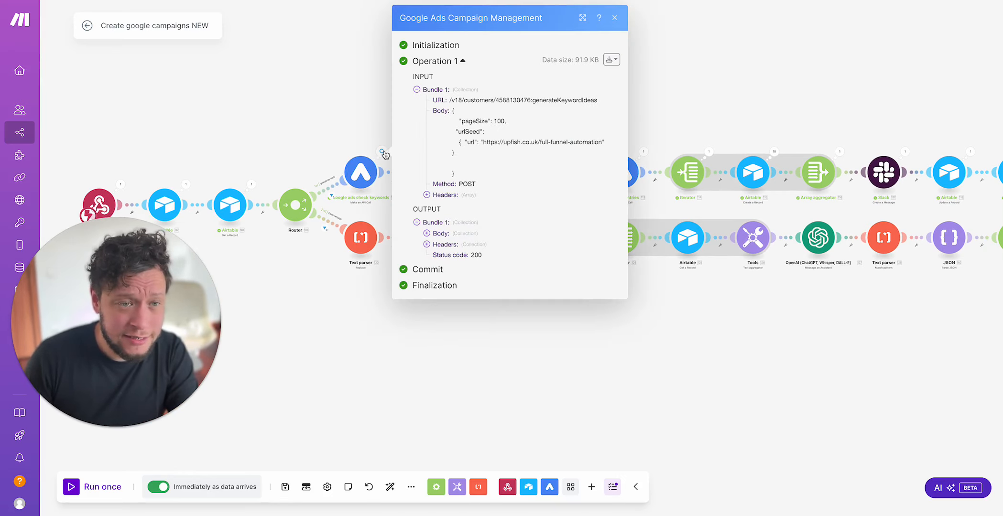
{"action": "left_click_drag", "start_coordinate": [449, 100], "coordinate": [532, 102]}
{"action": "left_click", "coordinate": [485, 100]}
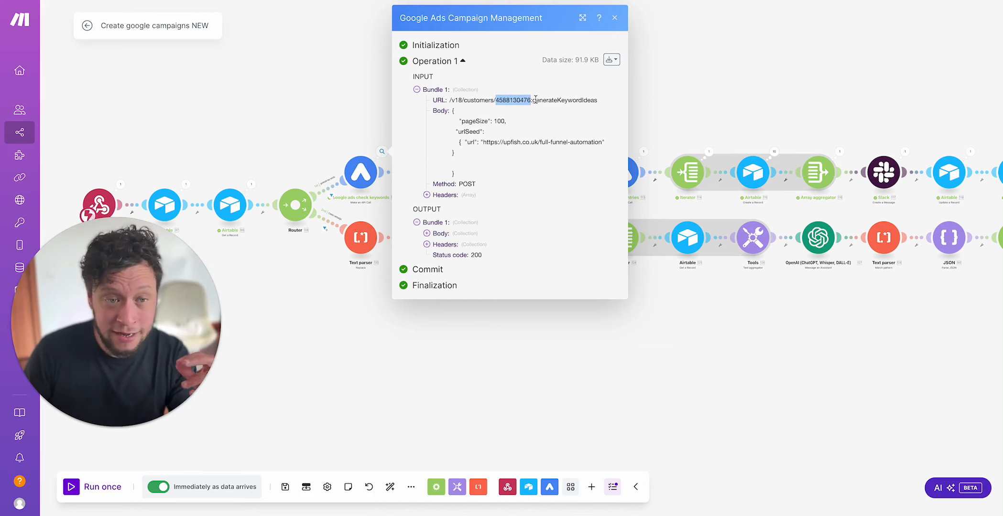
{"action": "left_click_drag", "start_coordinate": [536, 101], "coordinate": [594, 109]}
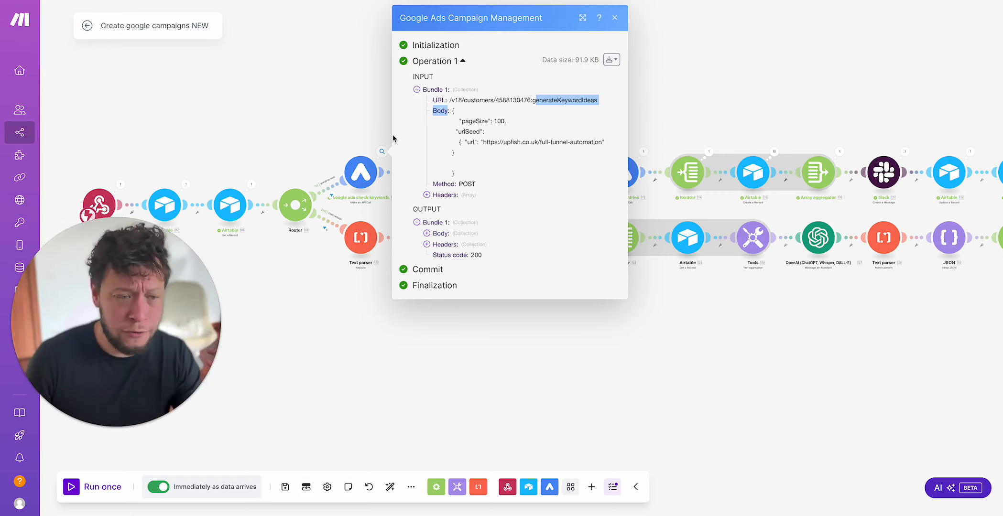
{"action": "triple_click", "coordinate": [549, 99]}
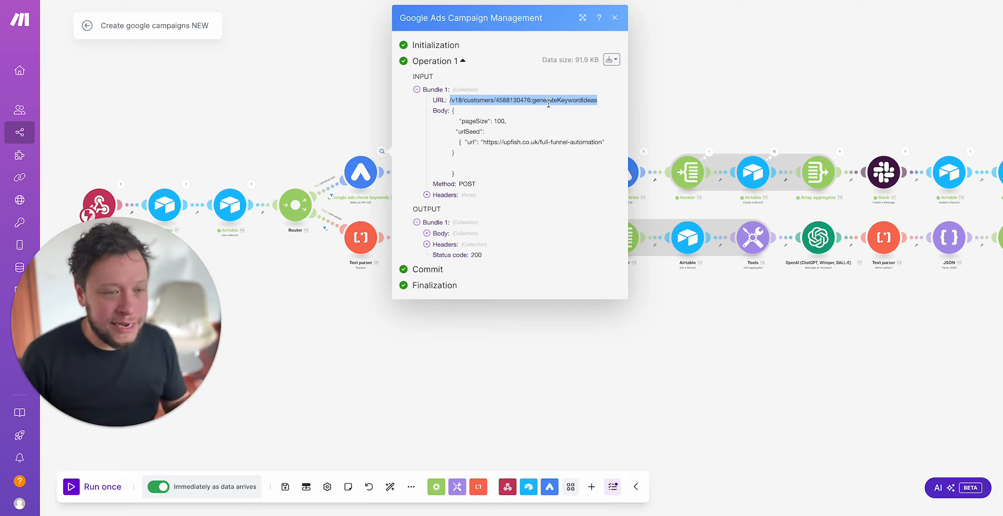
{"action": "double_click", "coordinate": [503, 98]}
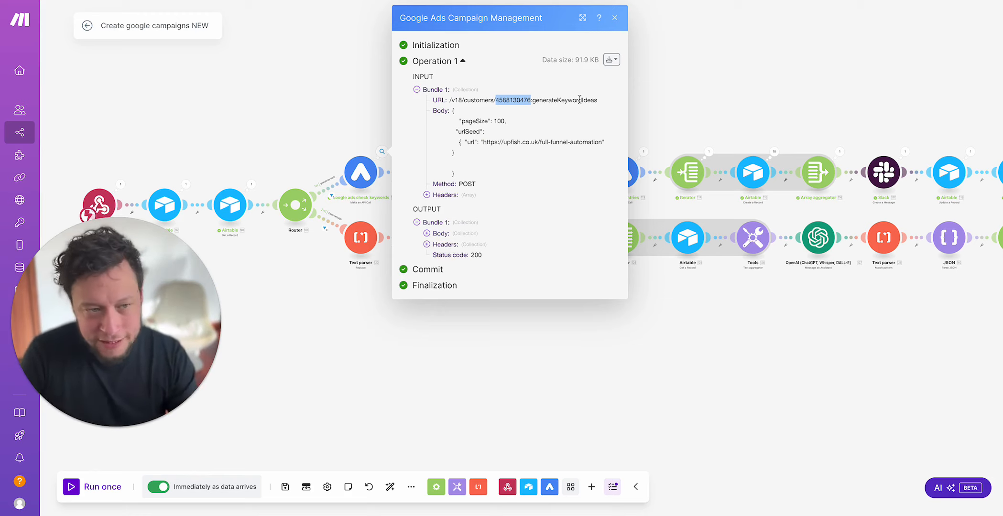
{"action": "left_click", "coordinate": [452, 109]}
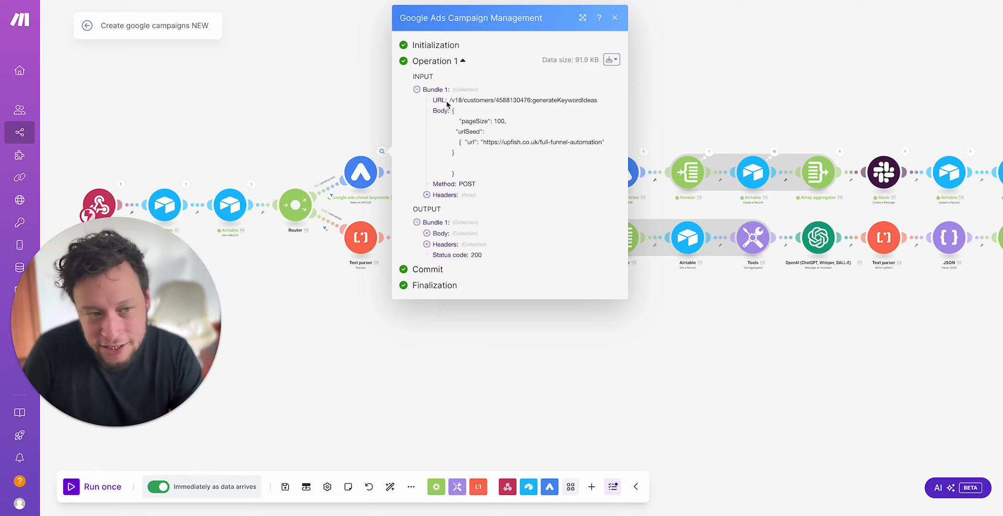
{"action": "left_click_drag", "start_coordinate": [449, 101], "coordinate": [605, 102]}
{"action": "left_click", "coordinate": [457, 109]}
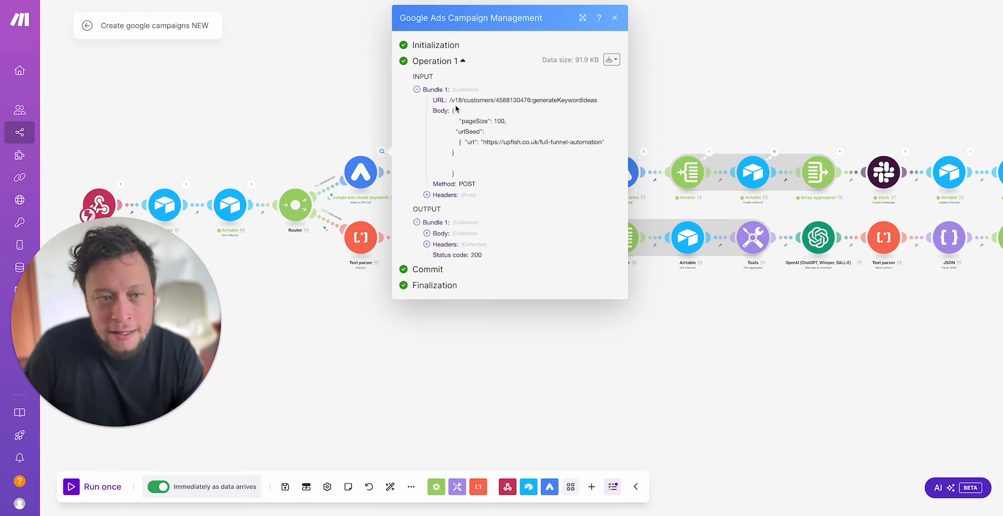
{"action": "left_click_drag", "start_coordinate": [456, 101], "coordinate": [527, 100]}
{"action": "double_click", "coordinate": [502, 100]}
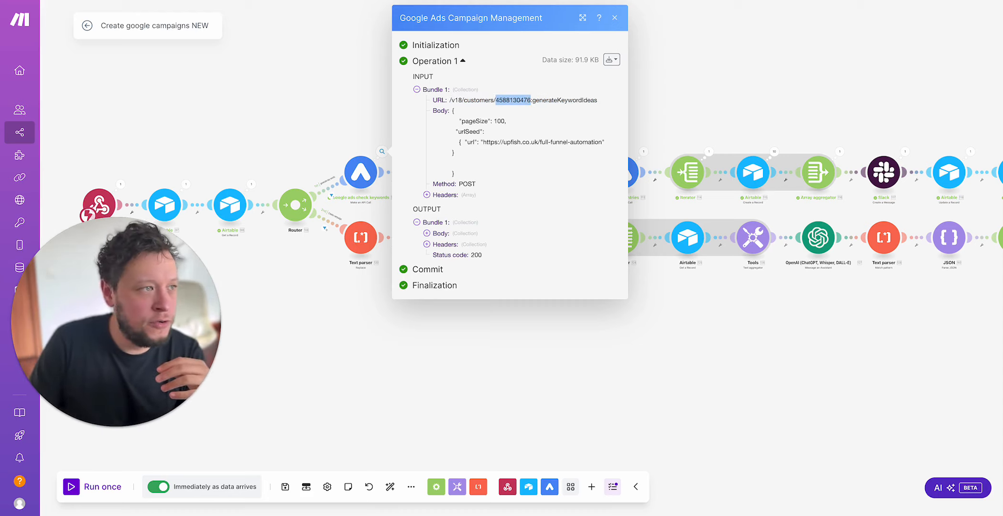
Step: Switch to Airtable's Brands table to check Upfish's Google ads number, and return to the request URL in the Make run output
{"action": "left_click", "coordinate": [101, 1]}
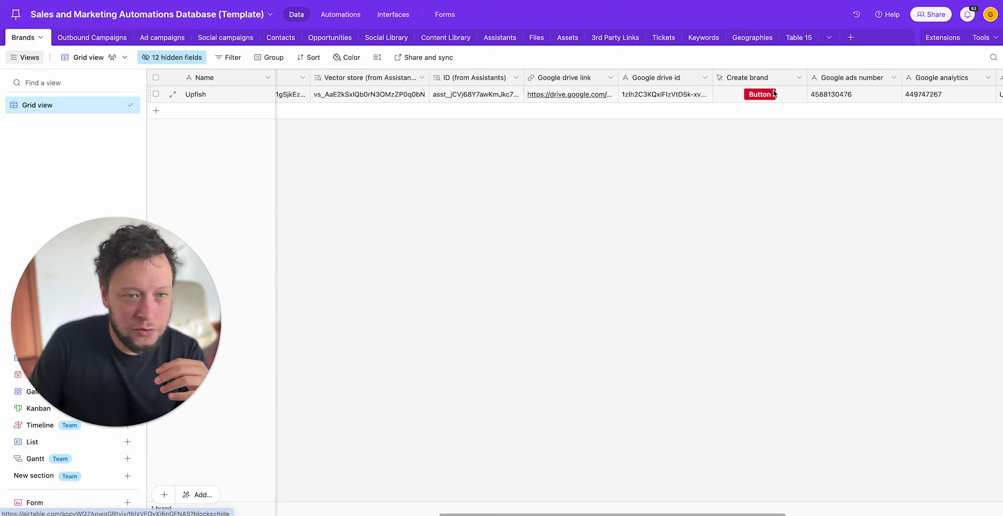
{"action": "left_click", "coordinate": [868, 94]}
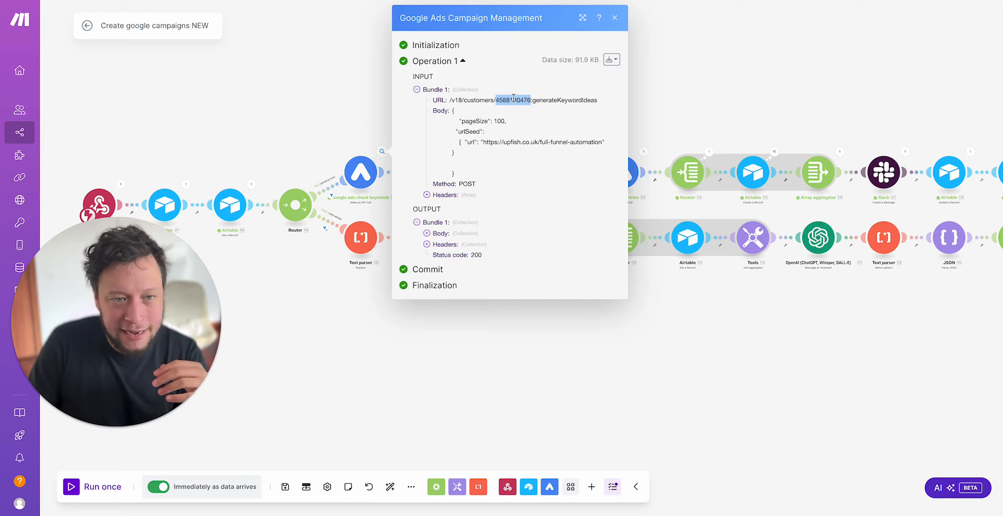
{"action": "triple_click", "coordinate": [513, 97]}
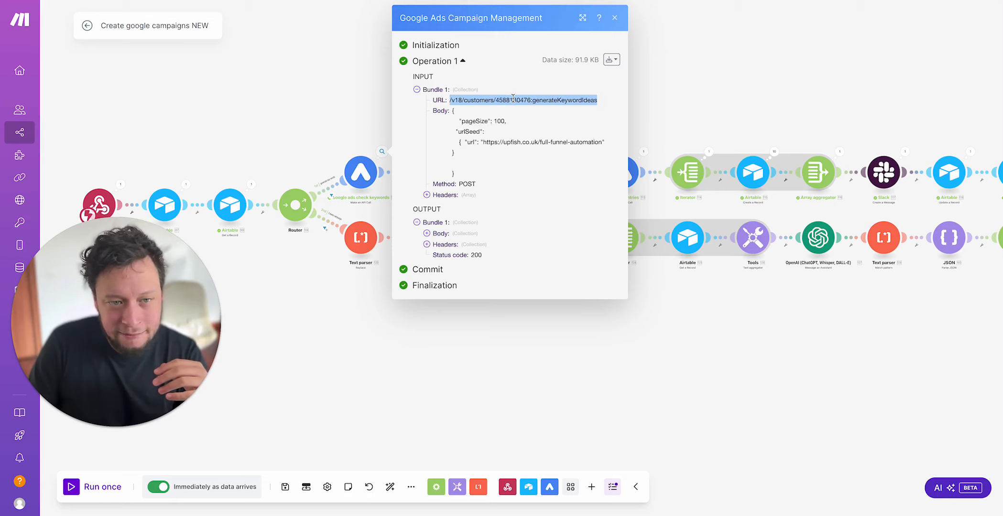
{"action": "left_click", "coordinate": [514, 97]}
Step: Examine the generateKeywordIdeas endpoint and the request body's pageSize and urlSeed values
{"action": "left_click_drag", "start_coordinate": [546, 100], "coordinate": [591, 100]}
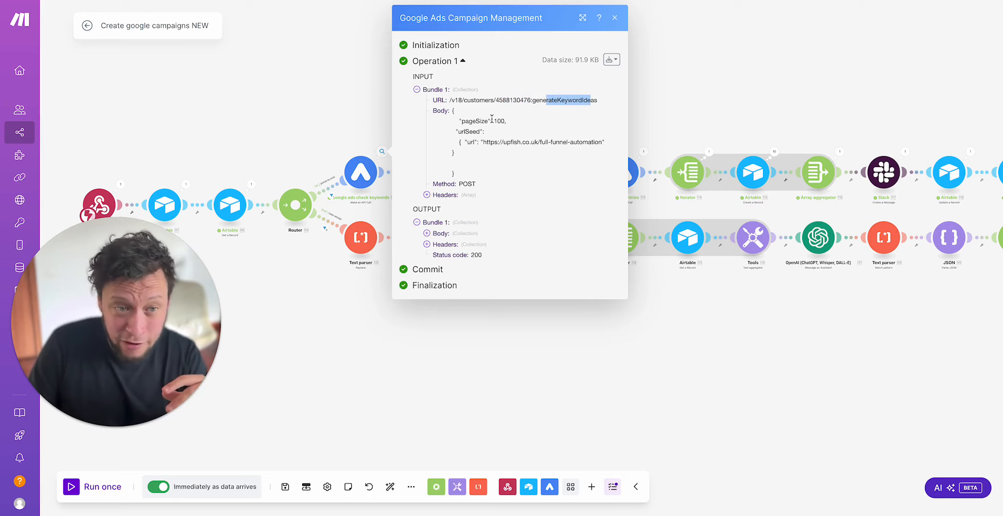
{"action": "left_click_drag", "start_coordinate": [490, 120], "coordinate": [607, 143]}
{"action": "left_click", "coordinate": [515, 126]}
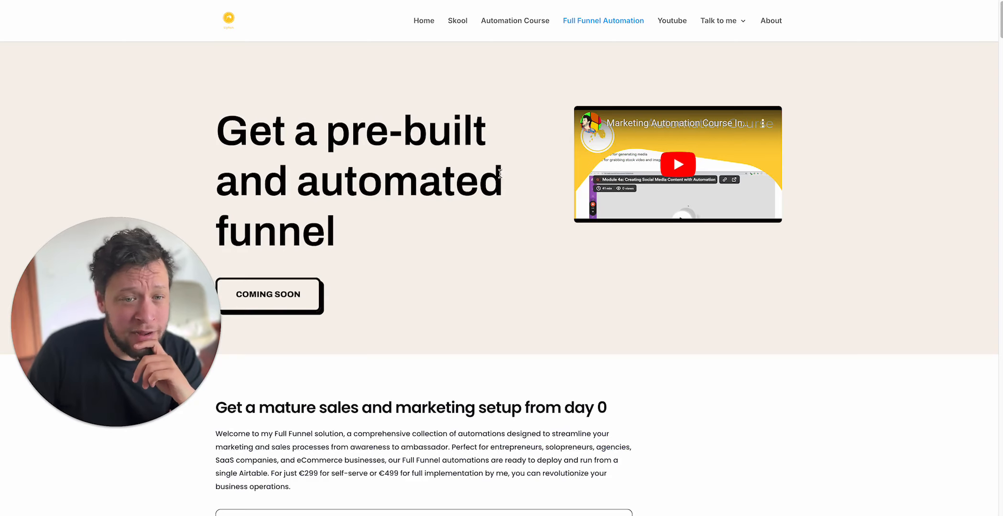
Step: Look over the Full Funnel Automation landing page used as the keyword seed, and return to the Make run output
{"action": "scroll", "coordinate": [470, 173], "scroll_direction": "down", "scroll_amount": 20}
{"action": "scroll", "coordinate": [470, 173], "scroll_direction": "up", "scroll_amount": 20}
{"action": "scroll", "coordinate": [470, 172], "scroll_direction": "down", "scroll_amount": 15}
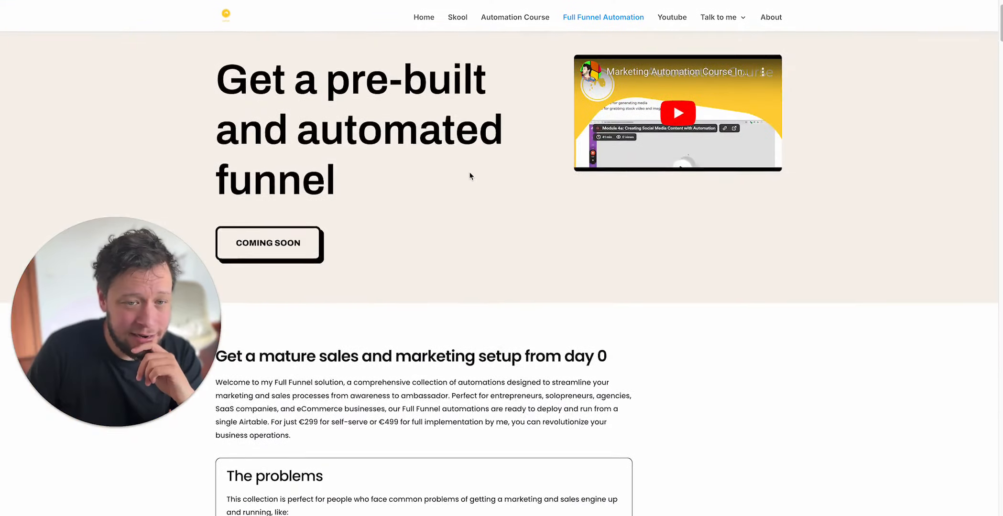
{"action": "scroll", "coordinate": [470, 172], "scroll_direction": "down", "scroll_amount": 10}
{"action": "scroll", "coordinate": [470, 172], "scroll_direction": "up", "scroll_amount": 20}
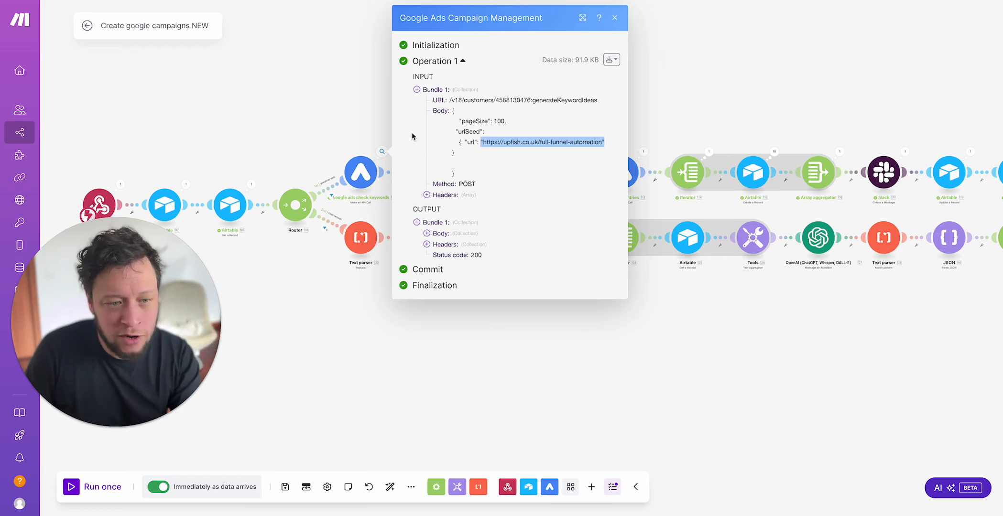
Step: Expand the output body's results array and look through the list of returned keyword ideas
{"action": "left_click", "coordinate": [452, 235]}
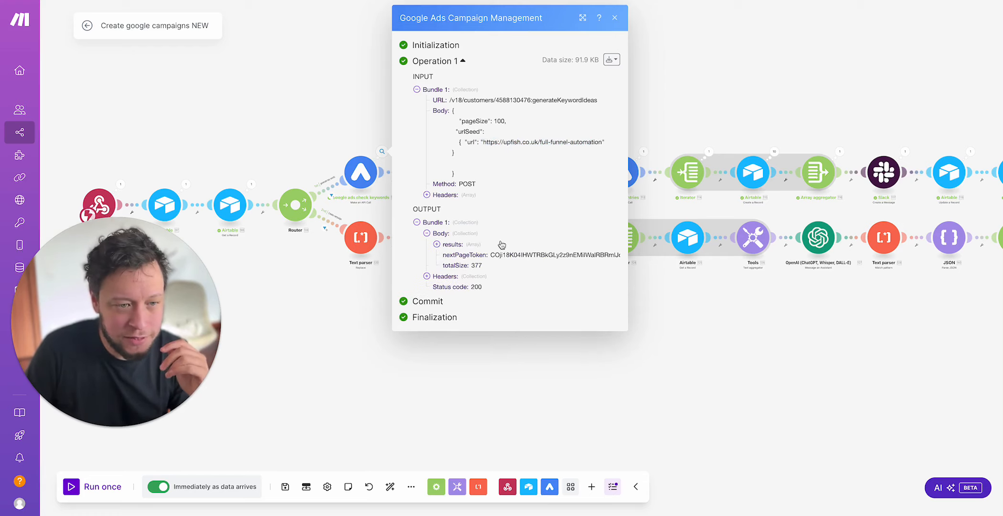
{"action": "left_click", "coordinate": [470, 246]}
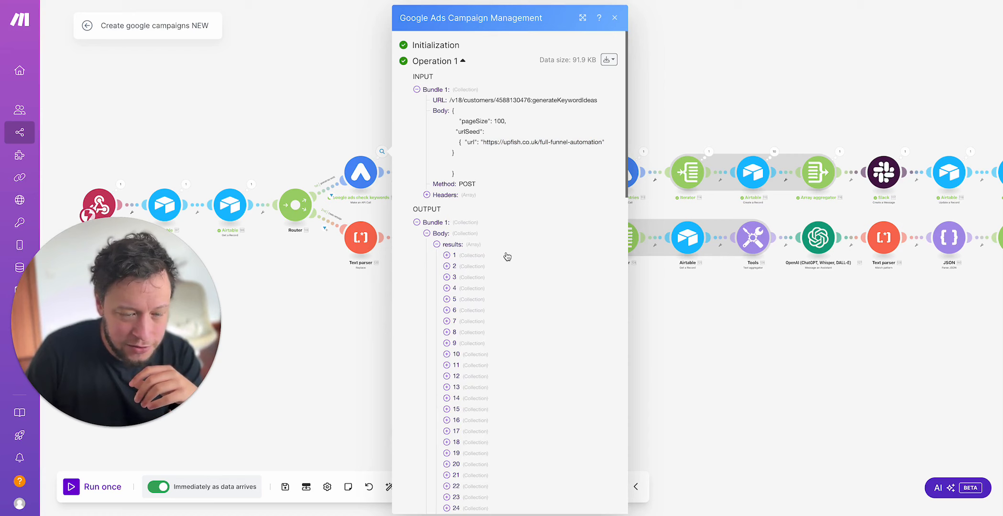
{"action": "scroll", "coordinate": [503, 256], "scroll_direction": "down", "scroll_amount": 10}
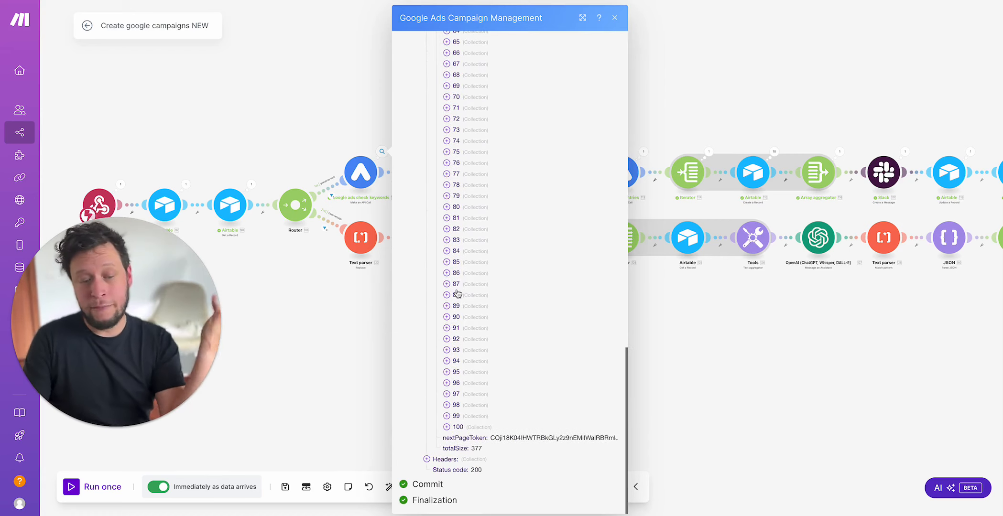
{"action": "scroll", "coordinate": [476, 253], "scroll_direction": "up", "scroll_amount": 10}
{"action": "scroll", "coordinate": [479, 240], "scroll_direction": "up", "scroll_amount": 8}
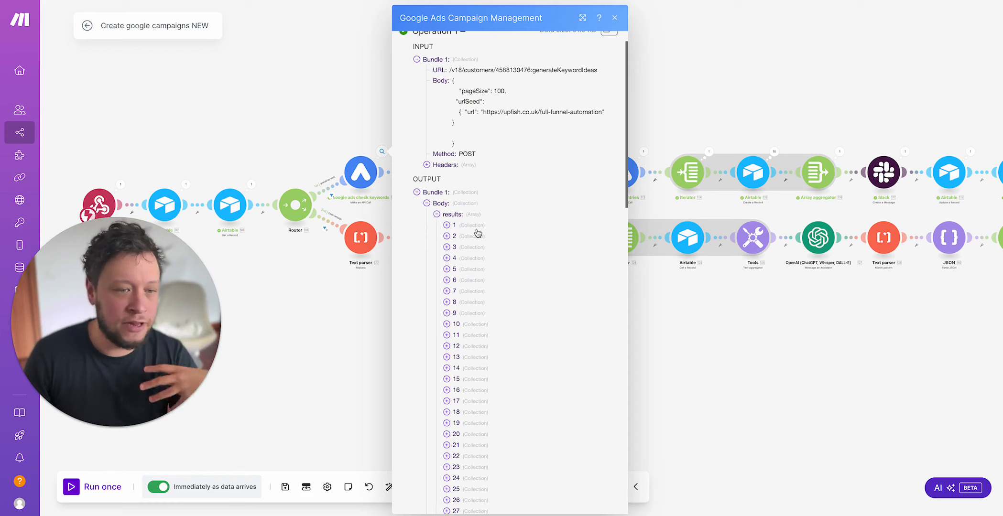
Step: Expand the first keyword result and check its text value
{"action": "left_click", "coordinate": [477, 227]}
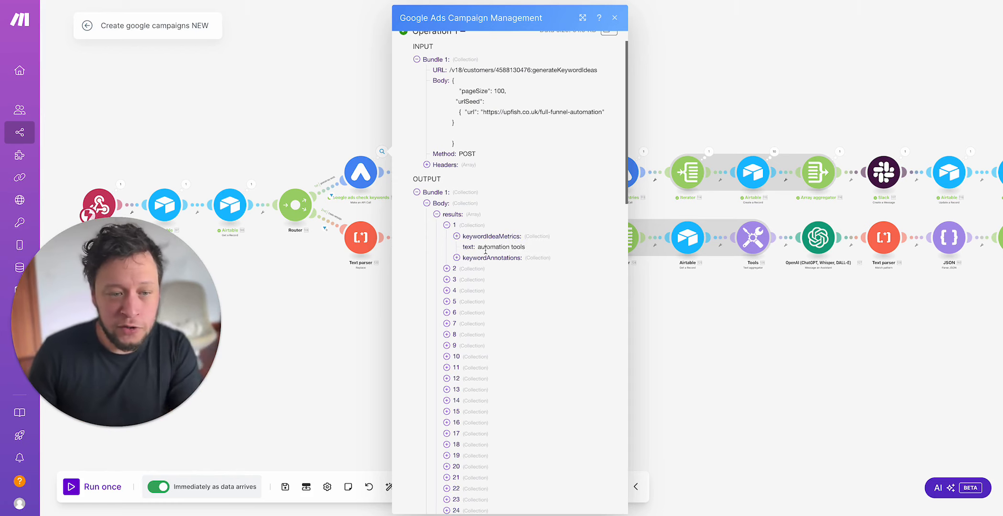
{"action": "left_click_drag", "start_coordinate": [477, 246], "coordinate": [538, 247]}
{"action": "left_click", "coordinate": [518, 247]}
{"action": "scroll", "coordinate": [509, 247], "scroll_direction": "down", "scroll_amount": 1}
{"action": "scroll", "coordinate": [510, 246], "scroll_direction": "down", "scroll_amount": 1}
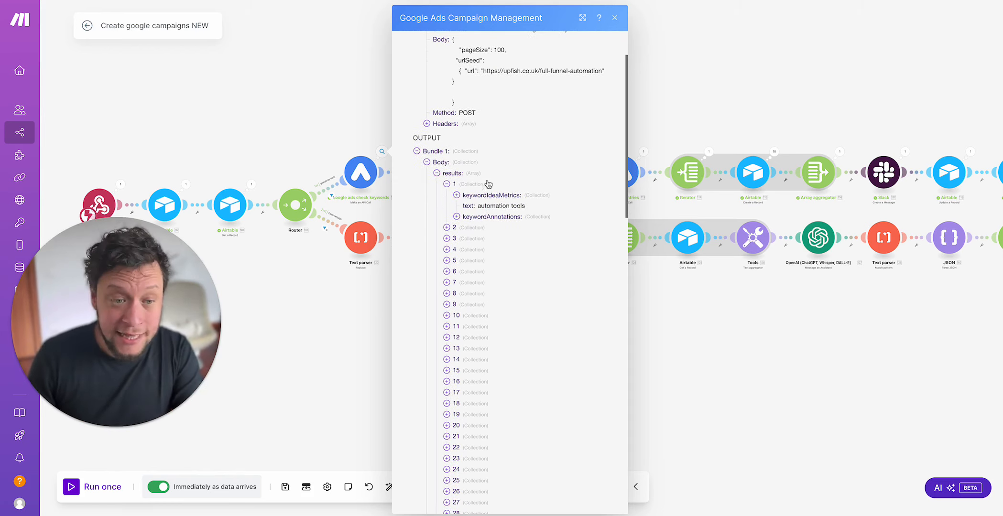
{"action": "left_click_drag", "start_coordinate": [476, 205], "coordinate": [549, 208]}
Step: Expand the first result's keywordIdeaMetrics and check its competition, average monthly searches, competition index and top-of-page bid values
{"action": "left_click", "coordinate": [504, 197]}
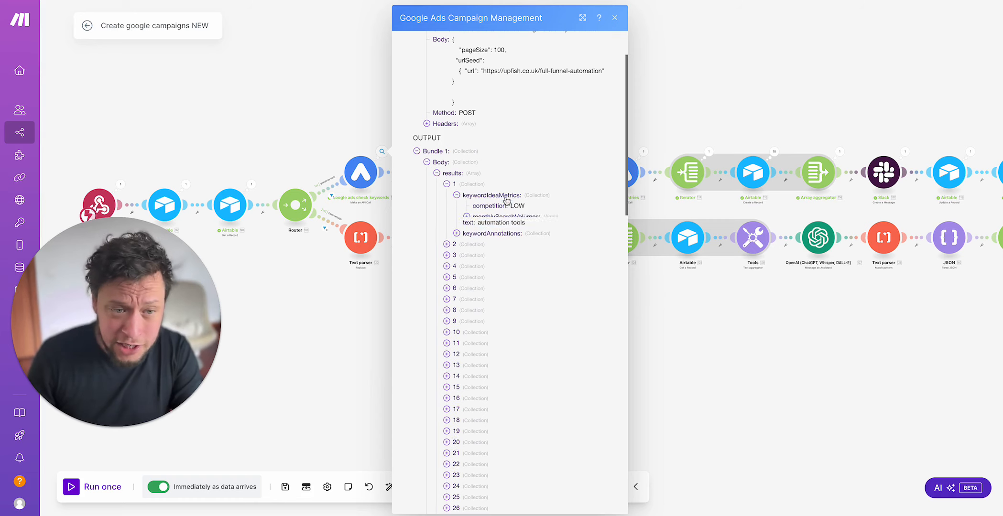
{"action": "double_click", "coordinate": [516, 206]}
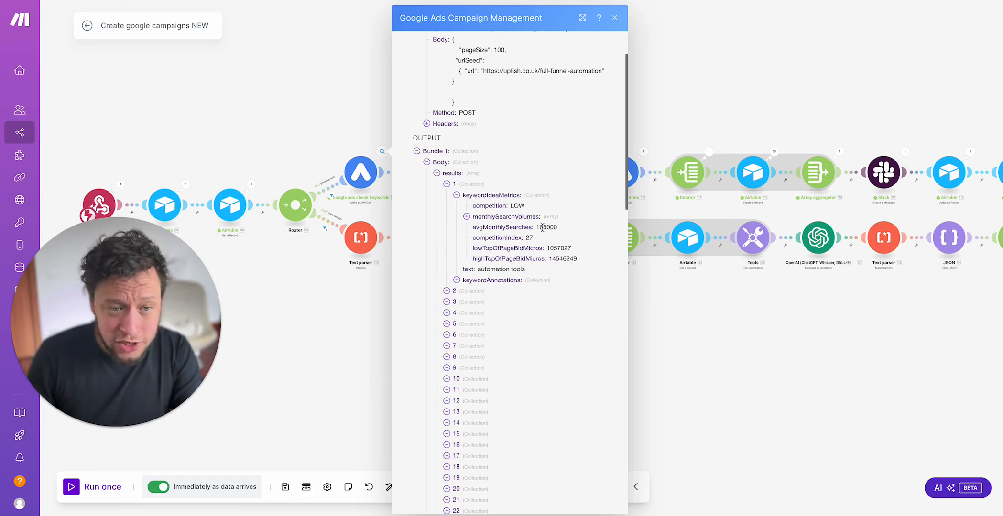
{"action": "double_click", "coordinate": [548, 227]}
{"action": "left_click", "coordinate": [530, 237]}
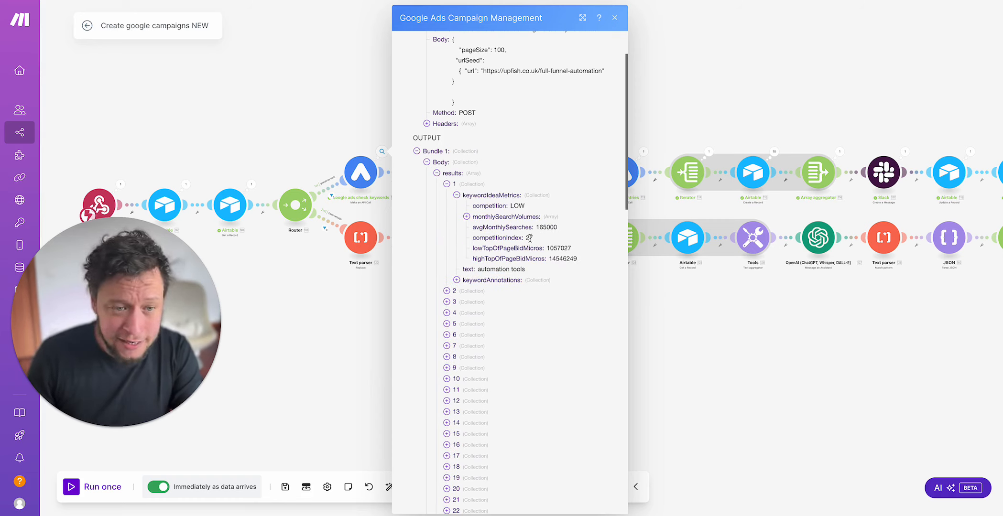
{"action": "double_click", "coordinate": [555, 249]}
{"action": "double_click", "coordinate": [562, 257]}
{"action": "double_click", "coordinate": [560, 248]}
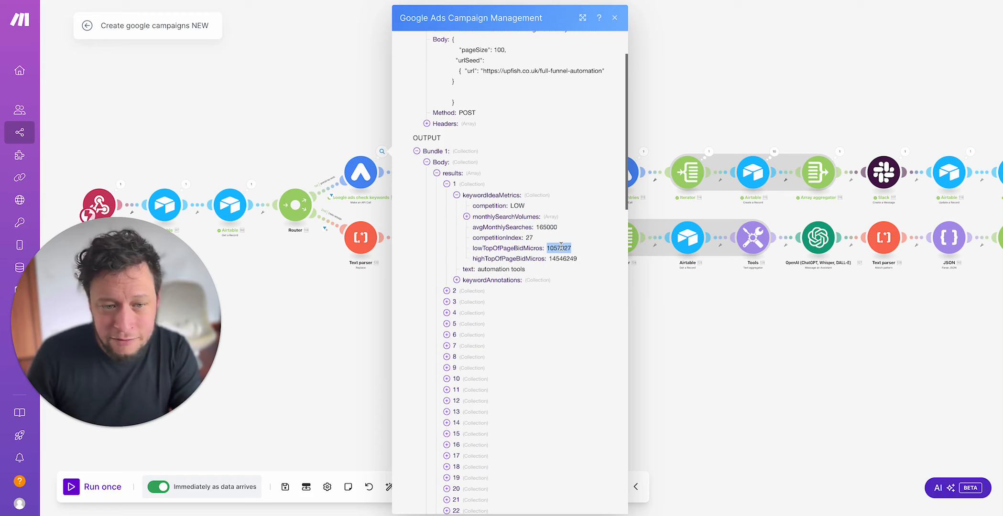
Step: Expand several months in the first keyword's monthlySearchVolumes to compare their searches, and close the run output
{"action": "left_click", "coordinate": [521, 217]}
{"action": "left_click", "coordinate": [512, 228]}
{"action": "left_click", "coordinate": [510, 270]}
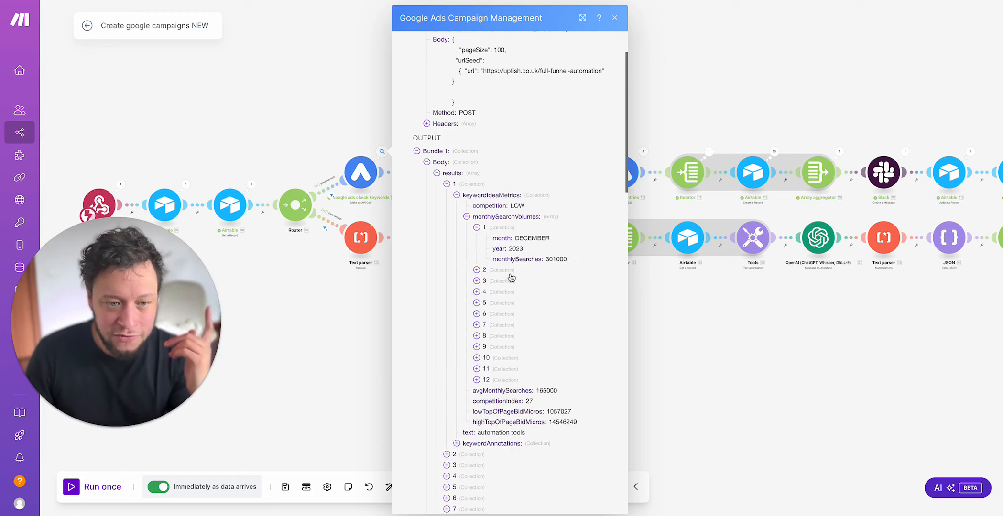
{"action": "left_click", "coordinate": [508, 313]}
{"action": "left_click", "coordinate": [516, 362]}
{"action": "left_click", "coordinate": [529, 412]}
{"action": "scroll", "coordinate": [528, 412], "scroll_direction": "down", "scroll_amount": 5}
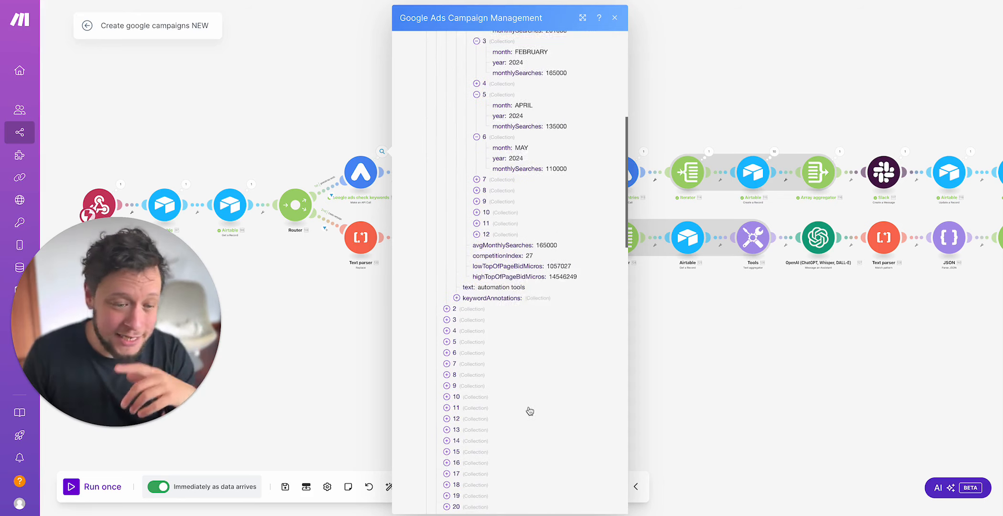
{"action": "left_click", "coordinate": [336, 340]}
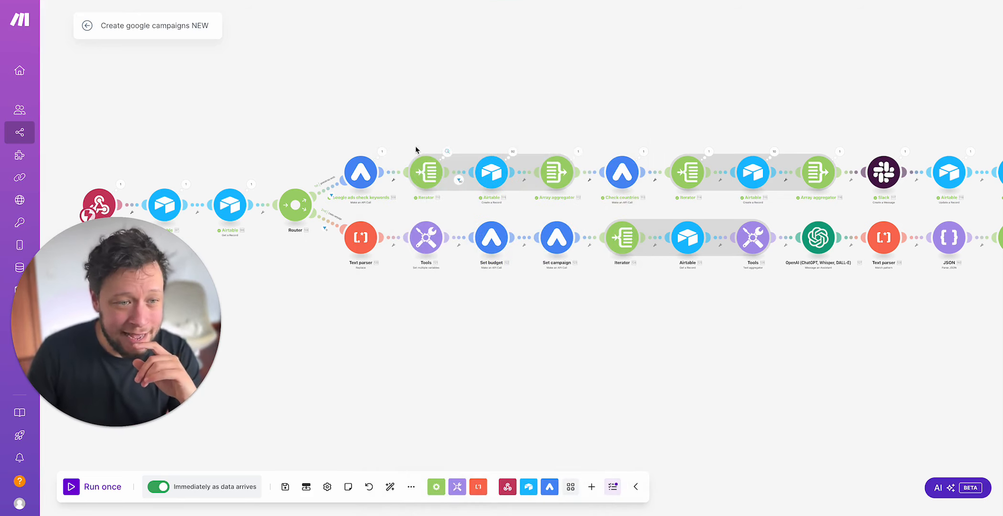
Step: Reopen the keyword-check module's run output to review the first result's text, competition and average monthly searches, and close it
{"action": "left_click", "coordinate": [381, 152]}
{"action": "left_click", "coordinate": [453, 235]}
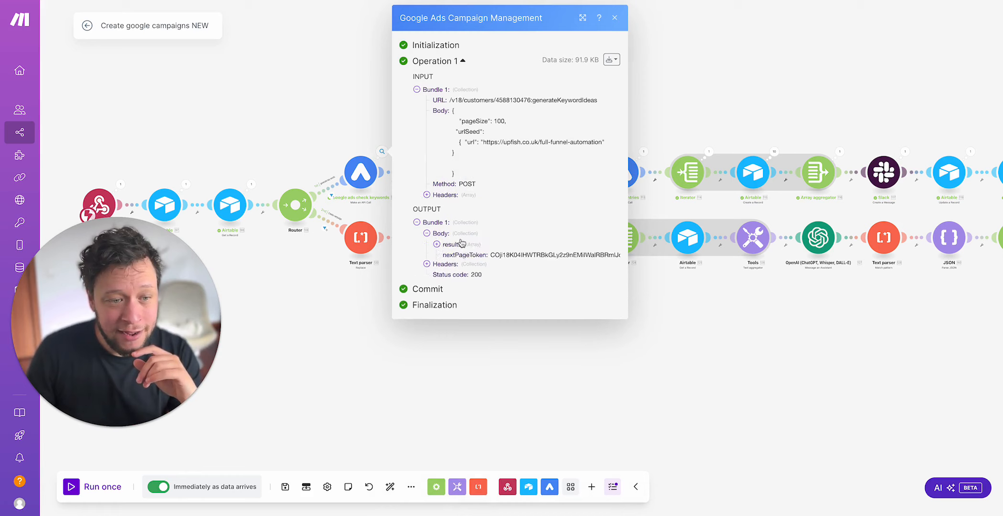
{"action": "left_click", "coordinate": [460, 244]}
{"action": "left_click", "coordinate": [475, 257]}
{"action": "left_click_drag", "start_coordinate": [506, 278], "coordinate": [534, 276]}
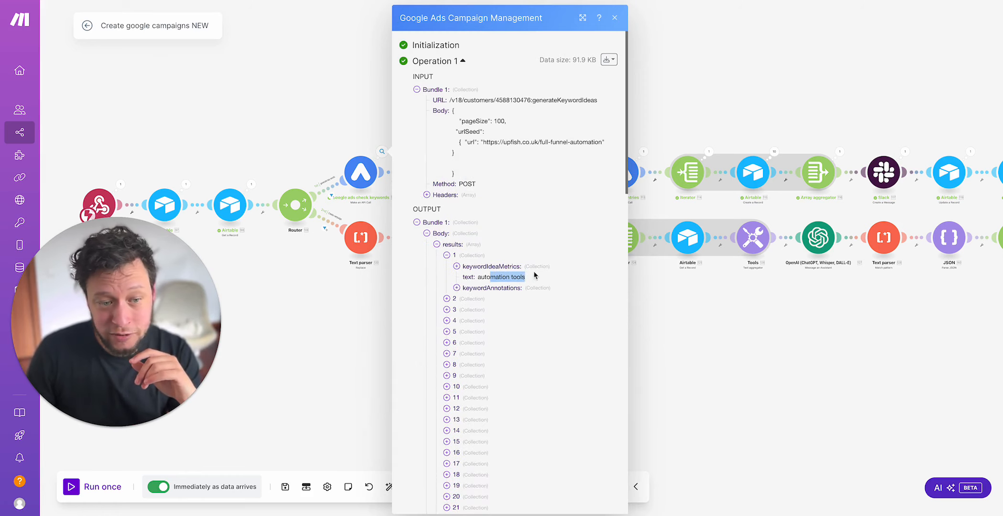
{"action": "left_click", "coordinate": [507, 269]}
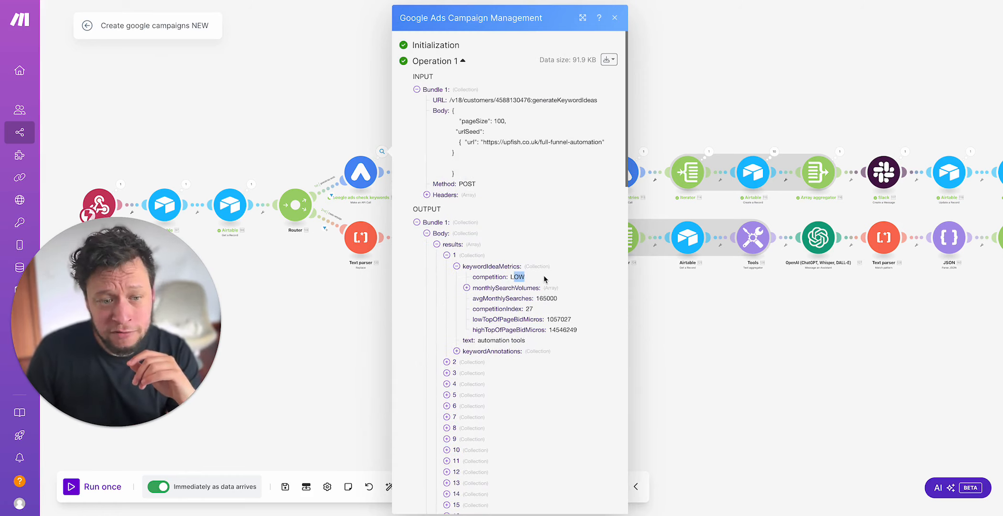
{"action": "left_click_drag", "start_coordinate": [540, 298], "coordinate": [550, 298]}
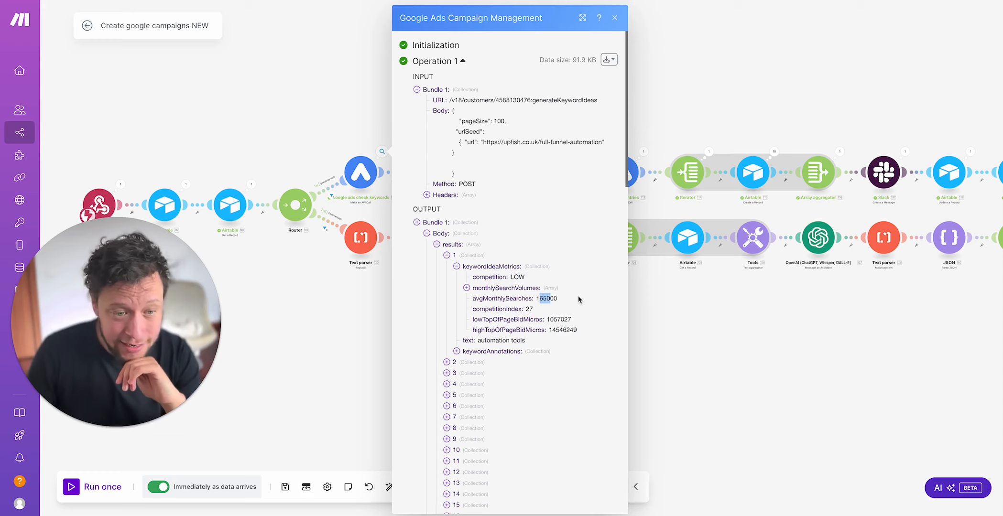
{"action": "left_click", "coordinate": [727, 334]}
Step: Inspect the average-monthly-searches filter between the first Iterator and the Airtable Create a Record module, and close it unchanged
{"action": "left_click", "coordinate": [458, 172]}
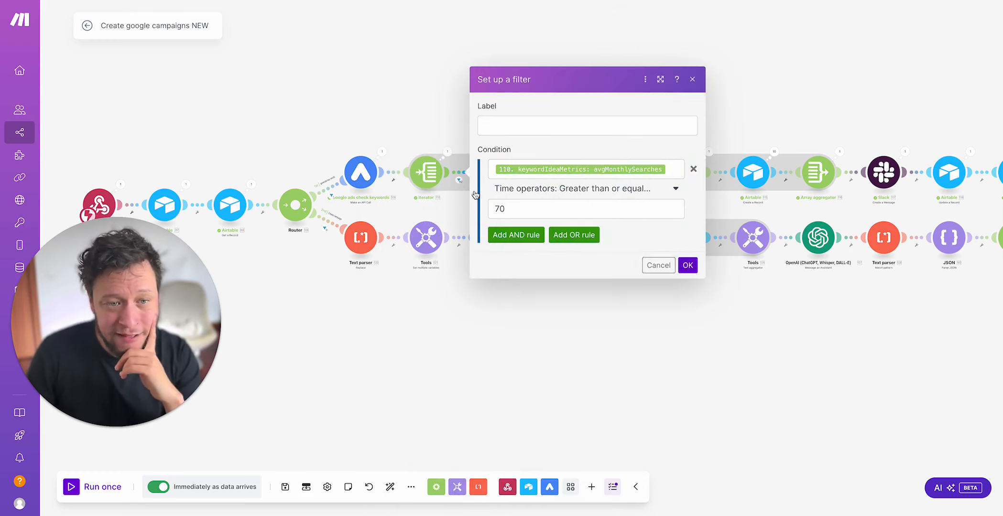
{"action": "left_click", "coordinate": [439, 159]}
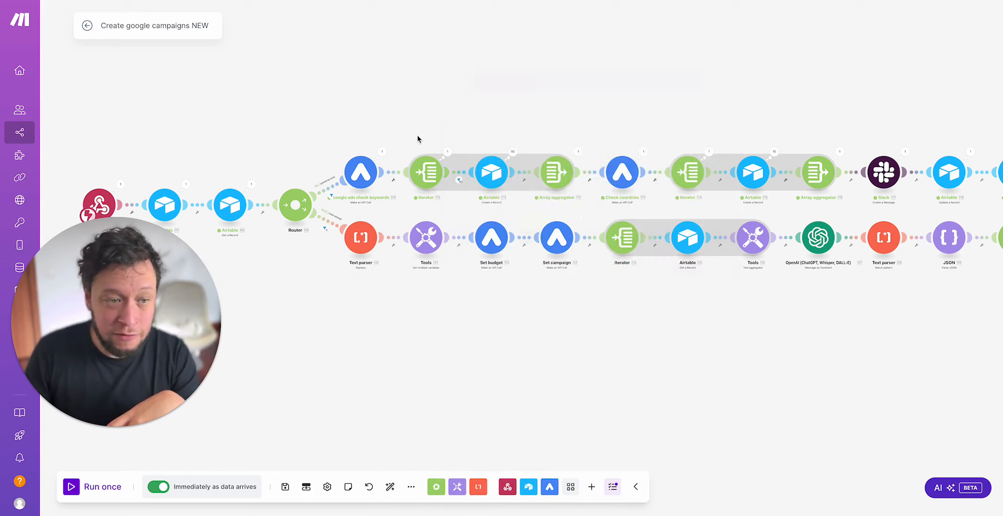
{"action": "left_click", "coordinate": [424, 164]}
{"action": "left_click", "coordinate": [391, 113]}
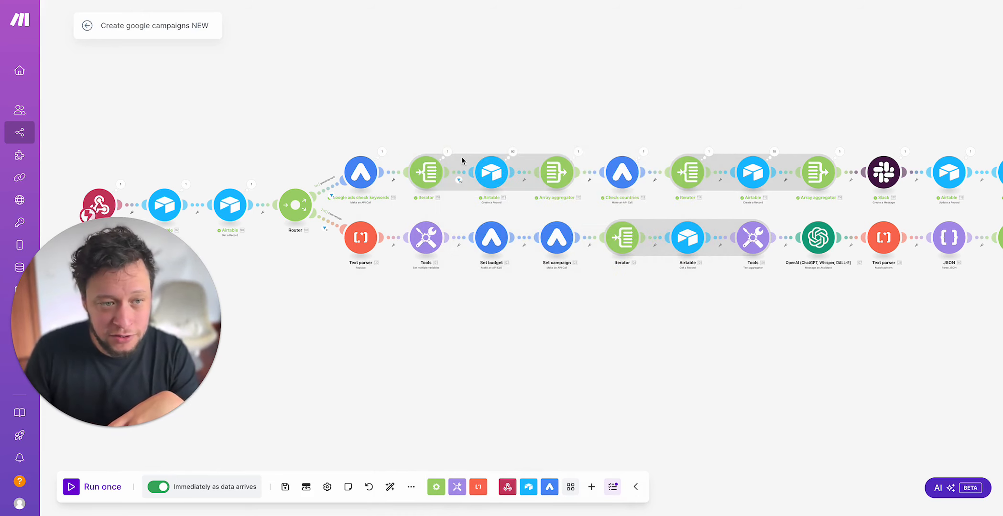
Step: Review the first Iterator's run output down to the last keyword bundle, and close it
{"action": "left_click", "coordinate": [448, 151]}
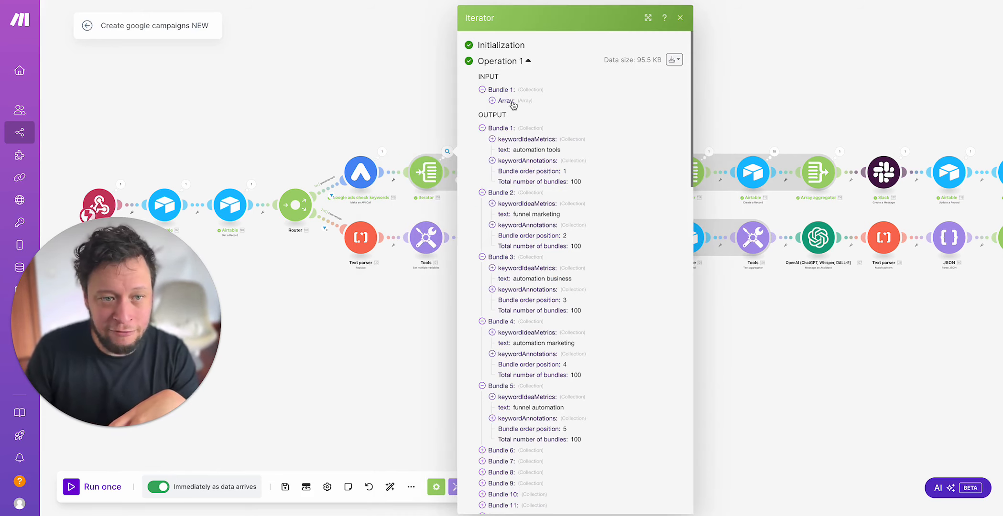
{"action": "scroll", "coordinate": [519, 200], "scroll_direction": "down", "scroll_amount": 20}
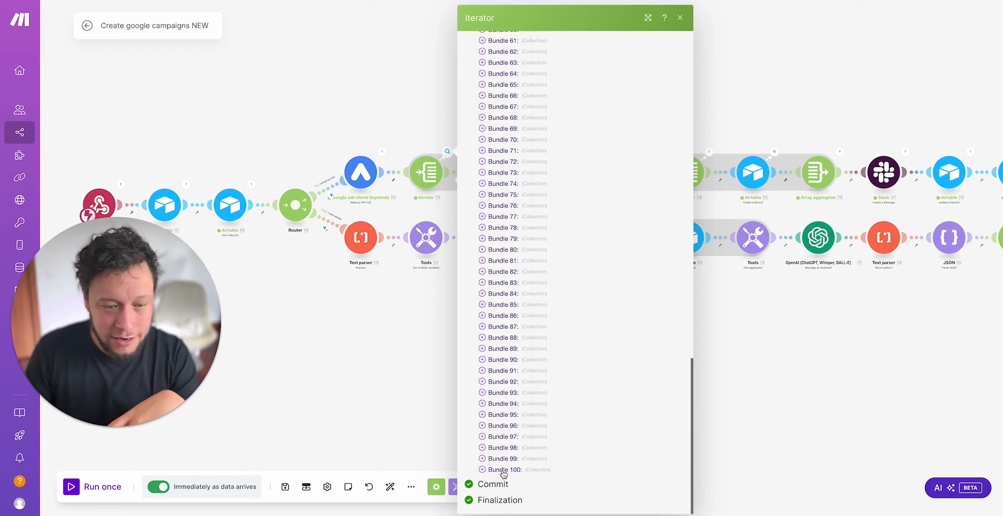
{"action": "left_click", "coordinate": [380, 369]}
Step: Examine the avgMonthlySearches condition in the filter after the first Iterator, and close the filter without changes
{"action": "left_click", "coordinate": [461, 176]}
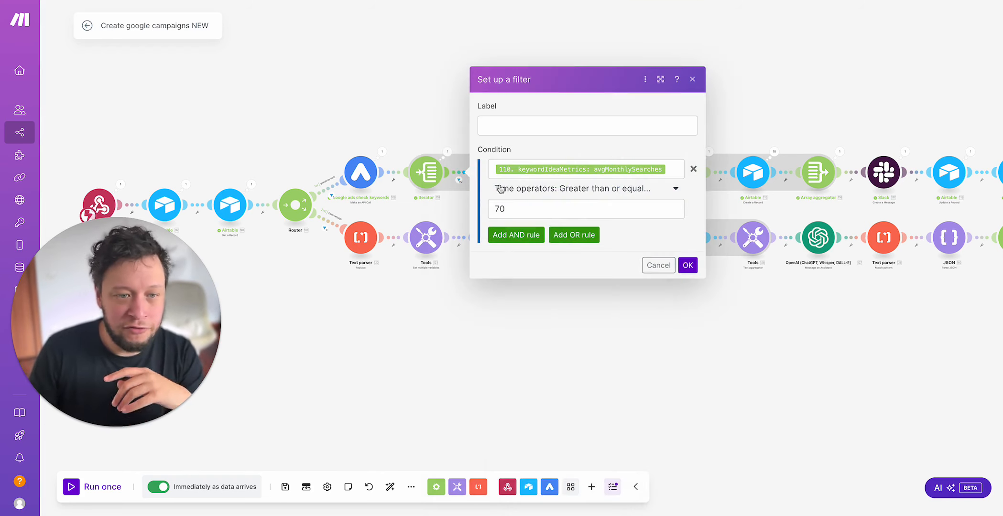
{"action": "left_click", "coordinate": [683, 169]}
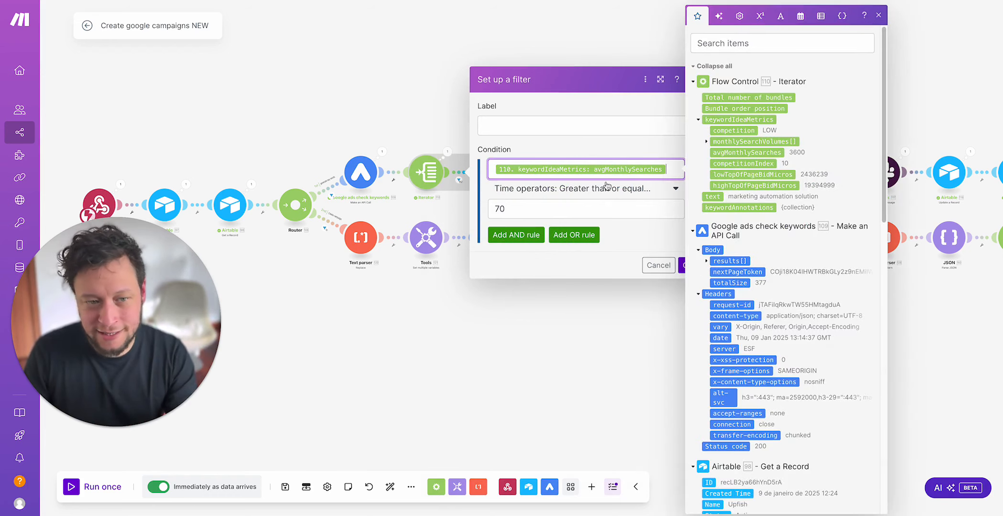
{"action": "left_click", "coordinate": [587, 375]}
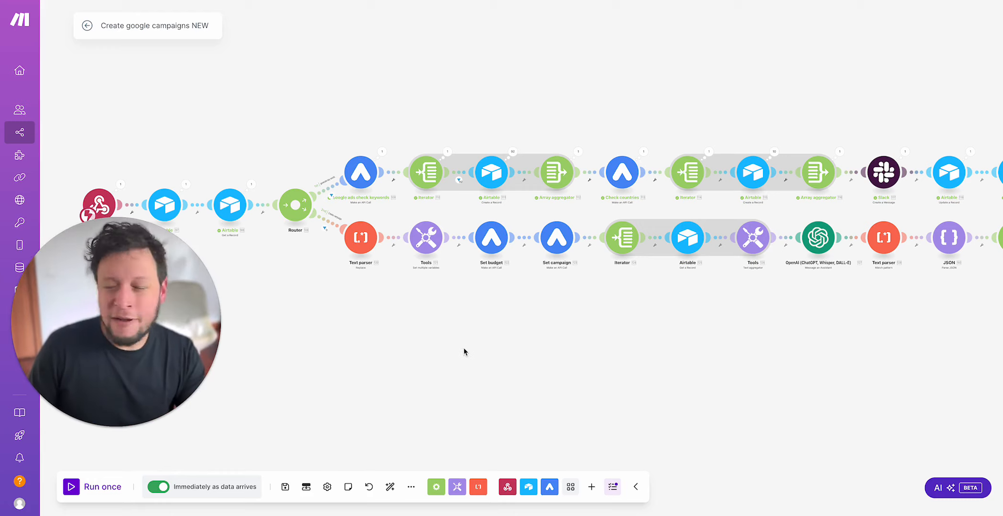
Step: Inspect the filter's run results to find a keyword bundle that was rejected, and close the inspector
{"action": "left_click", "coordinate": [460, 179]}
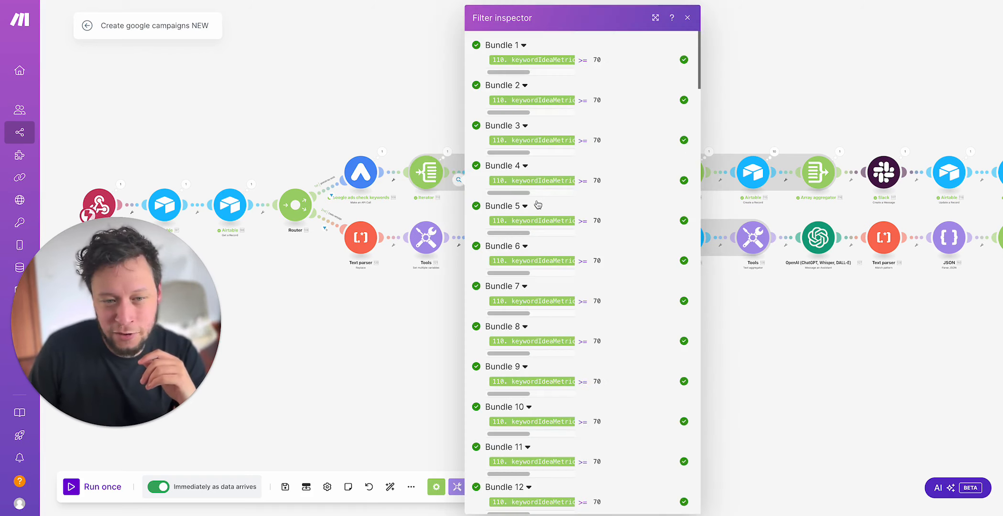
{"action": "scroll", "coordinate": [538, 203], "scroll_direction": "down", "scroll_amount": 20}
{"action": "scroll", "coordinate": [538, 203], "scroll_direction": "down", "scroll_amount": 5}
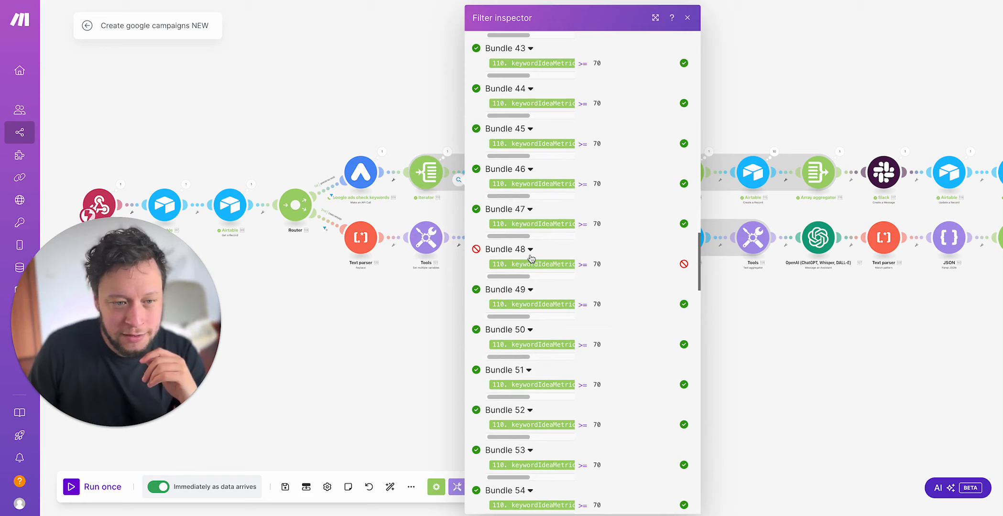
{"action": "left_click", "coordinate": [354, 343]}
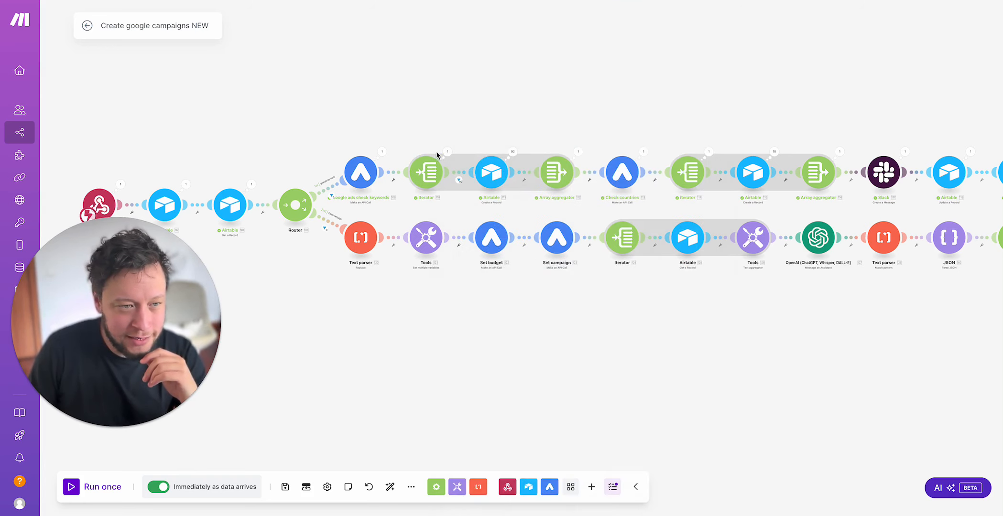
Step: In the first Iterator's run output, expand Bundle 48 and its keywordIdeaMetrics to check the keyword text and average monthly searches, and close it
{"action": "left_click", "coordinate": [447, 152]}
{"action": "scroll", "coordinate": [569, 278], "scroll_direction": "down", "scroll_amount": 20}
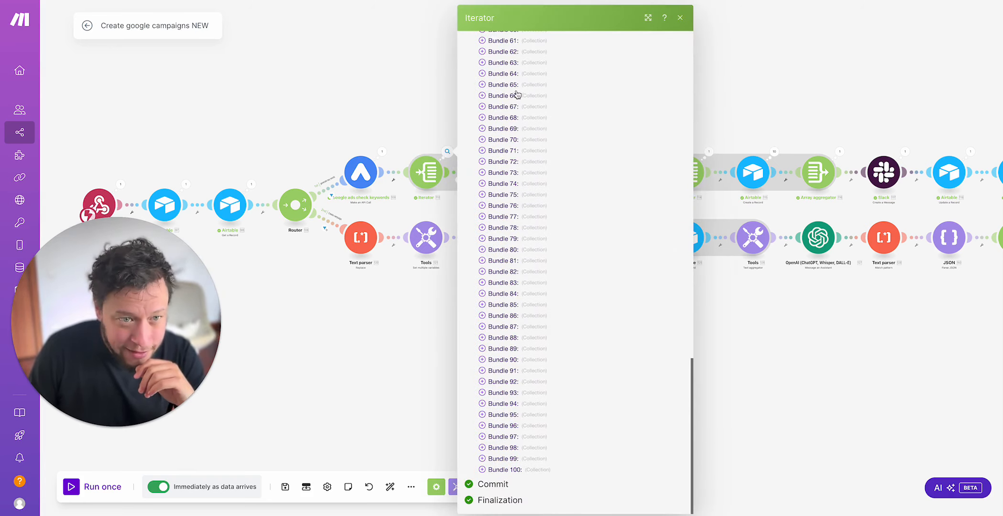
{"action": "scroll", "coordinate": [517, 91], "scroll_direction": "up", "scroll_amount": 5}
{"action": "scroll", "coordinate": [516, 89], "scroll_direction": "up", "scroll_amount": 1}
{"action": "left_click", "coordinate": [523, 90]}
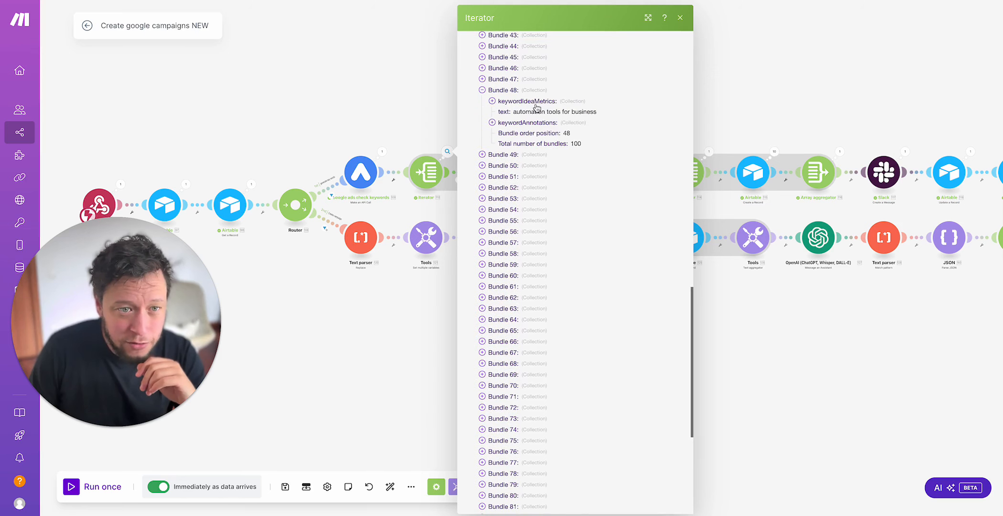
{"action": "left_click_drag", "start_coordinate": [535, 112], "coordinate": [591, 113]}
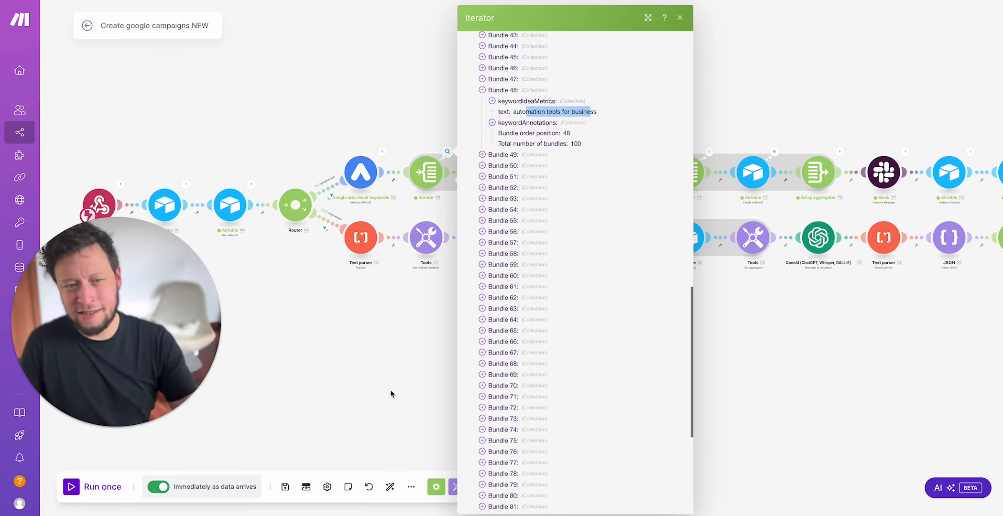
{"action": "left_click", "coordinate": [511, 123]}
{"action": "left_click", "coordinate": [521, 101]}
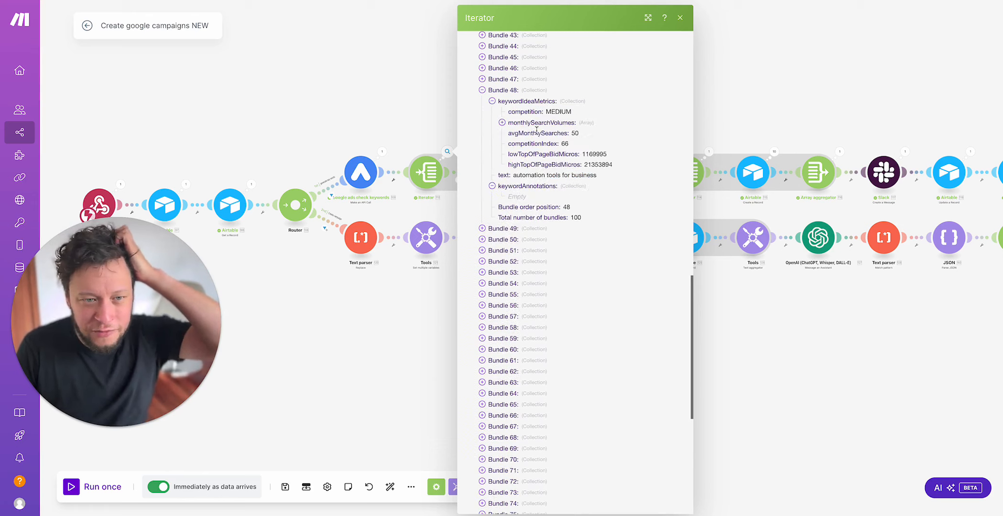
{"action": "left_click", "coordinate": [542, 122]}
{"action": "left_click", "coordinate": [381, 338]}
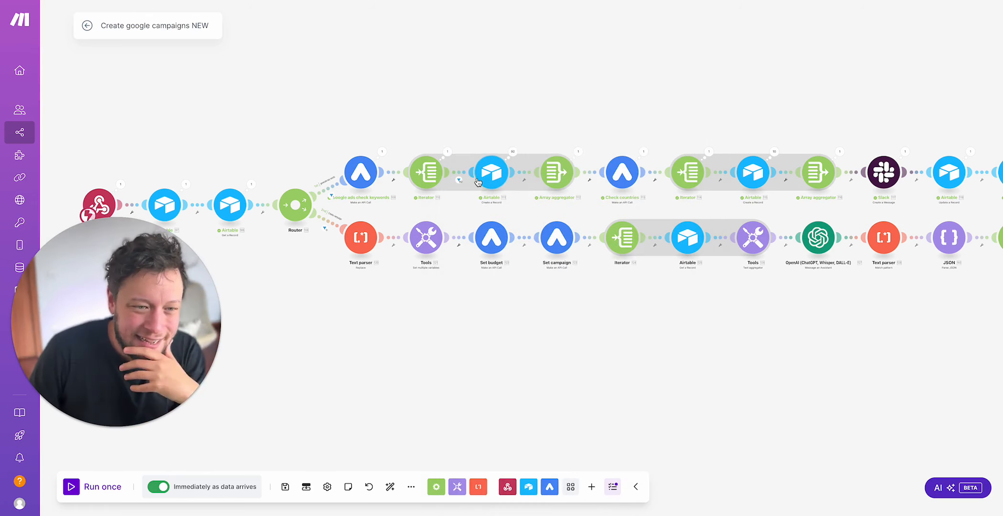
Step: Review the Word, Brand, Search volume, Competition and Campaign mappings of the Keywords record created by the Airtable module after the filter
{"action": "left_click_drag", "start_coordinate": [509, 125], "coordinate": [490, 125]}
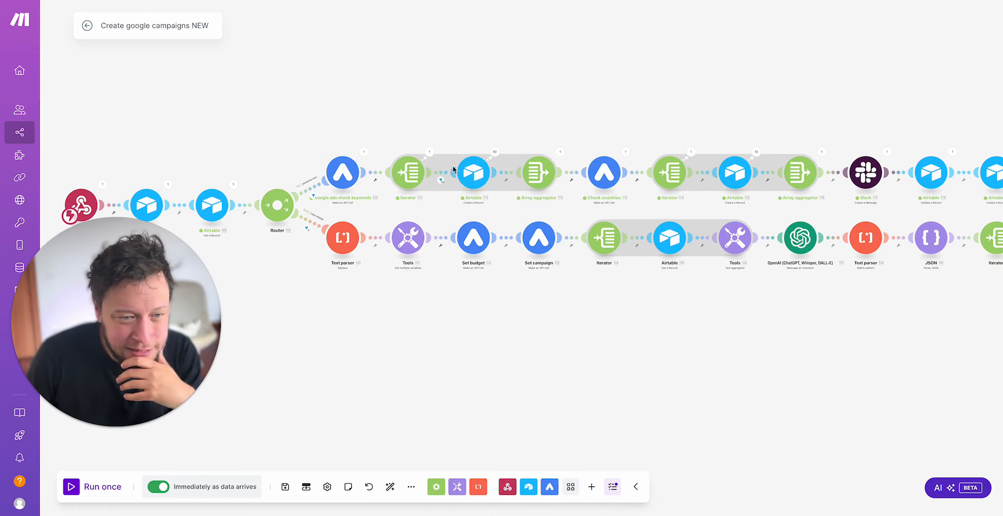
{"action": "left_click", "coordinate": [481, 173]}
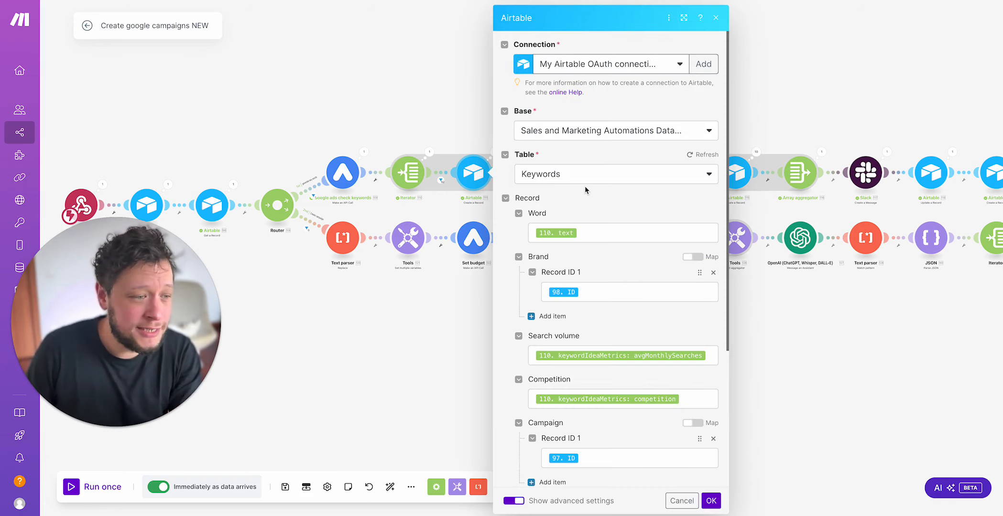
{"action": "left_click", "coordinate": [601, 236]}
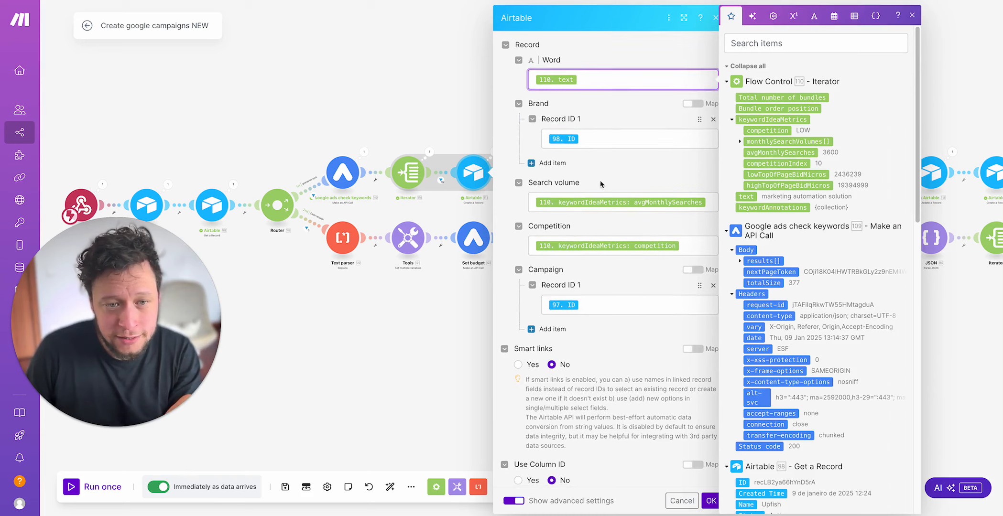
{"action": "left_click", "coordinate": [597, 136]}
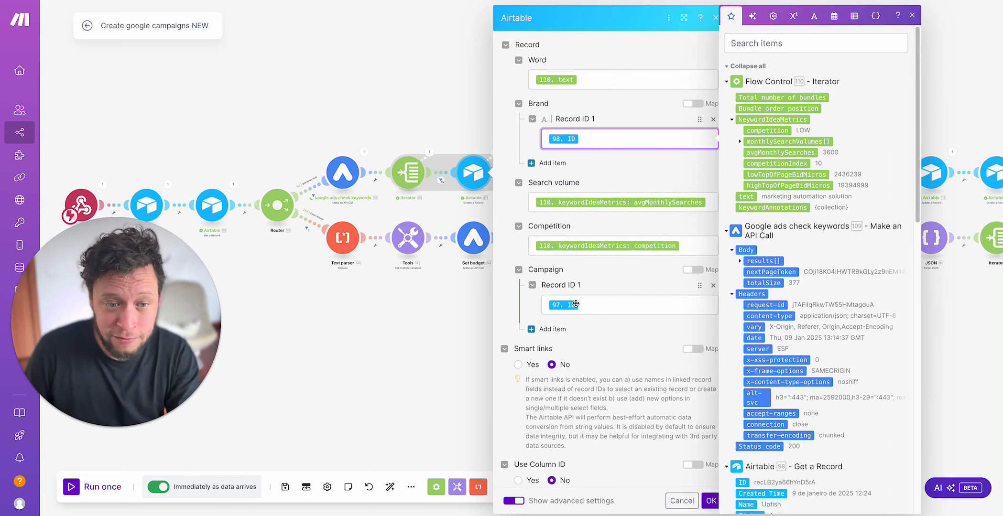
Step: Switch to the Airtable base and review the generated records' words and competition in the Keywords table
{"action": "left_click", "coordinate": [638, 1]}
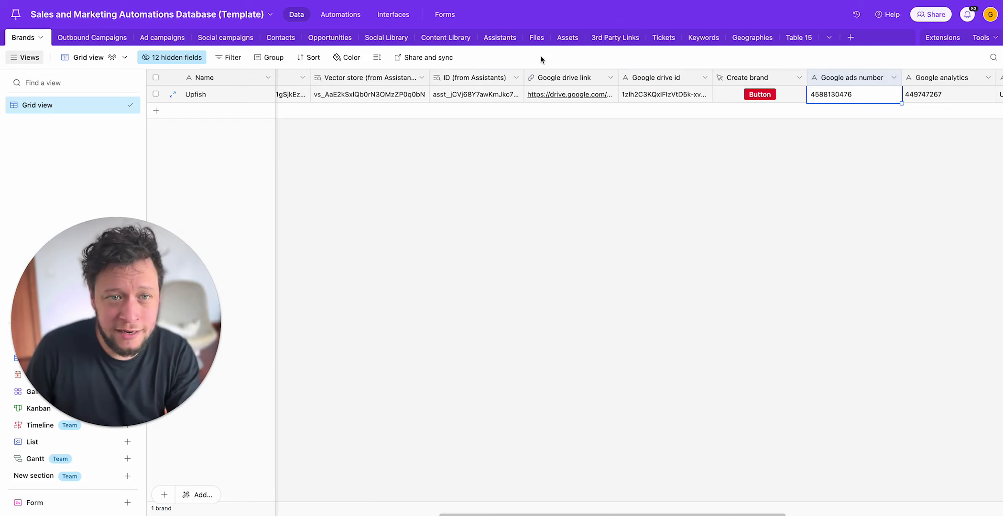
{"action": "left_click", "coordinate": [706, 39]}
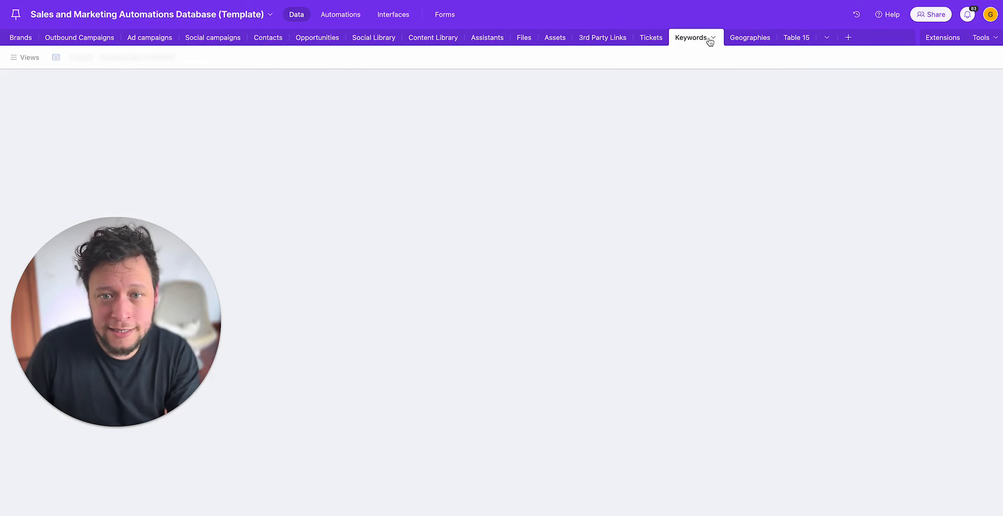
{"action": "left_click", "coordinate": [224, 94]}
{"action": "left_click", "coordinate": [226, 146]}
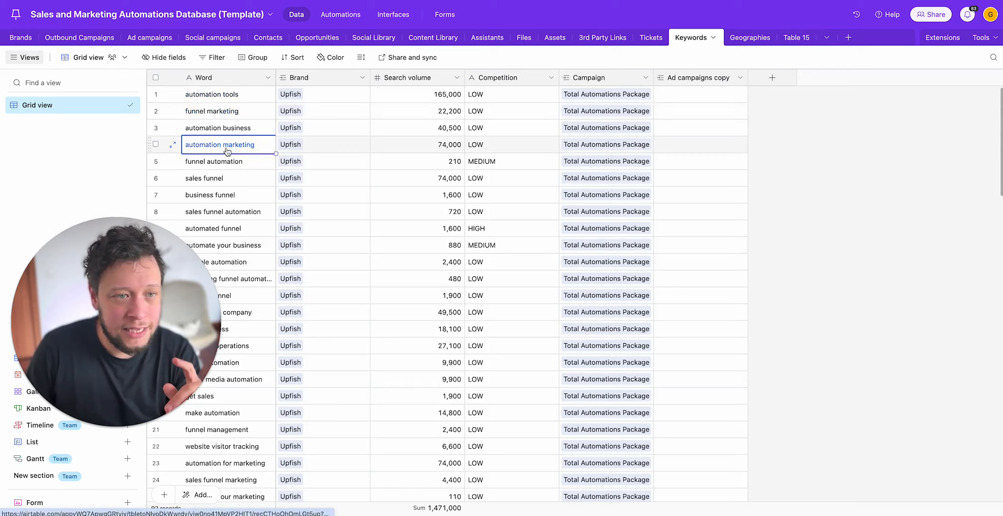
{"action": "left_click", "coordinate": [500, 109]}
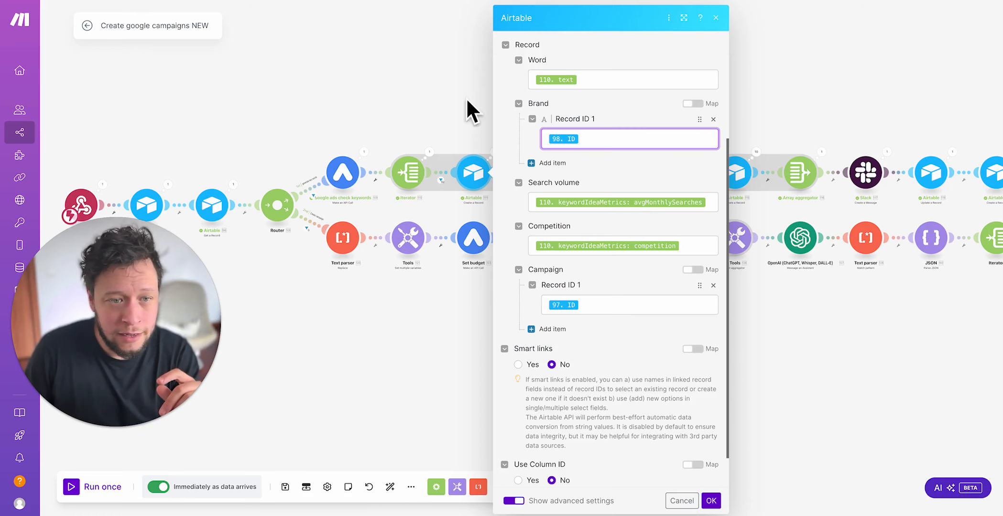
Step: Return to the Make scenario, open the run output of the first branch's Airtable Create a Record module, and close it
{"action": "left_click", "coordinate": [467, 98]}
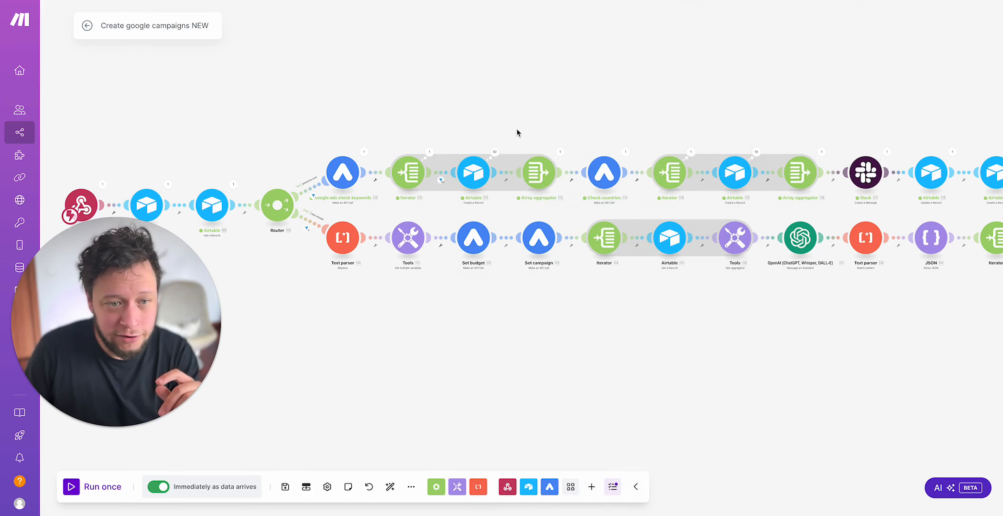
{"action": "left_click", "coordinate": [500, 152]}
{"action": "left_click", "coordinate": [407, 60]}
Step: Review the source module and aggregated fields of the first Array aggregator, and close it unchanged
{"action": "left_click", "coordinate": [539, 172]}
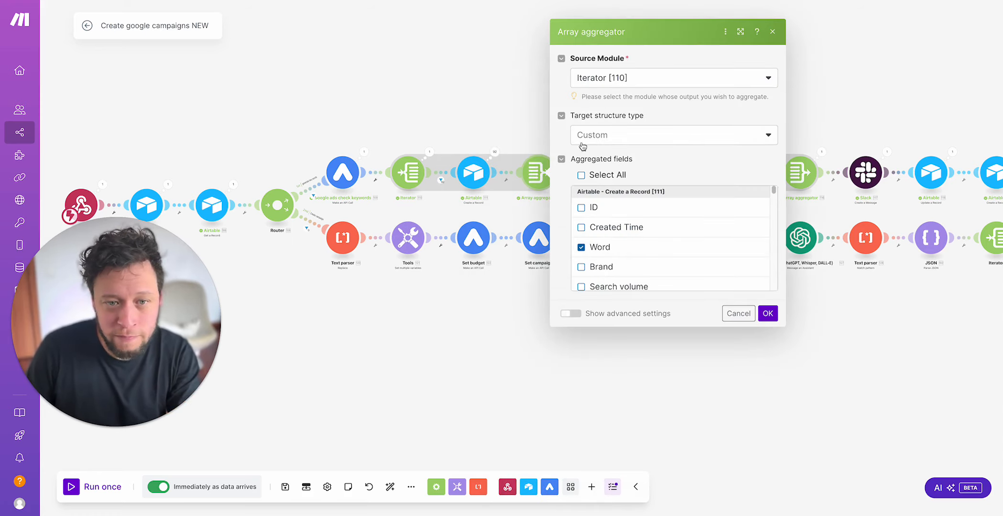
{"action": "scroll", "coordinate": [612, 192], "scroll_direction": "down", "scroll_amount": 5}
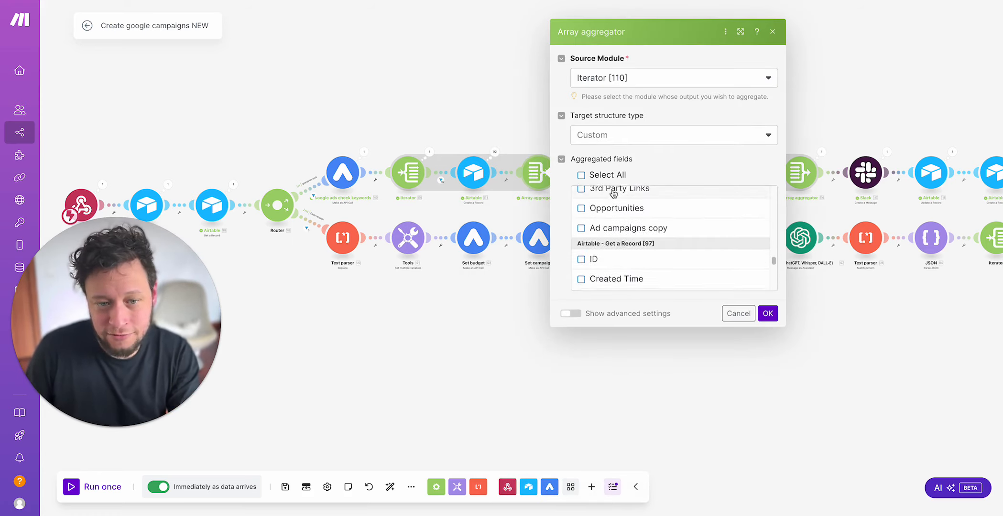
{"action": "scroll", "coordinate": [612, 193], "scroll_direction": "up", "scroll_amount": 5}
{"action": "left_click", "coordinate": [503, 99]}
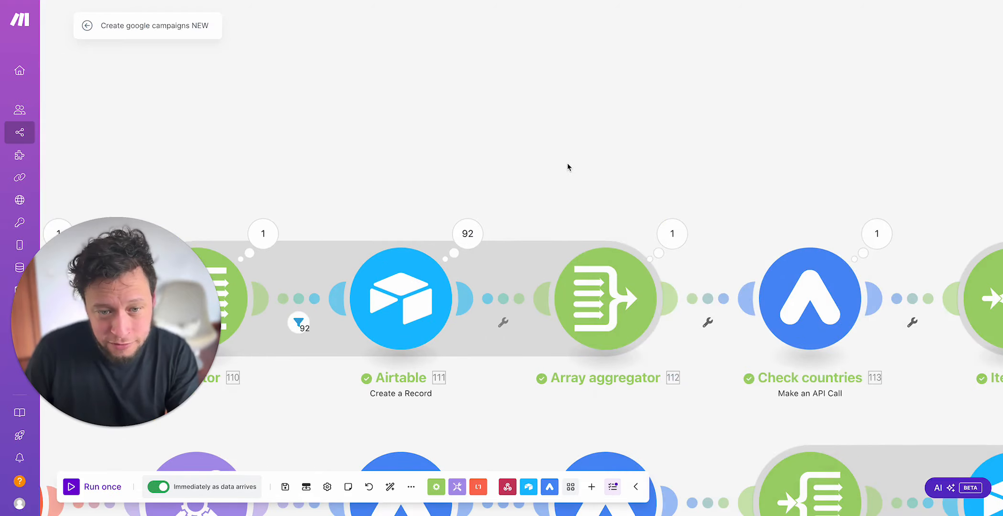
Step: Open the Check countries module's run output and examine the geoTargetConstants:suggest request URL
{"action": "scroll", "coordinate": [568, 164], "scroll_direction": "down", "scroll_amount": 5}
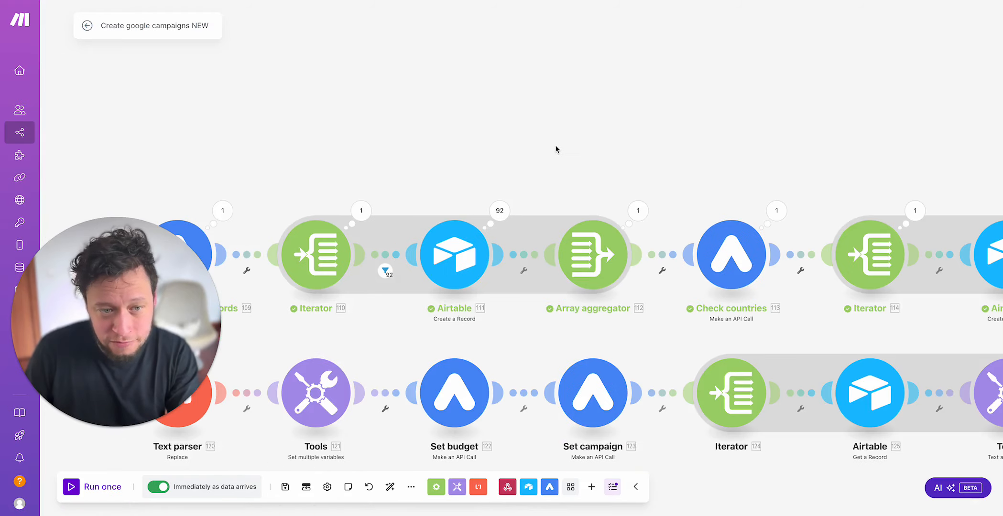
{"action": "scroll", "coordinate": [555, 145], "scroll_direction": "down", "scroll_amount": 5}
{"action": "left_click_drag", "start_coordinate": [605, 125], "coordinate": [422, 119]}
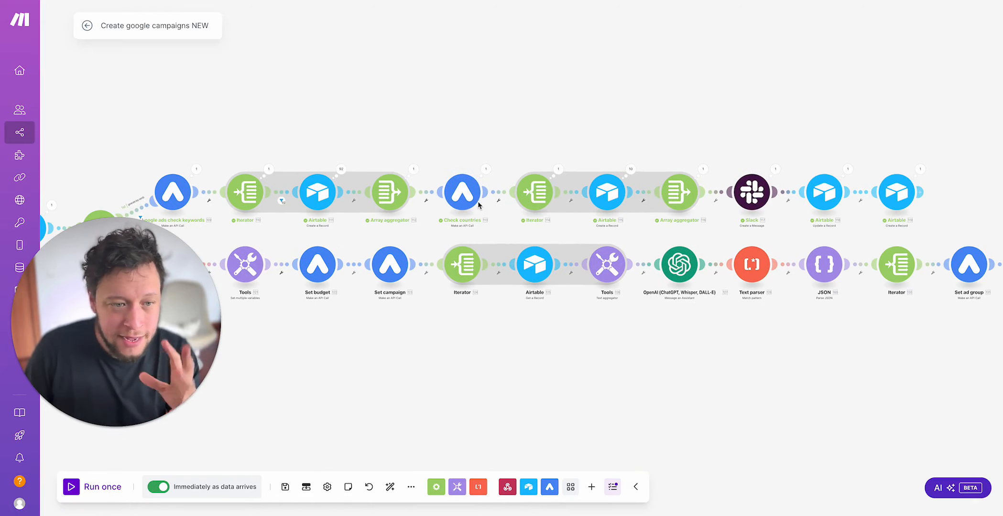
{"action": "left_click", "coordinate": [485, 169]}
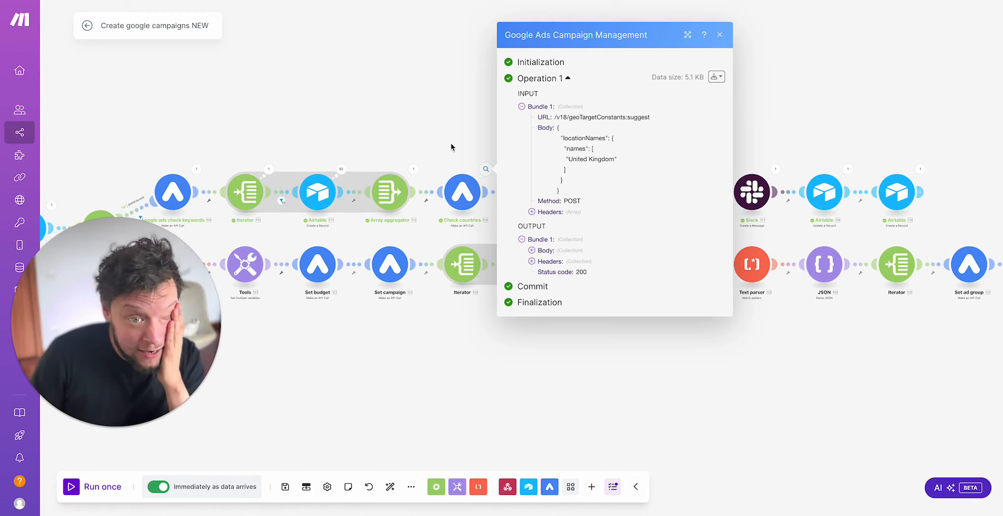
{"action": "left_click_drag", "start_coordinate": [554, 117], "coordinate": [657, 118]}
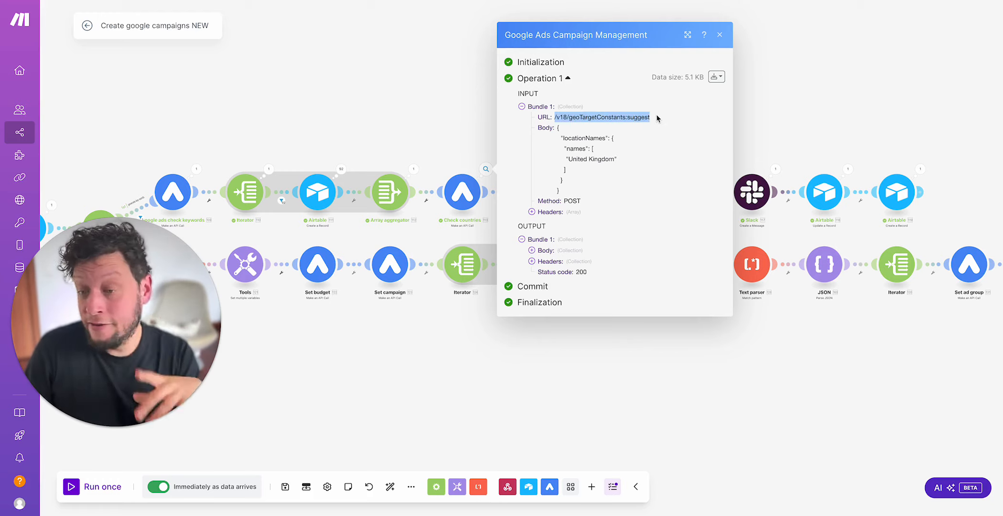
{"action": "left_click", "coordinate": [610, 114]}
{"action": "left_click_drag", "start_coordinate": [556, 118], "coordinate": [650, 118]}
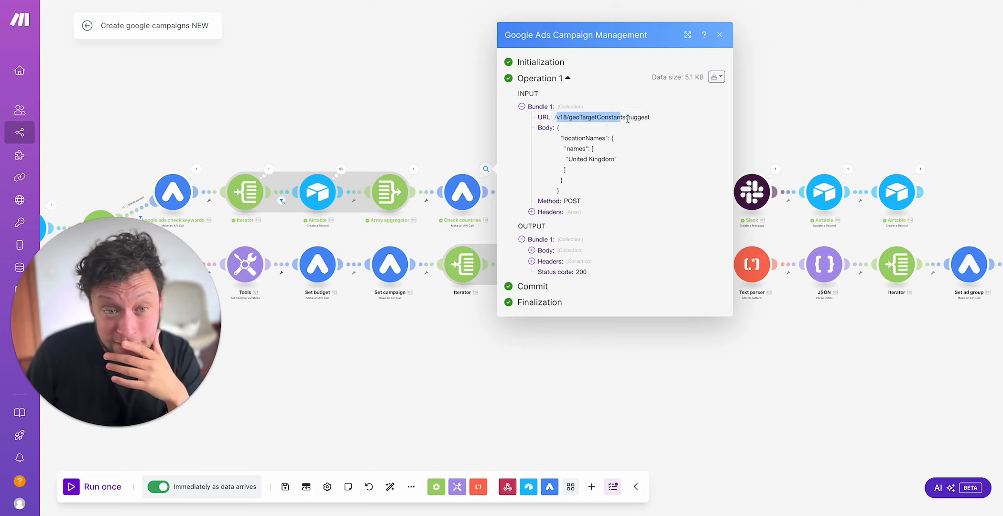
{"action": "double_click", "coordinate": [639, 117]}
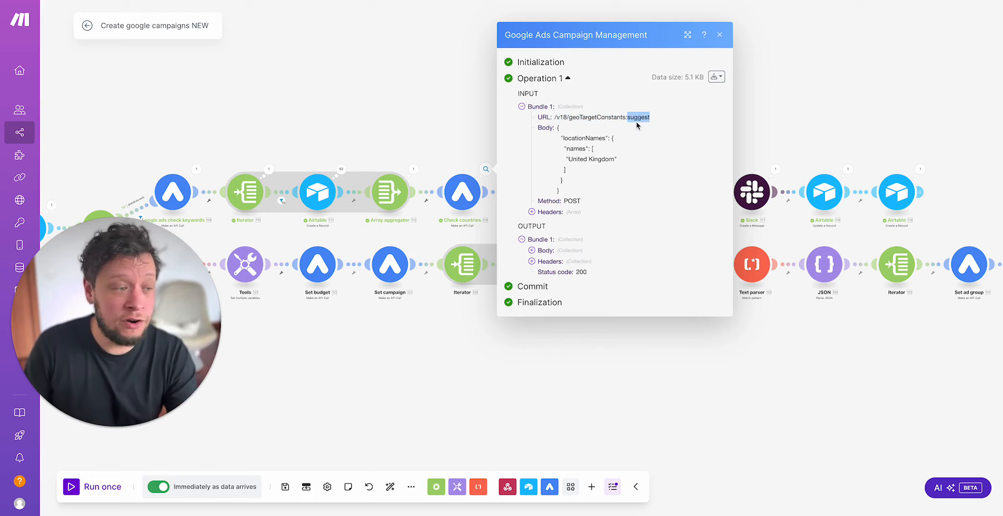
Step: Examine the locationNames body of the Check countries request, including its names list and the country sent
{"action": "left_click_drag", "start_coordinate": [569, 159], "coordinate": [634, 158]}
{"action": "left_click", "coordinate": [599, 159]}
{"action": "left_click_drag", "start_coordinate": [561, 138], "coordinate": [621, 137]}
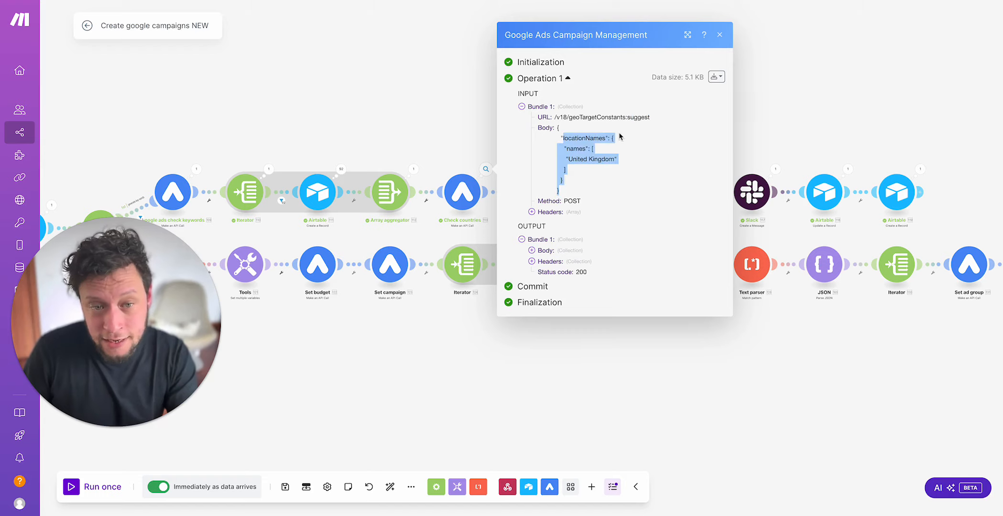
{"action": "double_click", "coordinate": [577, 149]}
{"action": "double_click", "coordinate": [588, 161]}
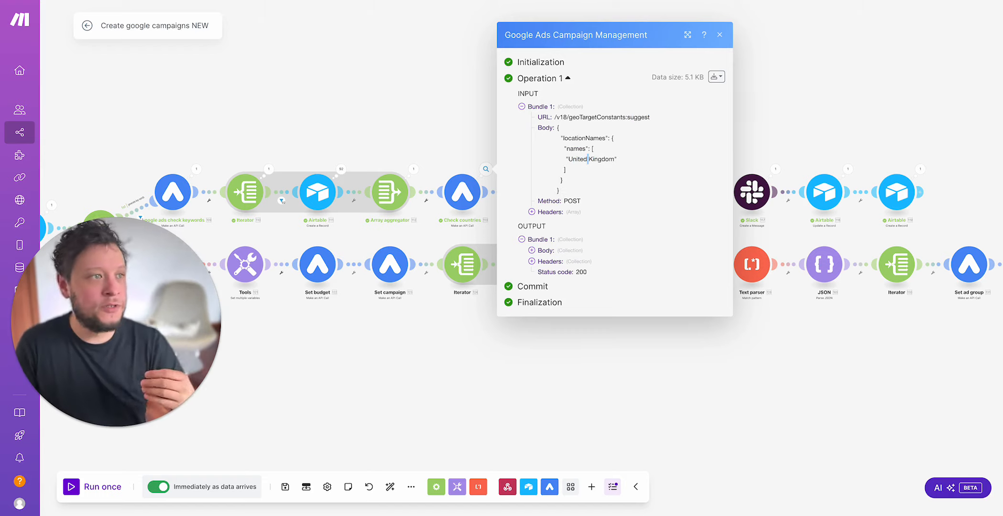
Step: Switch to Airtable and check the Country (STRING) field of the Total Automations Package record in the Ad campaigns table
{"action": "key", "text": "ctrl+Tab"}
{"action": "left_click", "coordinate": [154, 39]}
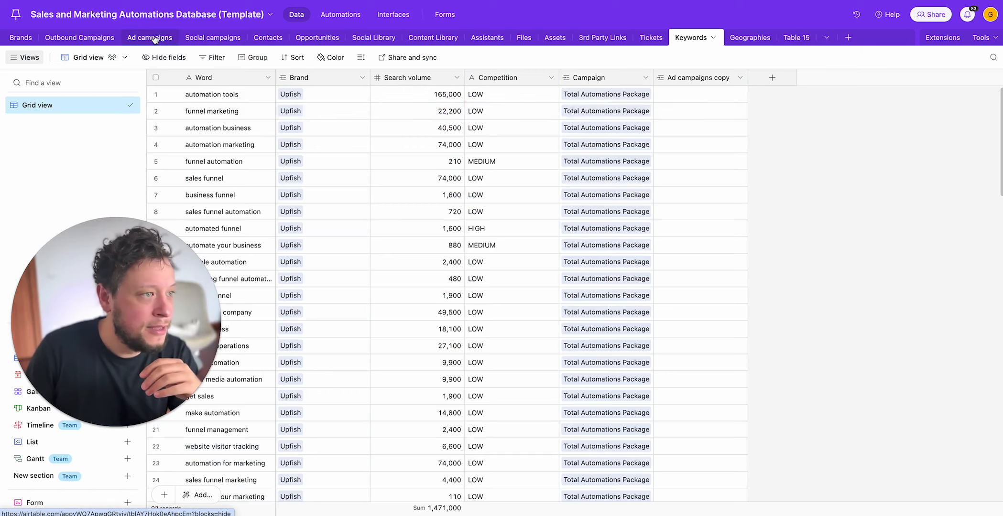
{"action": "left_click", "coordinate": [677, 100]}
{"action": "key", "text": "Right"}
{"action": "key", "text": "Right"}
{"action": "key", "text": "Right"}
{"action": "key", "text": "Right"}
{"action": "key", "text": "Right"}
{"action": "key", "text": "Right"}
{"action": "key", "text": "Right"}
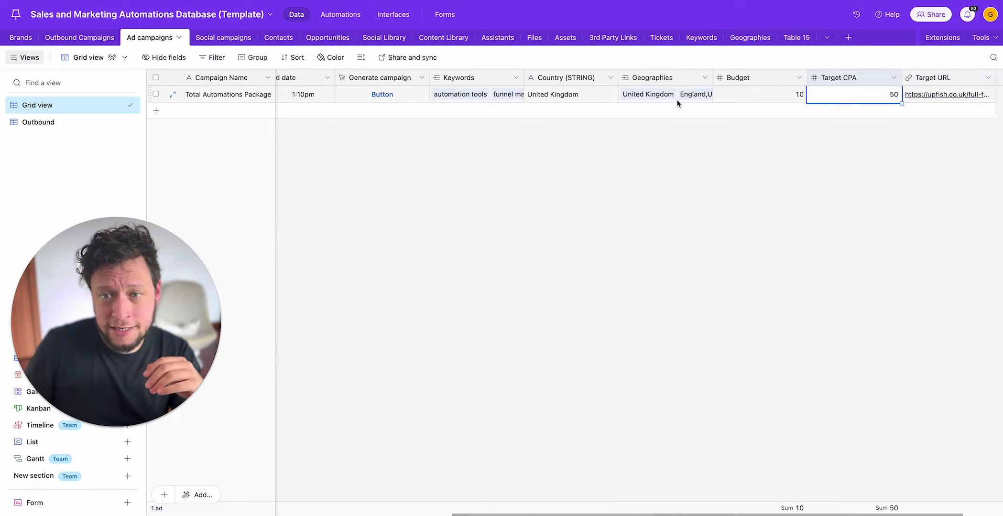
{"action": "key", "text": "Left"}
{"action": "key", "text": "Left"}
{"action": "key", "text": "Left"}
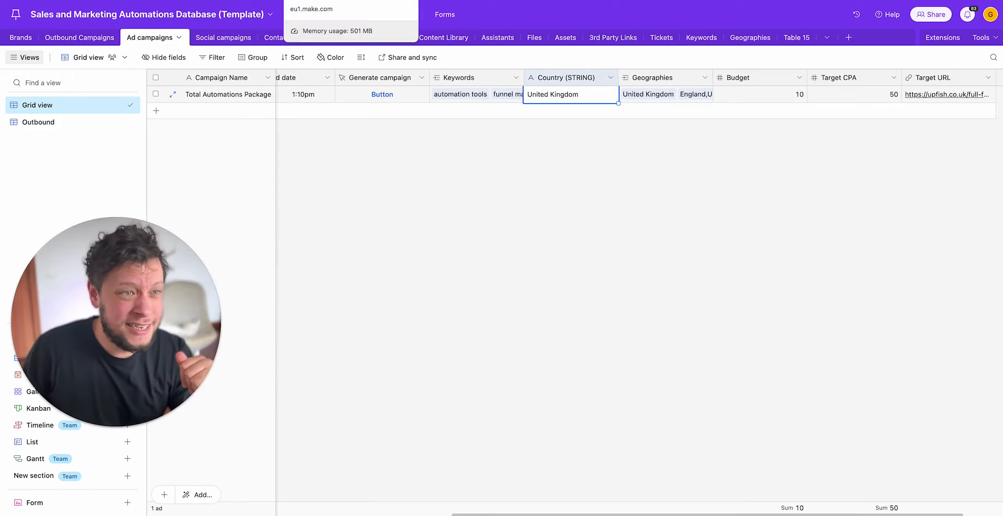
Step: Switch back to Make and examine the first geoTargetConstant suggestion in the Check countries output, including its resourceName
{"action": "left_click", "coordinate": [311, 0]}
{"action": "left_click", "coordinate": [565, 253]}
{"action": "left_click", "coordinate": [572, 254]}
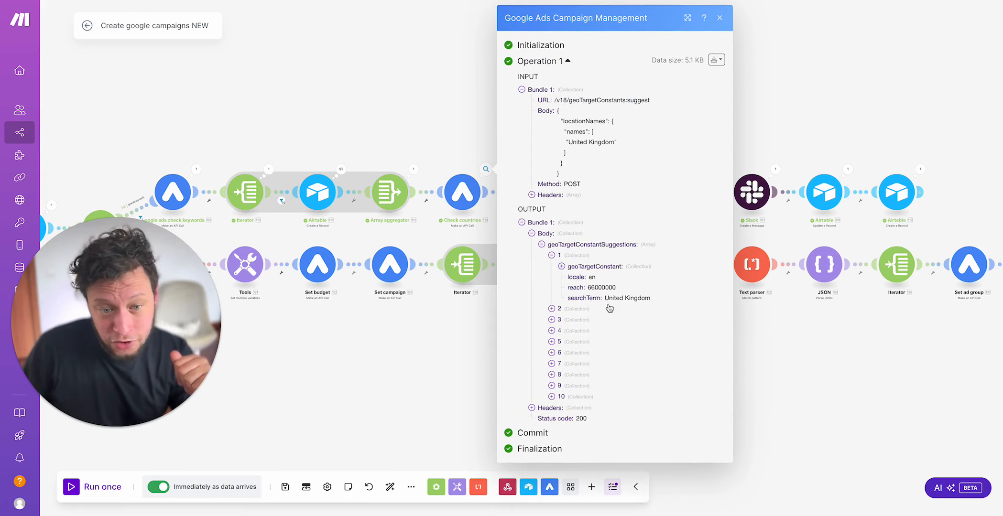
{"action": "left_click", "coordinate": [599, 268]}
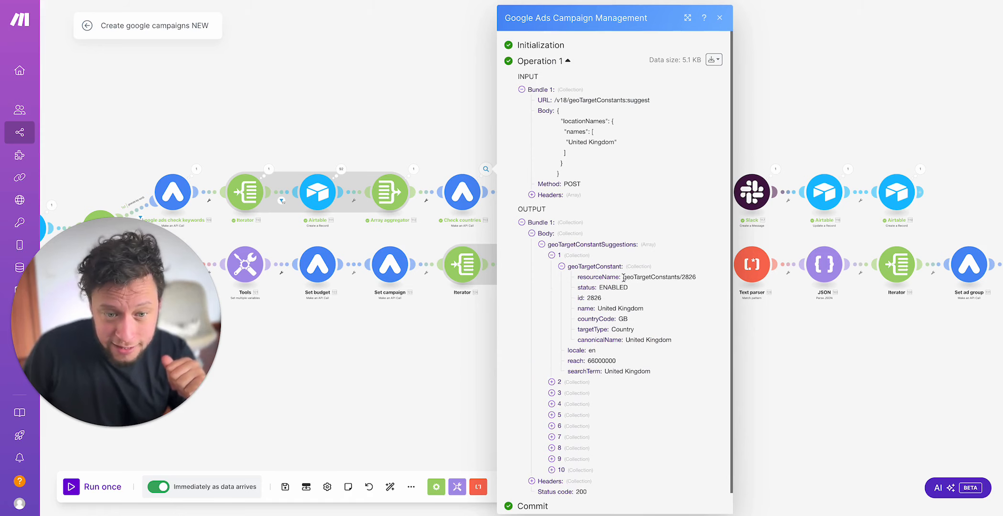
{"action": "left_click_drag", "start_coordinate": [623, 277], "coordinate": [705, 282]}
Step: Examine the second and third suggestions in the Check countries output, including the second one's geoTargetConstant details, and close the output
{"action": "scroll", "coordinate": [656, 316], "scroll_direction": "down", "scroll_amount": 1}
{"action": "left_click", "coordinate": [594, 361]}
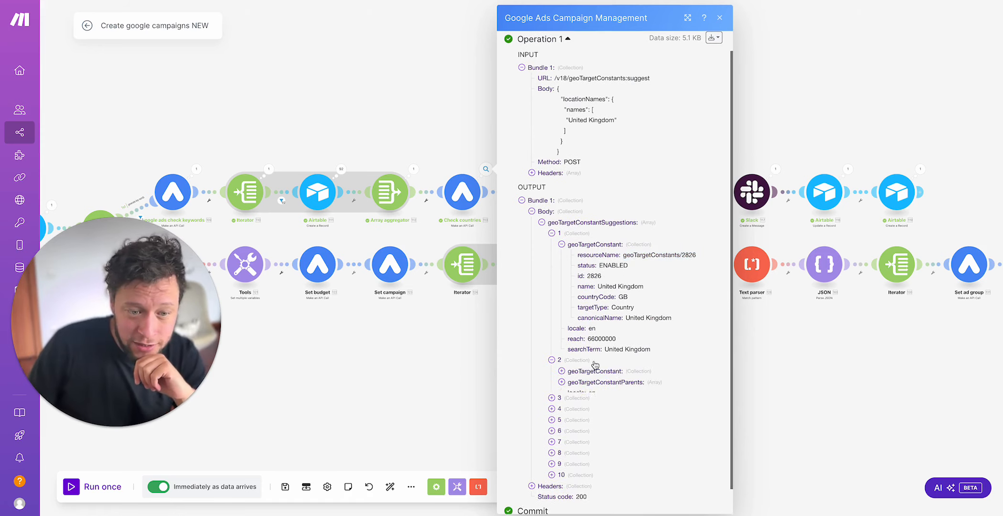
{"action": "scroll", "coordinate": [594, 366], "scroll_direction": "down", "scroll_amount": 3}
{"action": "left_click", "coordinate": [584, 367]}
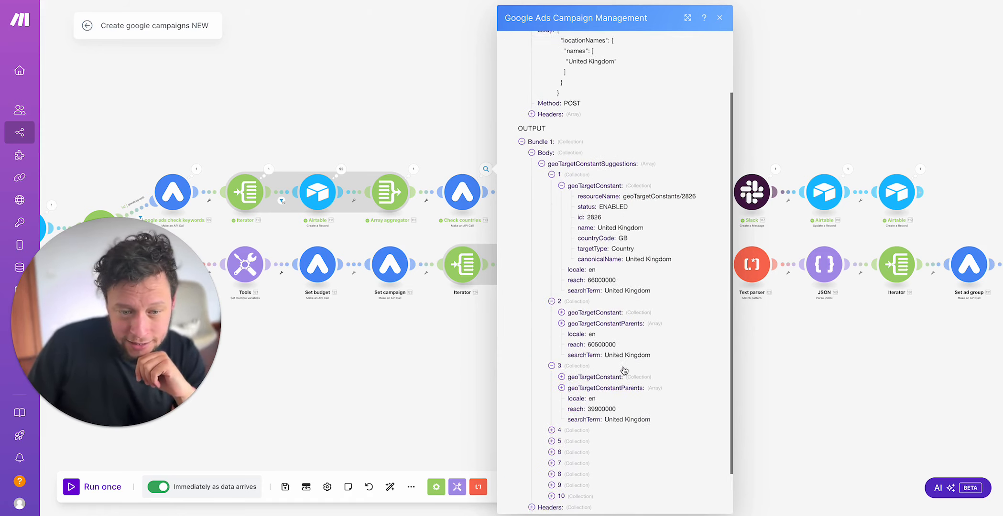
{"action": "scroll", "coordinate": [623, 371], "scroll_direction": "down", "scroll_amount": 2}
{"action": "left_click", "coordinate": [595, 276]}
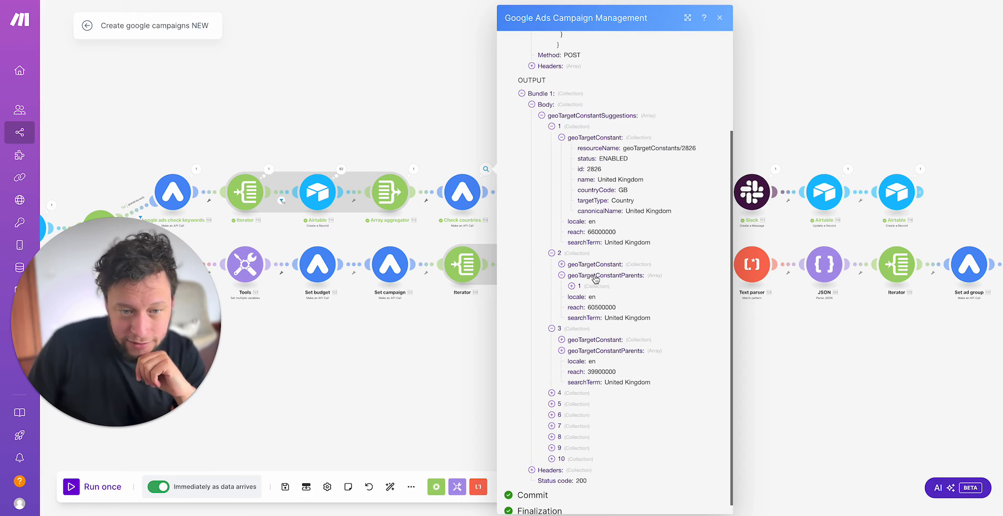
{"action": "left_click", "coordinate": [594, 264]}
{"action": "scroll", "coordinate": [609, 304], "scroll_direction": "down", "scroll_amount": 3}
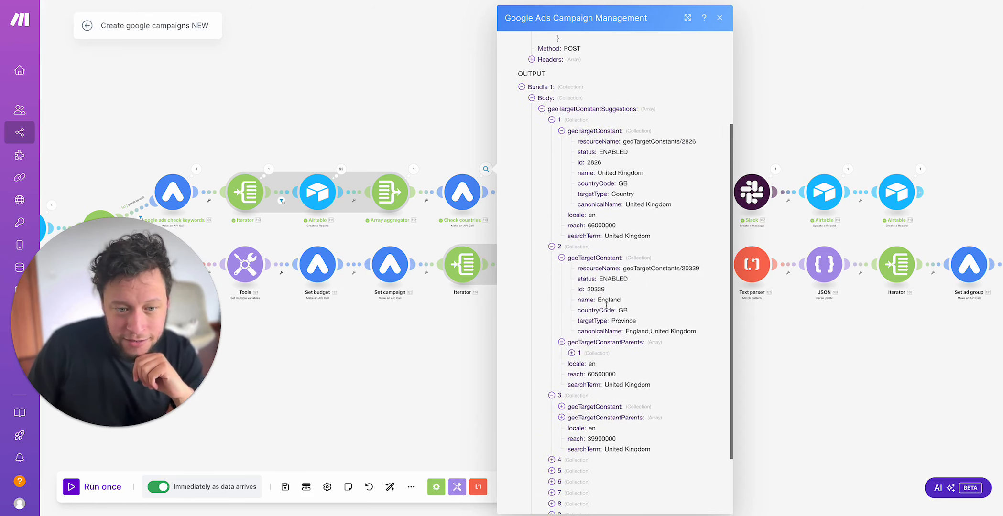
{"action": "left_click", "coordinate": [372, 367]}
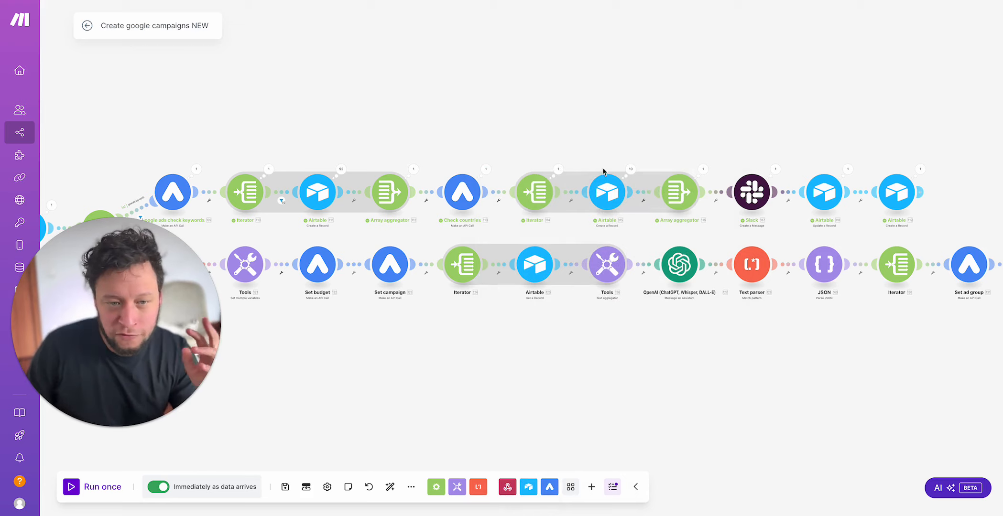
Step: Review the second Iterator, the Airtable module's Geographies record mapping and the second Array aggregator, and leave them unchanged
{"action": "left_click", "coordinate": [536, 201]}
{"action": "left_click", "coordinate": [553, 148]}
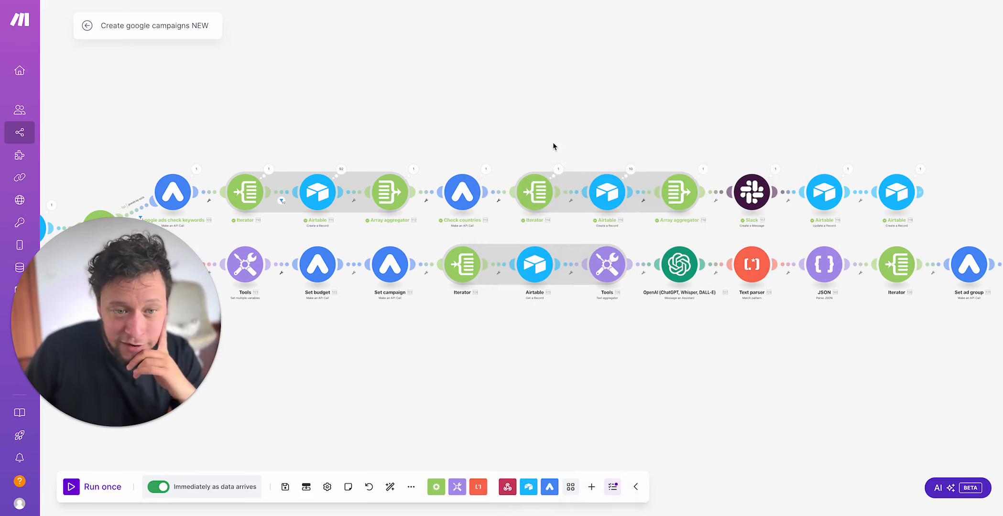
{"action": "left_click", "coordinate": [621, 191]}
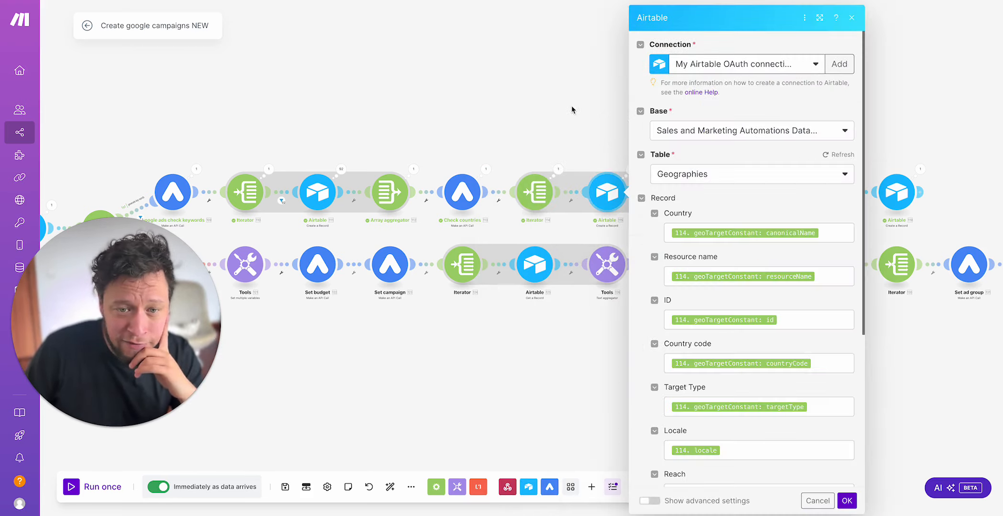
{"action": "left_click", "coordinate": [548, 72]}
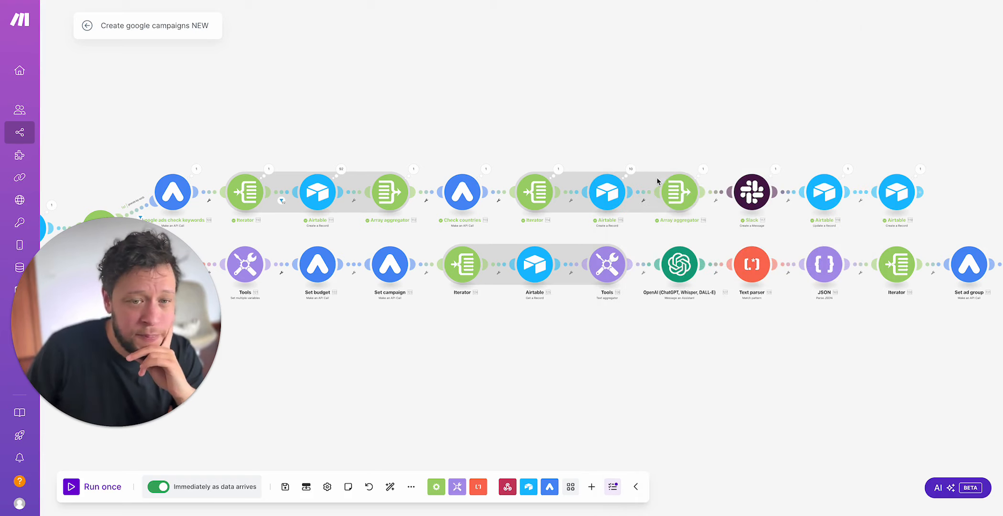
{"action": "left_click", "coordinate": [674, 180]}
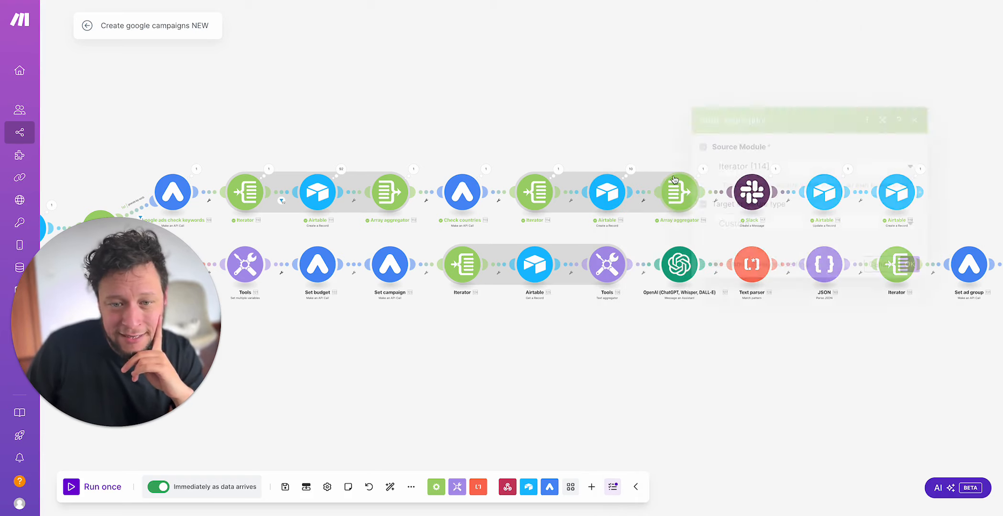
{"action": "left_click", "coordinate": [648, 108]}
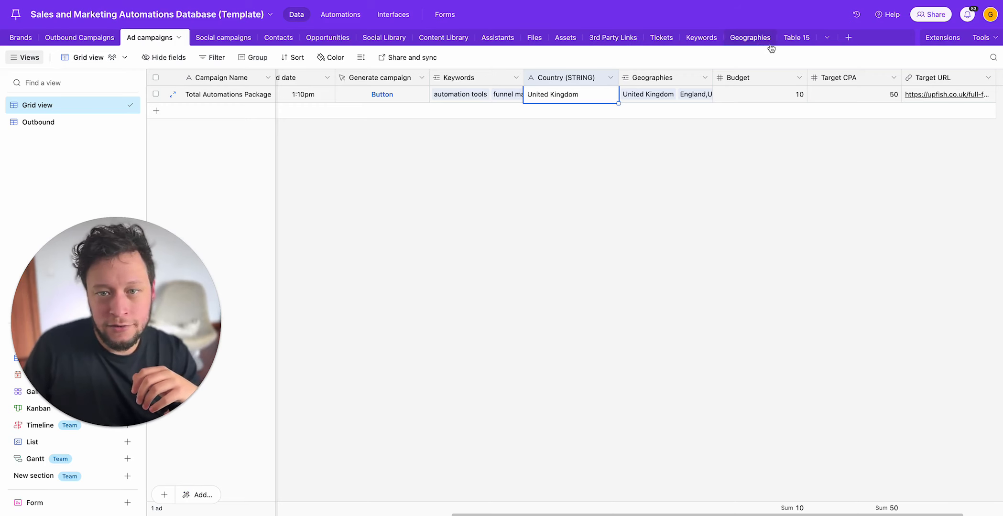
Step: Switch to Airtable's Geographies table and examine the United Kingdom record's fields across the columns
{"action": "left_click", "coordinate": [750, 41]}
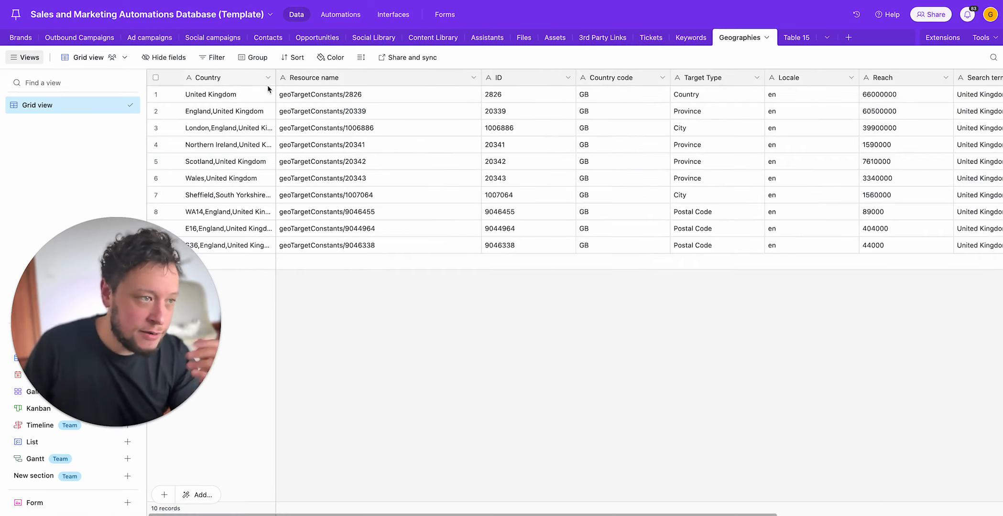
{"action": "left_click", "coordinate": [242, 94]}
{"action": "key", "text": "Right"}
{"action": "key", "text": "Right"}
{"action": "key", "text": "Right"}
{"action": "key", "text": "Right"}
{"action": "key", "text": "Right"}
{"action": "key", "text": "Right"}
{"action": "key", "text": "Right"}
{"action": "key", "text": "Right"}
{"action": "key", "text": "Right"}
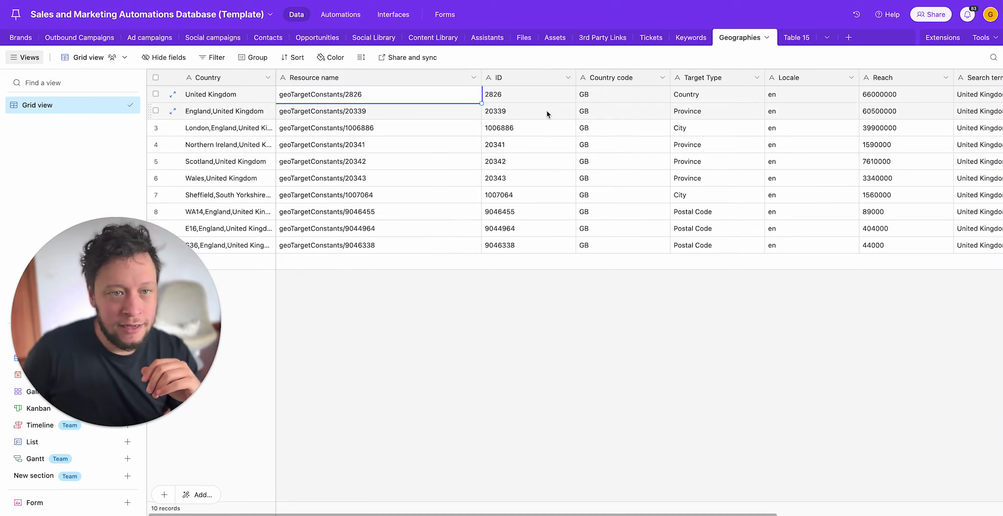
{"action": "key", "text": "Left"}
{"action": "key", "text": "Left"}
{"action": "key", "text": "Left"}
{"action": "key", "text": "Left"}
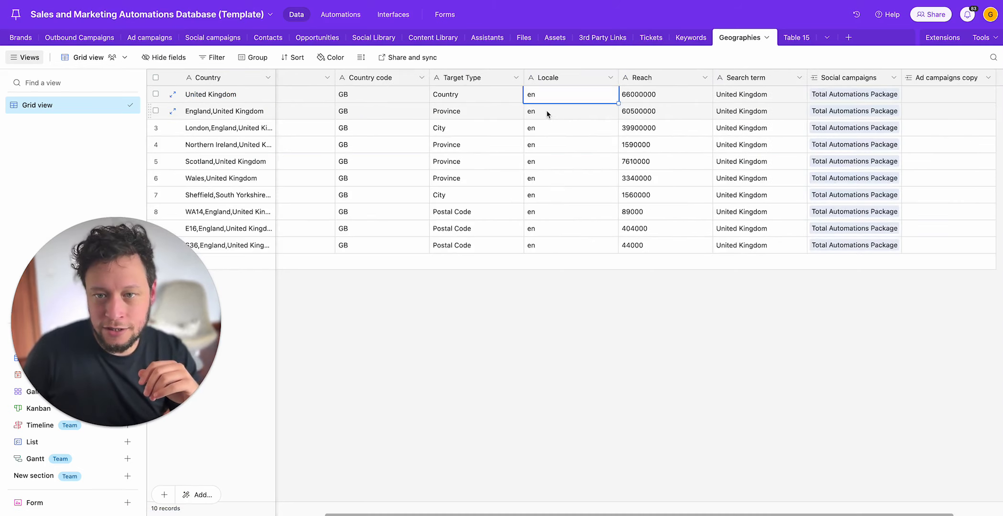
{"action": "key", "text": "Right"}
{"action": "key", "text": "Right"}
{"action": "key", "text": "Right"}
{"action": "key", "text": "Left"}
{"action": "key", "text": "ctrl+Left"}
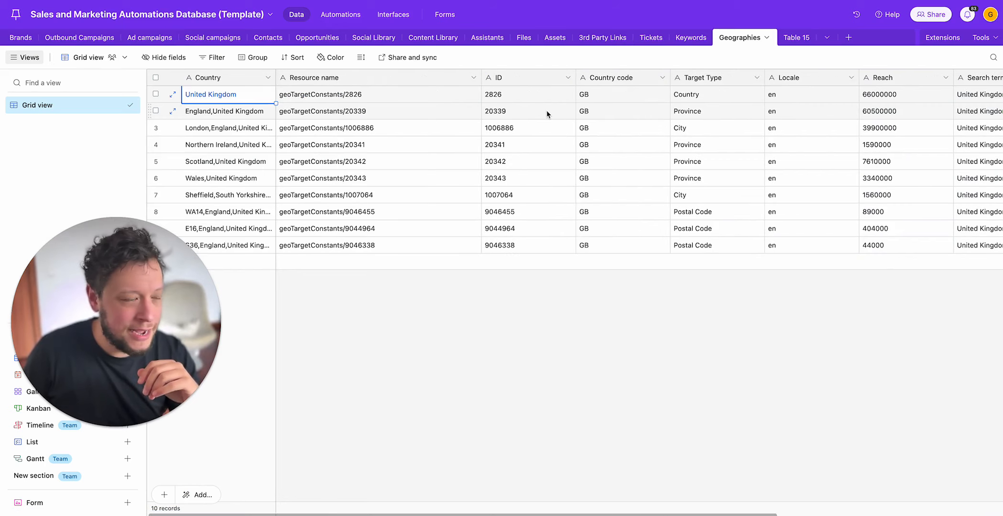
Step: Go through the Country names of the Geographies records down to the last one
{"action": "key", "text": "Down"}
{"action": "key", "text": "Down"}
{"action": "key", "text": "Down"}
{"action": "key", "text": "Down"}
{"action": "key", "text": "Down"}
{"action": "key", "text": "Down"}
{"action": "key", "text": "Down"}
{"action": "key", "text": "Down"}
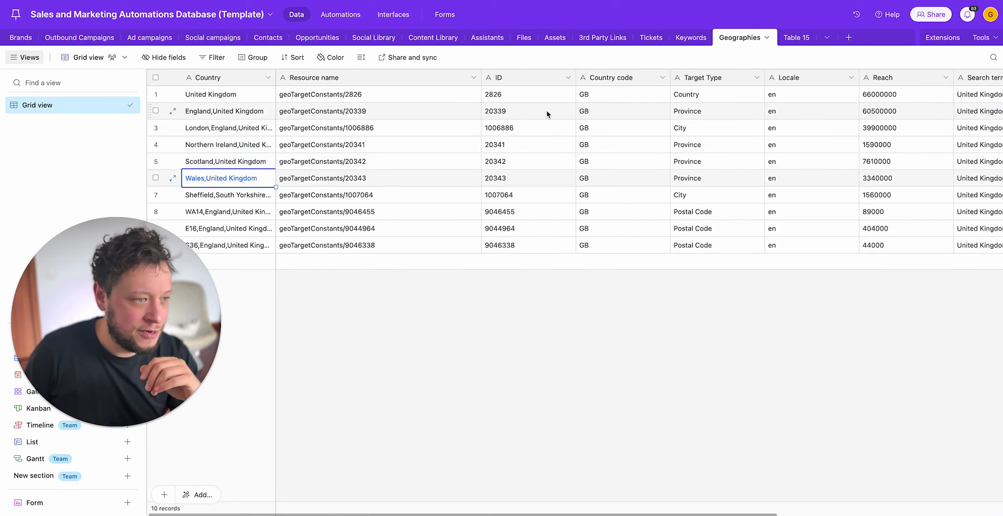
{"action": "key", "text": "Down"}
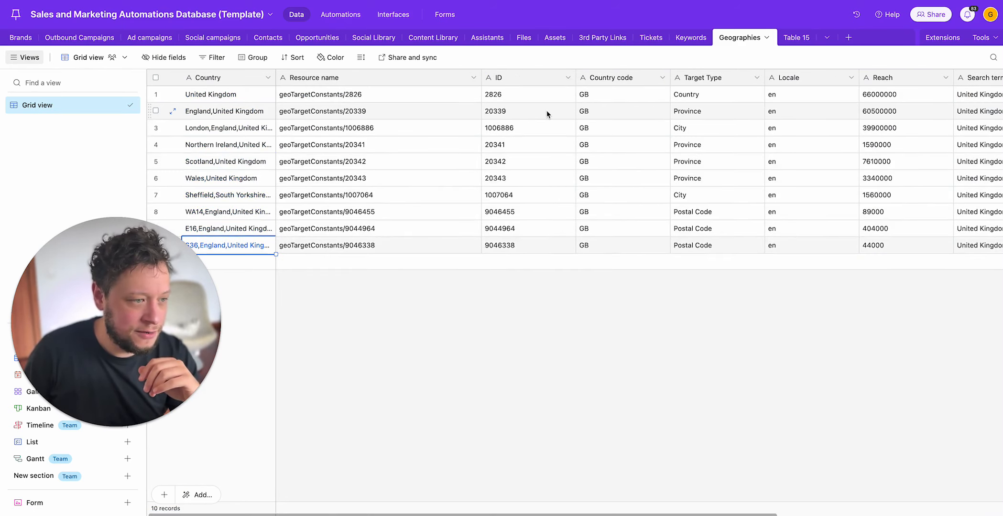
{"action": "key", "text": "Up"}
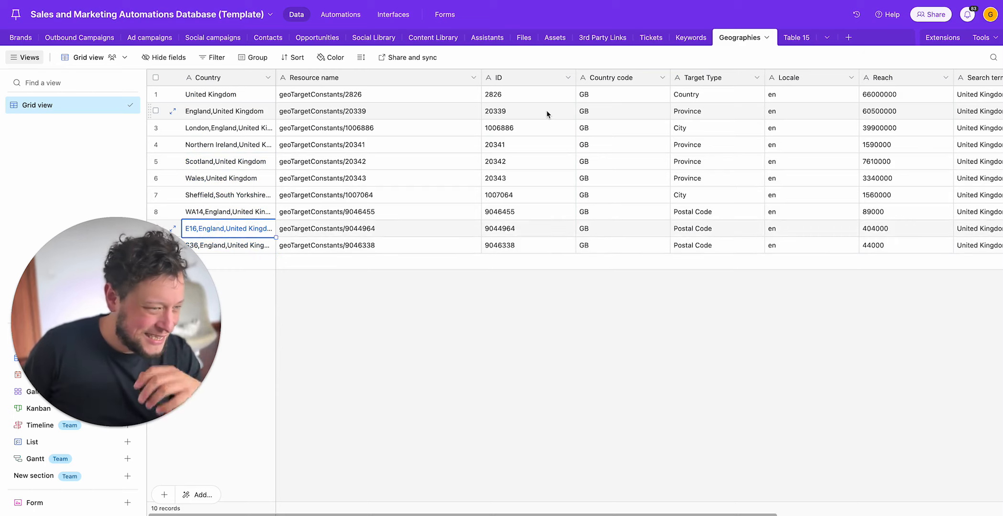
{"action": "key", "text": "Down"}
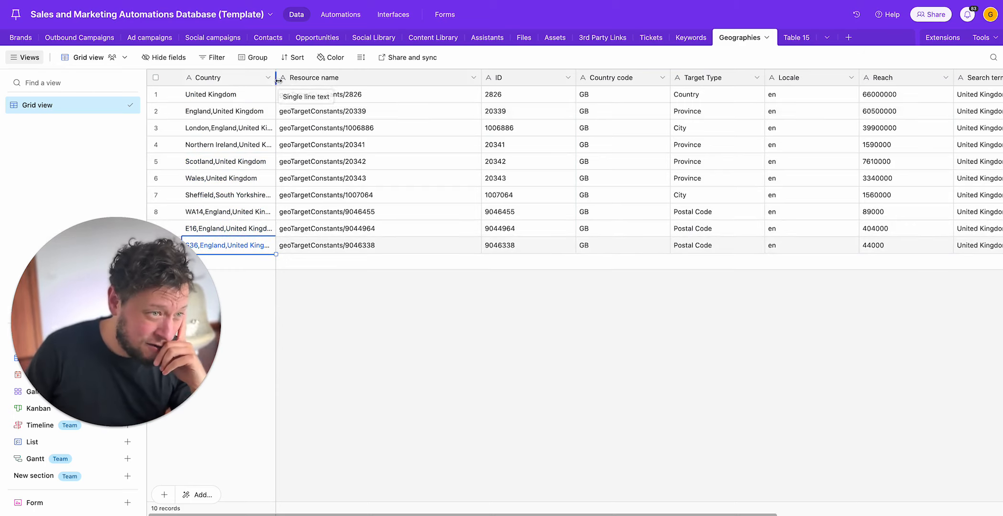
Step: Widen the Country column to fit the full location names and check the WA14 and Sheffield entries
{"action": "left_click_drag", "start_coordinate": [276, 78], "coordinate": [358, 89]}
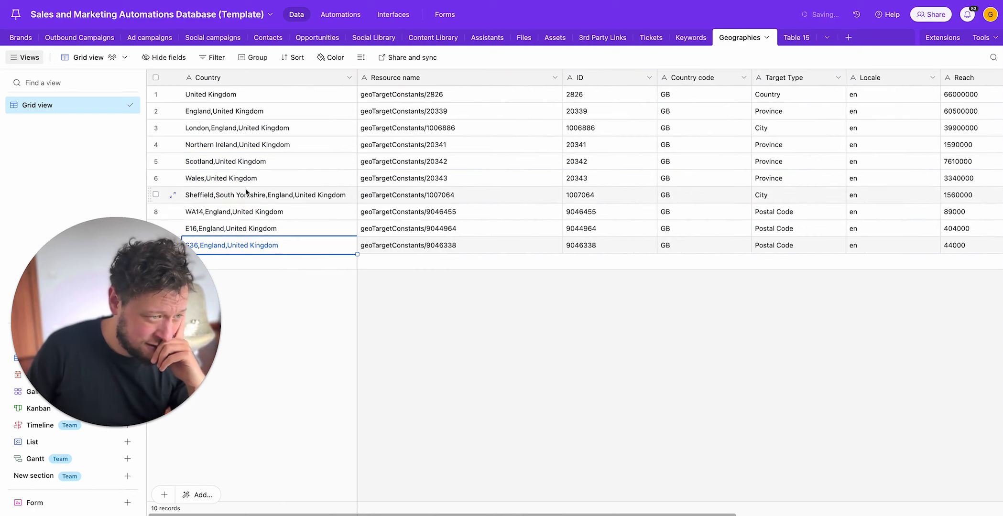
{"action": "left_click", "coordinate": [233, 214]}
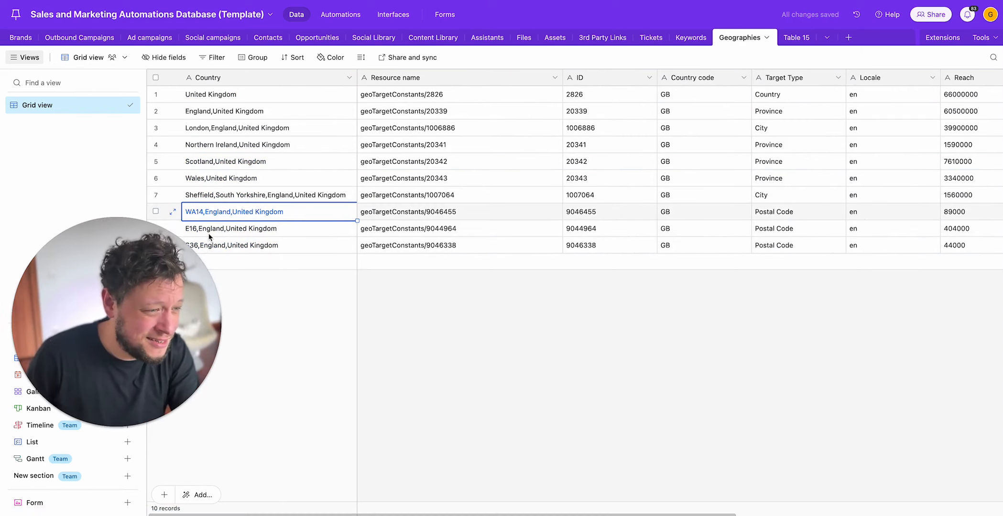
{"action": "left_click", "coordinate": [247, 193]}
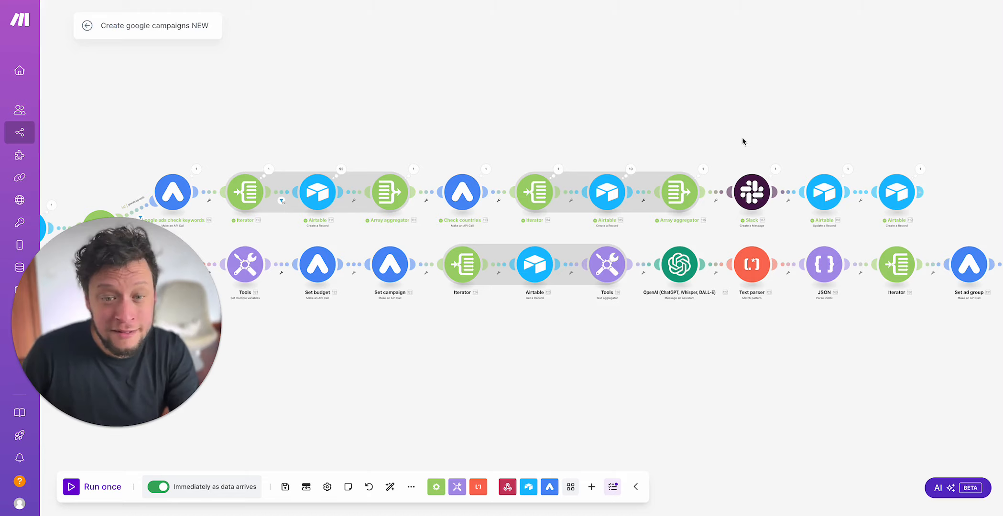
Step: Check the Slack module's run output in Make, and switch to Slack to read the posted Google Ads campaign approval message
{"action": "left_click_drag", "start_coordinate": [743, 138], "coordinate": [562, 111]}
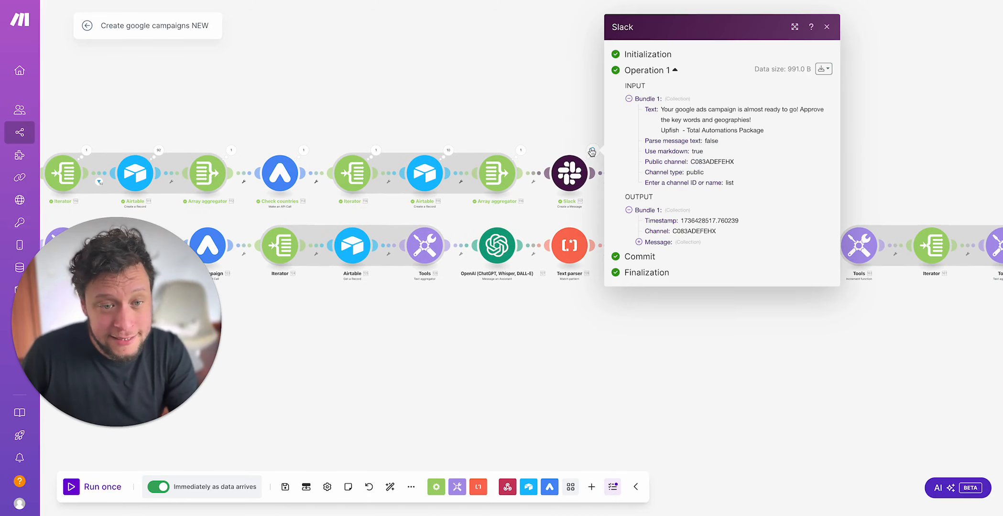
{"action": "key", "text": "super+Tab"}
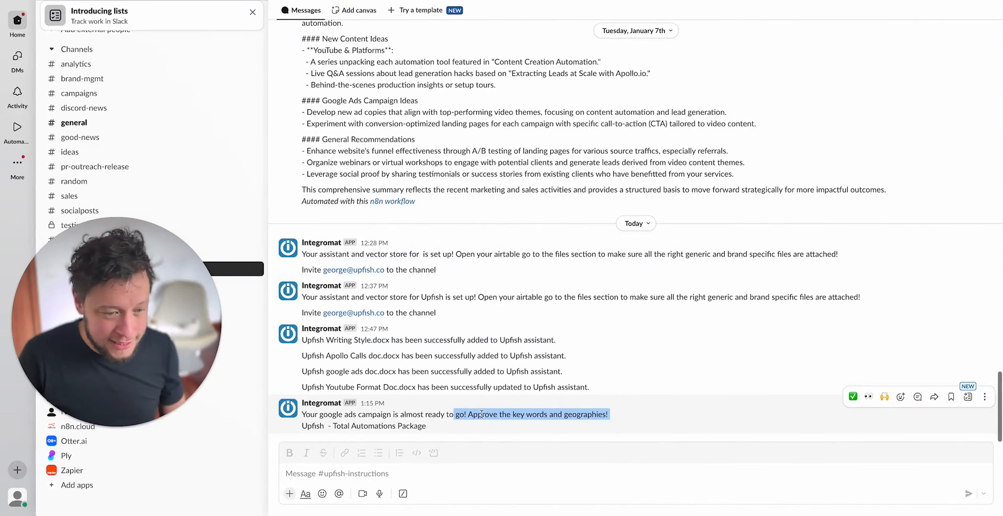
{"action": "left_click", "coordinate": [482, 414]}
{"action": "left_click_drag", "start_coordinate": [365, 414], "coordinate": [640, 426]}
Step: Return to Make, review the Airtable Update a Record mapping for Ad campaigns, and check the last Create a Record module's run output
{"action": "key", "text": "ctrl+Left"}
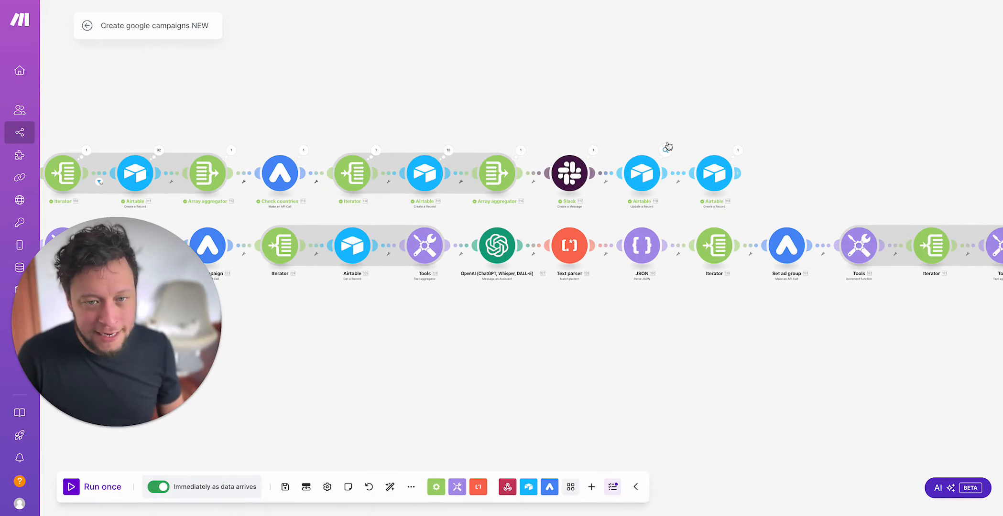
{"action": "left_click", "coordinate": [648, 172]}
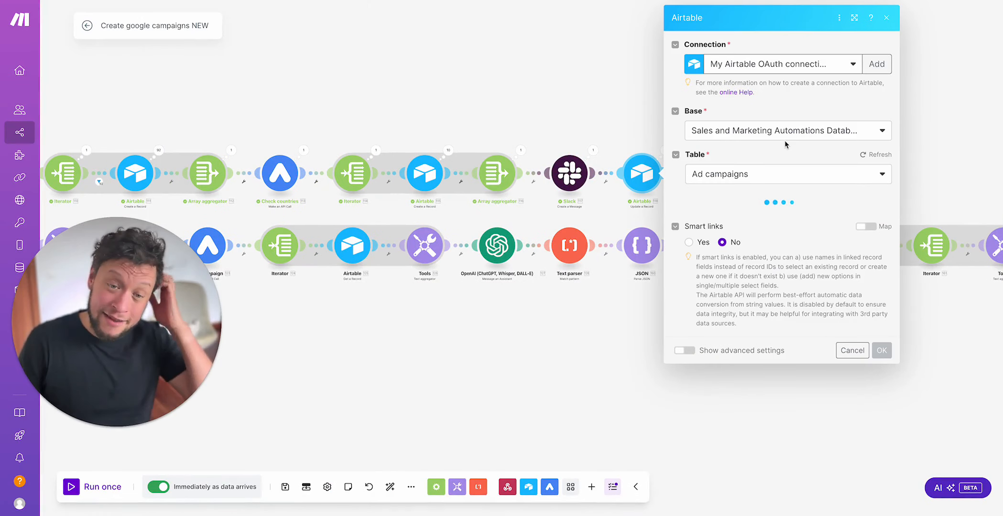
{"action": "scroll", "coordinate": [777, 232], "scroll_direction": "down", "scroll_amount": 1}
{"action": "scroll", "coordinate": [777, 232], "scroll_direction": "down", "scroll_amount": 5}
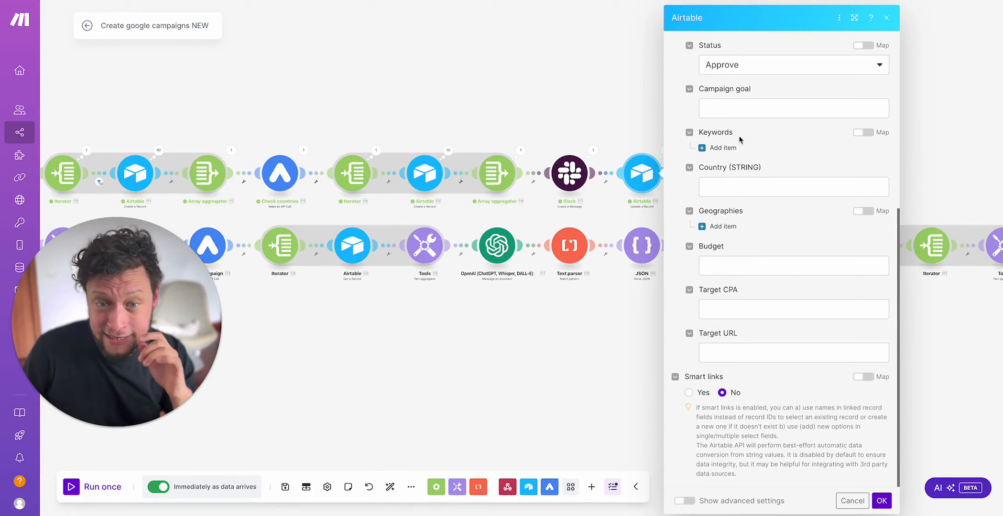
{"action": "left_click", "coordinate": [566, 89]}
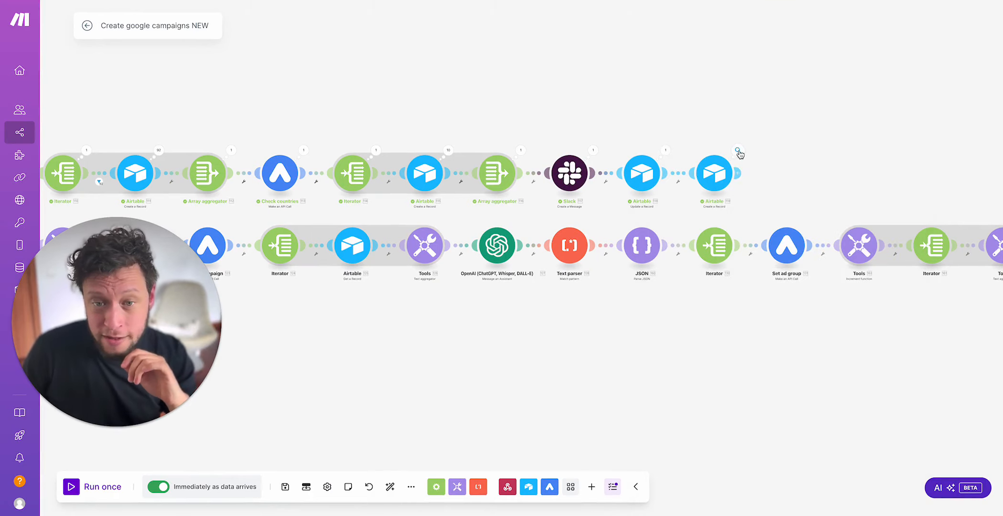
{"action": "left_click", "coordinate": [738, 151]}
{"action": "left_click", "coordinate": [673, 99]}
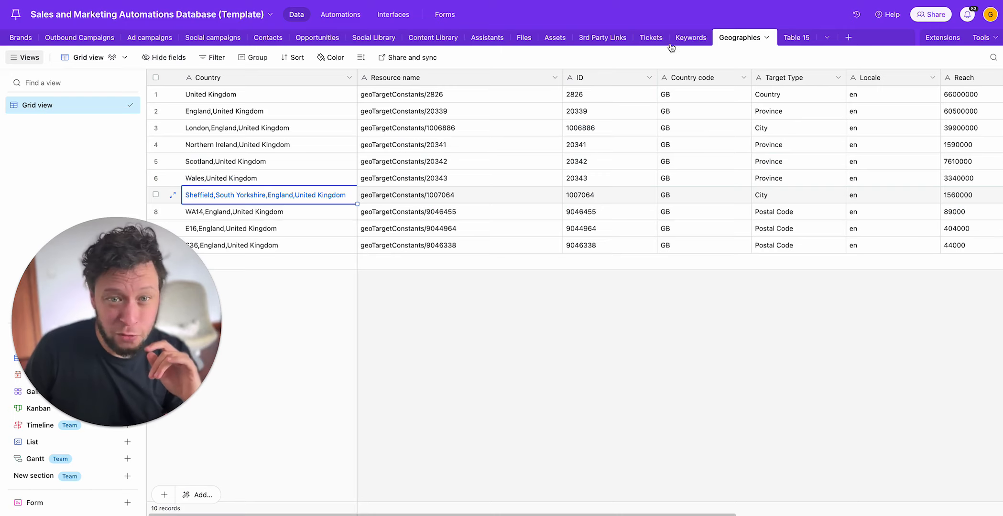
Step: Switch to Airtable's Tickets table and check the Google Ads approval ticket's fields, including its Slack ID
{"action": "left_click", "coordinate": [653, 39]}
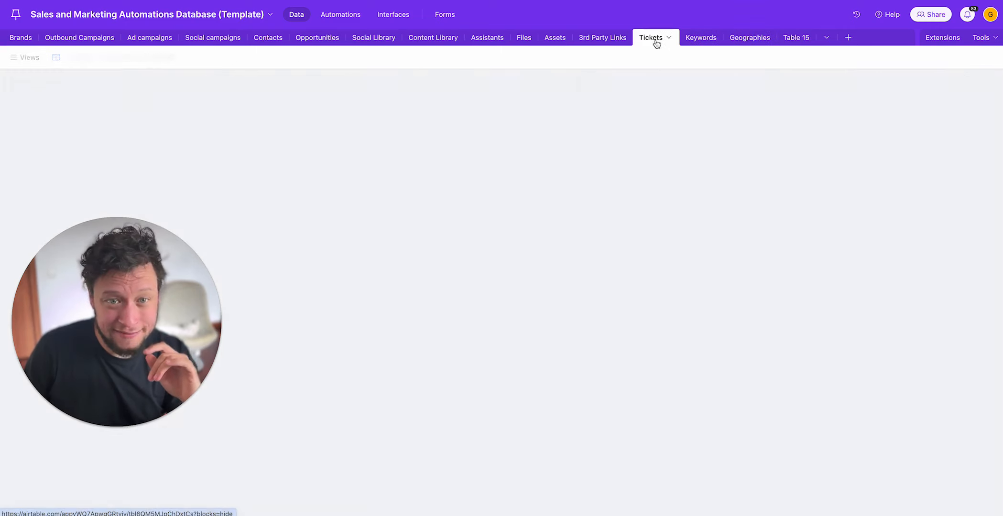
{"action": "mouse_move", "coordinate": [276, 81]}
{"action": "left_mouse_down"}
{"action": "mouse_move", "coordinate": [602, 68]}
{"action": "mouse_move", "coordinate": [277, 80]}
{"action": "left_mouse_up"}
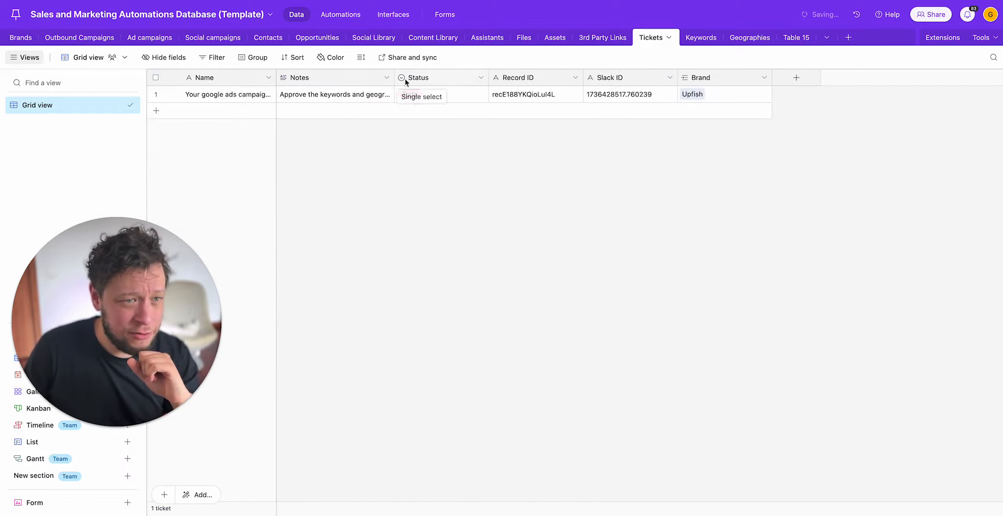
{"action": "left_click", "coordinate": [631, 94]}
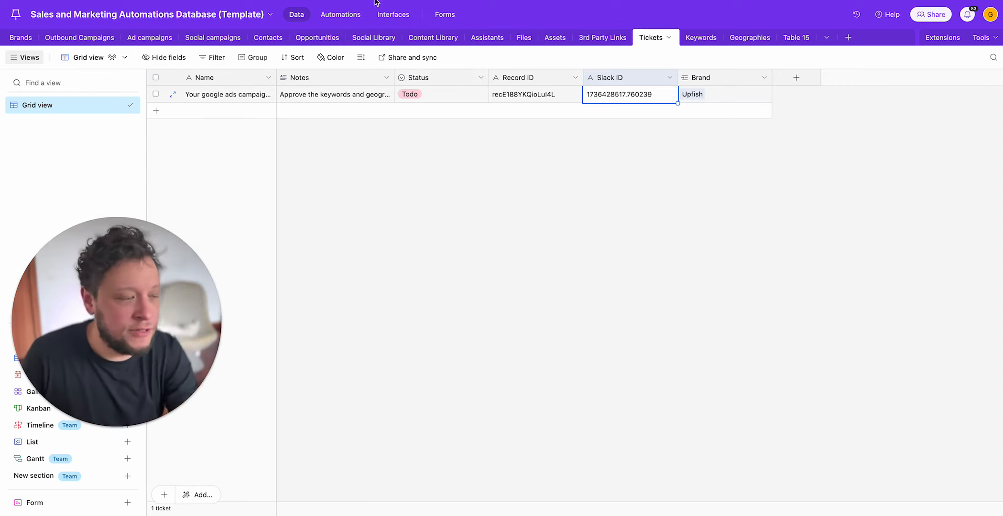
Step: Delete the Google Ads campaign approval ticket from the Tickets table
{"action": "right_click", "coordinate": [251, 96]}
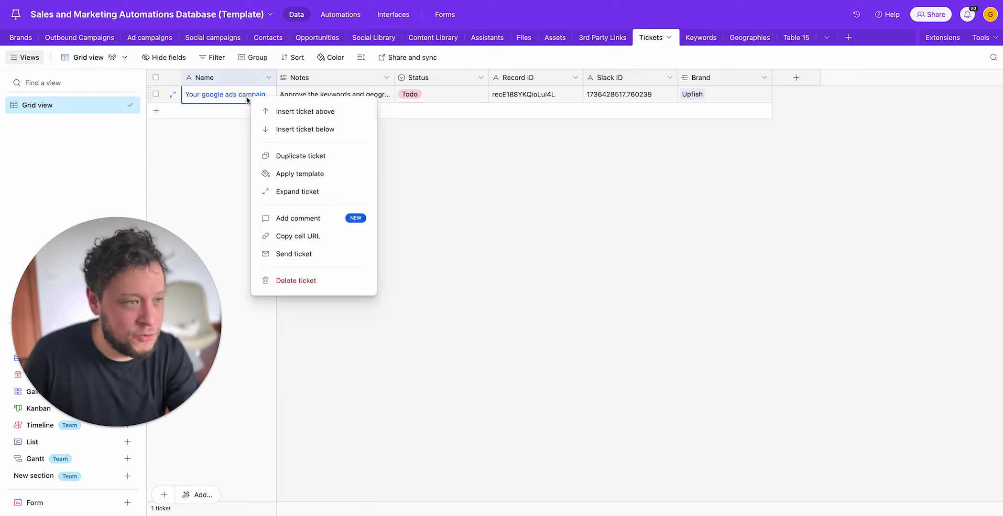
{"action": "left_click", "coordinate": [315, 281]}
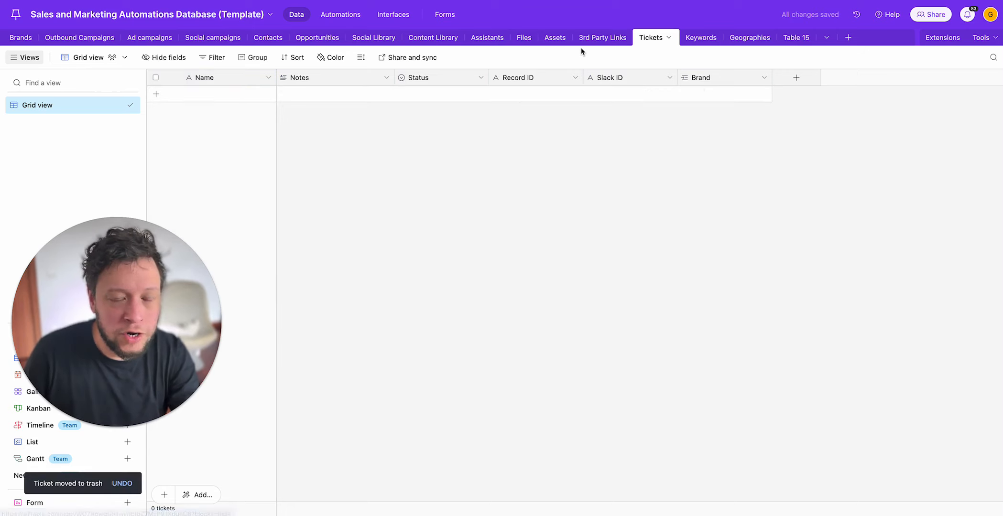
Step: Delete the nine records in the Geographies table other than United Kingdom, from England,United Kingdom through S36,England,United Kingdom
{"action": "left_click", "coordinate": [762, 34]}
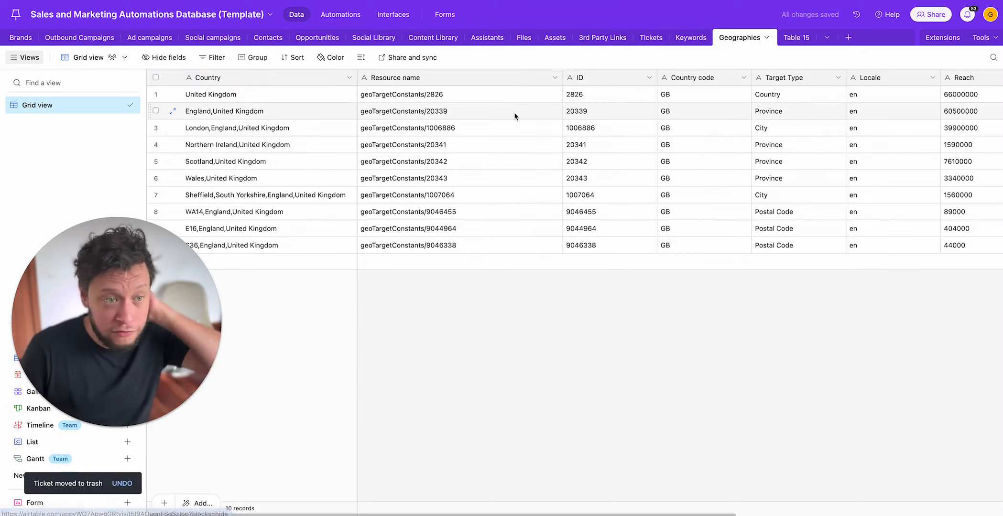
{"action": "left_click", "coordinate": [156, 111]}
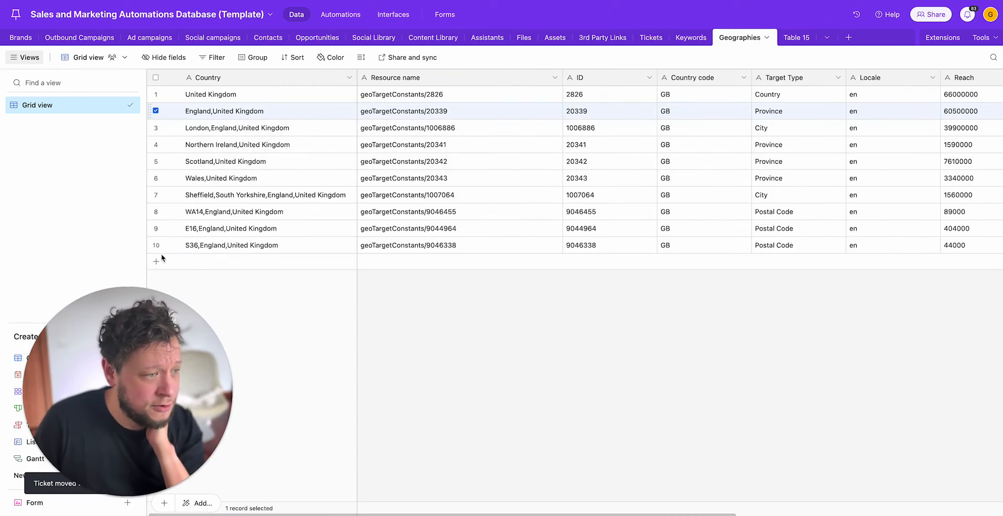
{"action": "left_click", "coordinate": [156, 246], "text": "shift"}
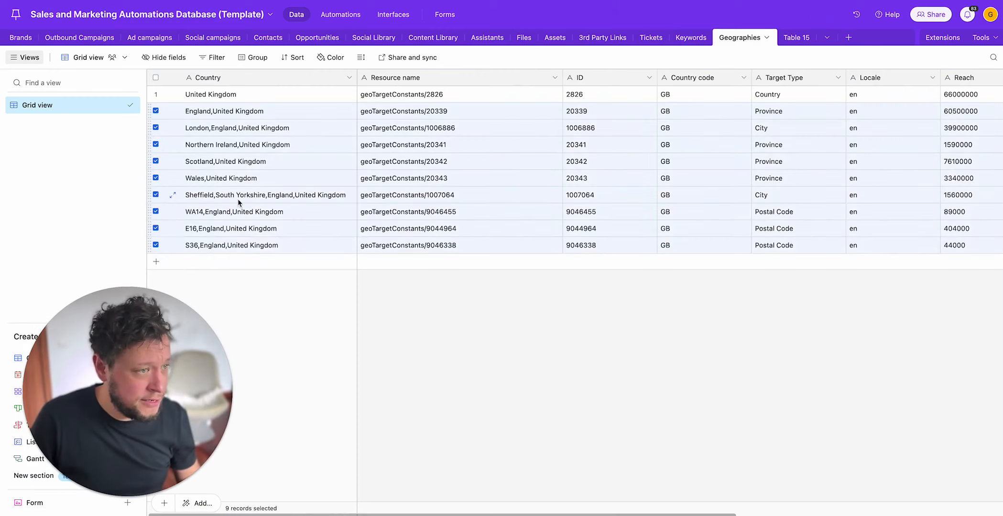
{"action": "right_click", "coordinate": [244, 203]}
{"action": "left_click", "coordinate": [287, 246]}
Step: Look through the Keywords table and search it for "email"
{"action": "left_click", "coordinate": [702, 35]}
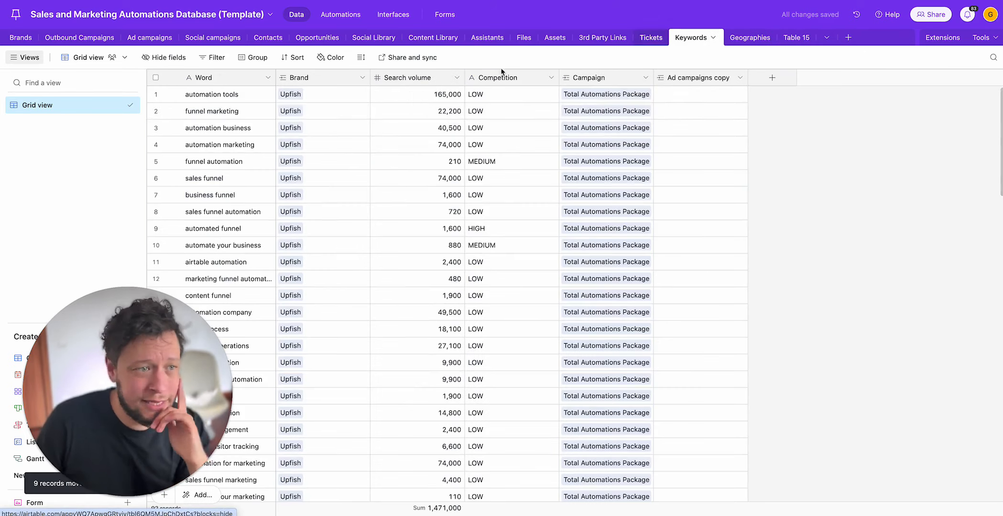
{"action": "left_click", "coordinate": [245, 96]}
{"action": "scroll", "coordinate": [242, 124], "scroll_direction": "down", "scroll_amount": 5}
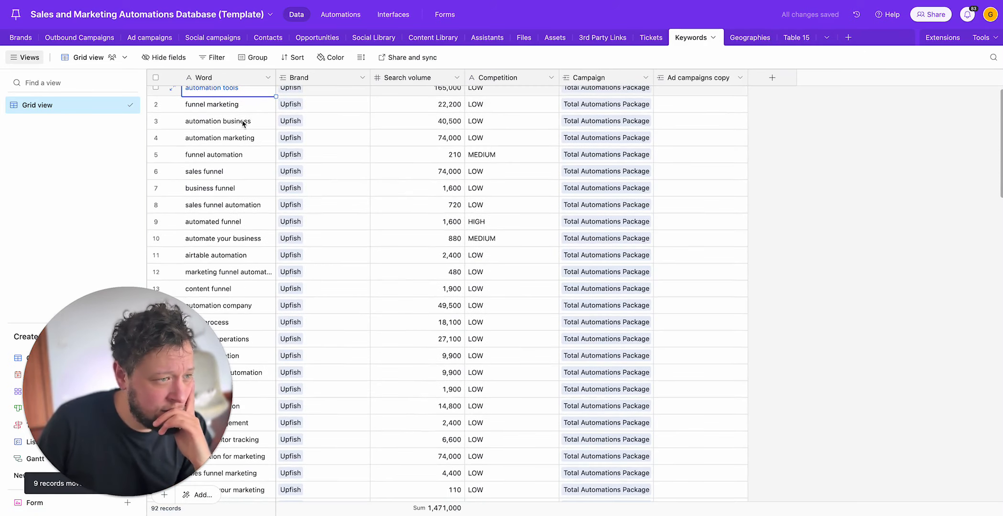
{"action": "scroll", "coordinate": [241, 120], "scroll_direction": "down", "scroll_amount": 15}
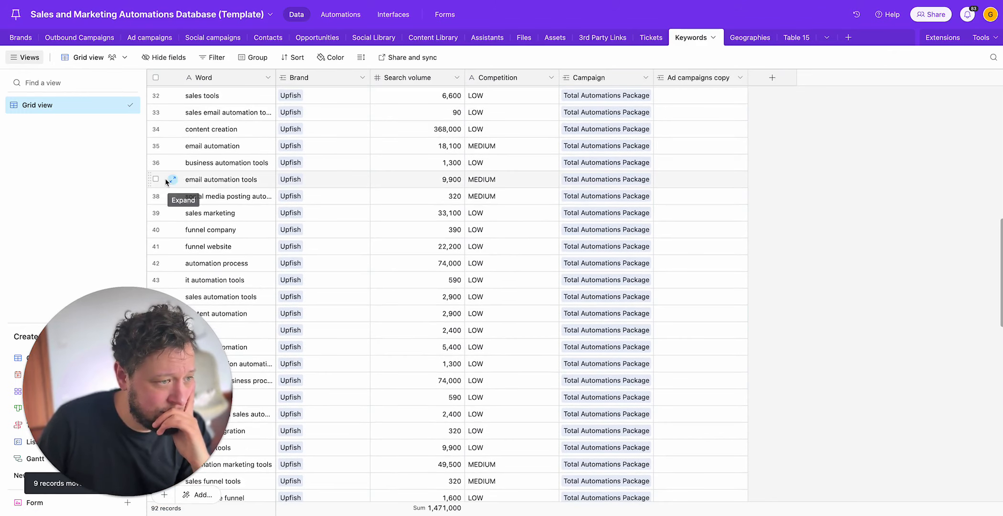
{"action": "right_click", "coordinate": [210, 180]}
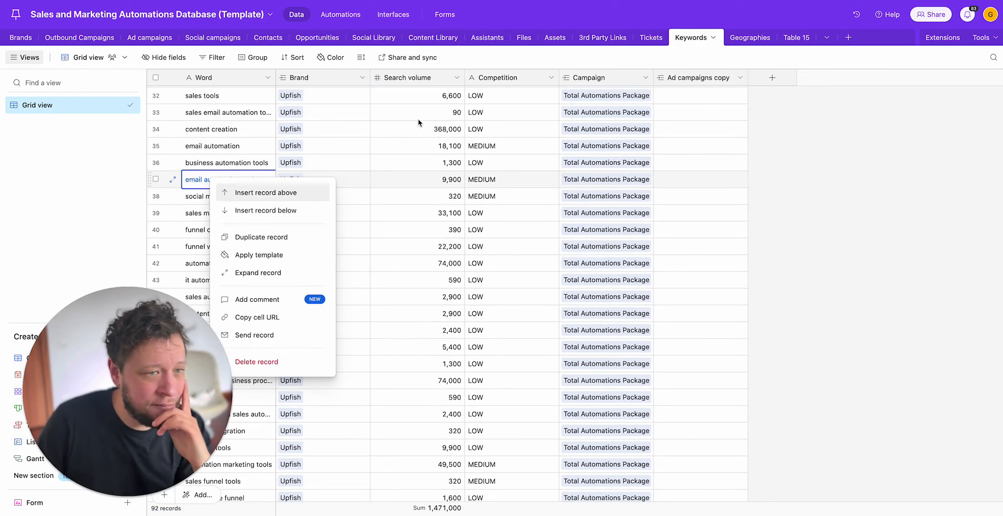
{"action": "key", "text": "Escape"}
{"action": "key", "text": "ctrl+f"}
{"action": "type", "text": "email"}
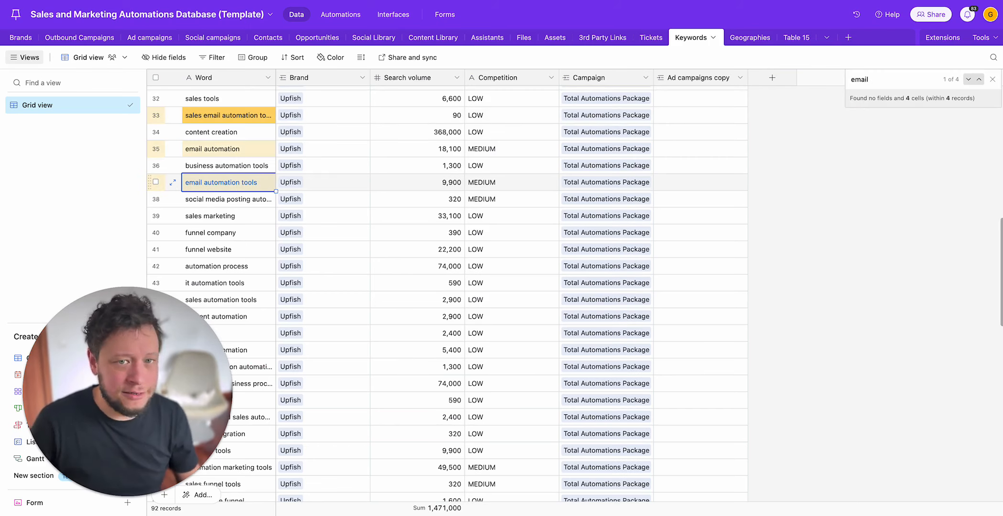
Step: Delete the four keyword records containing "email", including email automation and sales email automation, and end the search
{"action": "right_click", "coordinate": [232, 118]}
{"action": "left_click", "coordinate": [274, 309]}
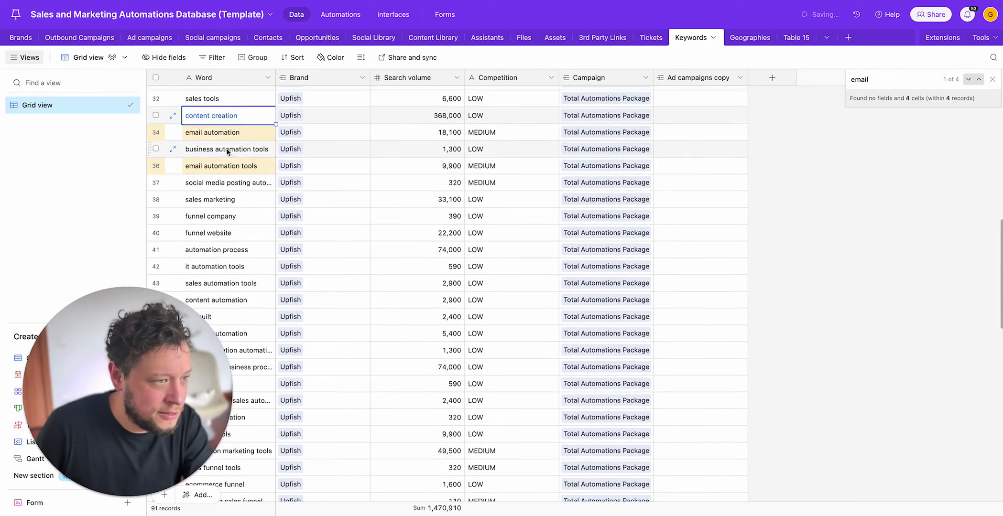
{"action": "right_click", "coordinate": [233, 135]}
{"action": "left_click", "coordinate": [280, 319]}
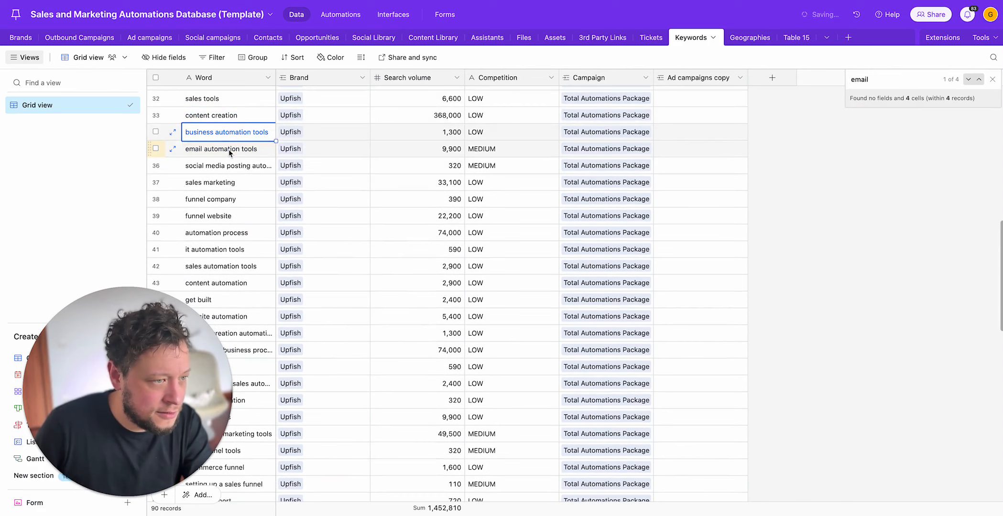
{"action": "right_click", "coordinate": [236, 149]}
{"action": "left_click", "coordinate": [278, 334]}
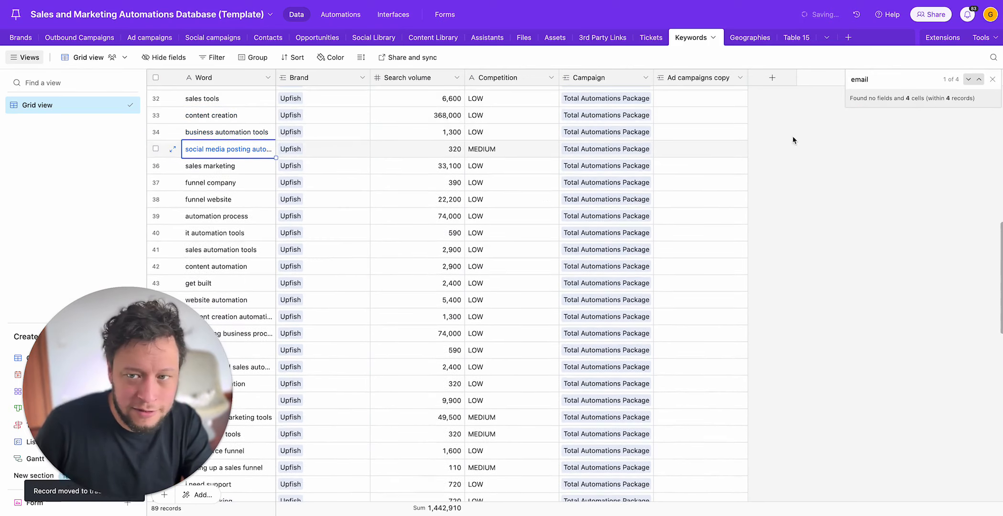
{"action": "left_click", "coordinate": [978, 80]}
{"action": "right_click", "coordinate": [239, 120]}
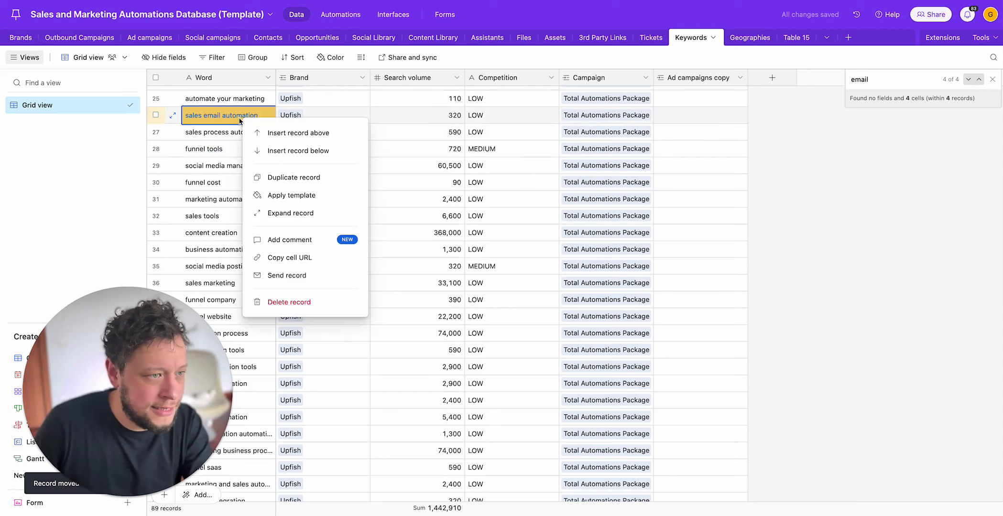
{"action": "left_click", "coordinate": [289, 303]}
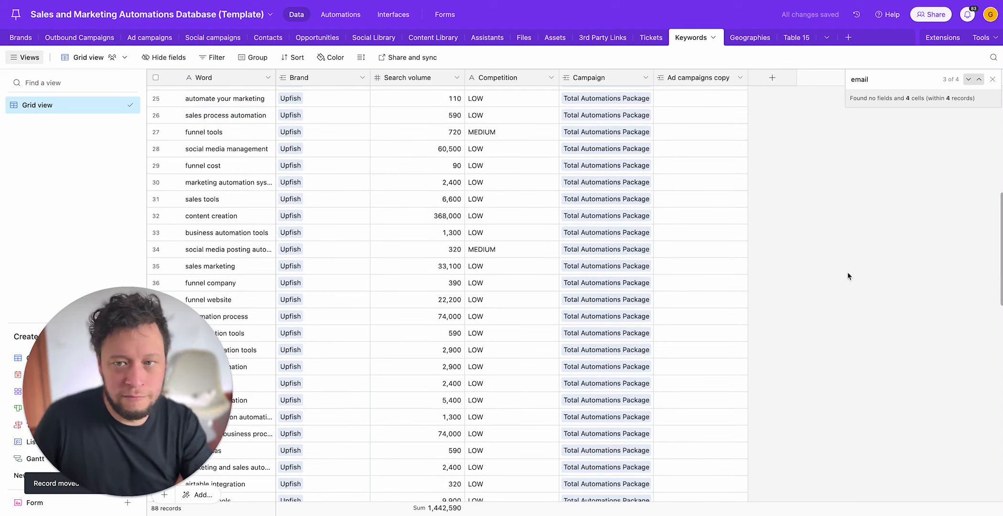
{"action": "left_click", "coordinate": [992, 80]}
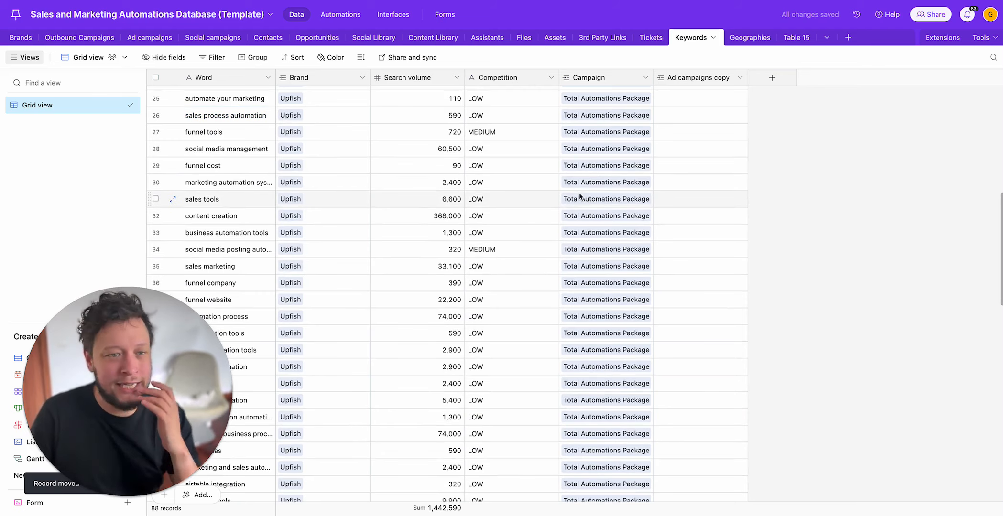
Step: Trigger campaign generation for Total Automations Package in the Ad campaigns table, and close the webhook response page
{"action": "scroll", "coordinate": [308, 209], "scroll_direction": "up", "scroll_amount": 10}
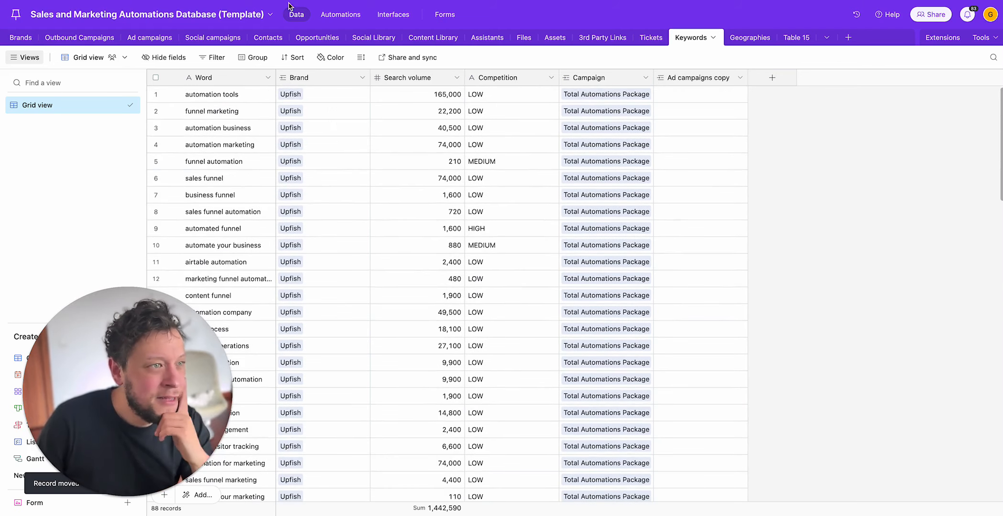
{"action": "left_click", "coordinate": [149, 37]}
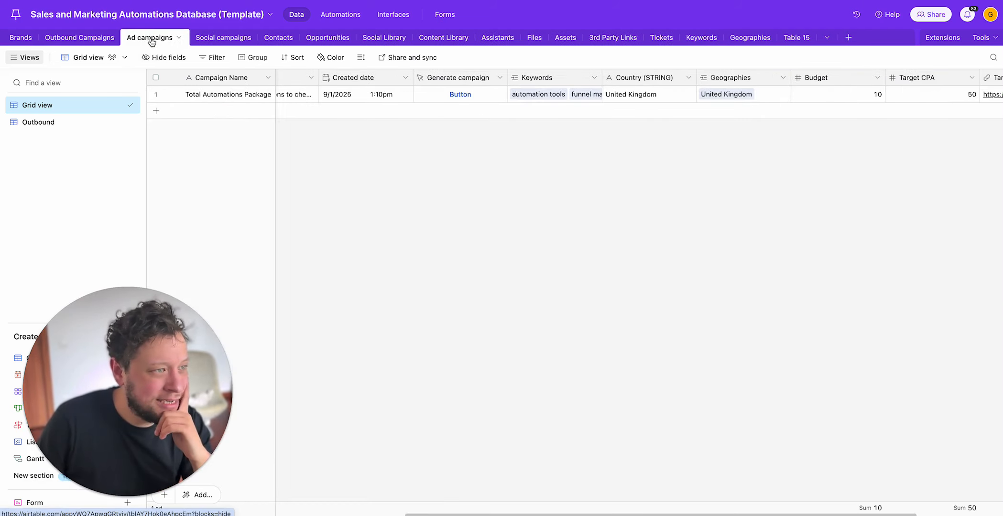
{"action": "left_click", "coordinate": [460, 95]}
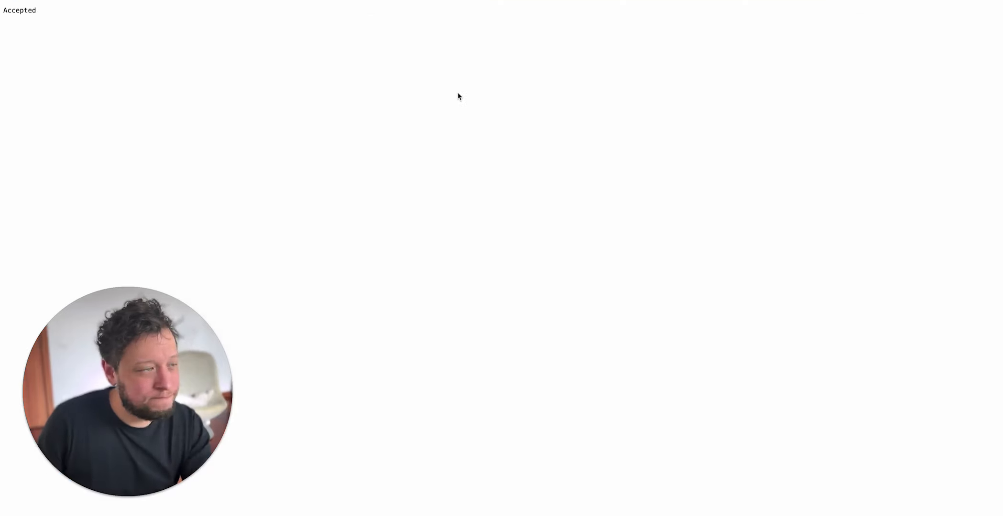
{"action": "key", "text": "super+w"}
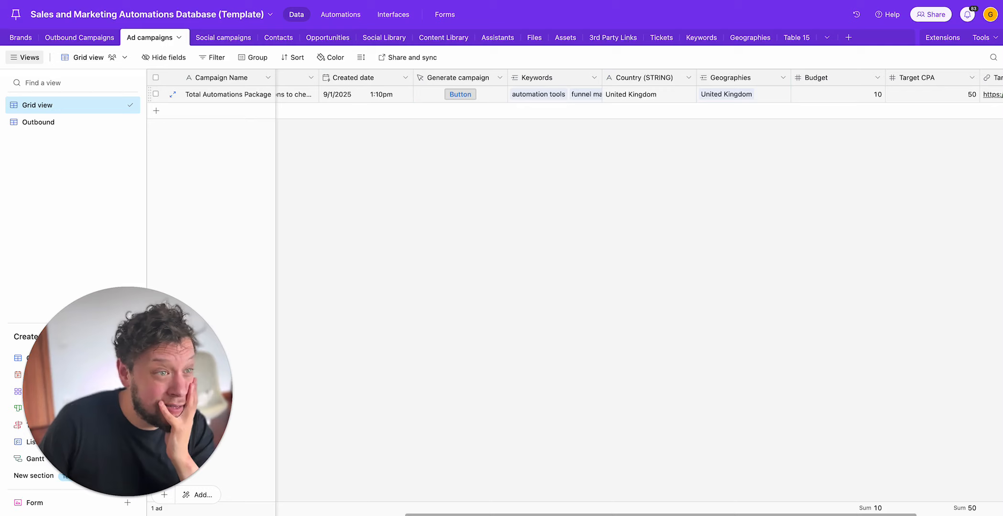
Step: Switch to Make and open the currently running execution of the Create google campaigns NEW scenario
{"action": "key", "text": "ctrl+Tab"}
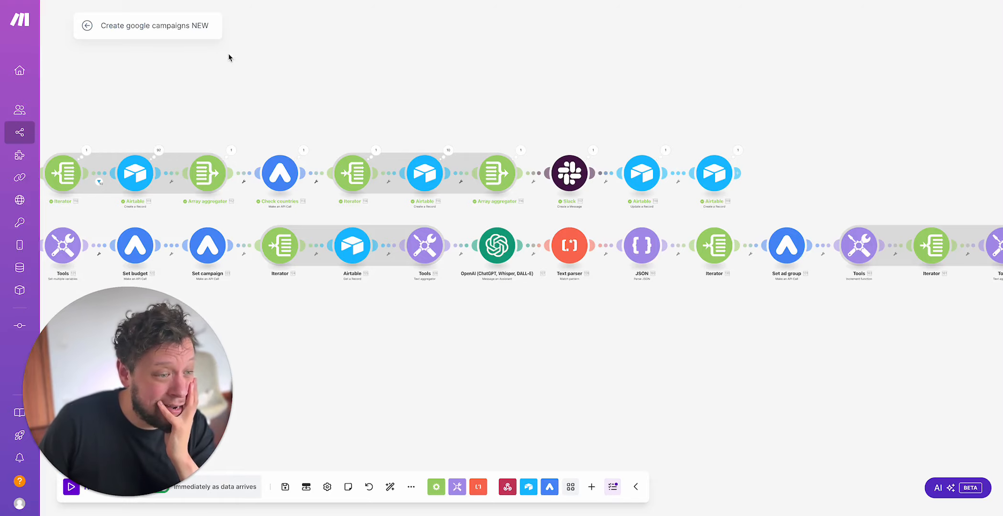
{"action": "left_click_drag", "start_coordinate": [228, 58], "coordinate": [539, 63]}
{"action": "scroll", "coordinate": [315, 118], "scroll_direction": "down", "scroll_amount": 3}
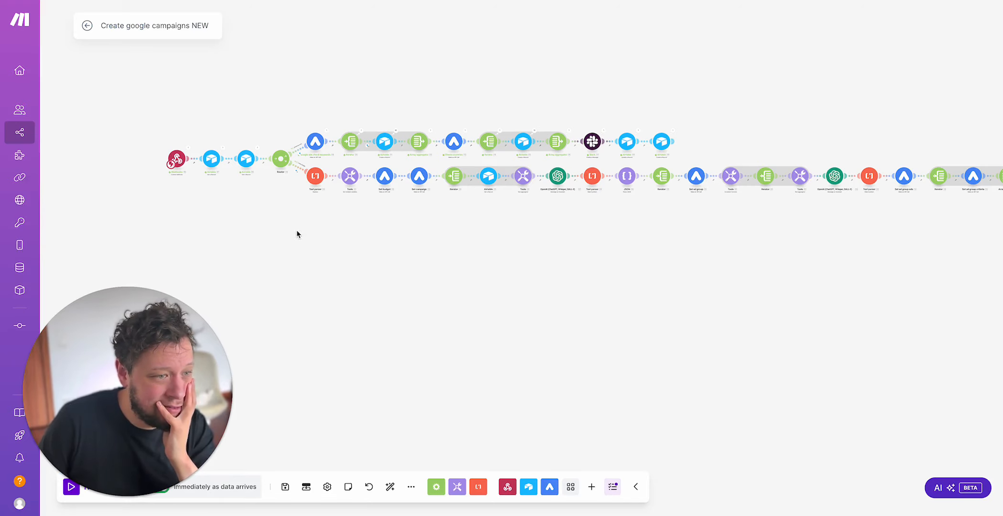
{"action": "left_click", "coordinate": [85, 32]}
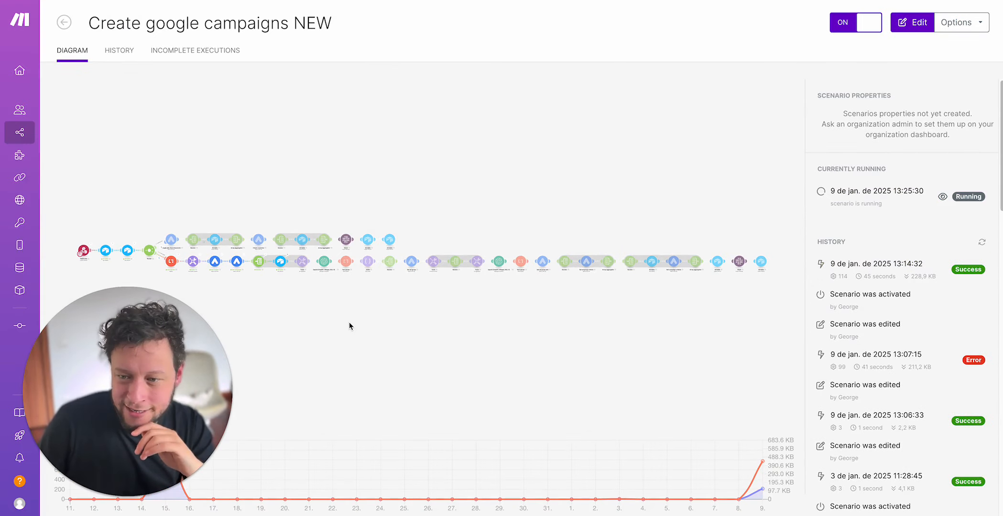
{"action": "left_click", "coordinate": [475, 147]}
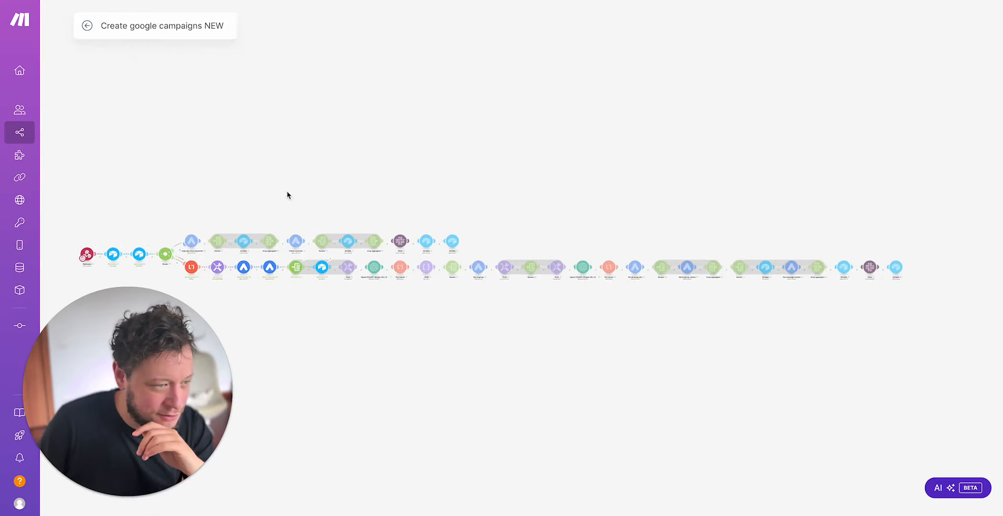
{"action": "scroll", "coordinate": [246, 242], "scroll_direction": "up", "scroll_amount": 5}
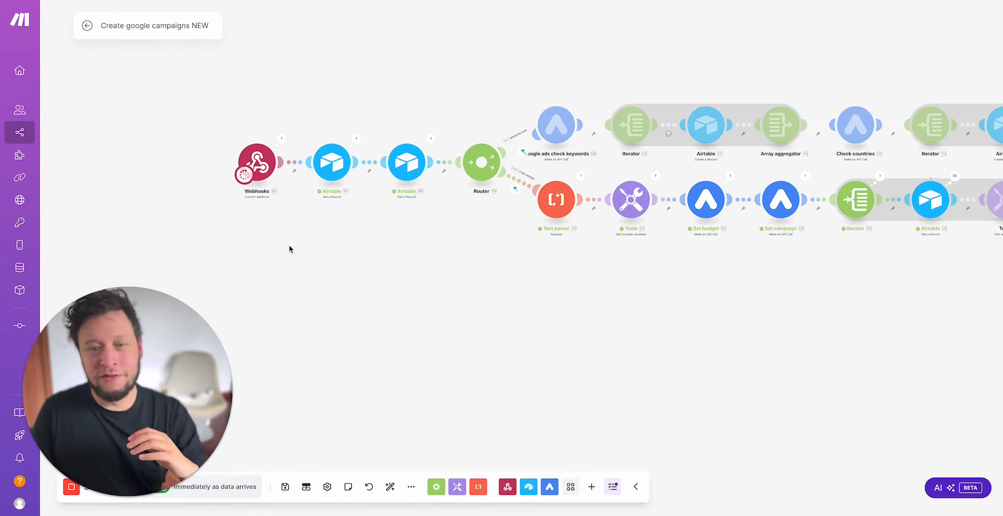
{"action": "scroll", "coordinate": [286, 138], "scroll_direction": "down", "scroll_amount": 5}
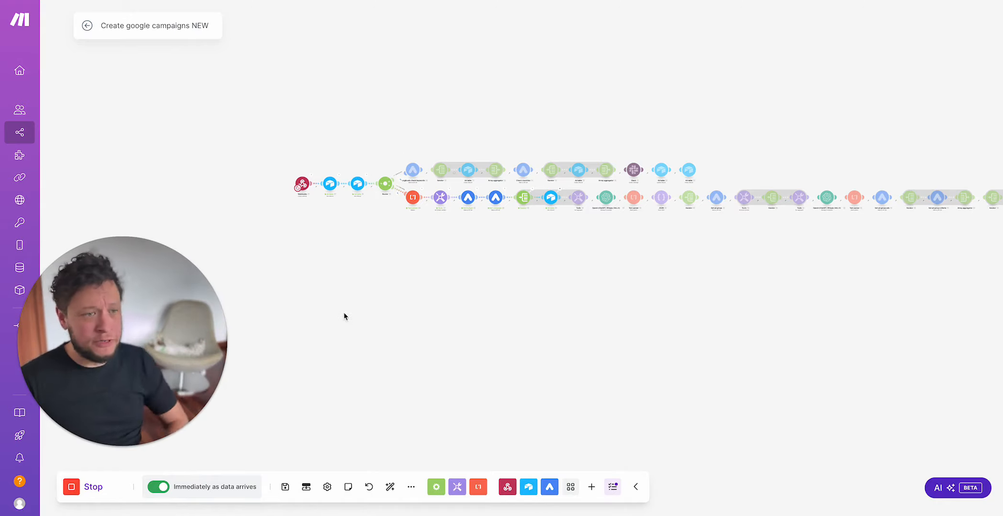
{"action": "scroll", "coordinate": [330, 201], "scroll_direction": "up", "scroll_amount": 5}
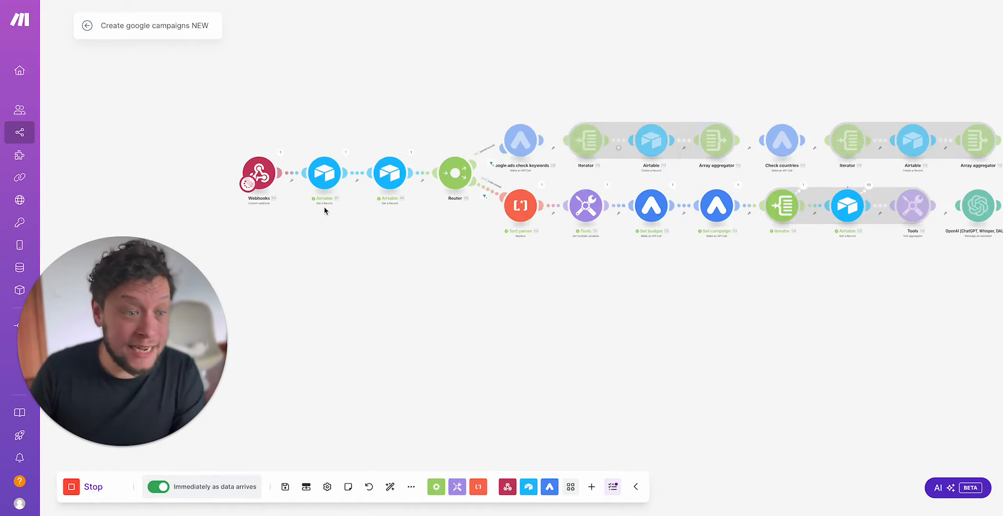
Step: Inspect the webhook's record ID and the first Airtable Get a Record output, including campaign name, goal, keywords, geographies and company brand
{"action": "left_click", "coordinate": [274, 144]}
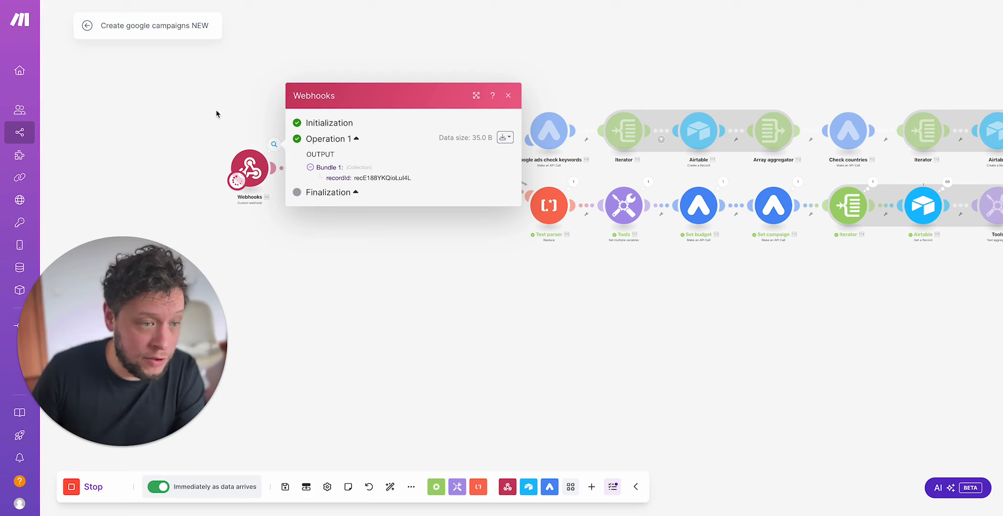
{"action": "left_click", "coordinate": [217, 110]}
{"action": "left_click", "coordinate": [349, 144]}
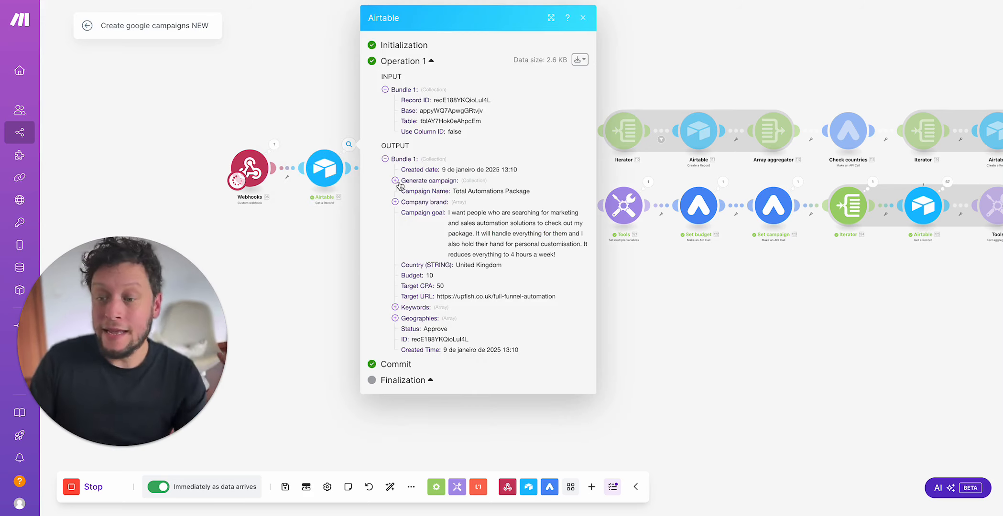
{"action": "left_click_drag", "start_coordinate": [467, 191], "coordinate": [401, 192]}
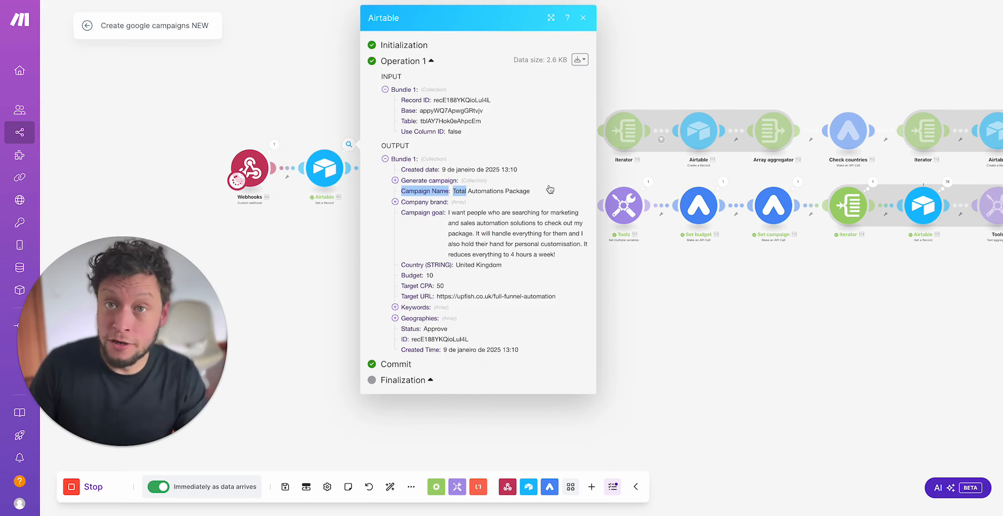
{"action": "left_click_drag", "start_coordinate": [473, 223], "coordinate": [549, 233]}
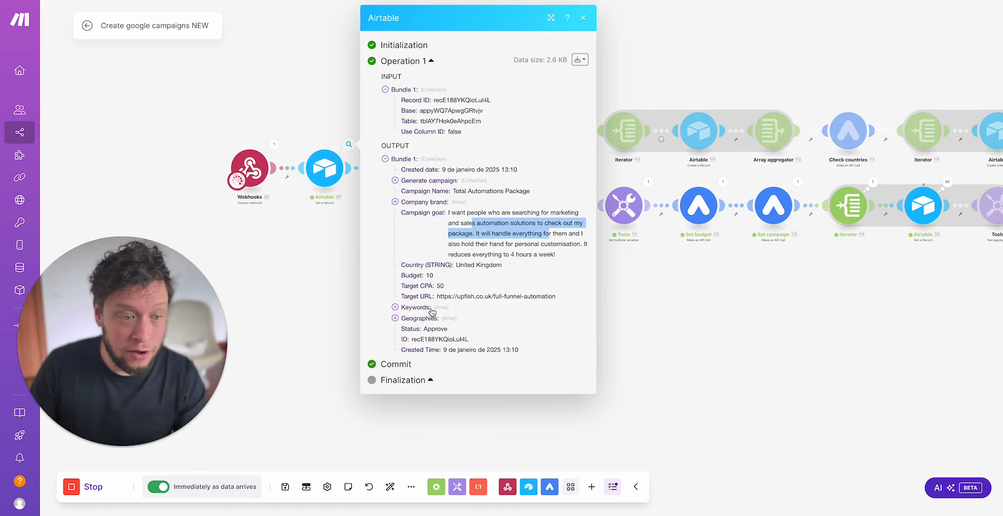
{"action": "left_click", "coordinate": [395, 307]}
{"action": "left_click", "coordinate": [432, 310]}
{"action": "left_click", "coordinate": [433, 318]}
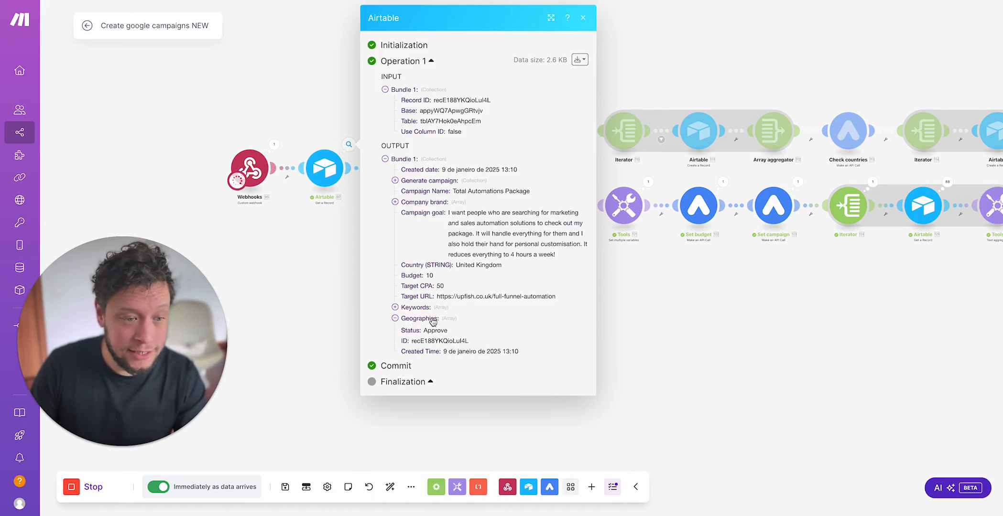
{"action": "left_click", "coordinate": [429, 207]}
{"action": "left_click", "coordinate": [351, 259]}
Step: Inspect the second Airtable Get a Record output, including the brand's status, assistant instructions and account details
{"action": "left_click", "coordinate": [427, 143]}
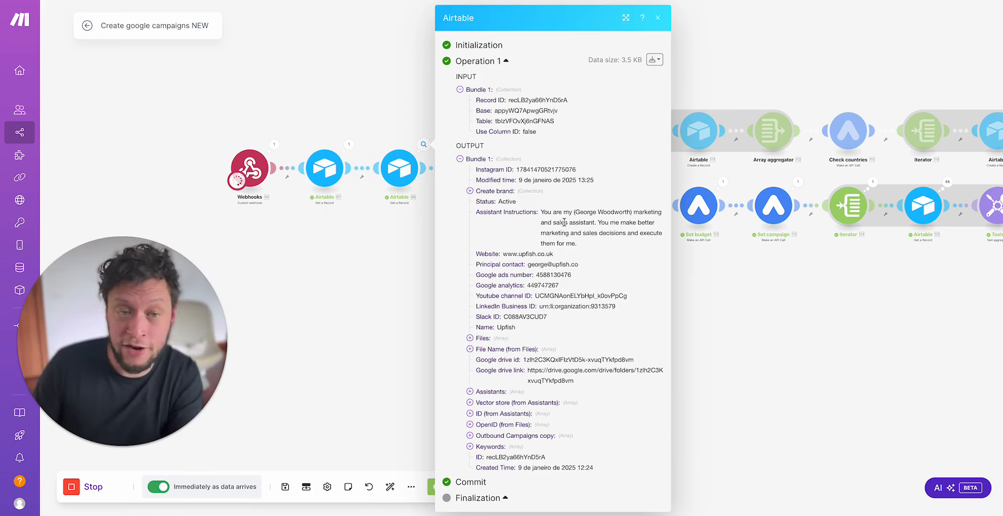
{"action": "double_click", "coordinate": [505, 203]}
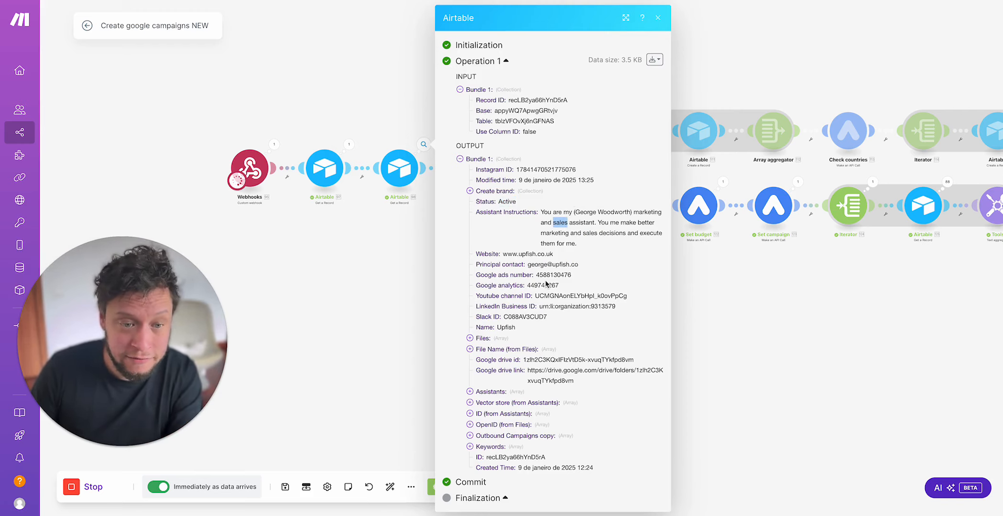
{"action": "left_click", "coordinate": [335, 361]}
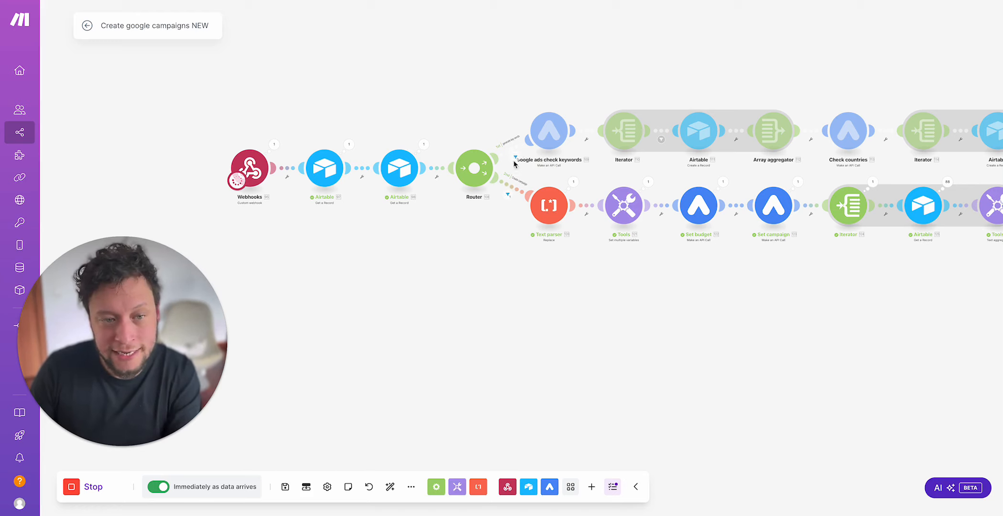
Step: Inspect the Status condition in the filter on the router's Text parser route
{"action": "left_click", "coordinate": [508, 196]}
{"action": "left_click_drag", "start_coordinate": [640, 210], "coordinate": [683, 218]}
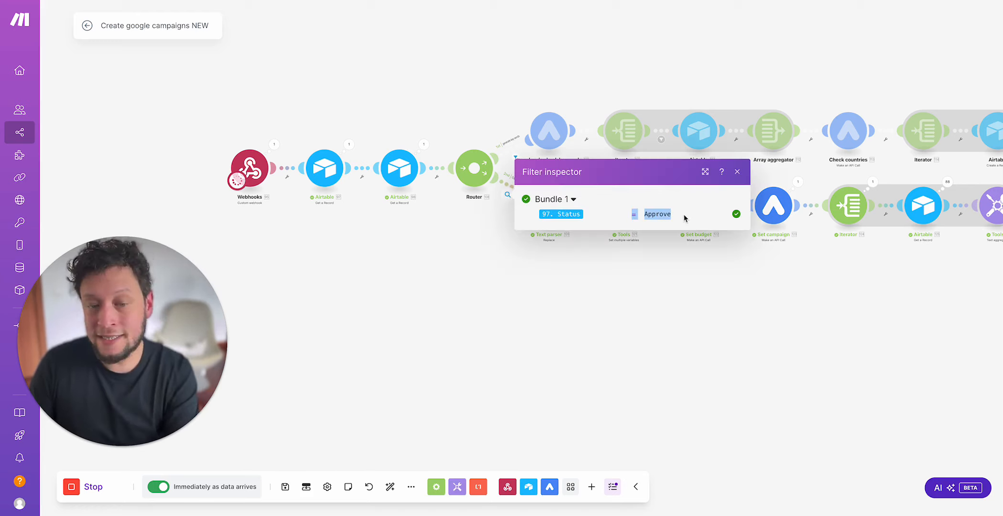
{"action": "left_click_drag", "start_coordinate": [617, 372], "coordinate": [567, 374]}
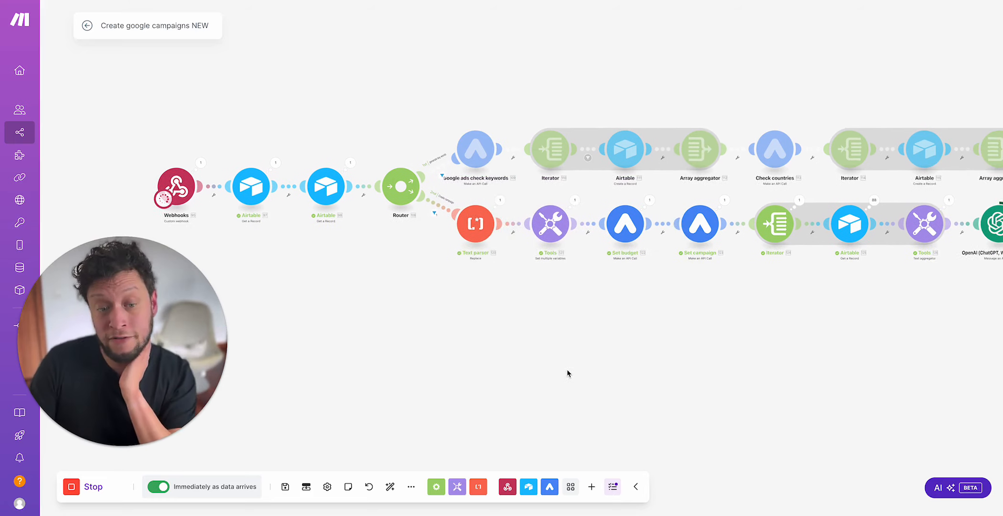
Step: Inspect the Text parser's input and output text and compare it with the campaign's Country (STRING) field in Airtable
{"action": "left_click", "coordinate": [497, 201]}
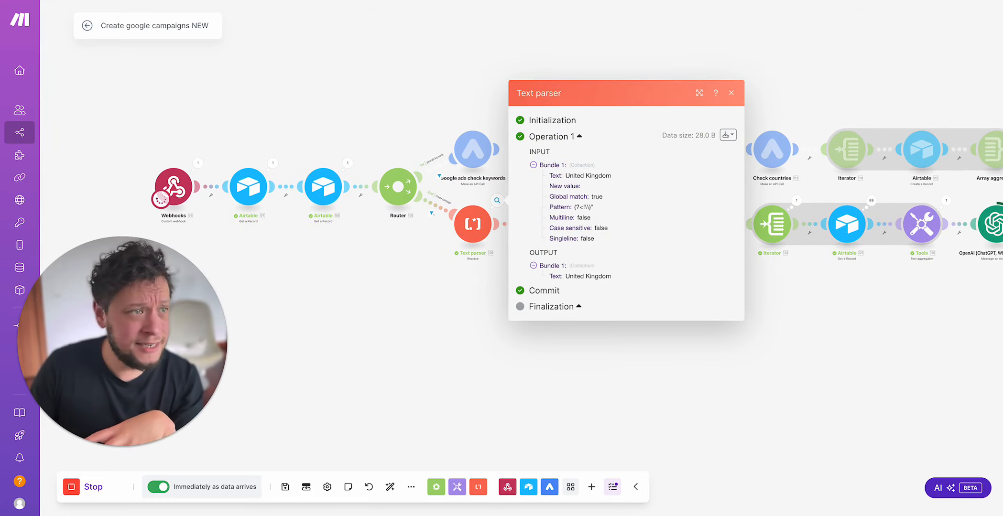
{"action": "left_click", "coordinate": [65, 0]}
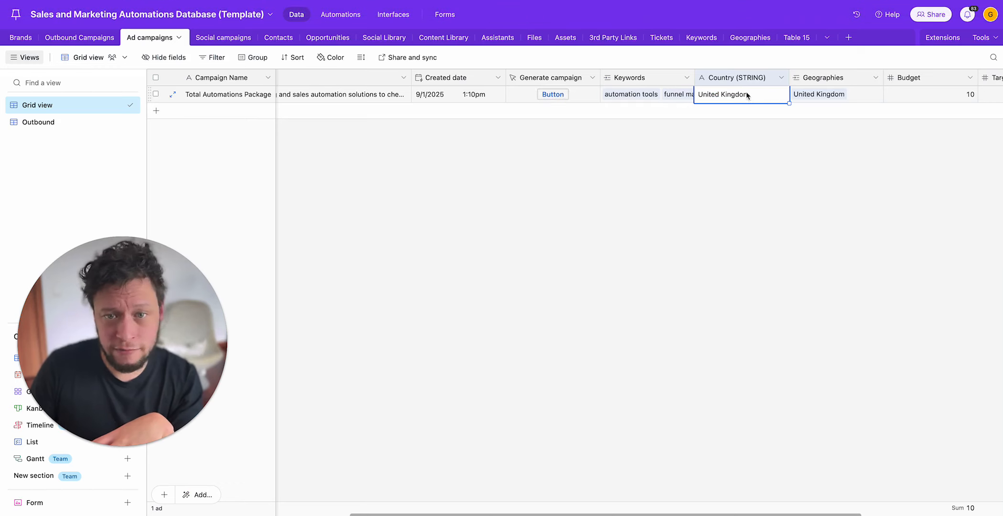
{"action": "key", "text": "super+a"}
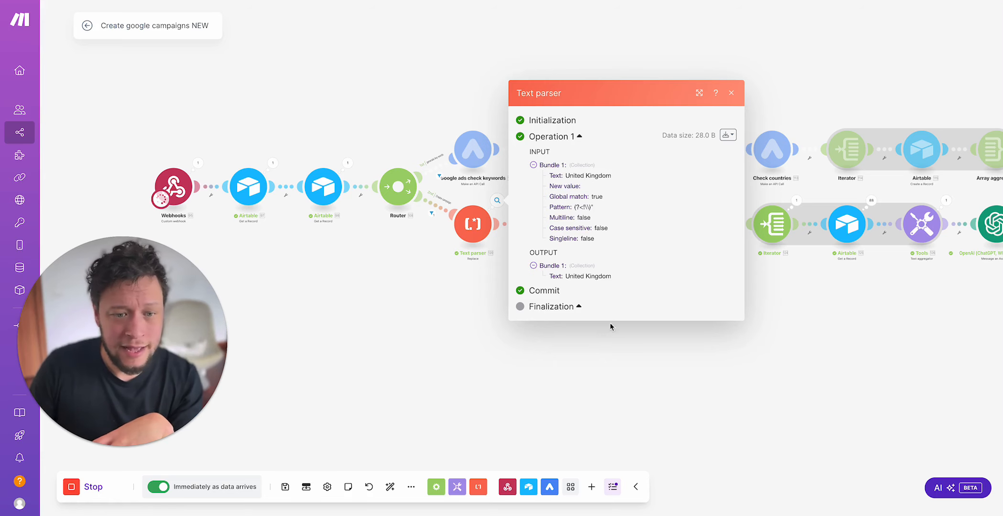
{"action": "left_click", "coordinate": [674, 451]}
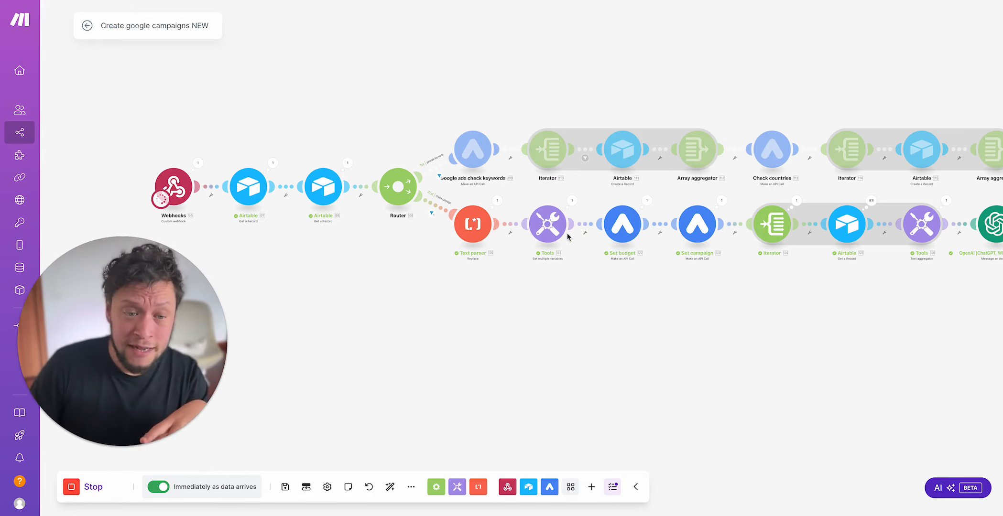
Step: Inspect the Tools module's Campaign name variable, examining the country, brand and package parts of its value
{"action": "left_click", "coordinate": [571, 208]}
{"action": "left_click", "coordinate": [633, 207]}
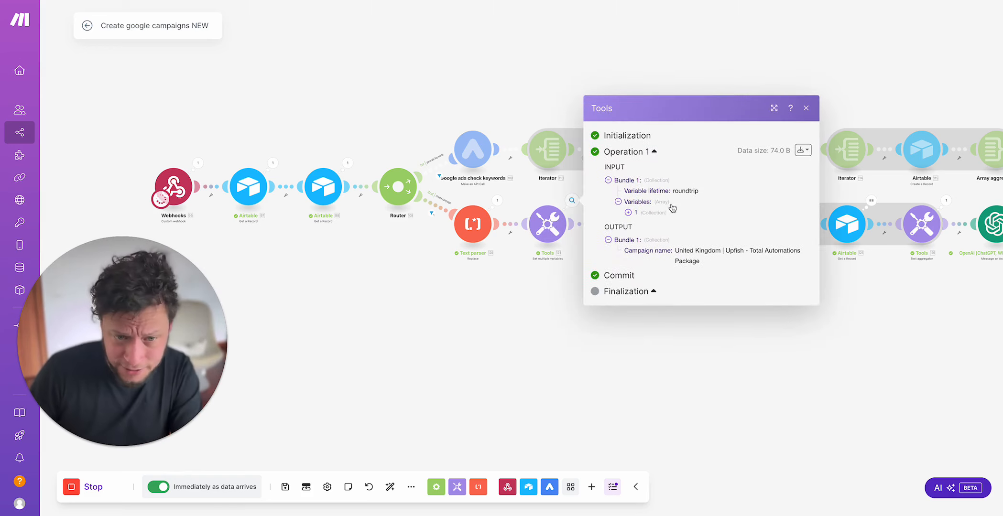
{"action": "left_click", "coordinate": [642, 209]}
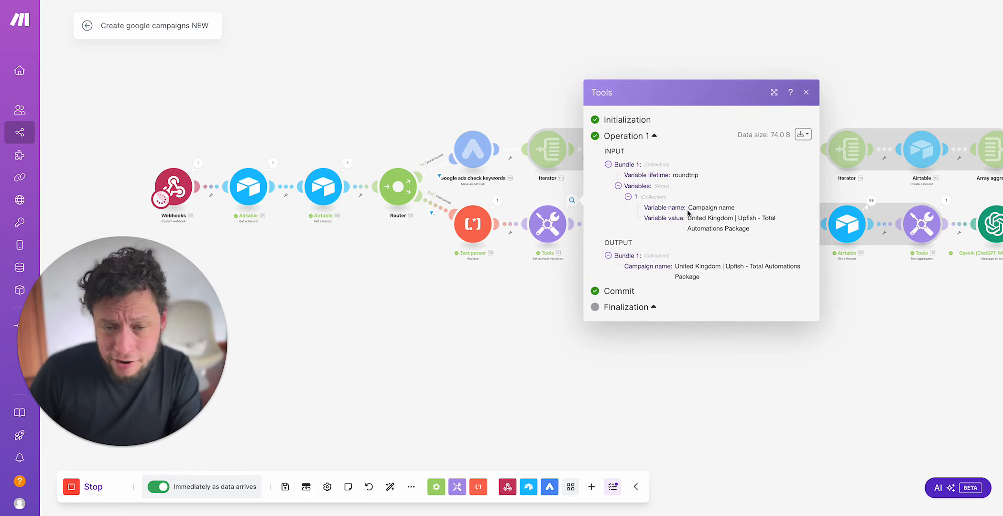
{"action": "left_click_drag", "start_coordinate": [689, 213], "coordinate": [757, 208]}
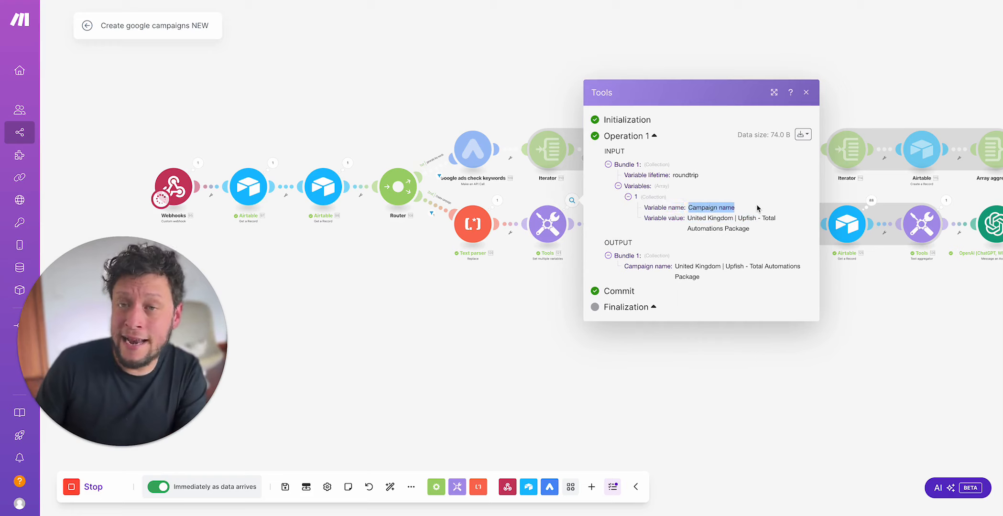
{"action": "left_click", "coordinate": [714, 225]}
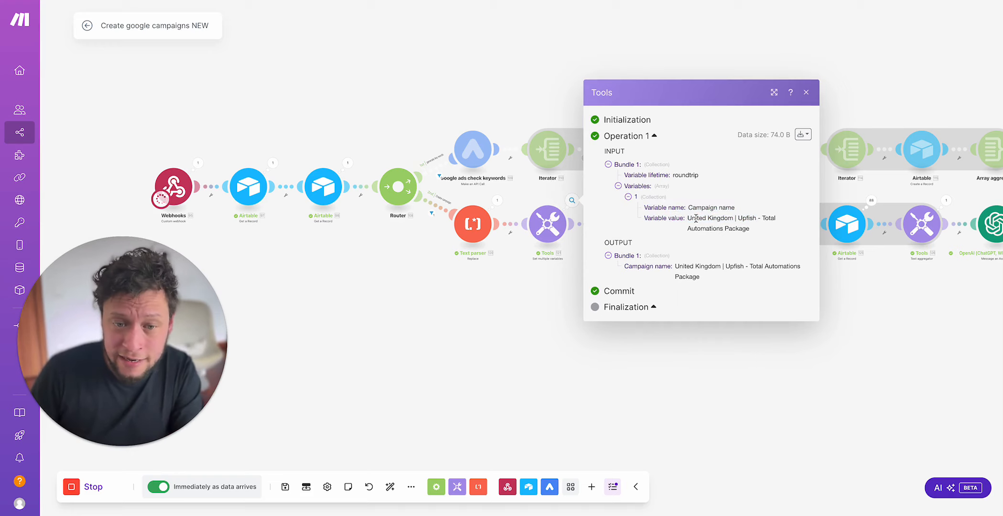
{"action": "left_click", "coordinate": [733, 218]}
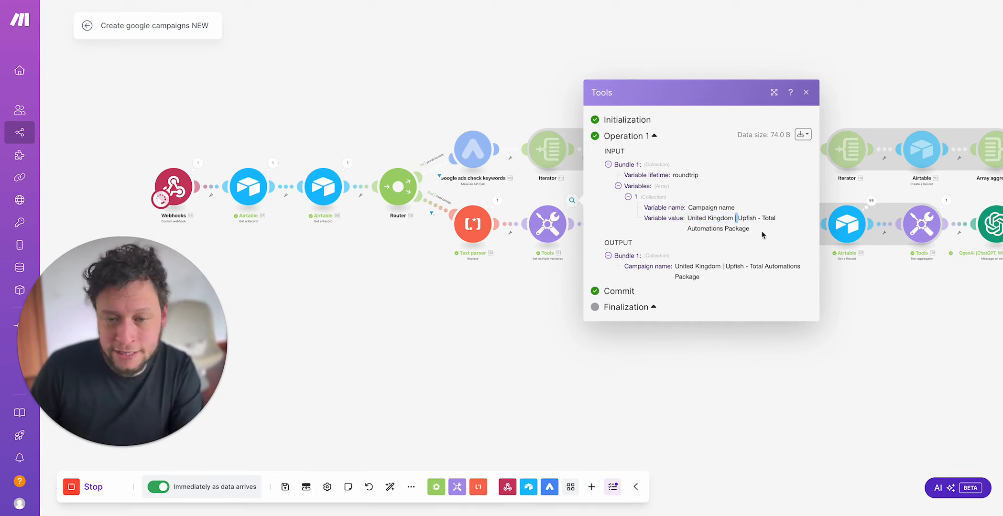
{"action": "left_click_drag", "start_coordinate": [749, 228], "coordinate": [696, 221]}
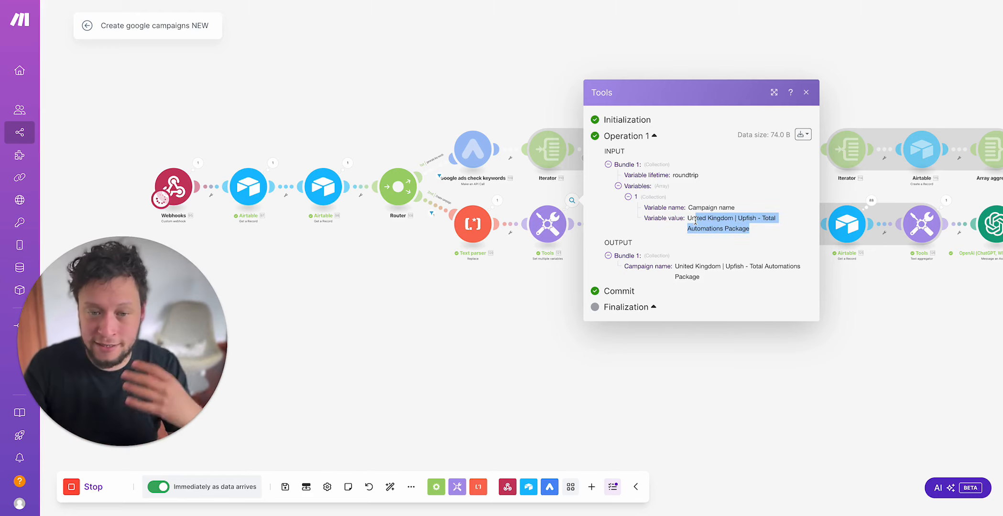
{"action": "double_click", "coordinate": [696, 219]}
{"action": "left_click_drag", "start_coordinate": [736, 218], "coordinate": [740, 229]}
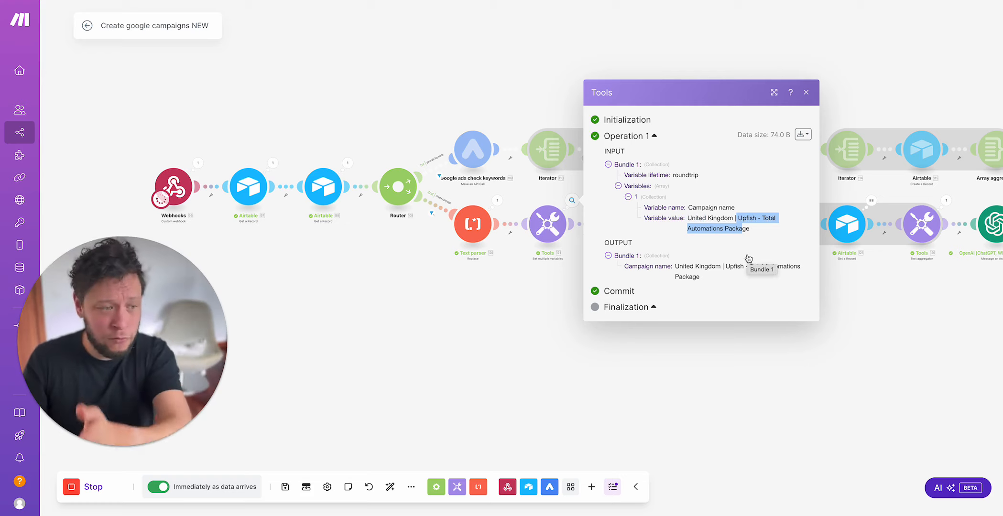
{"action": "double_click", "coordinate": [747, 218]}
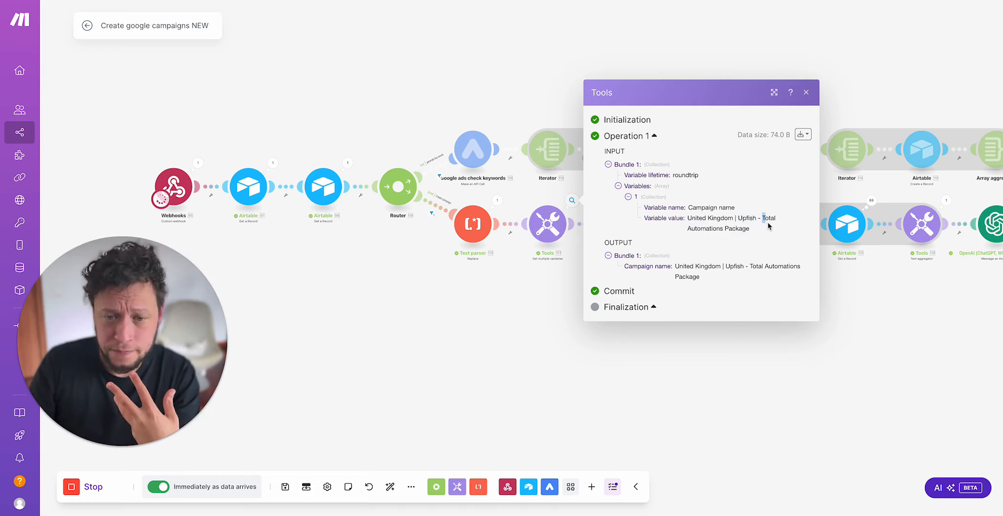
{"action": "left_click_drag", "start_coordinate": [768, 223], "coordinate": [769, 228]}
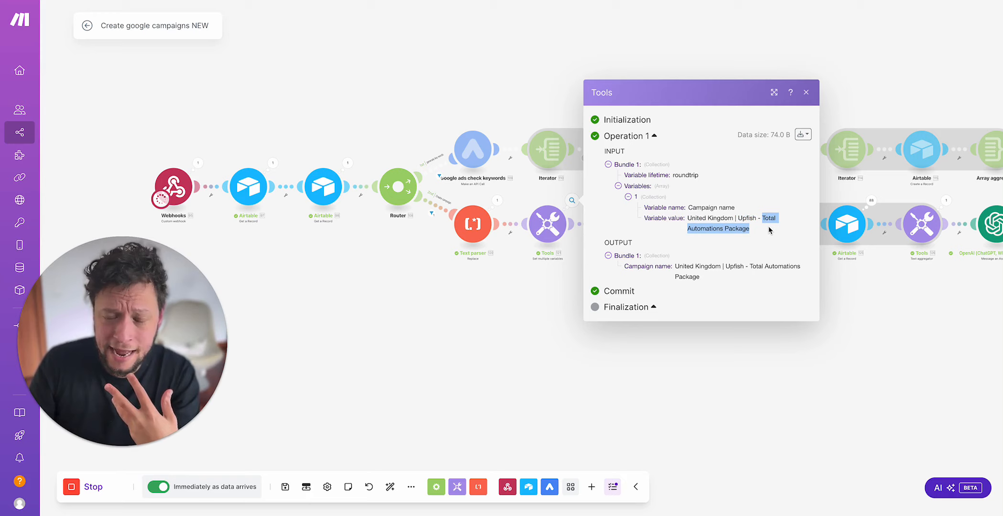
{"action": "left_click", "coordinate": [751, 406]}
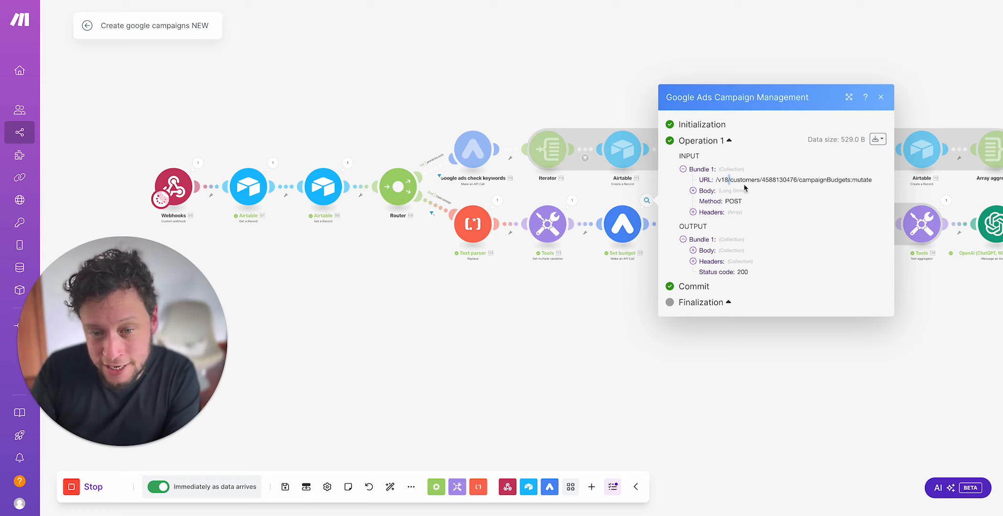
Step: Inspect the Set budget call's customer and campaignBudgets:mutate parts of the URL, and the budget name in its request body
{"action": "left_click_drag", "start_coordinate": [762, 179], "coordinate": [800, 180]}
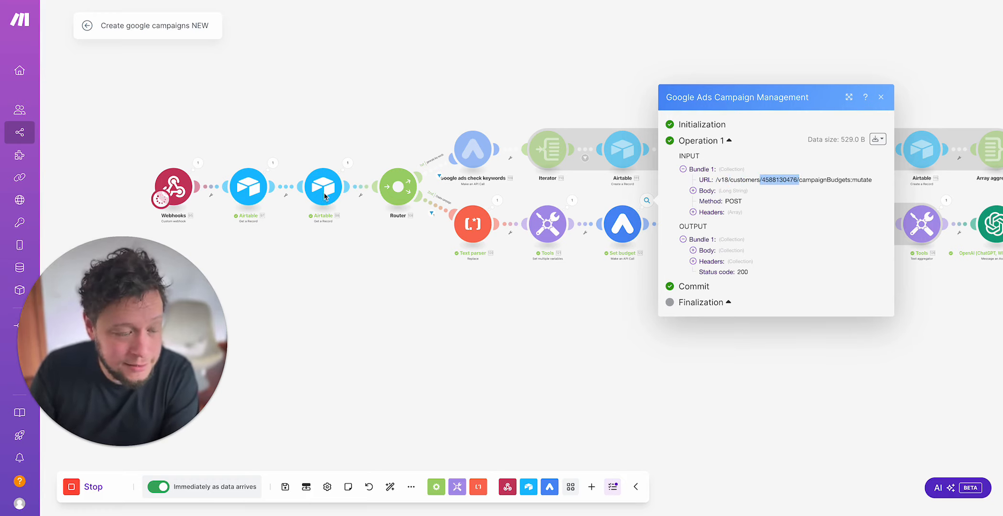
{"action": "left_click", "coordinate": [772, 184]}
{"action": "left_click_drag", "start_coordinate": [763, 180], "coordinate": [873, 181]}
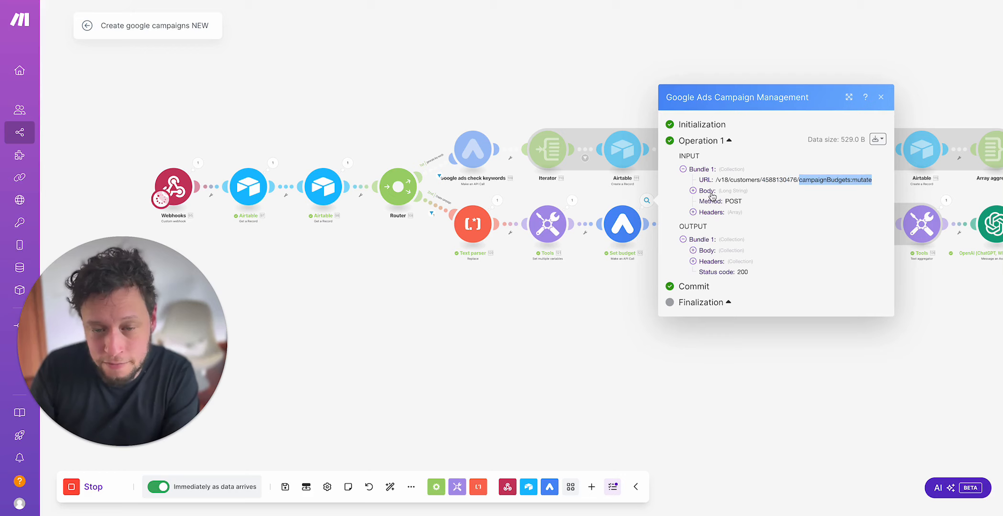
{"action": "left_click", "coordinate": [711, 193]}
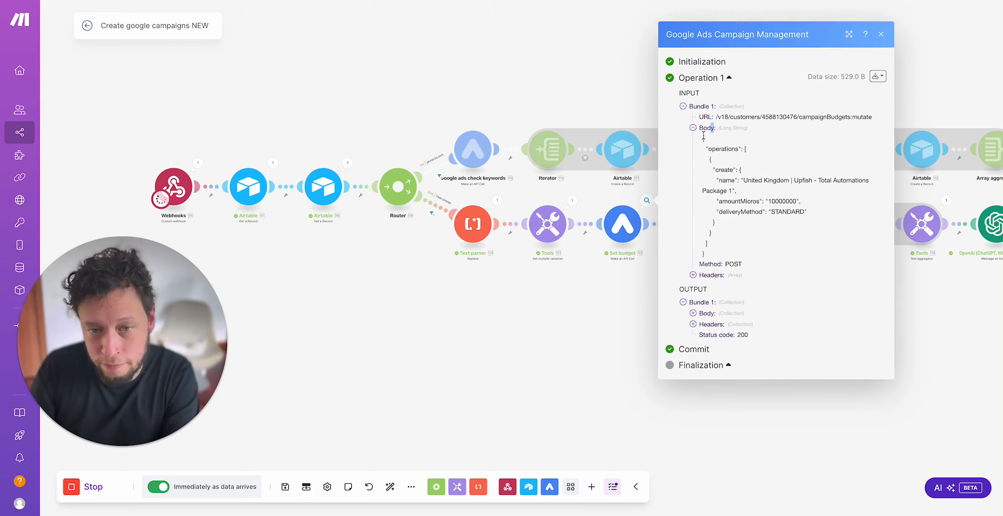
{"action": "mouse_move", "coordinate": [707, 145]}
{"action": "left_mouse_down"}
{"action": "mouse_move", "coordinate": [784, 145]}
{"action": "mouse_move", "coordinate": [703, 140]}
{"action": "left_mouse_up"}
{"action": "left_click", "coordinate": [730, 175]}
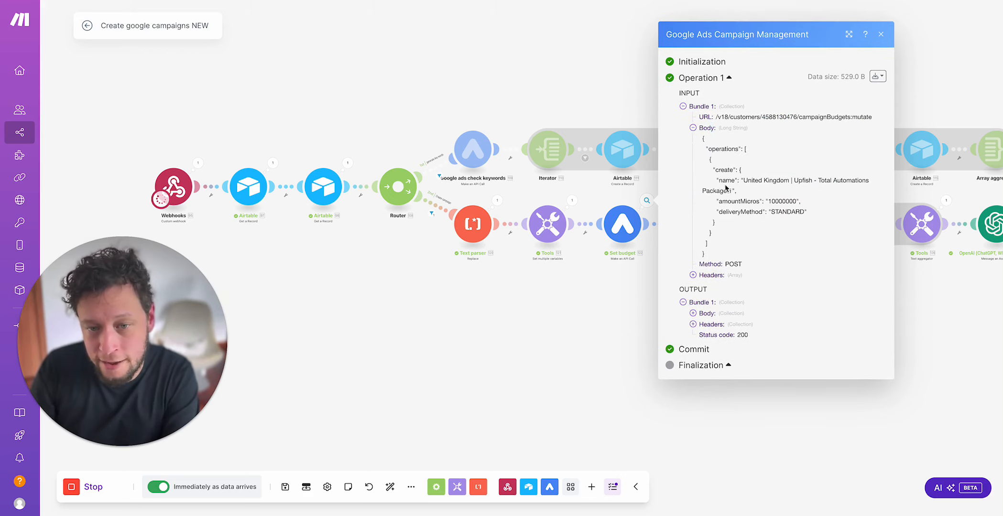
{"action": "left_click_drag", "start_coordinate": [744, 180], "coordinate": [731, 190]}
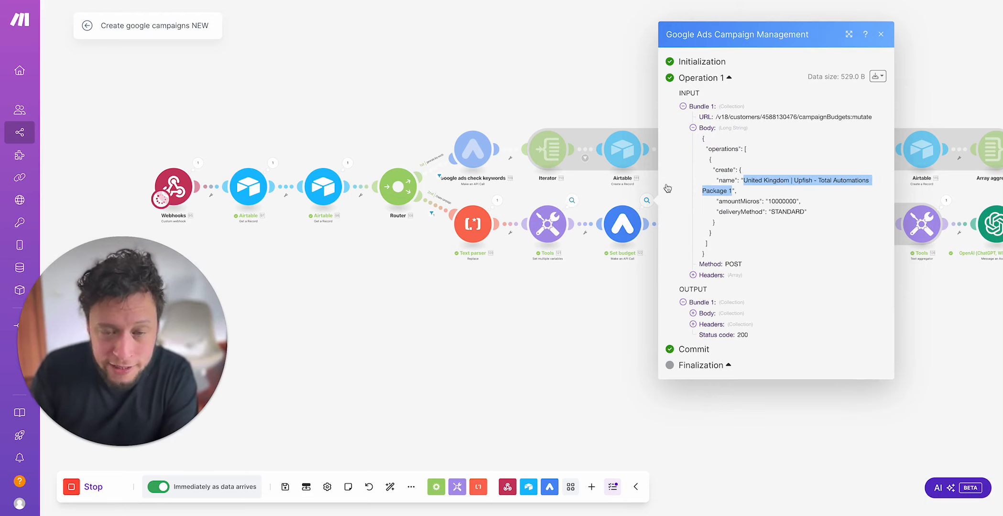
{"action": "left_click", "coordinate": [779, 180]}
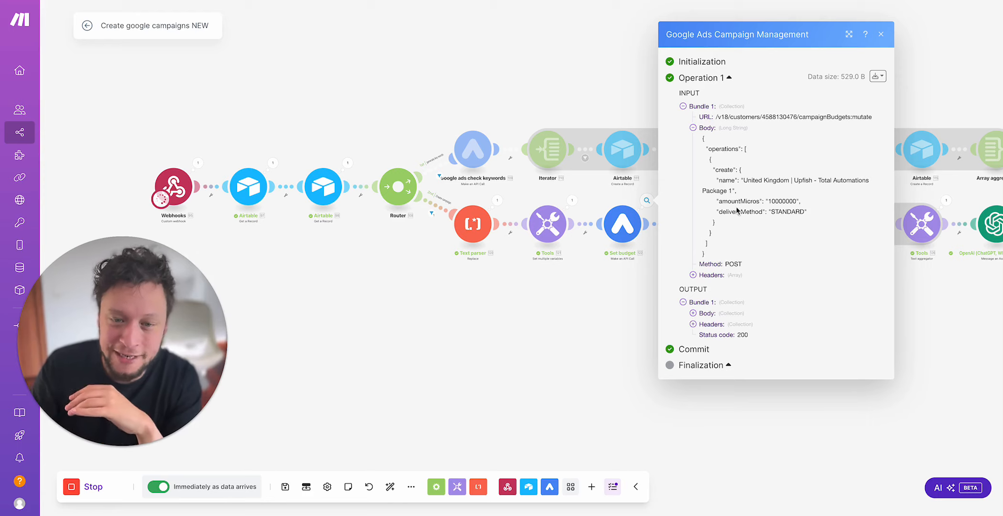
Step: Compare the request body's amountMicros value with the campaign's Budget field in Airtable, returning to the Make scenario
{"action": "left_click_drag", "start_coordinate": [741, 201], "coordinate": [797, 203]}
{"action": "left_click", "coordinate": [789, 204]}
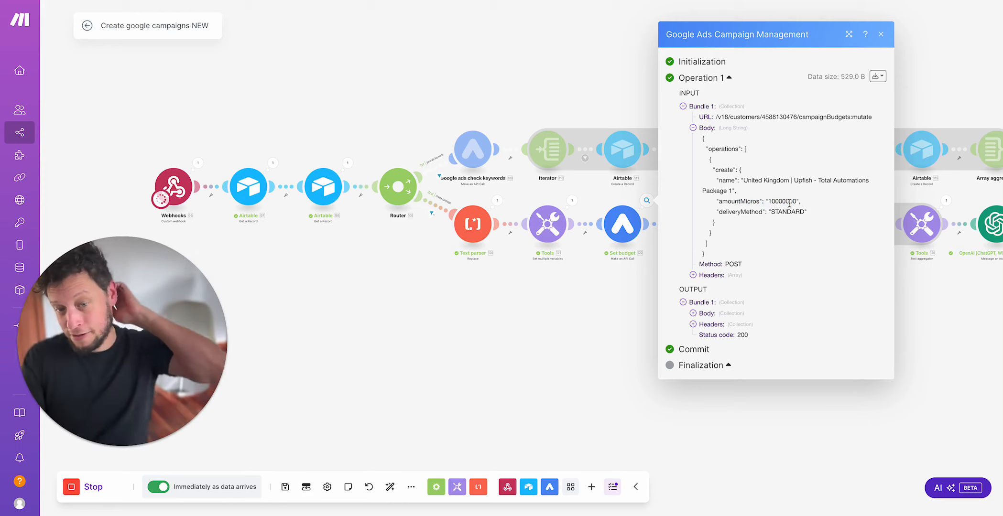
{"action": "double_click", "coordinate": [790, 202]}
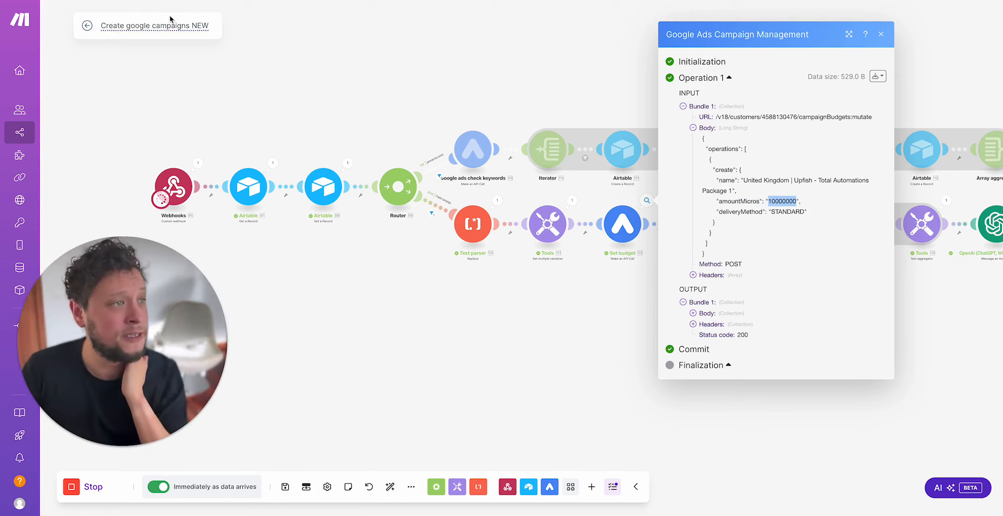
{"action": "left_click", "coordinate": [159, 1]}
{"action": "left_click", "coordinate": [923, 97]}
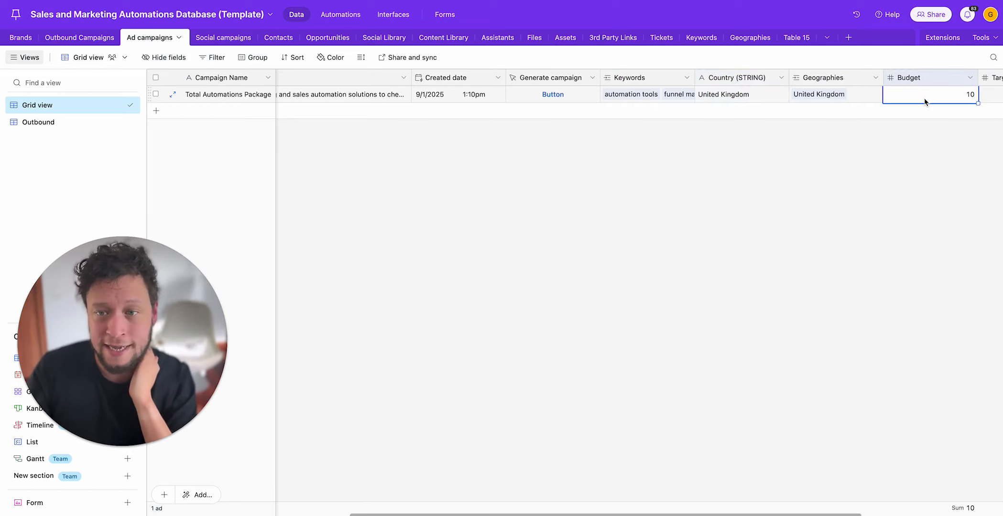
{"action": "left_click", "coordinate": [335, 1]}
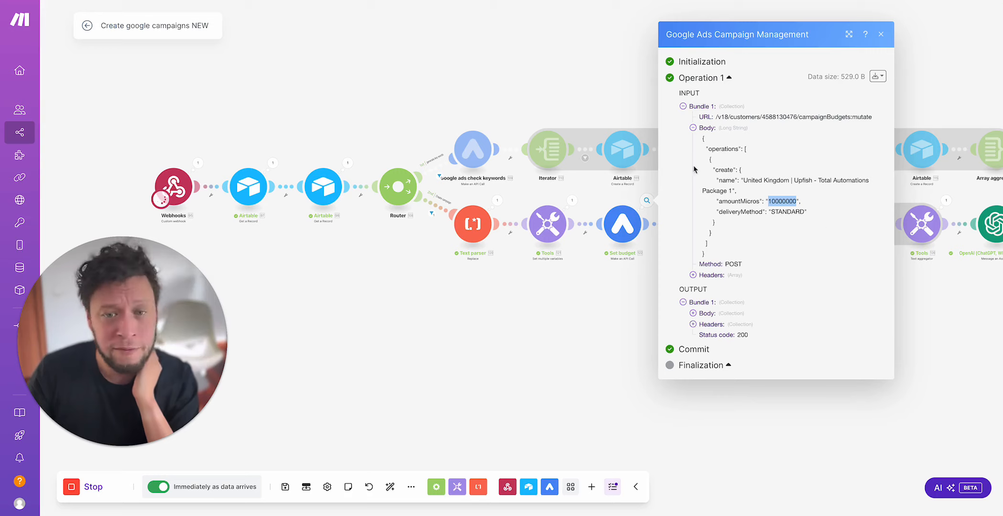
Step: Examine the zeros of the amountMicros value in the Set budget request body
{"action": "left_click", "coordinate": [780, 209]}
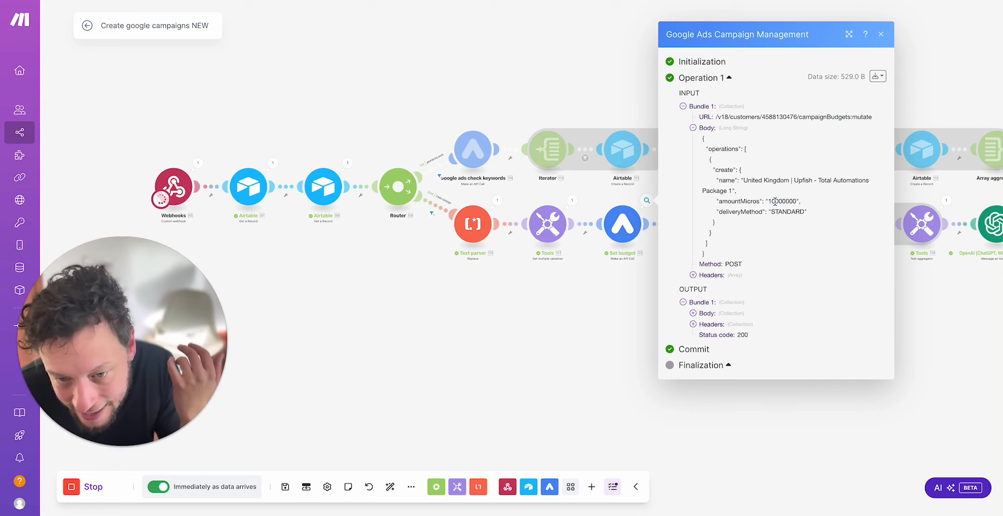
{"action": "left_click_drag", "start_coordinate": [773, 201], "coordinate": [796, 201]}
{"action": "right_click", "coordinate": [796, 201]}
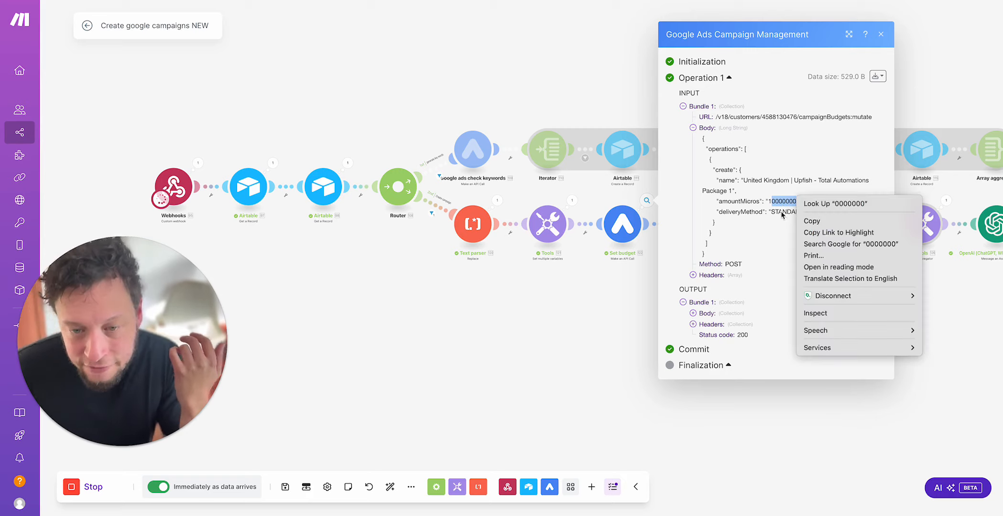
{"action": "left_click", "coordinate": [783, 215]}
{"action": "left_click", "coordinate": [784, 210]}
{"action": "left_click_drag", "start_coordinate": [772, 201], "coordinate": [778, 202]}
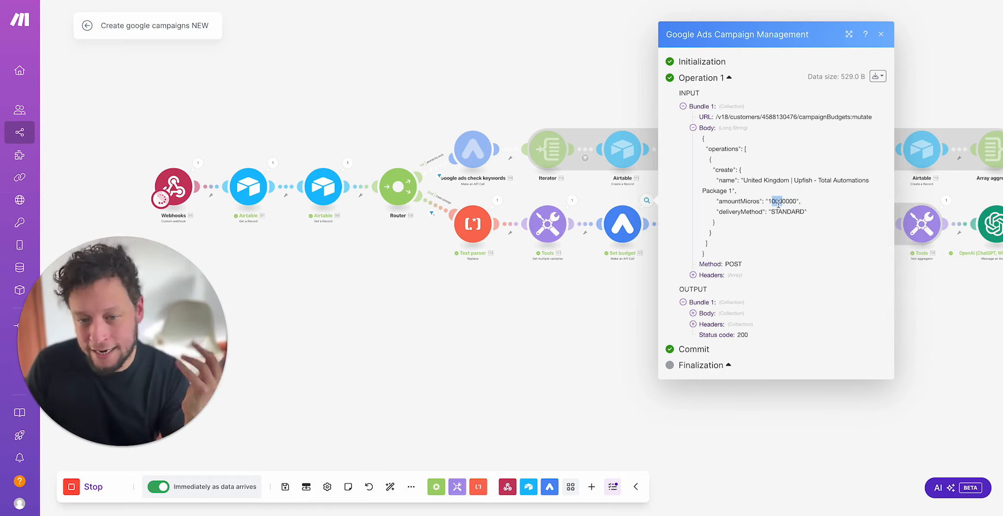
Step: Inspect the resourceName in the Set budget output body and check the Shared budgets page in Google Ads, returning to Make
{"action": "left_click", "coordinate": [709, 314]}
{"action": "left_click", "coordinate": [740, 319]}
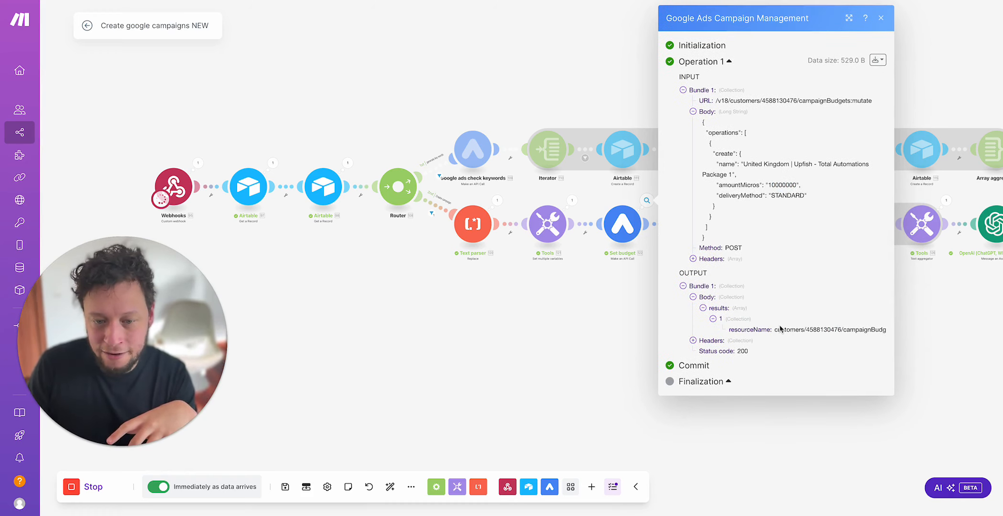
{"action": "left_click_drag", "start_coordinate": [808, 329], "coordinate": [885, 340]}
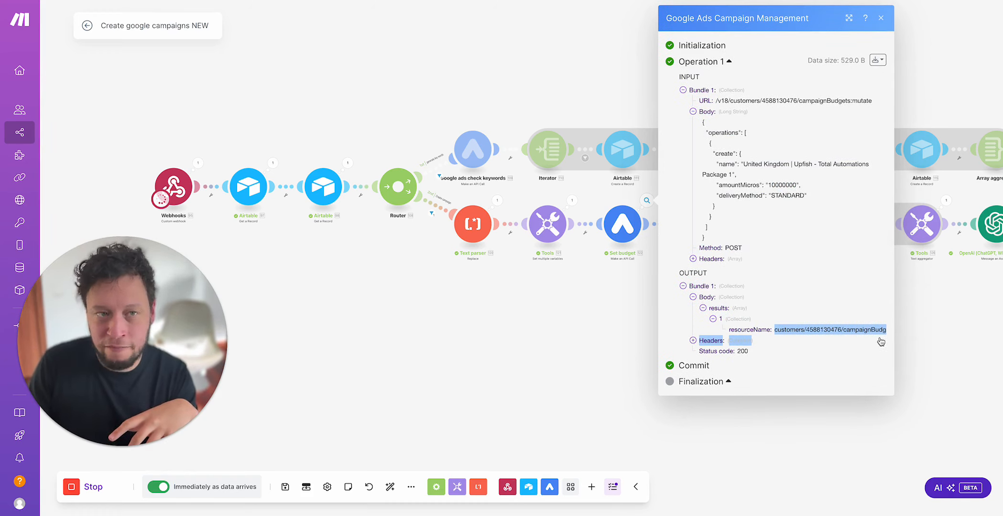
{"action": "key", "text": "ctrl+Tab"}
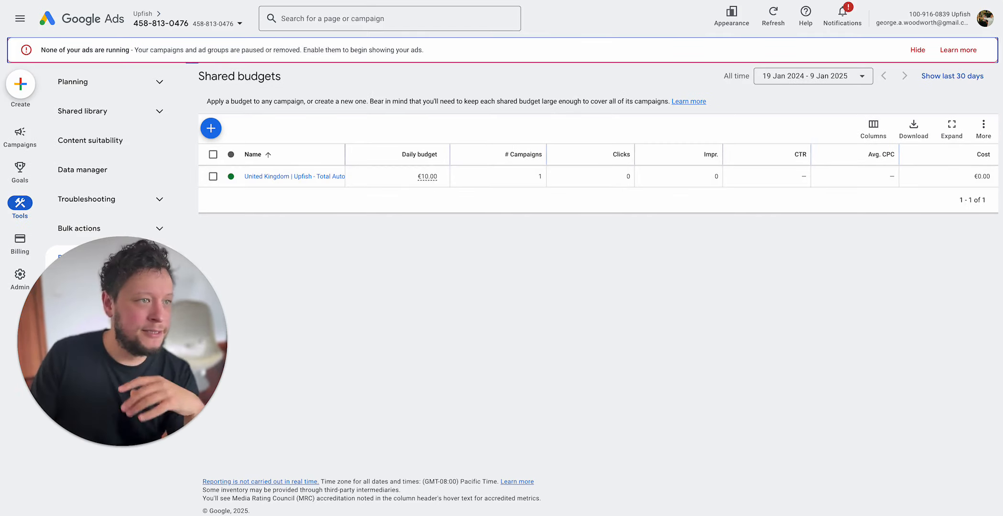
{"action": "left_click", "coordinate": [287, 1]}
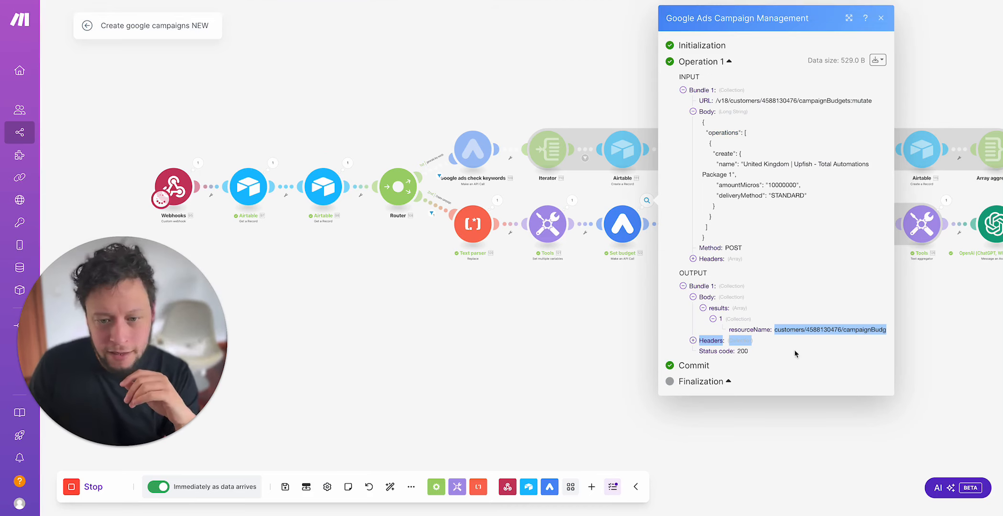
Step: Enlarge the Set budget execution details, examine the budget ID in the full resourceName, and close the details
{"action": "triple_click", "coordinate": [803, 330]}
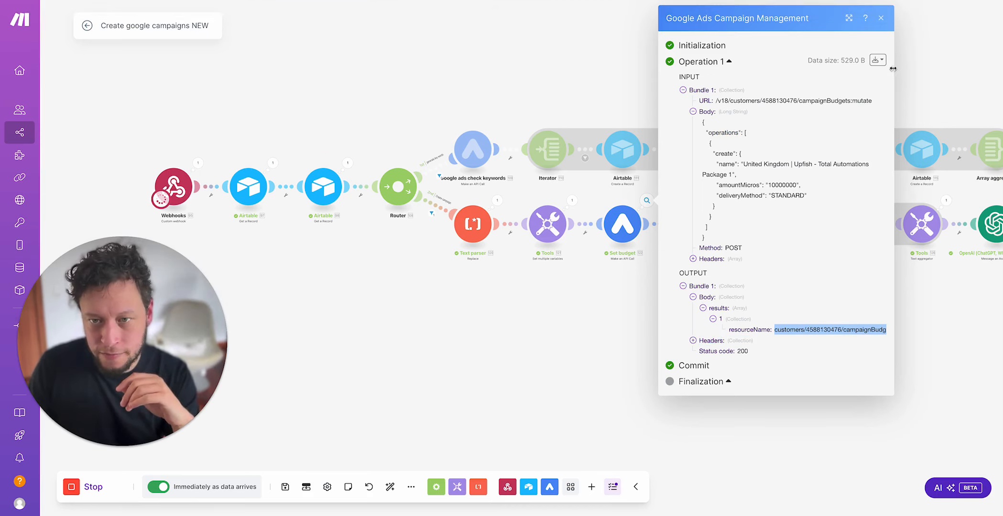
{"action": "left_click", "coordinate": [849, 17]}
{"action": "left_click", "coordinate": [409, 340]}
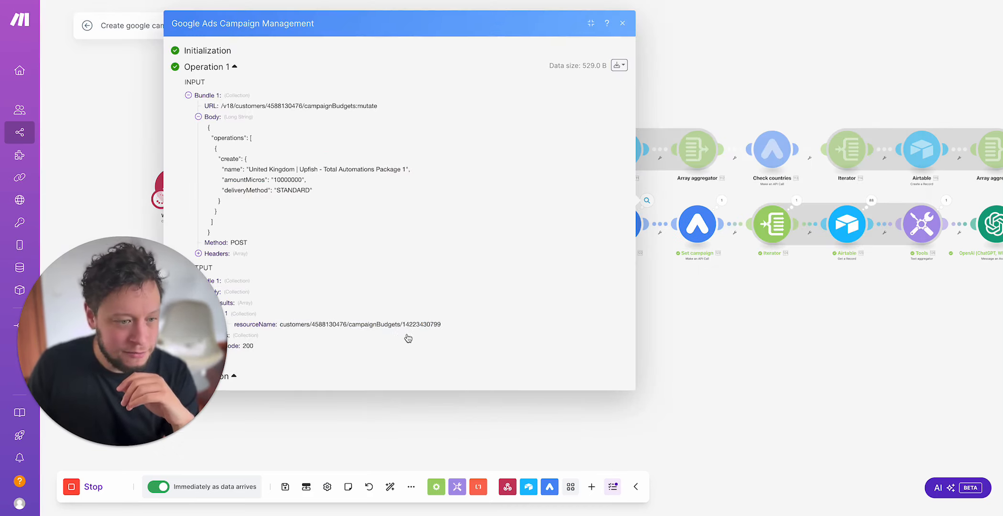
{"action": "left_click_drag", "start_coordinate": [389, 319], "coordinate": [415, 319]}
{"action": "double_click", "coordinate": [421, 319]}
{"action": "left_click", "coordinate": [831, 316]}
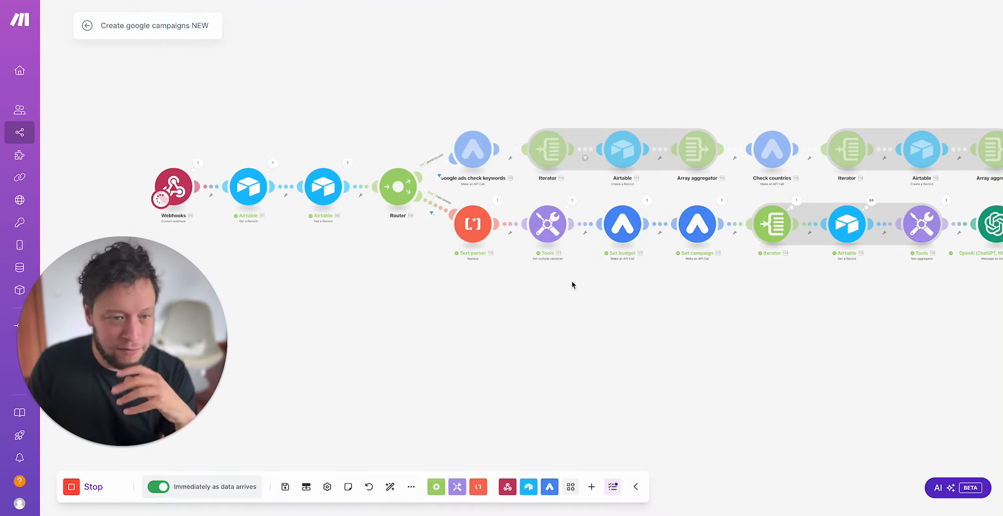
Step: Open the Set campaign module's execution details and examine the customer ID and campaigns:mutate endpoint in the request URL
{"action": "left_click_drag", "start_coordinate": [660, 335], "coordinate": [467, 352]}
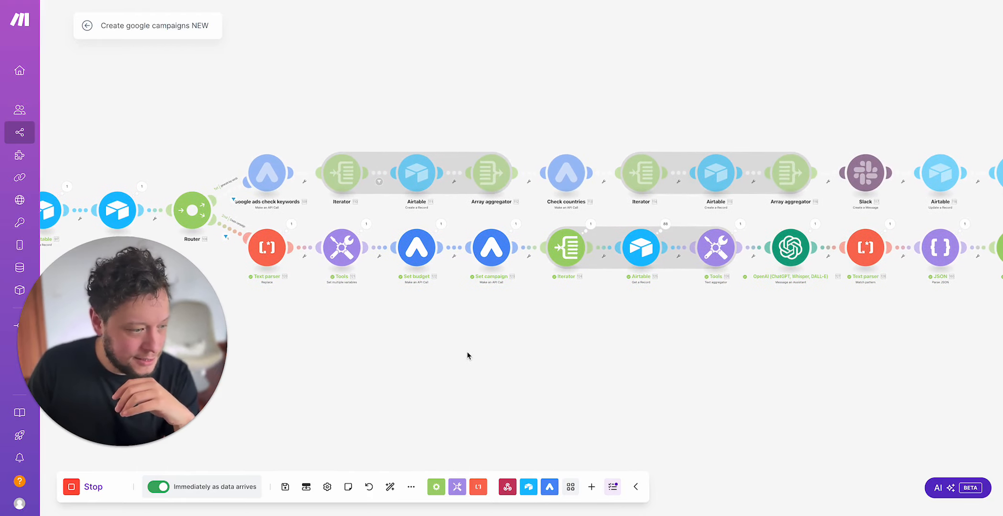
{"action": "left_click", "coordinate": [515, 223]}
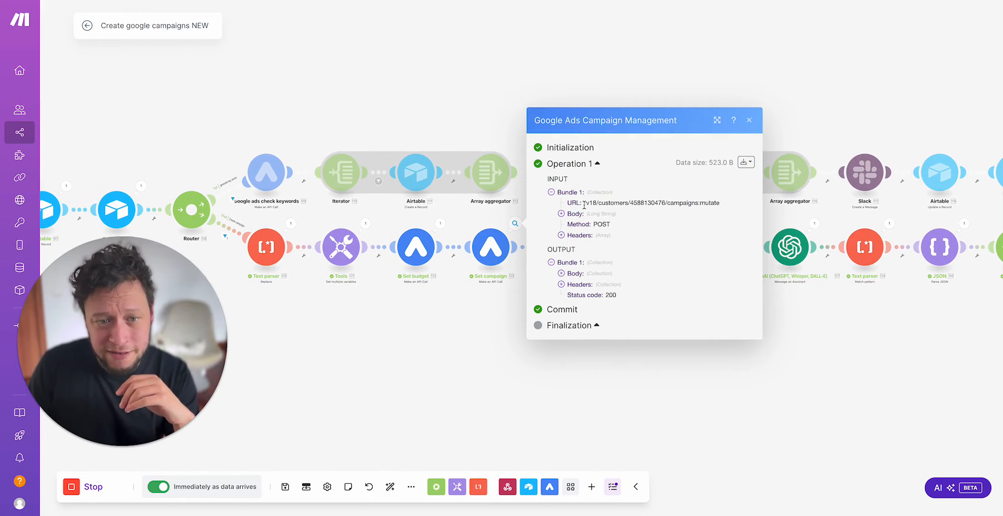
{"action": "left_click_drag", "start_coordinate": [584, 205], "coordinate": [631, 204]}
{"action": "left_click", "coordinate": [616, 206]}
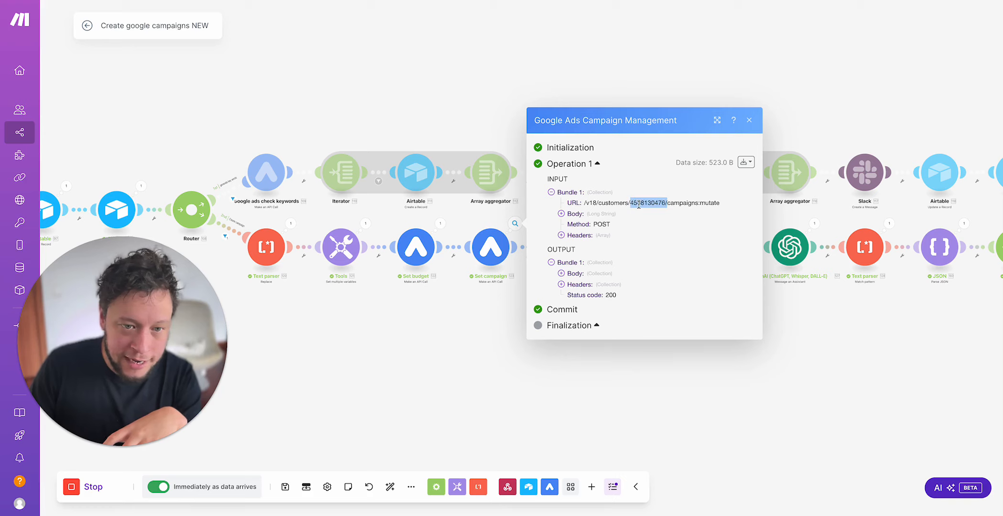
{"action": "left_click", "coordinate": [693, 207]}
Step: Expand the Set campaign request body and examine its operations, name, status and advertisingChannelType entries
{"action": "left_click", "coordinate": [584, 214]}
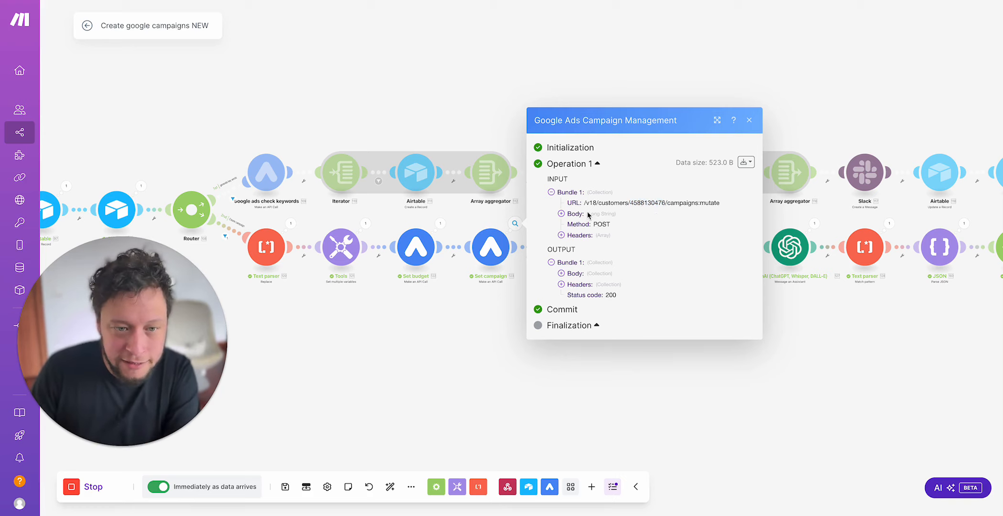
{"action": "double_click", "coordinate": [581, 133]}
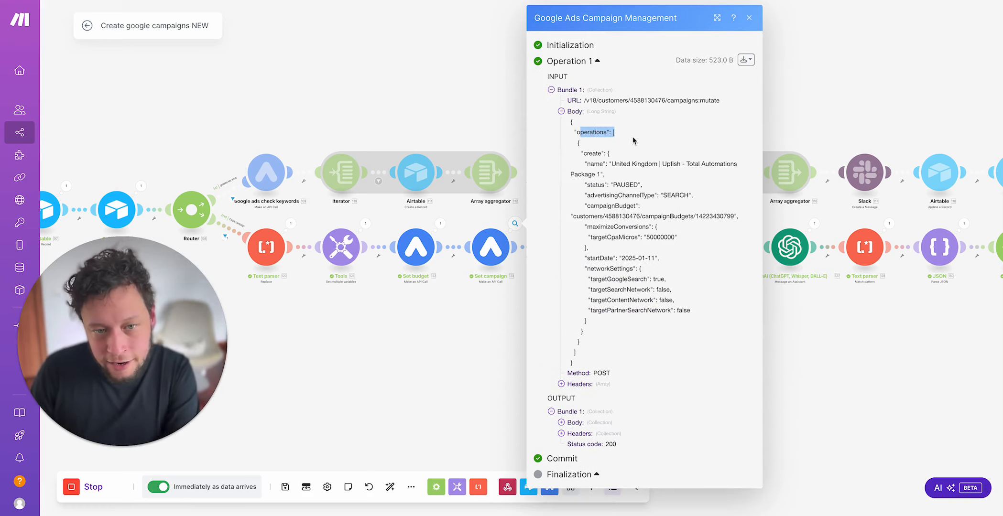
{"action": "left_click", "coordinate": [598, 161]}
{"action": "left_click_drag", "start_coordinate": [611, 163], "coordinate": [602, 174]}
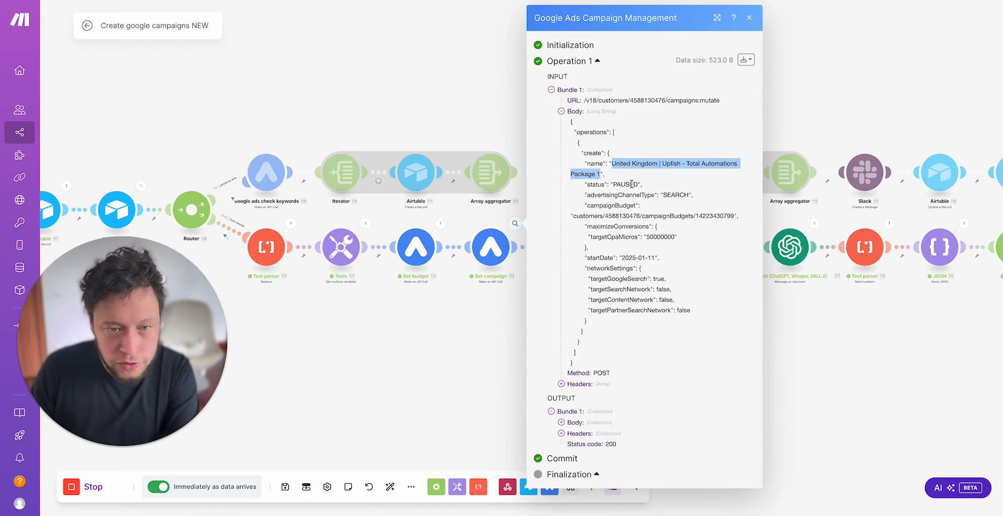
{"action": "double_click", "coordinate": [619, 185]}
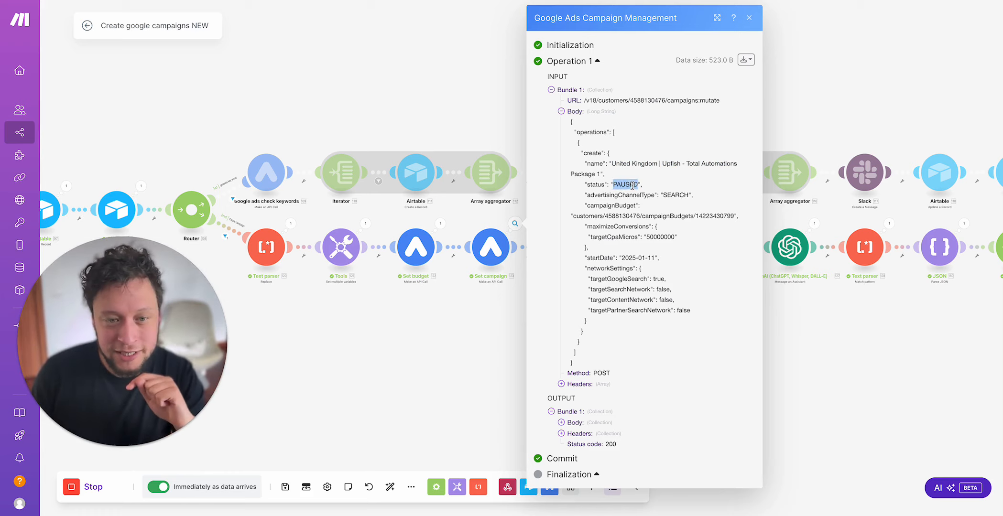
{"action": "triple_click", "coordinate": [632, 185]}
{"action": "left_click", "coordinate": [627, 205]}
{"action": "left_click_drag", "start_coordinate": [605, 195], "coordinate": [674, 195]}
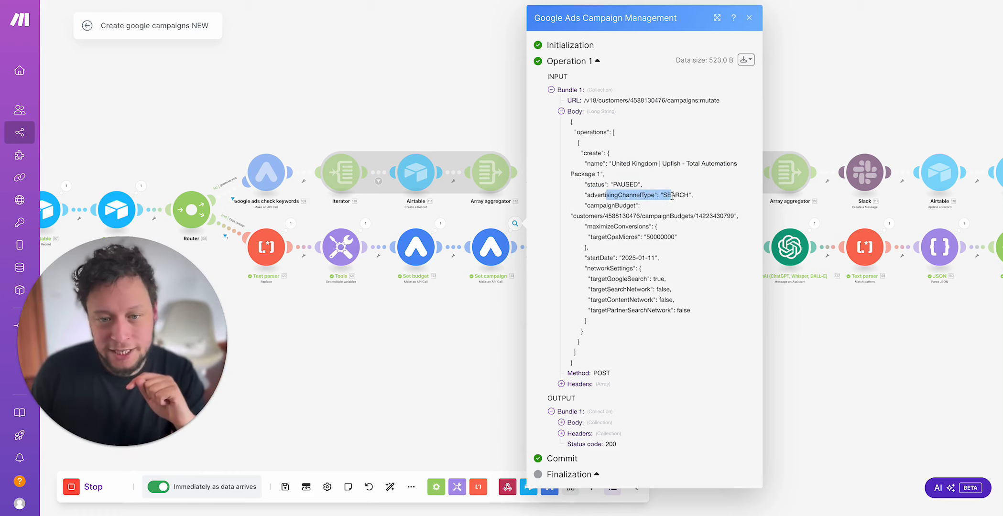
{"action": "double_click", "coordinate": [679, 196]}
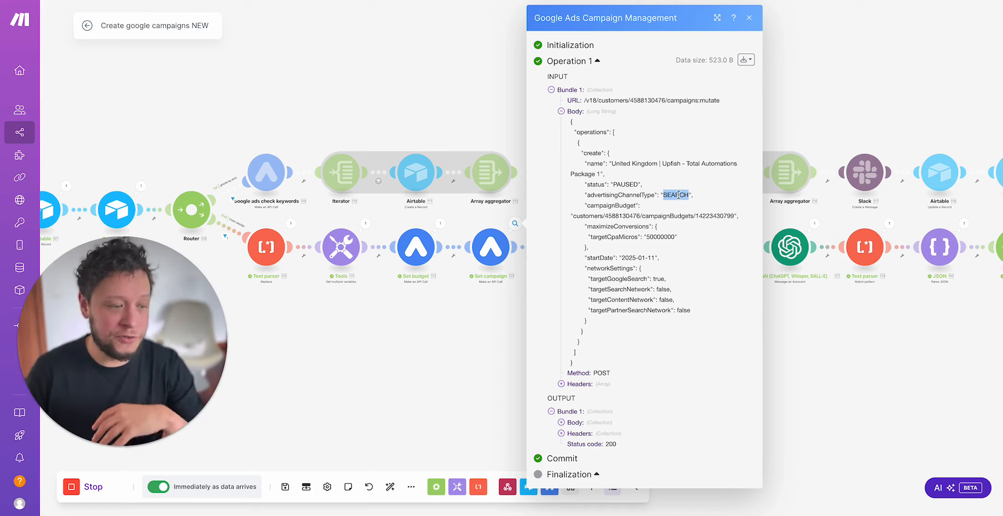
Step: Examine the full campaignBudget resource path in the Set campaign request body
{"action": "left_click", "coordinate": [638, 214]}
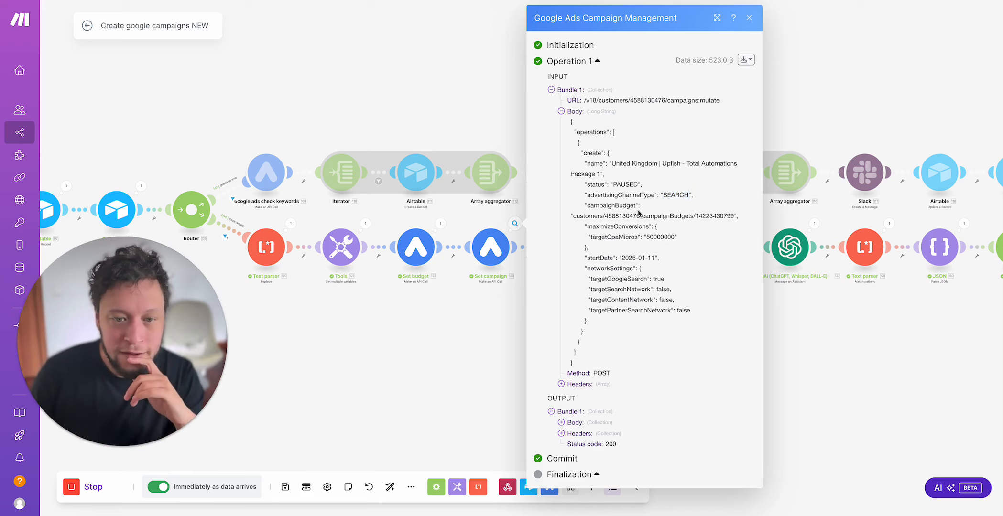
{"action": "double_click", "coordinate": [625, 216]}
{"action": "left_click", "coordinate": [637, 219]}
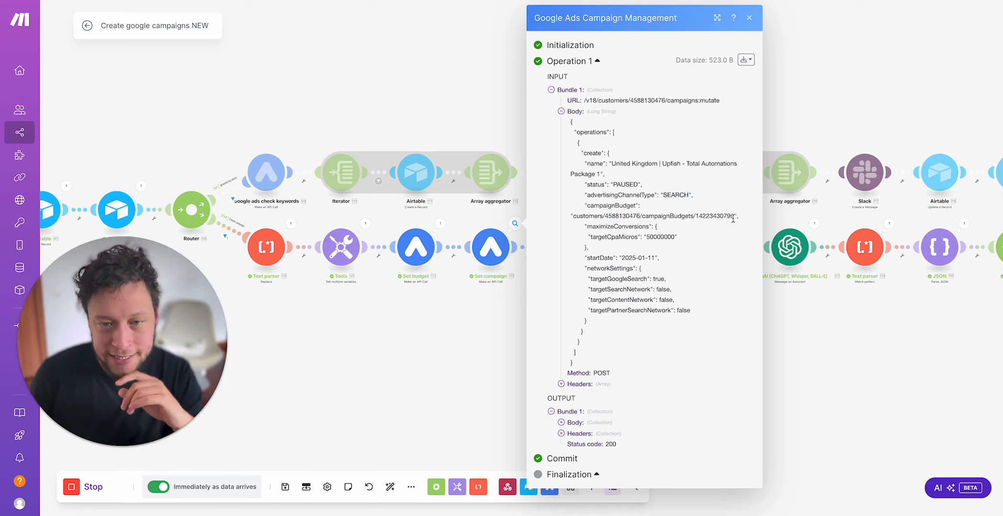
{"action": "left_click_drag", "start_coordinate": [733, 218], "coordinate": [568, 222]}
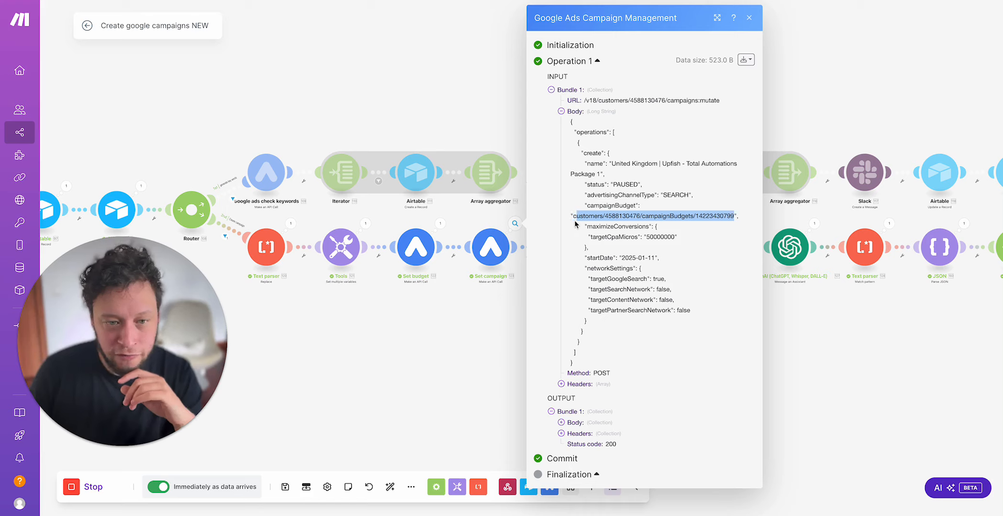
{"action": "left_click", "coordinate": [702, 218]}
Step: Expand the Set budget output body, enlarge the details to check the budget ID in its resourceName, and close them
{"action": "left_click", "coordinate": [441, 224]}
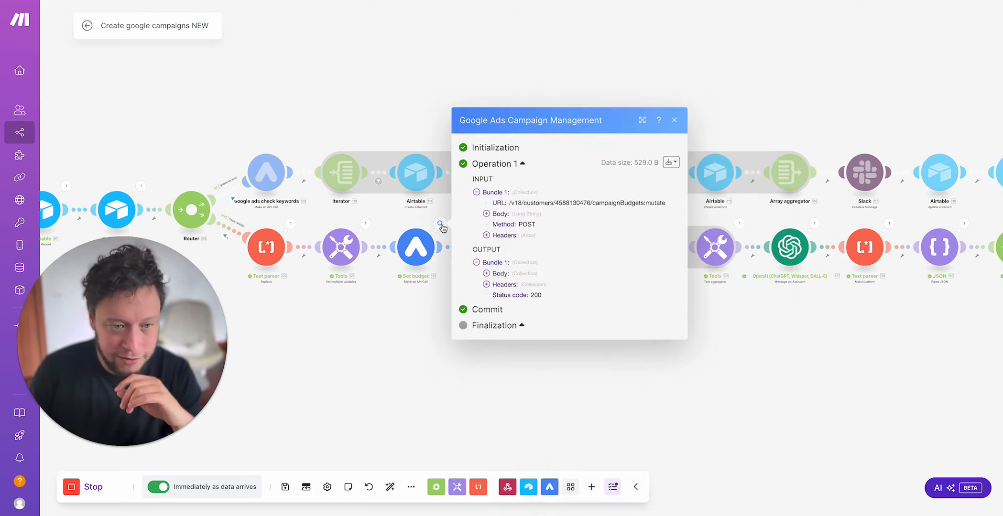
{"action": "left_click", "coordinate": [514, 275]}
{"action": "left_click", "coordinate": [512, 279]}
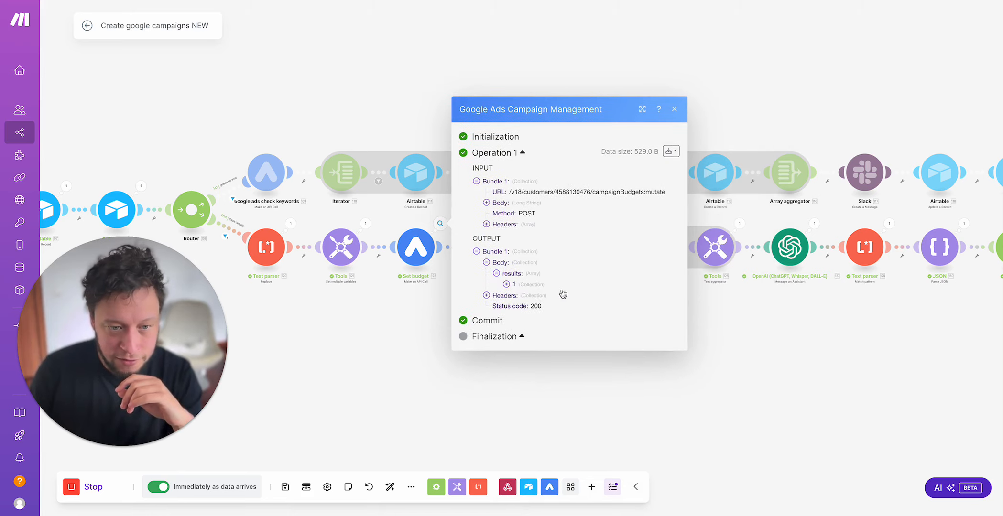
{"action": "left_click", "coordinate": [643, 105]}
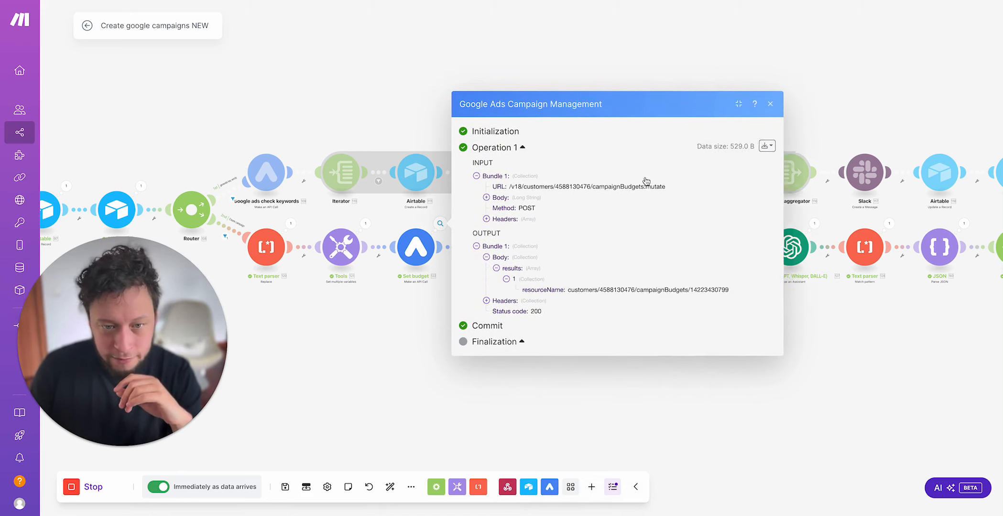
{"action": "left_click_drag", "start_coordinate": [696, 291], "coordinate": [728, 291]}
{"action": "left_click", "coordinate": [387, 341]}
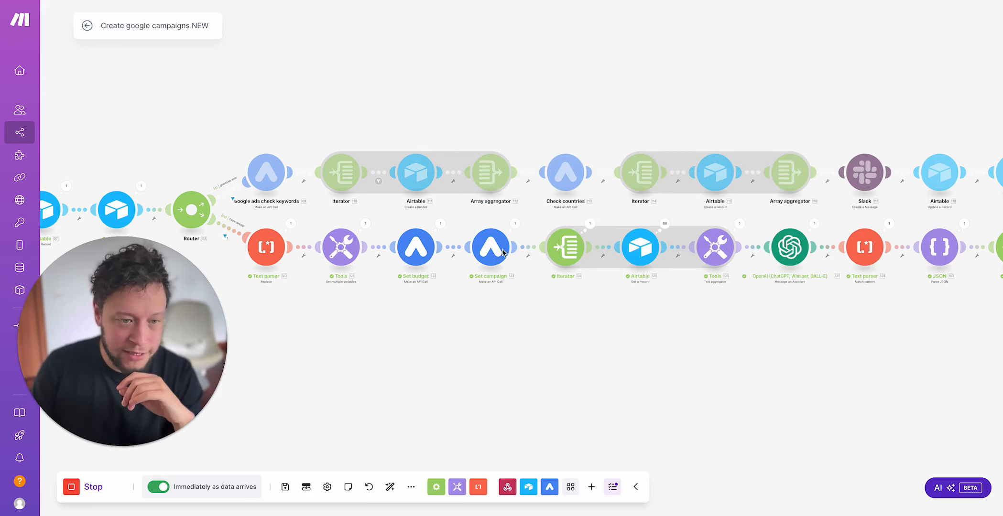
Step: Reopen the Set campaign details and compare targetCpaMicros under maximizeConversions with the target field beside Budget in Airtable
{"action": "left_click", "coordinate": [517, 227]}
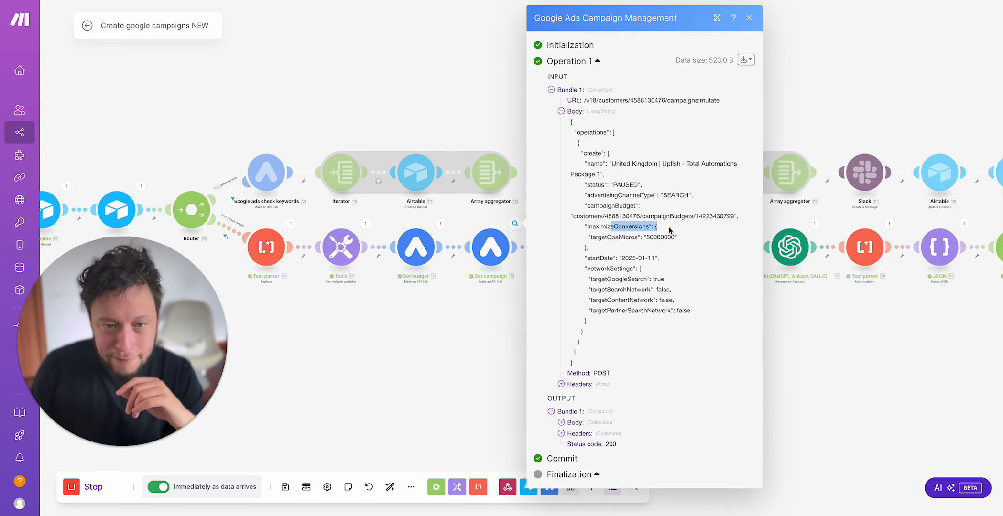
{"action": "left_click", "coordinate": [615, 237]}
{"action": "left_click_drag", "start_coordinate": [604, 238], "coordinate": [654, 238]}
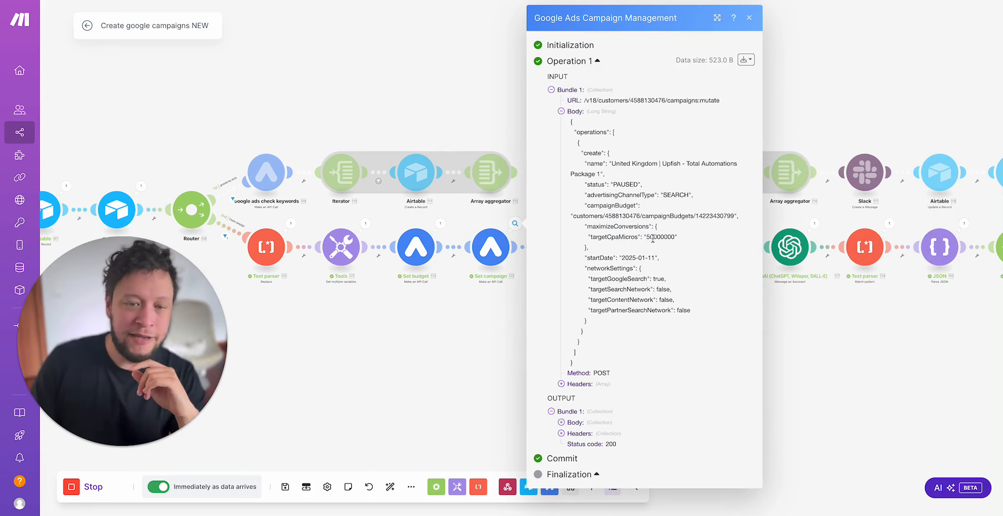
{"action": "double_click", "coordinate": [653, 238]}
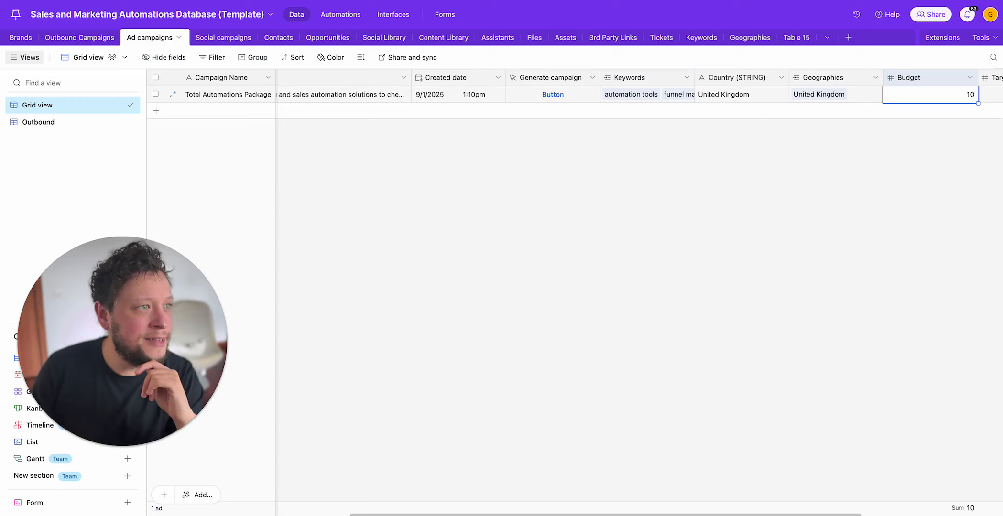
{"action": "left_click", "coordinate": [985, 95]}
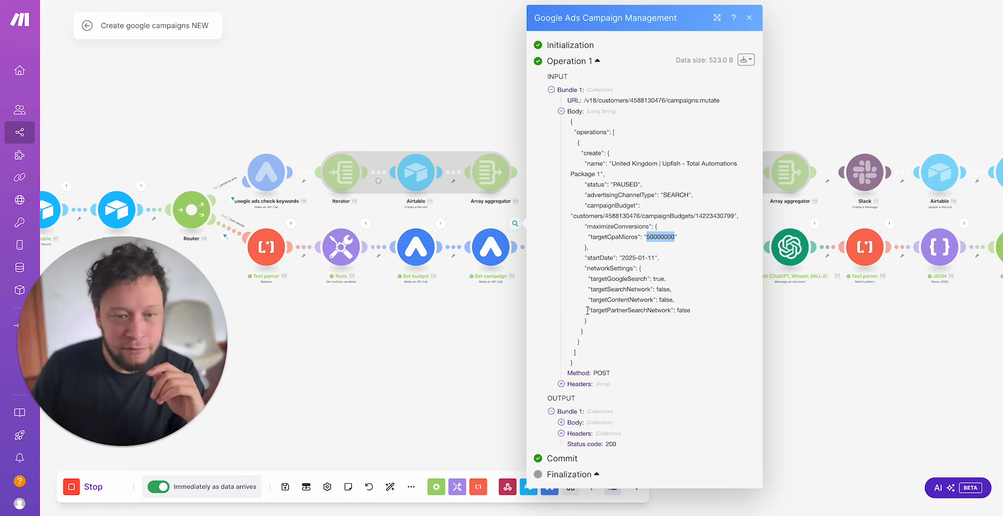
Step: Return to the Make scenario and examine the digits of the targetCpaMicros value in the Set campaign request body
{"action": "left_click", "coordinate": [659, 234]}
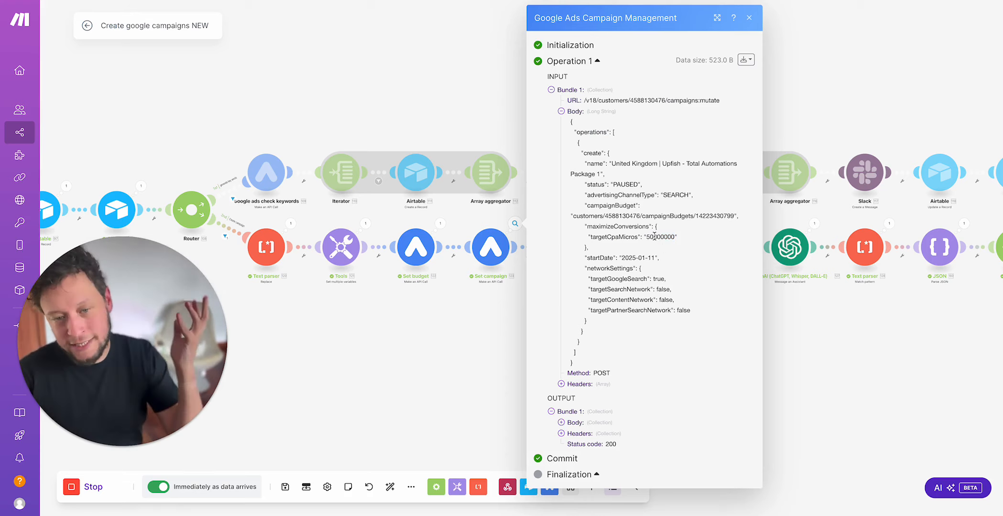
{"action": "mouse_move", "coordinate": [651, 236]}
{"action": "left_mouse_down"}
{"action": "mouse_move", "coordinate": [674, 237]}
{"action": "mouse_move", "coordinate": [652, 237]}
{"action": "left_mouse_up"}
{"action": "left_click", "coordinate": [647, 237]}
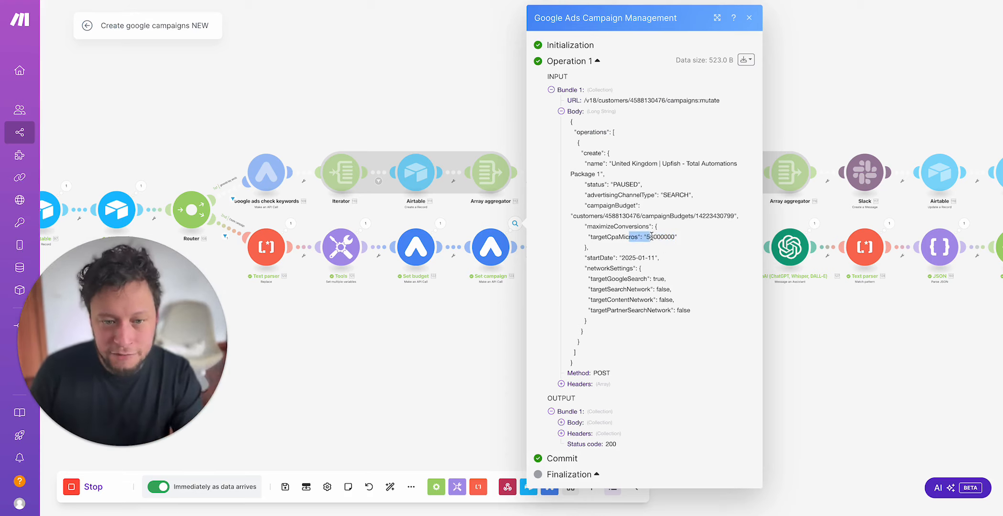
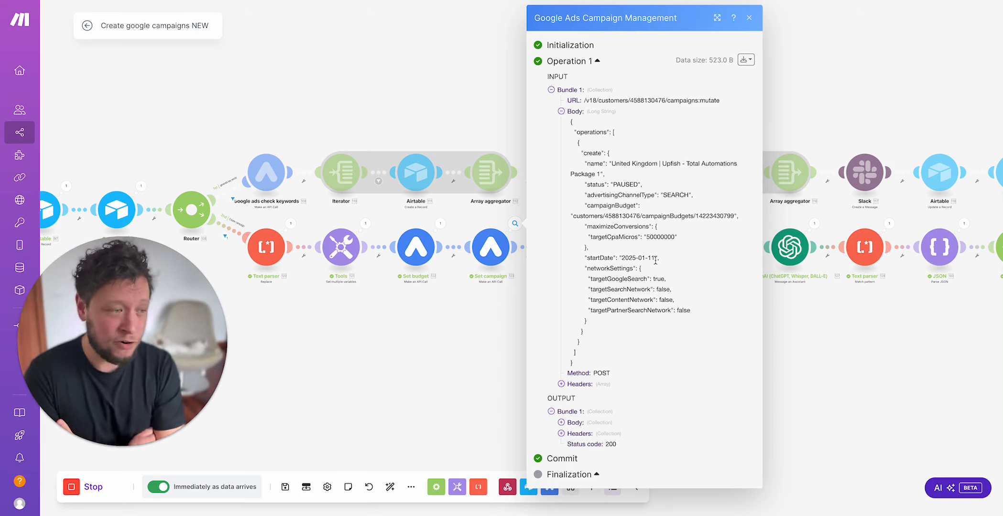
Step: Examine the status, startDate and networkSettings values in the Set campaign request body
{"action": "double_click", "coordinate": [626, 185]}
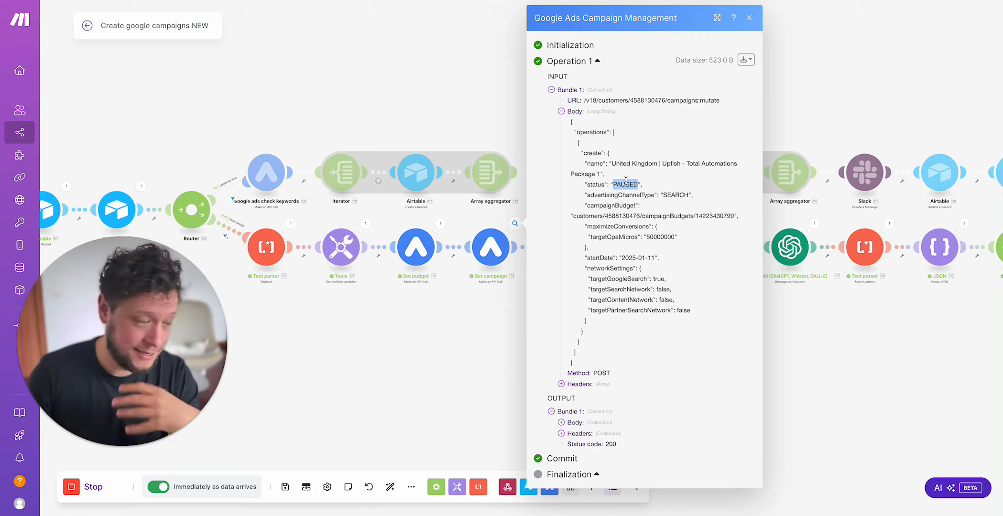
{"action": "left_click", "coordinate": [638, 257]}
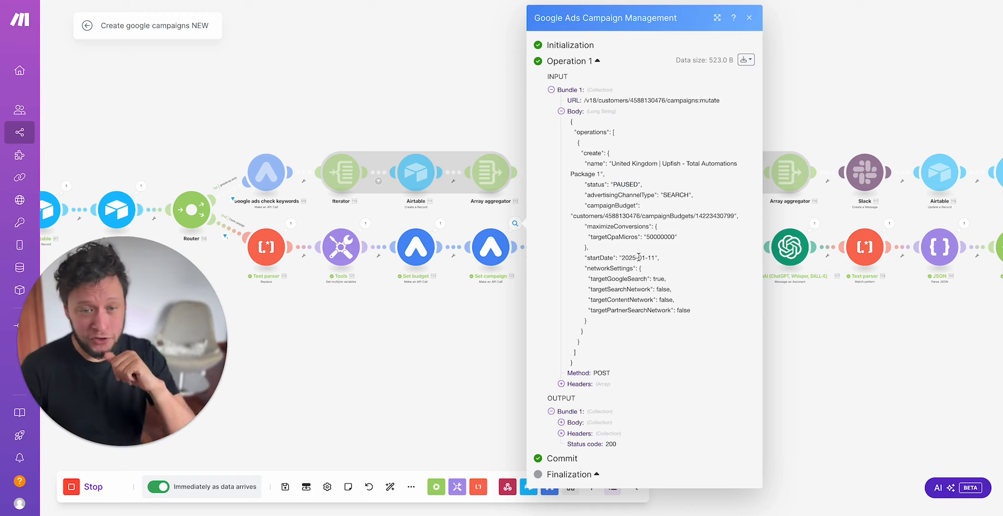
{"action": "left_click_drag", "start_coordinate": [596, 275], "coordinate": [686, 281]}
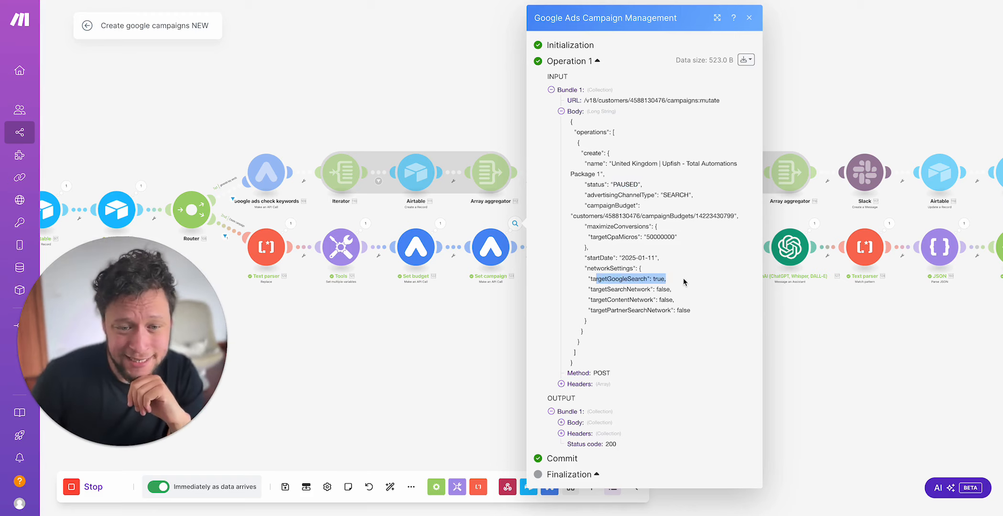
{"action": "left_click", "coordinate": [663, 279]}
{"action": "double_click", "coordinate": [661, 279]}
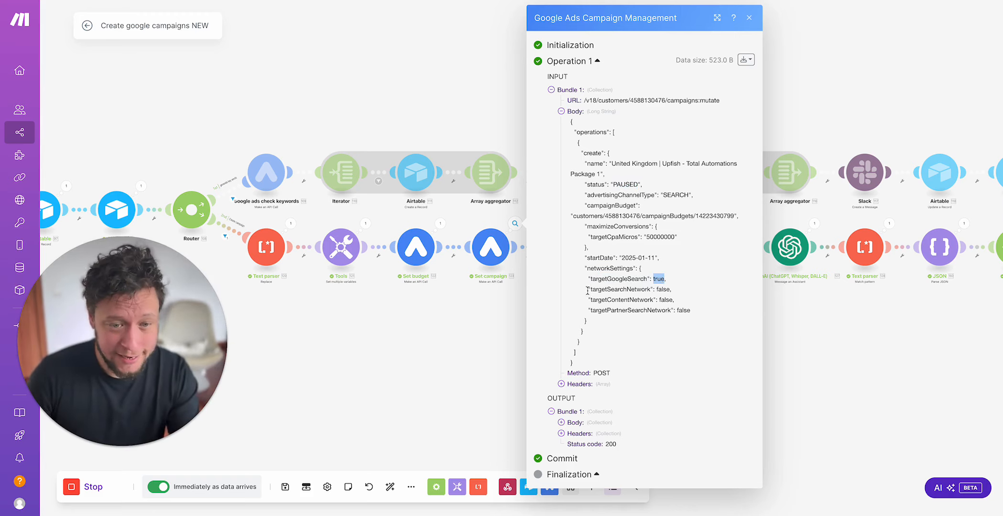
{"action": "left_click_drag", "start_coordinate": [588, 290], "coordinate": [731, 319]}
{"action": "left_click", "coordinate": [713, 314]}
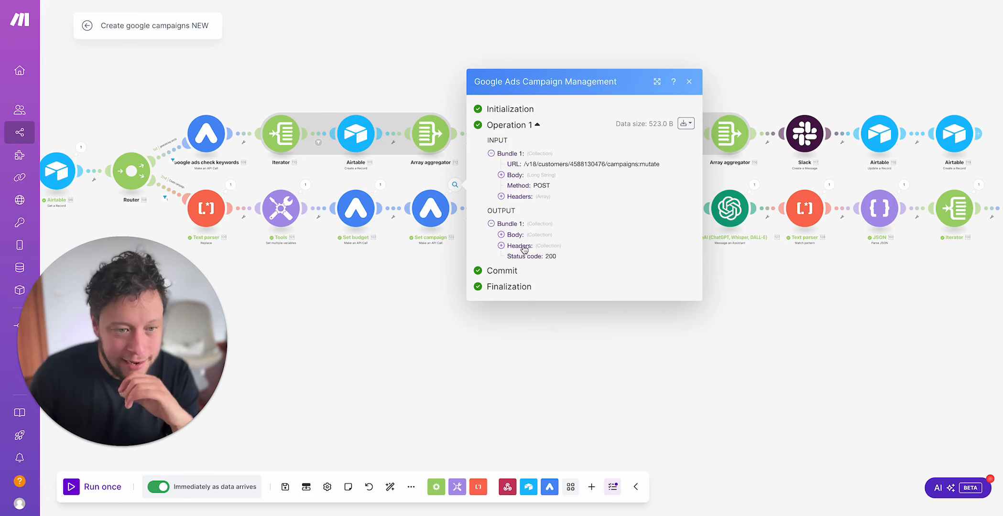
Step: Expand the Set campaign output body down to its first result and examine the campaign ID in resourceName
{"action": "left_click", "coordinate": [533, 235]}
{"action": "left_click", "coordinate": [535, 233]}
{"action": "left_click", "coordinate": [534, 234]}
{"action": "left_click", "coordinate": [537, 241]}
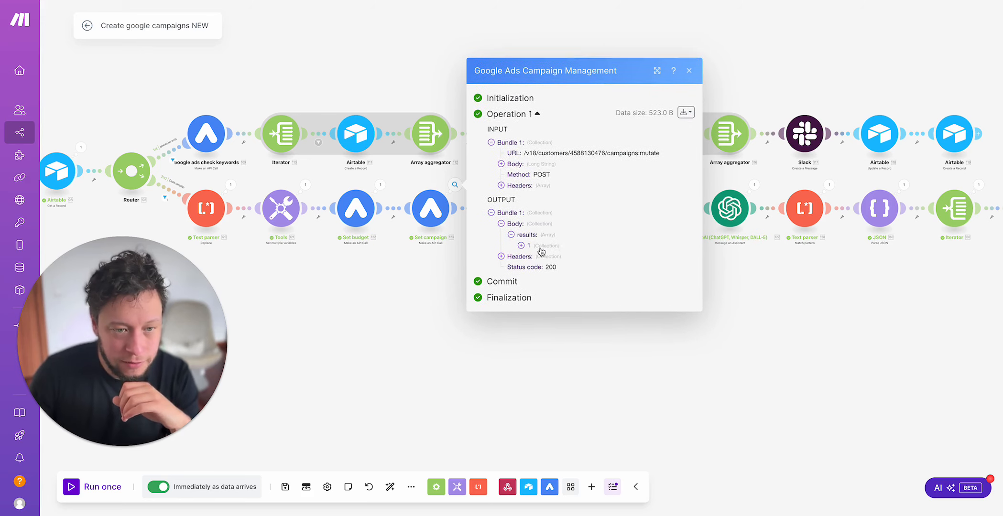
{"action": "left_click", "coordinate": [541, 248]}
{"action": "left_click_drag", "start_coordinate": [595, 251], "coordinate": [463, 93]}
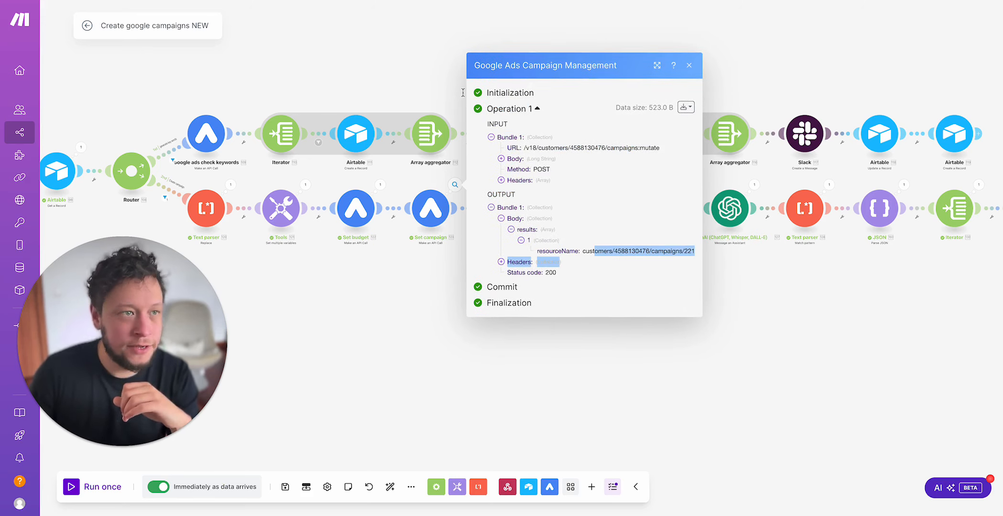
Step: Switch to Google Ads and open the list of campaigns to check the newly created United Kingdom Upfish campaign
{"action": "left_click", "coordinate": [267, 1]}
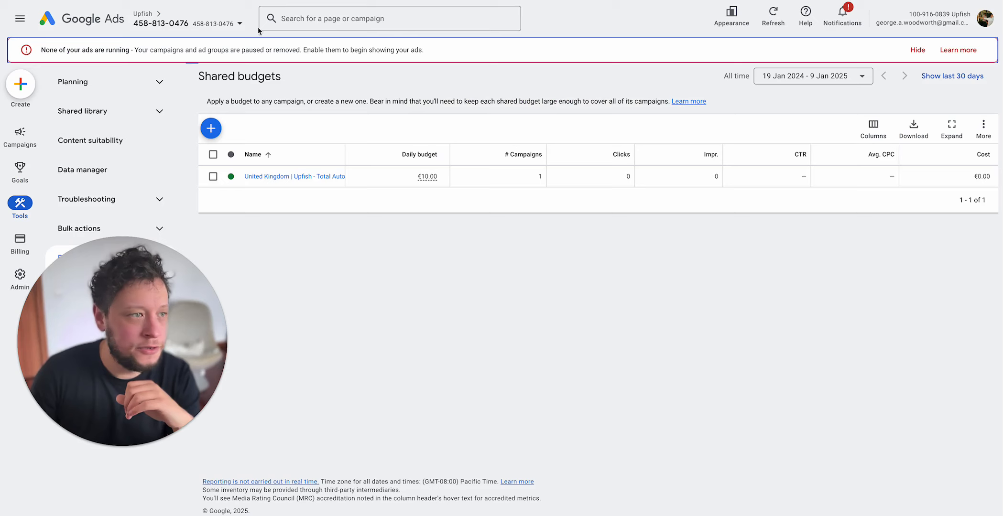
{"action": "left_click", "coordinate": [21, 141]}
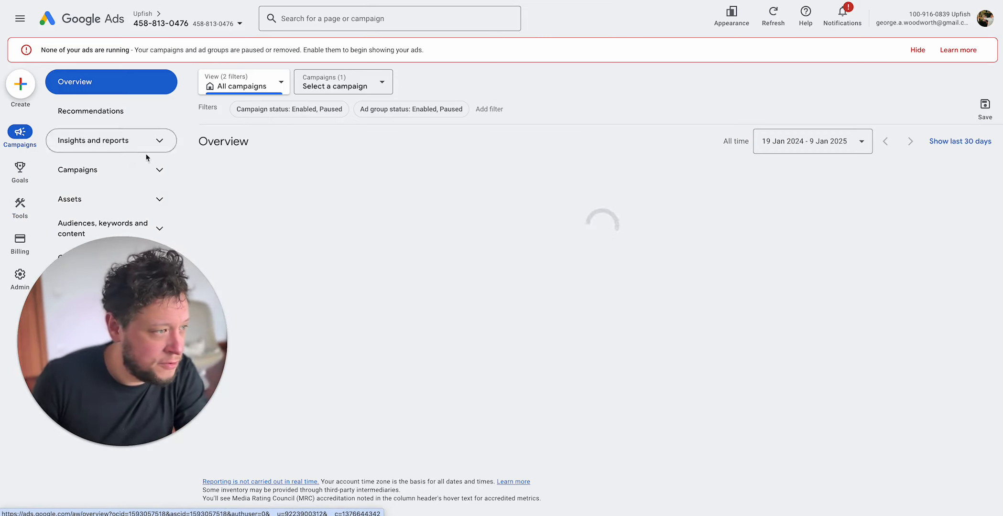
{"action": "left_click", "coordinate": [136, 171]}
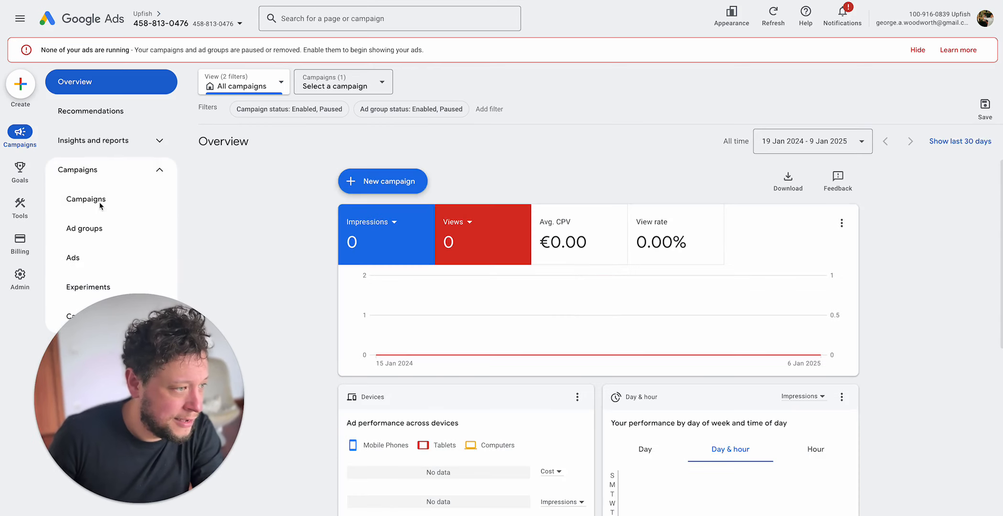
{"action": "left_click", "coordinate": [93, 200]}
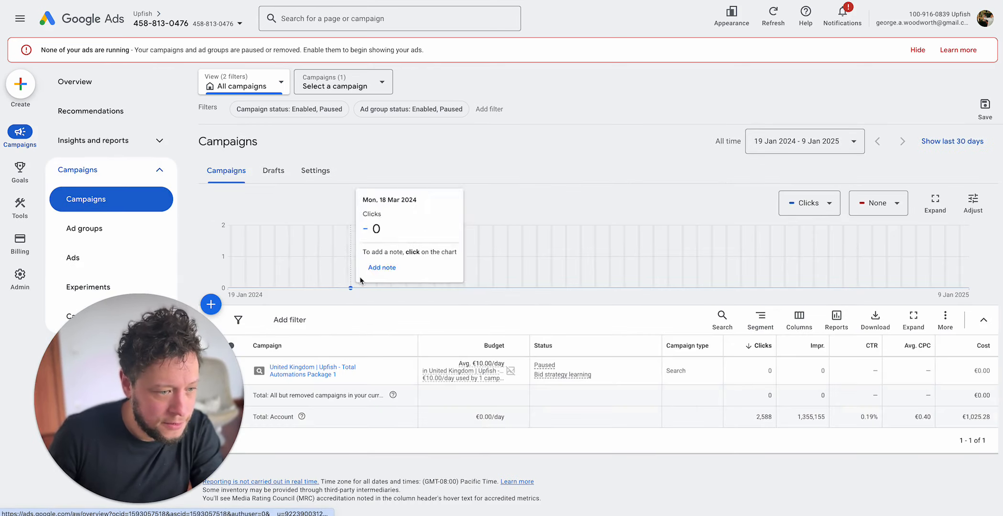
{"action": "left_click_drag", "start_coordinate": [179, 366], "coordinate": [192, 218]}
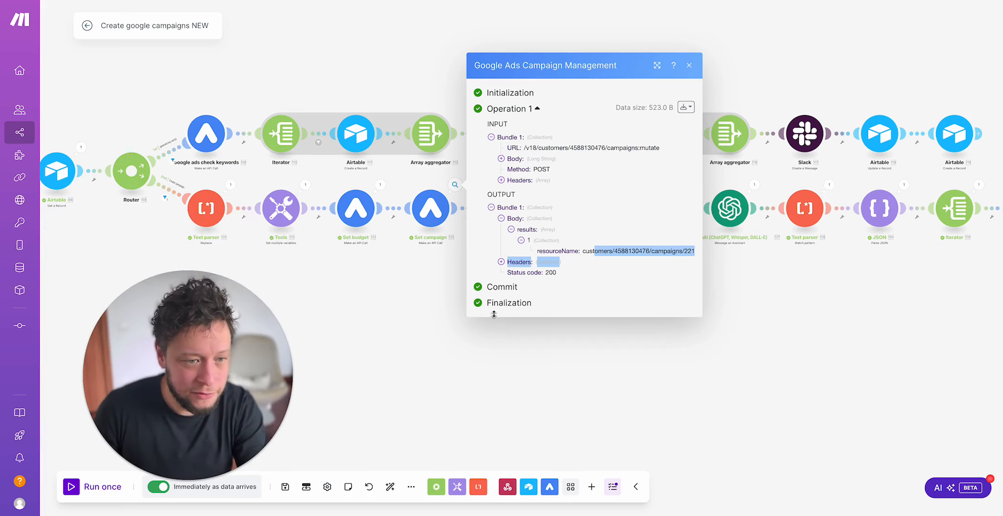
Step: Return to the Make scenario and examine the Array mapping of the Iterator that follows Set campaign
{"action": "left_click_drag", "start_coordinate": [544, 309], "coordinate": [472, 329]}
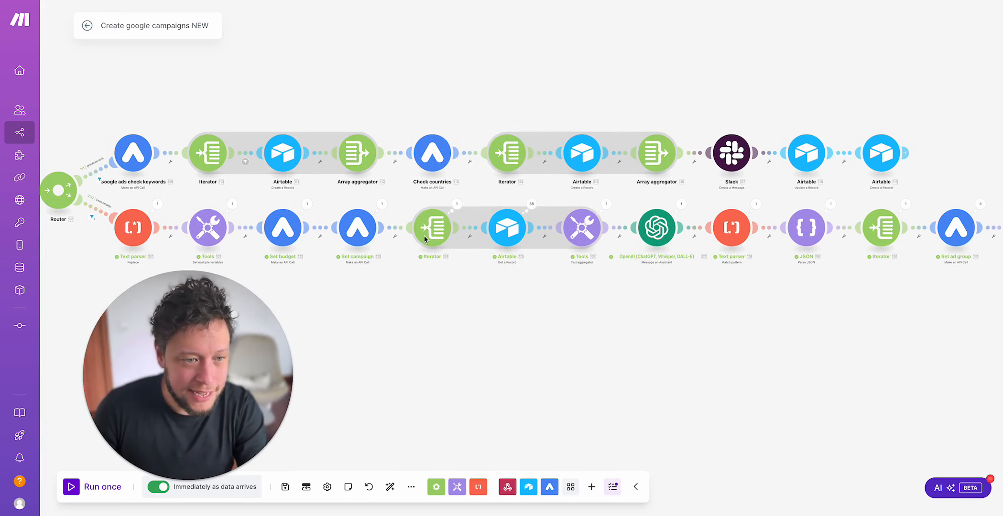
{"action": "left_click", "coordinate": [432, 227]}
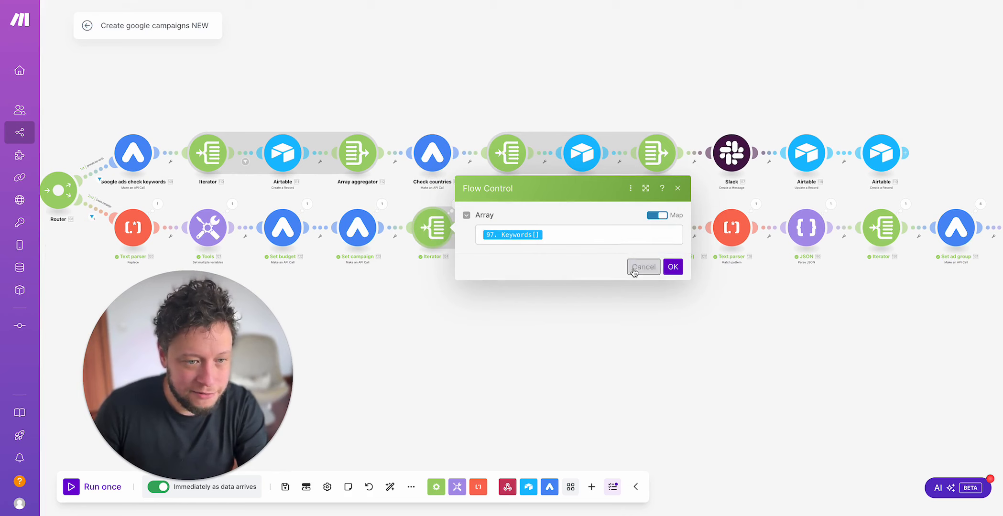
{"action": "left_click", "coordinate": [600, 238]}
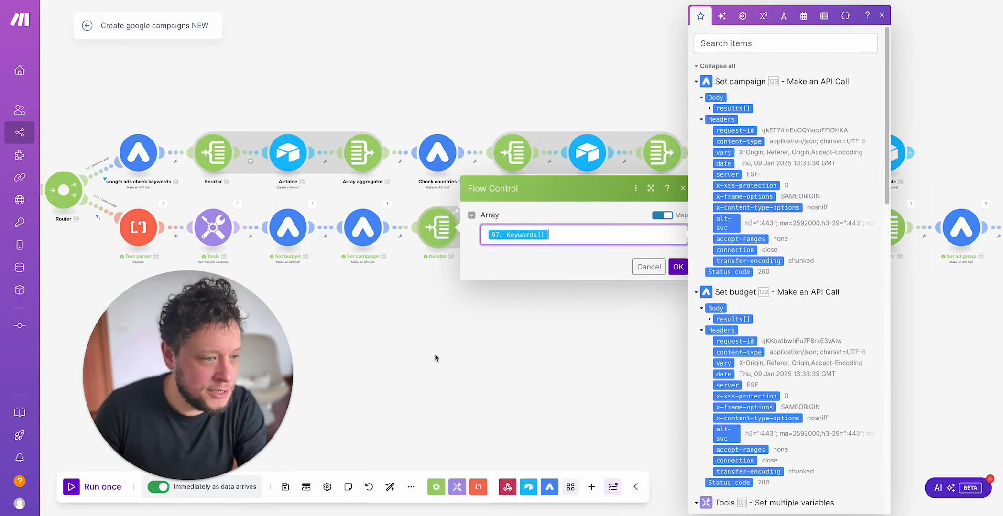
Step: Check the base, table and record ID settings of the Airtable module directly after the webhook, and close them
{"action": "scroll", "coordinate": [435, 353], "scroll_direction": "left", "scroll_amount": 10}
{"action": "left_click", "coordinate": [229, 204]}
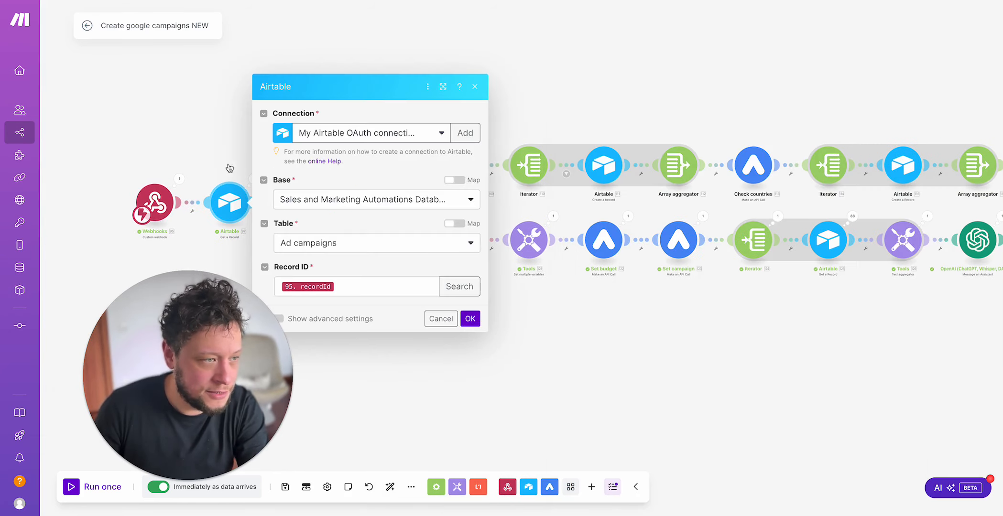
{"action": "left_click", "coordinate": [470, 318]}
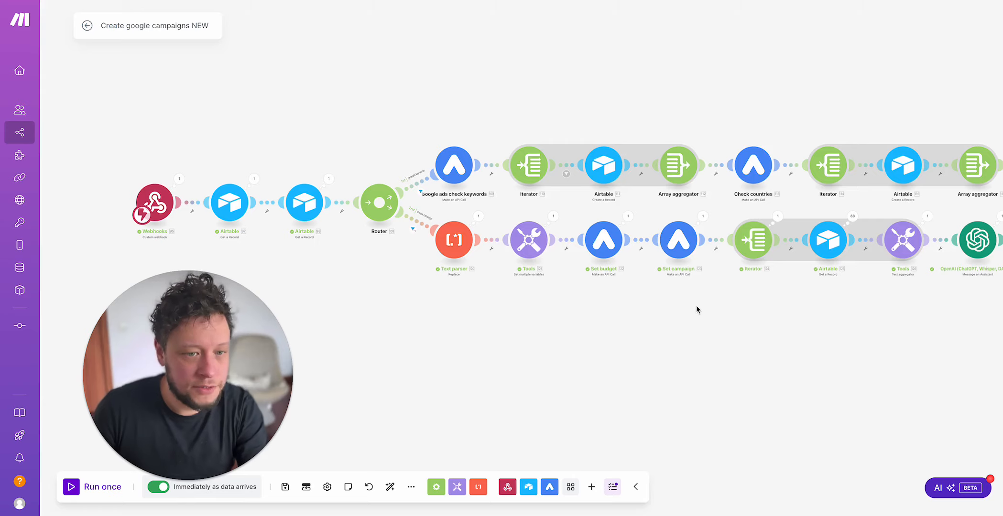
Step: Open the run details of the Iterator after Set campaign, expand its input array and look through the keyword record bundles
{"action": "scroll", "coordinate": [402, 277], "scroll_direction": "right", "scroll_amount": 10}
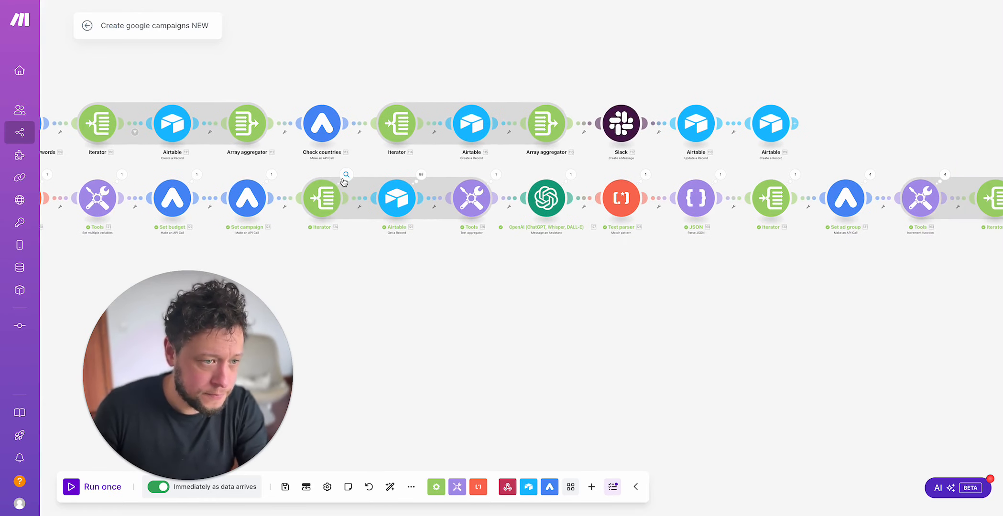
{"action": "left_click", "coordinate": [346, 175]}
{"action": "left_click_drag", "start_coordinate": [436, 138], "coordinate": [471, 140]}
{"action": "left_click_drag", "start_coordinate": [453, 181], "coordinate": [478, 192]}
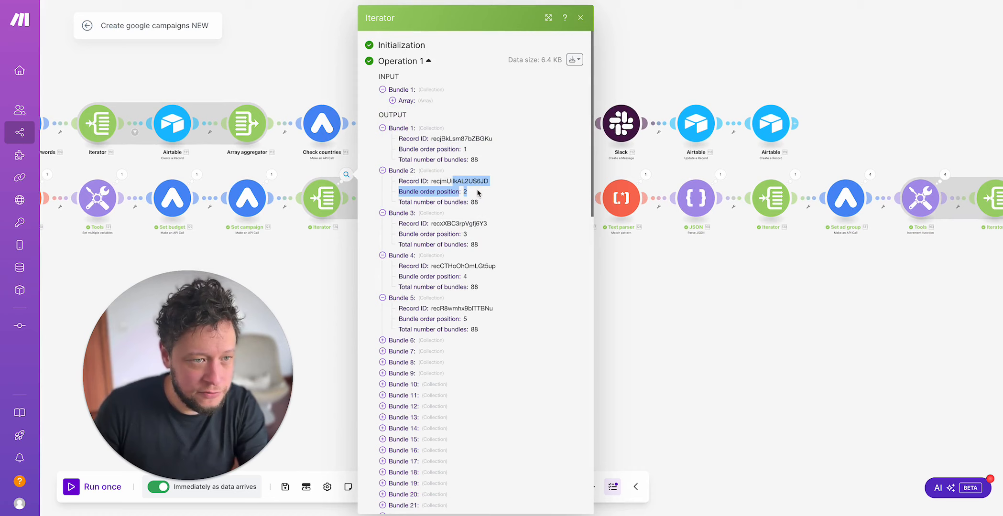
{"action": "left_click", "coordinate": [408, 101]}
{"action": "scroll", "coordinate": [447, 228], "scroll_direction": "down", "scroll_amount": 15}
{"action": "scroll", "coordinate": [447, 228], "scroll_direction": "down", "scroll_amount": 10}
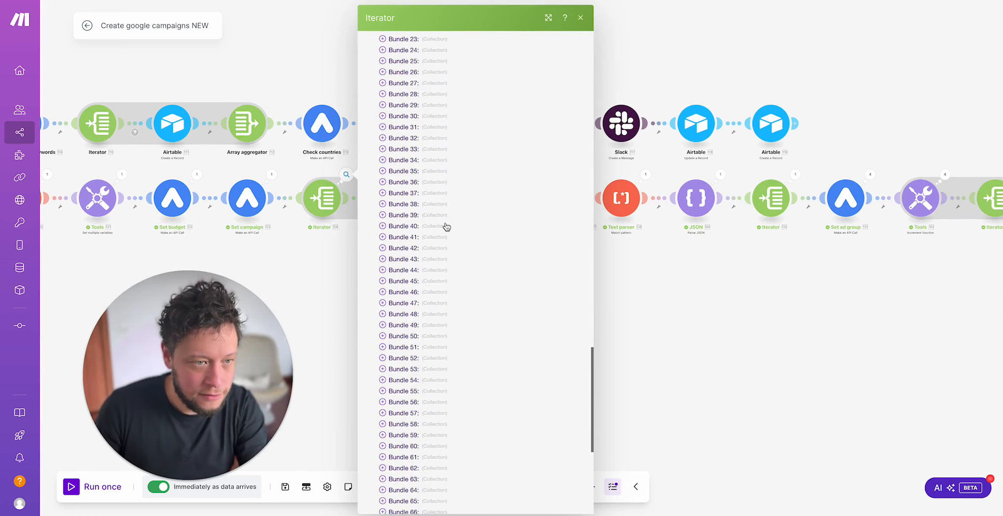
{"action": "scroll", "coordinate": [447, 228], "scroll_direction": "up", "scroll_amount": 8}
{"action": "scroll", "coordinate": [428, 158], "scroll_direction": "down", "scroll_amount": 4}
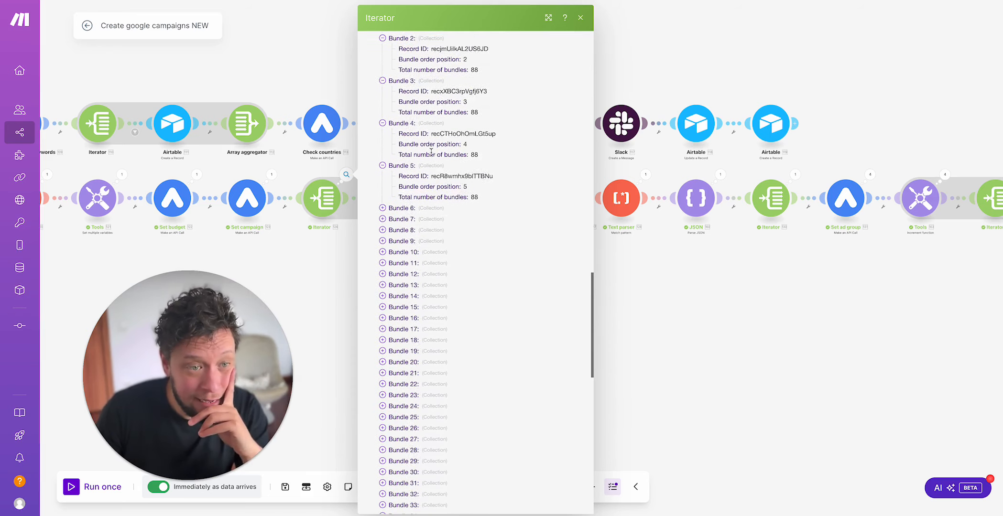
{"action": "left_click", "coordinate": [334, 309]}
Step: Check the Table and Record ID settings of the Airtable module that follows this Iterator, and close them
{"action": "left_click", "coordinate": [415, 189]}
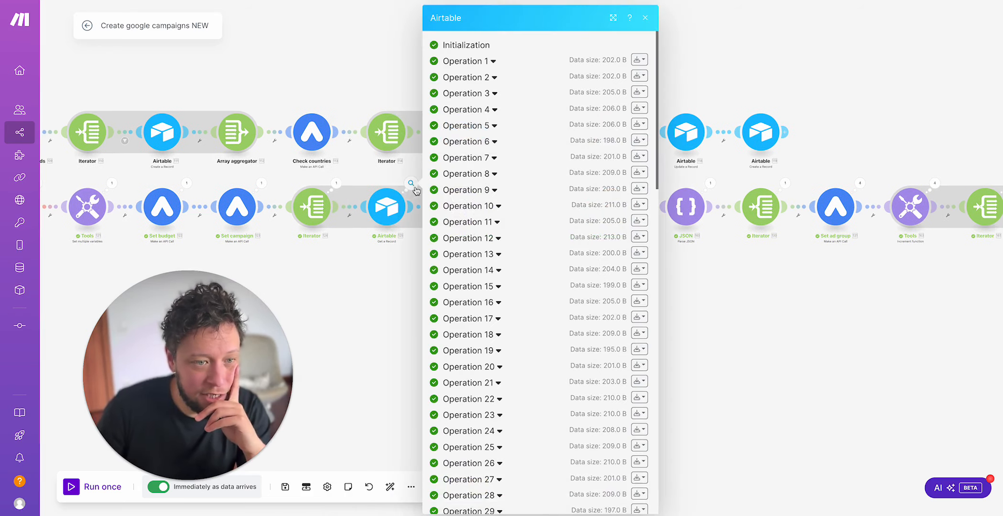
{"action": "left_click", "coordinate": [391, 206]}
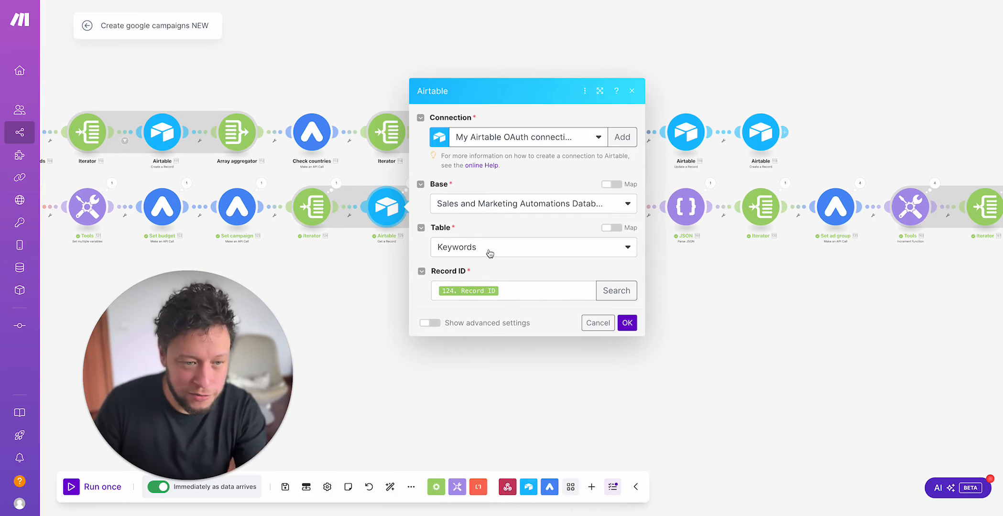
{"action": "left_click", "coordinate": [320, 283]}
Step: Open the keyword lookup's run details and examine the word, search volume, competition and campaign output of Operation 7
{"action": "left_click", "coordinate": [411, 184]}
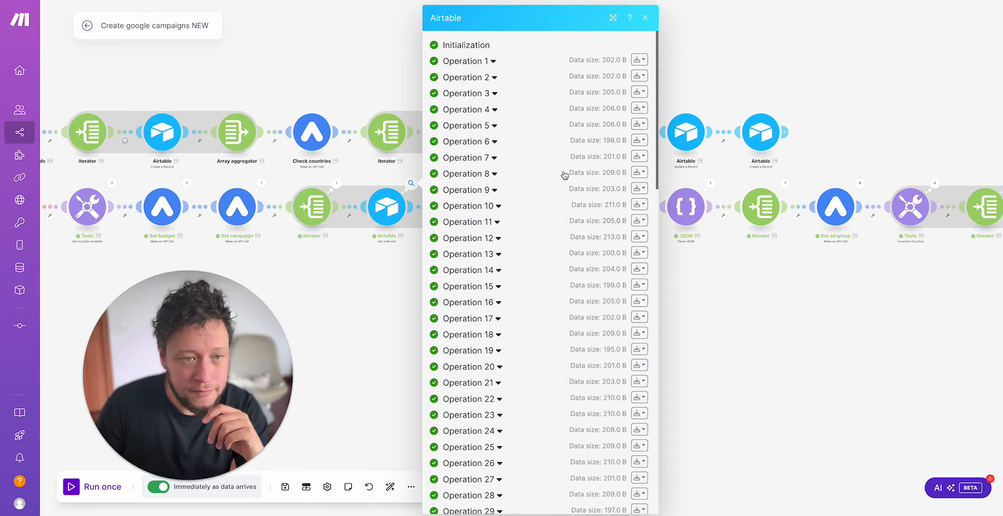
{"action": "left_click", "coordinate": [503, 159]}
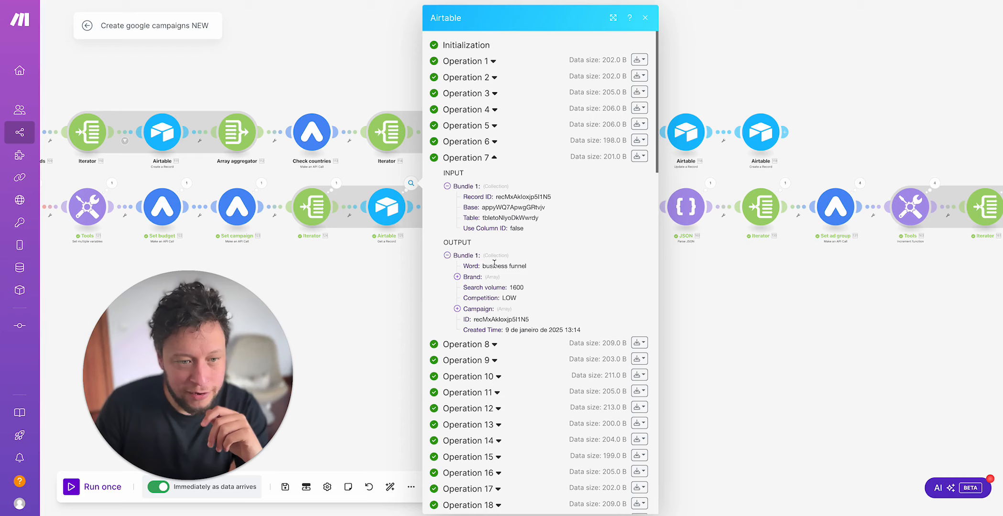
{"action": "left_click_drag", "start_coordinate": [512, 287], "coordinate": [532, 287]}
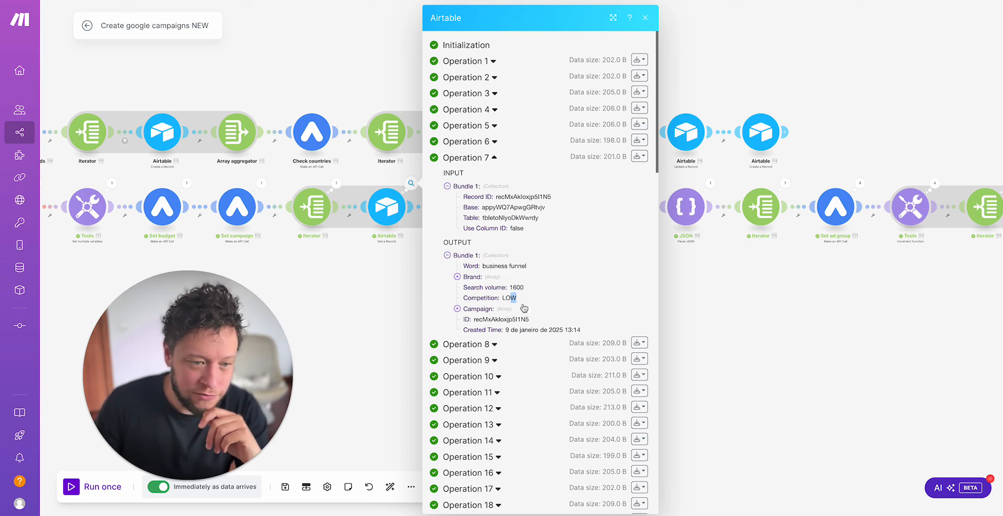
{"action": "left_click", "coordinate": [487, 310]}
{"action": "key", "text": "Escape"}
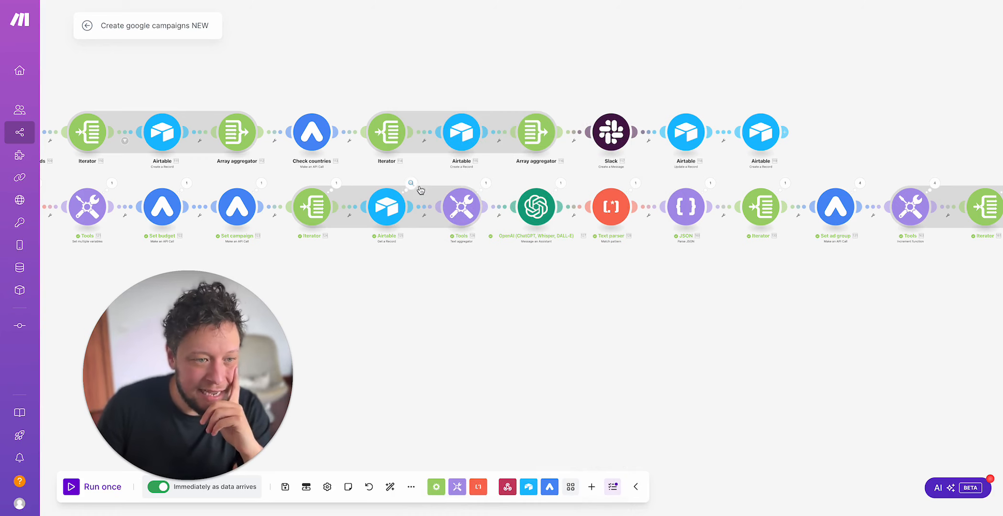
Step: Examine the text aggregator's source module, separator and text mapping, and open its run details with the input bundles
{"action": "left_click", "coordinate": [455, 209]}
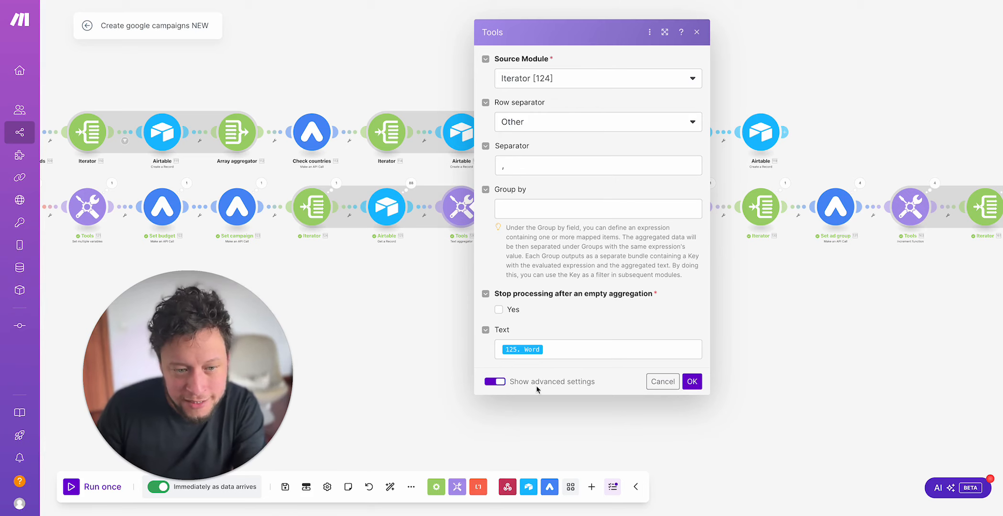
{"action": "left_click", "coordinate": [412, 329]}
{"action": "left_click", "coordinate": [485, 183]}
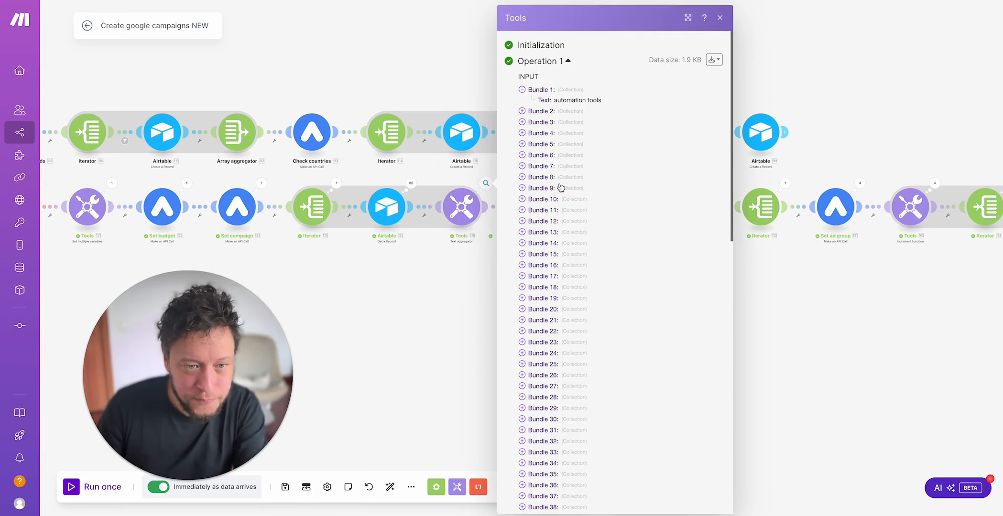
{"action": "left_click", "coordinate": [545, 64]}
{"action": "left_click", "coordinate": [553, 189]}
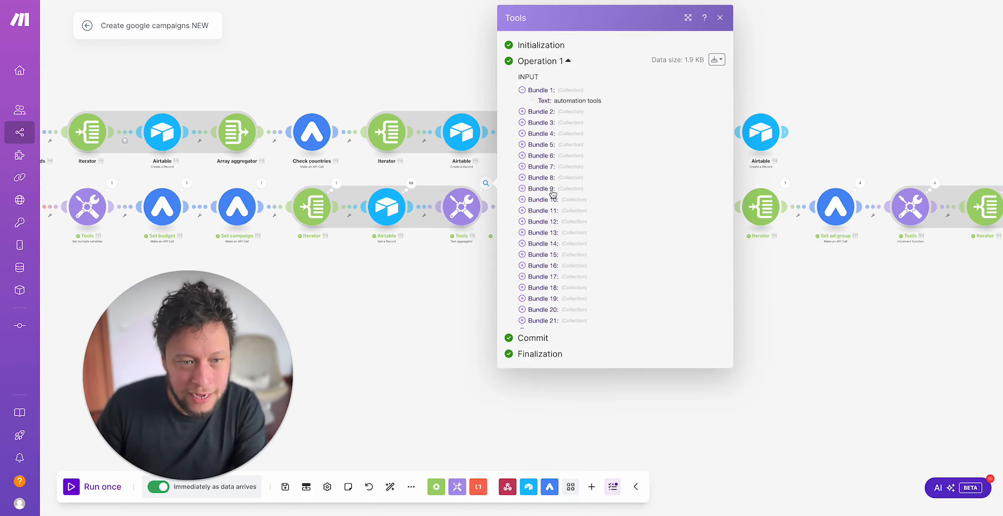
Step: Expand the text aggregator's output text, examine the comma-separated keyword list, and close the details
{"action": "scroll", "coordinate": [554, 117], "scroll_direction": "down", "scroll_amount": 10}
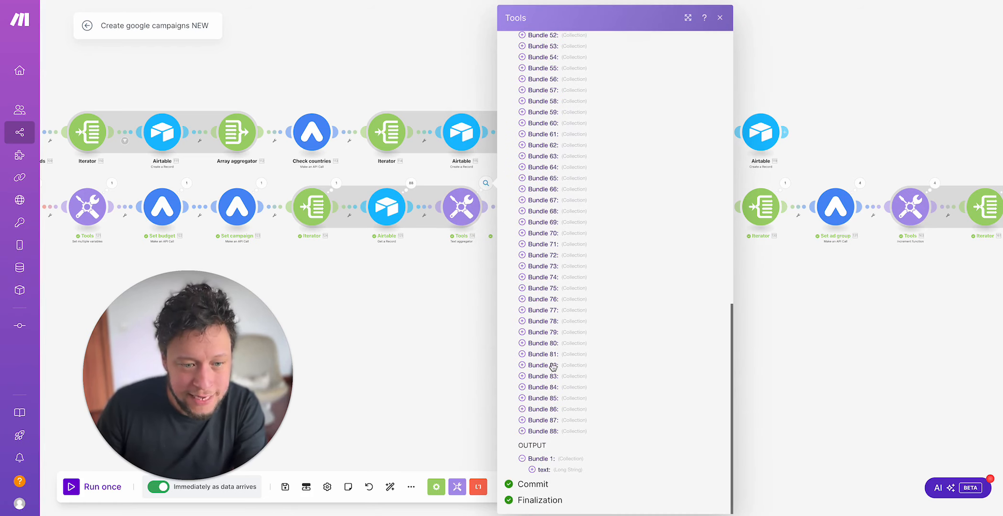
{"action": "left_click", "coordinate": [566, 473]}
{"action": "scroll", "coordinate": [609, 405], "scroll_direction": "down", "scroll_amount": 7}
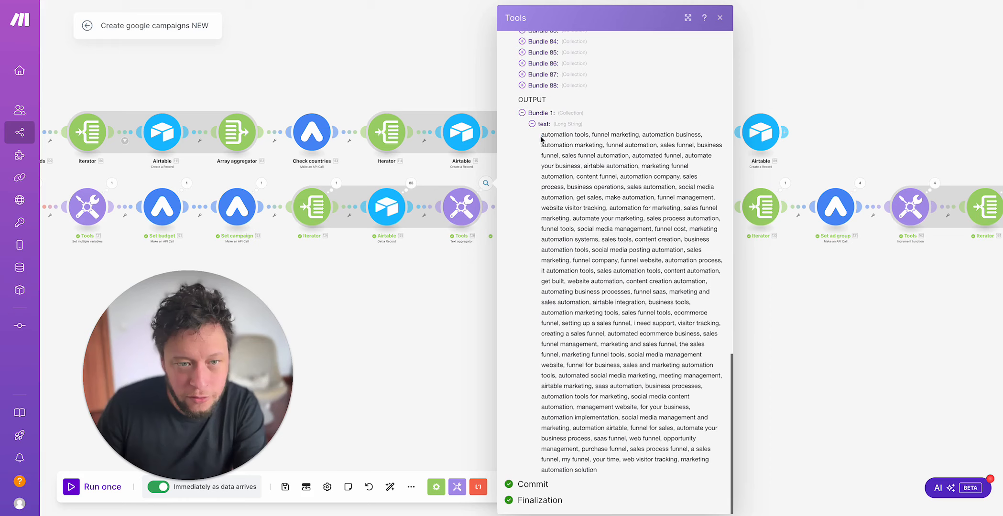
{"action": "left_click_drag", "start_coordinate": [541, 136], "coordinate": [688, 137]}
{"action": "left_click", "coordinate": [597, 136]}
{"action": "left_click", "coordinate": [401, 255]}
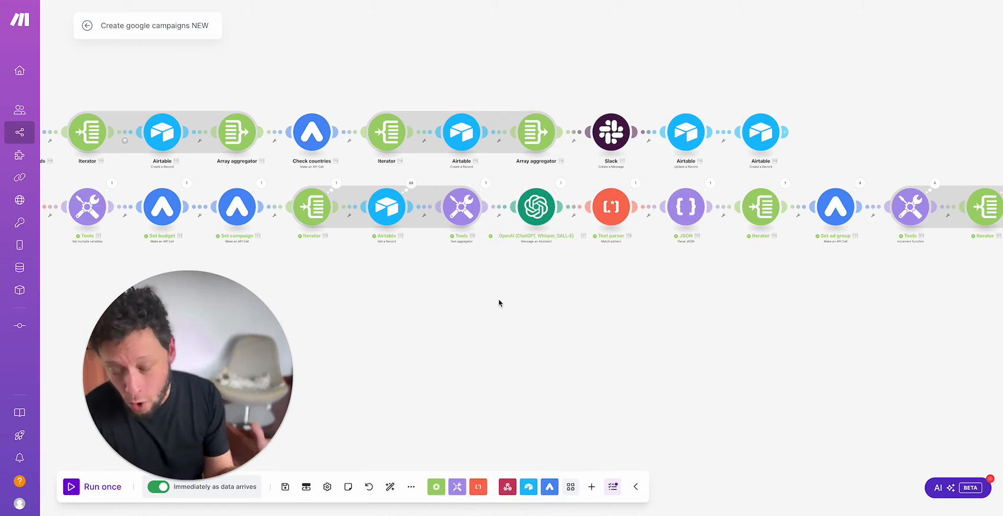
Step: Open the OpenAI assistant module's settings and check how its Assistant field is mapped to the Airtable assistant ID
{"action": "left_click", "coordinate": [543, 209]}
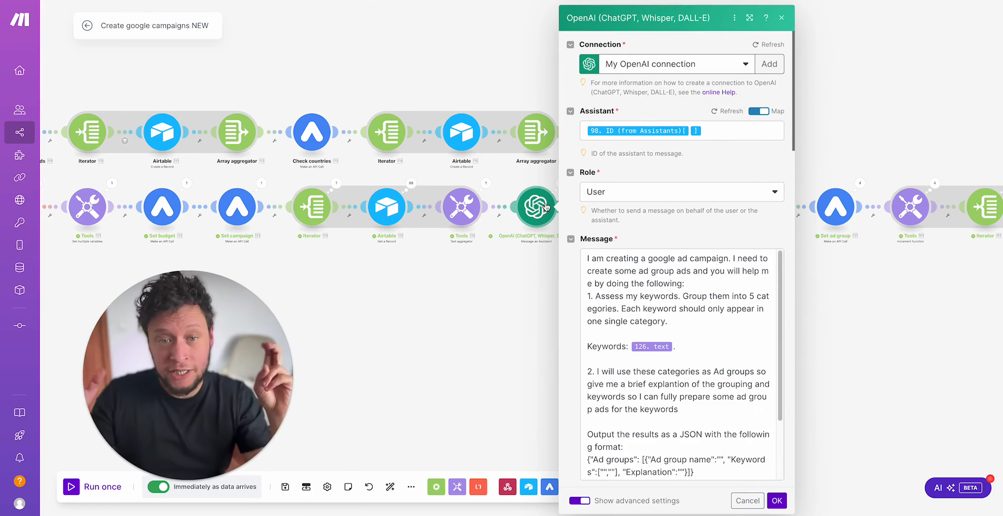
{"action": "left_click", "coordinate": [727, 131]}
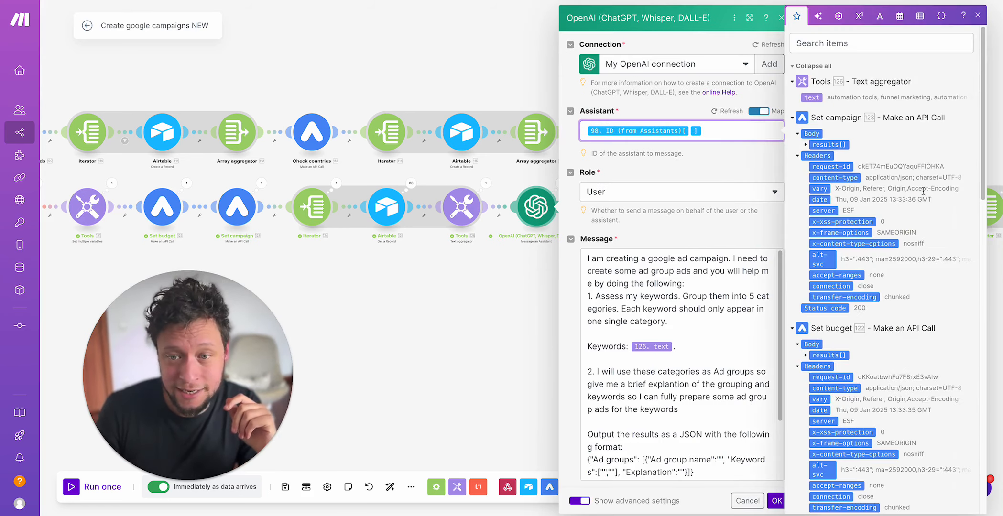
{"action": "scroll", "coordinate": [900, 188], "scroll_direction": "down", "scroll_amount": 10}
{"action": "scroll", "coordinate": [834, 239], "scroll_direction": "up", "scroll_amount": 3}
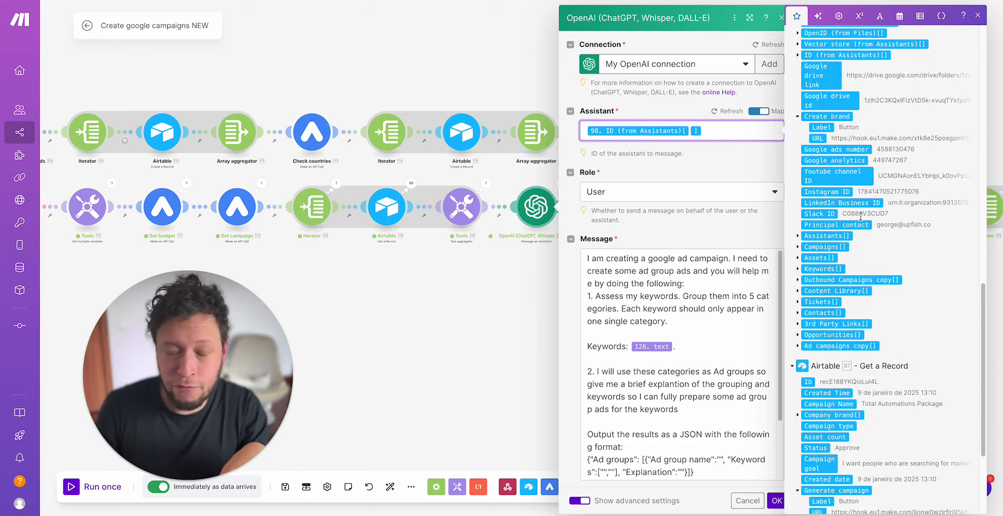
{"action": "scroll", "coordinate": [861, 210], "scroll_direction": "up", "scroll_amount": 1}
{"action": "left_click", "coordinate": [687, 172]}
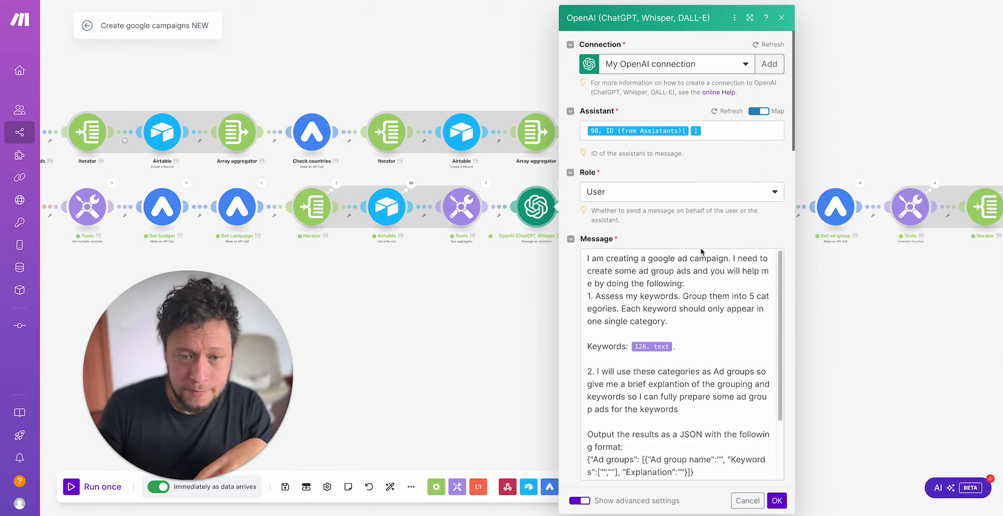
Step: Insert a blank line before point 1 of the OpenAI module's message
{"action": "scroll", "coordinate": [710, 283], "scroll_direction": "down", "scroll_amount": 2}
{"action": "scroll", "coordinate": [660, 276], "scroll_direction": "up", "scroll_amount": 2}
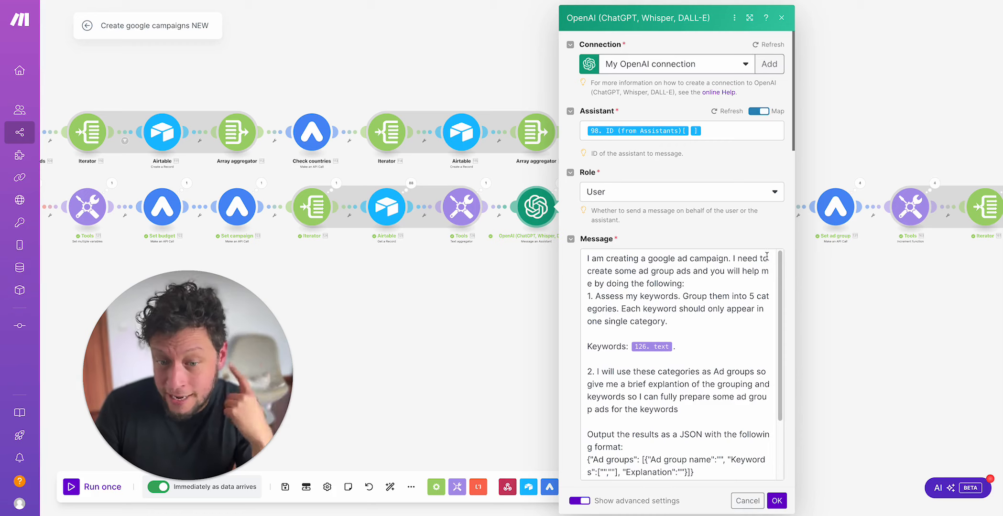
{"action": "left_click", "coordinate": [693, 284]}
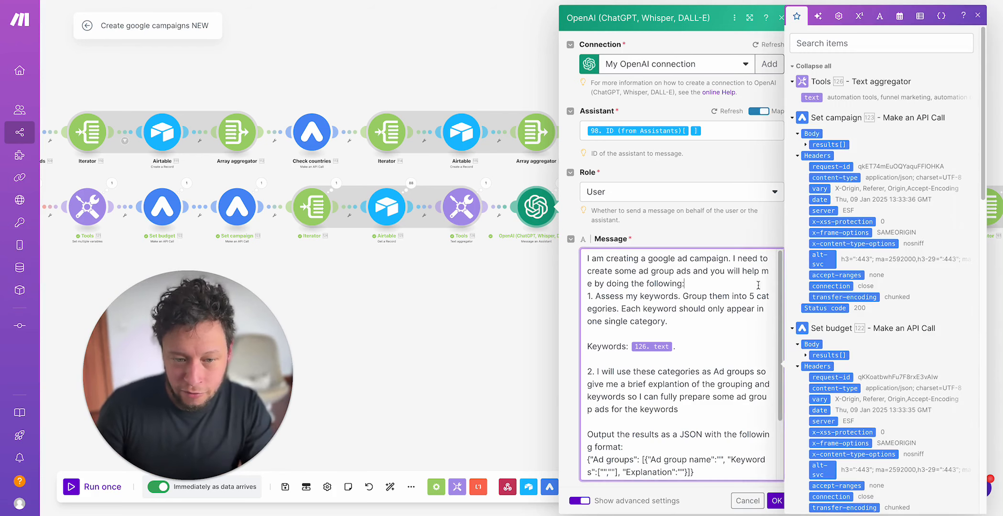
{"action": "key", "text": "Return"}
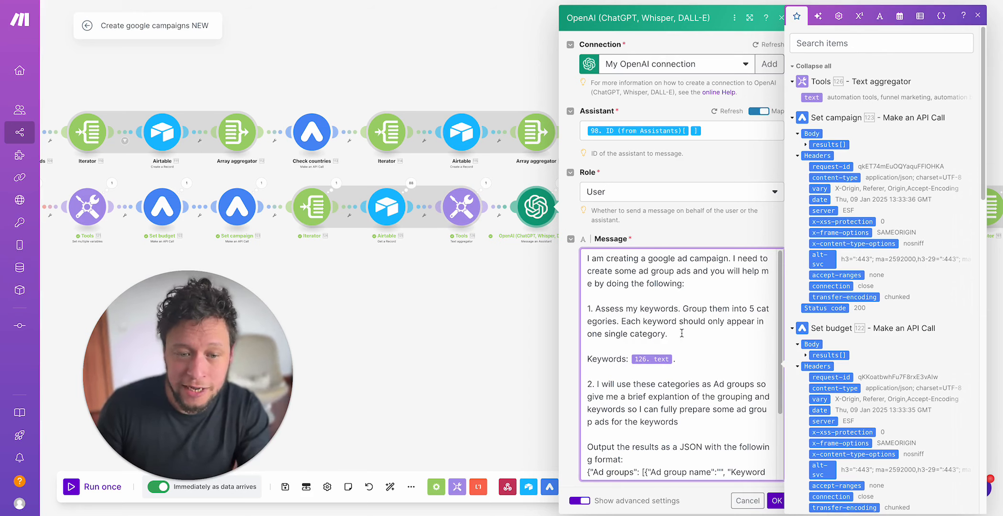
Step: Examine the rest of the message: keyword mapping, ad group instructions, JSON output format, and the campaign goal, target URL and country mappings
{"action": "scroll", "coordinate": [669, 334], "scroll_direction": "down", "scroll_amount": 3}
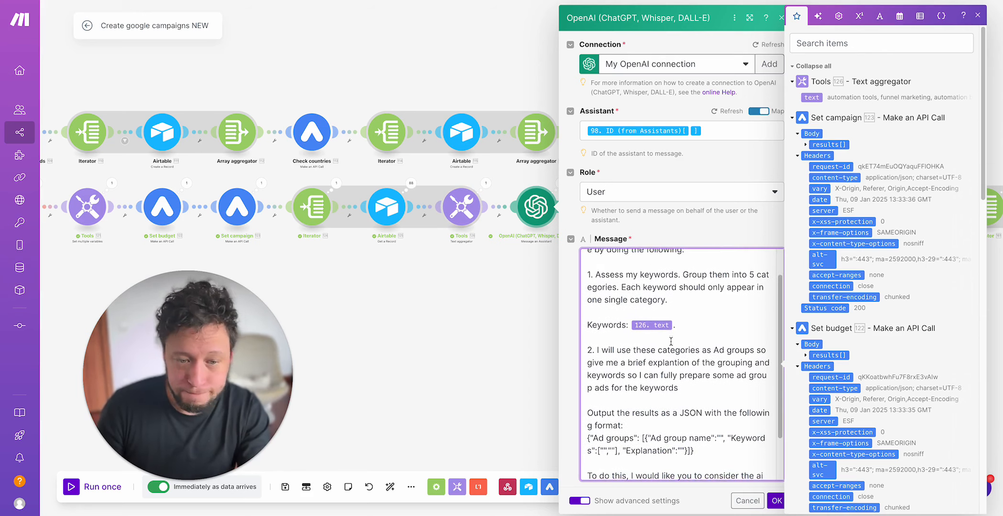
{"action": "scroll", "coordinate": [640, 320], "scroll_direction": "down", "scroll_amount": 1}
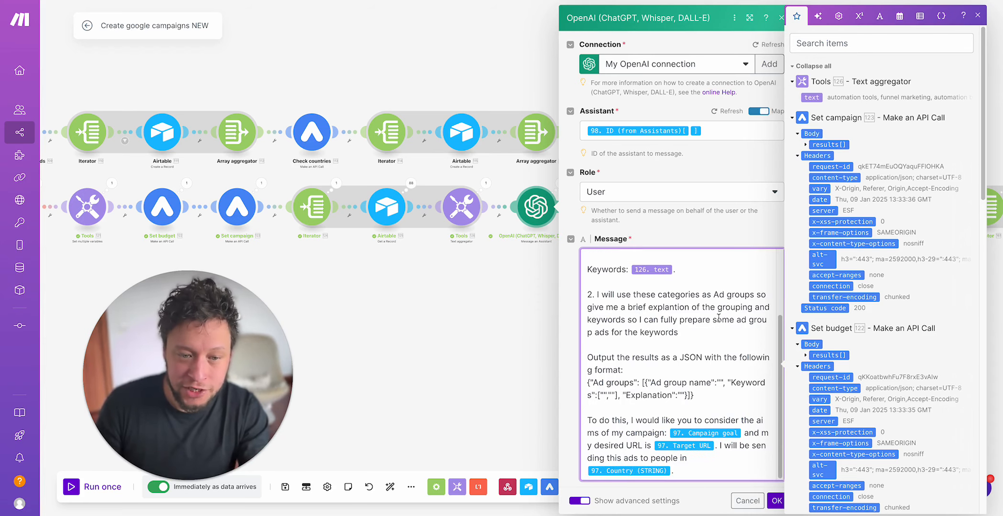
{"action": "scroll", "coordinate": [718, 318], "scroll_direction": "down", "scroll_amount": 2}
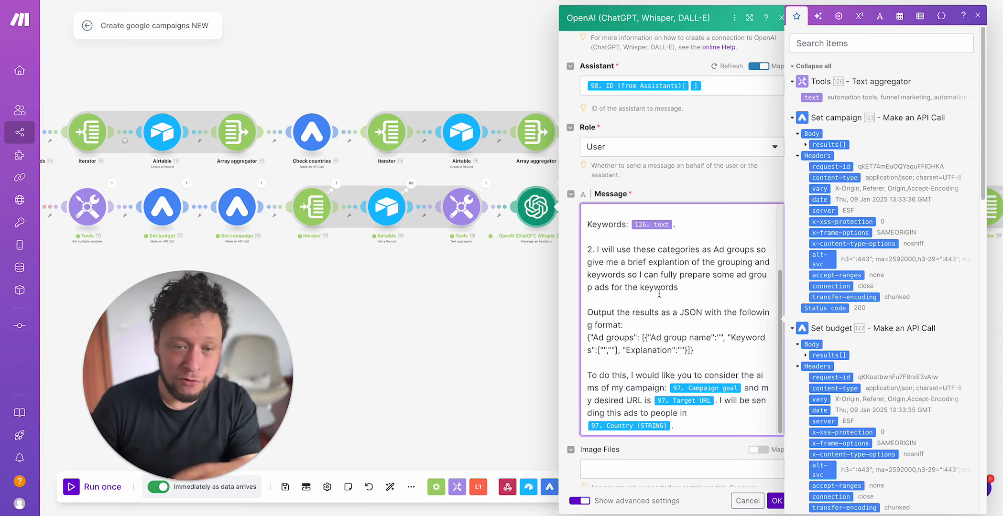
{"action": "scroll", "coordinate": [659, 294], "scroll_direction": "down", "scroll_amount": 2}
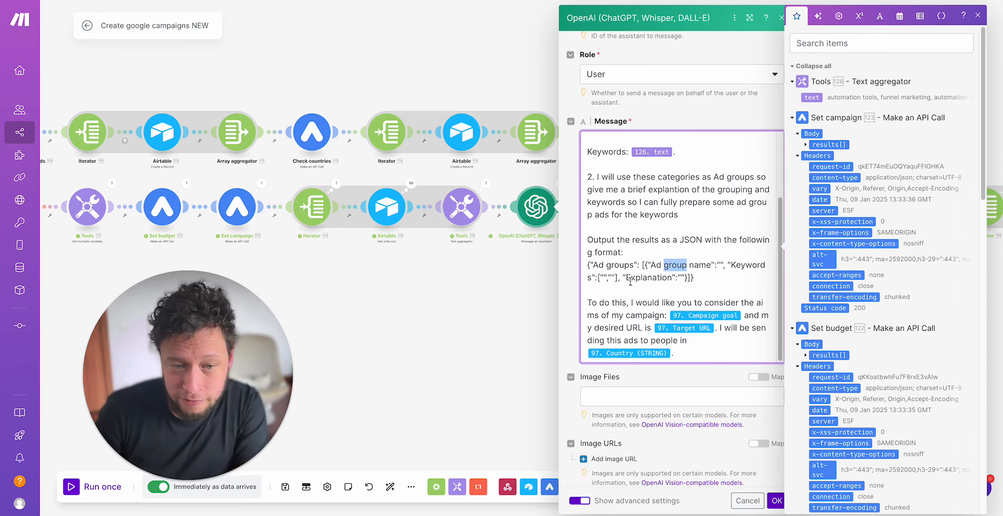
{"action": "left_click", "coordinate": [599, 281]}
{"action": "left_click", "coordinate": [624, 305]}
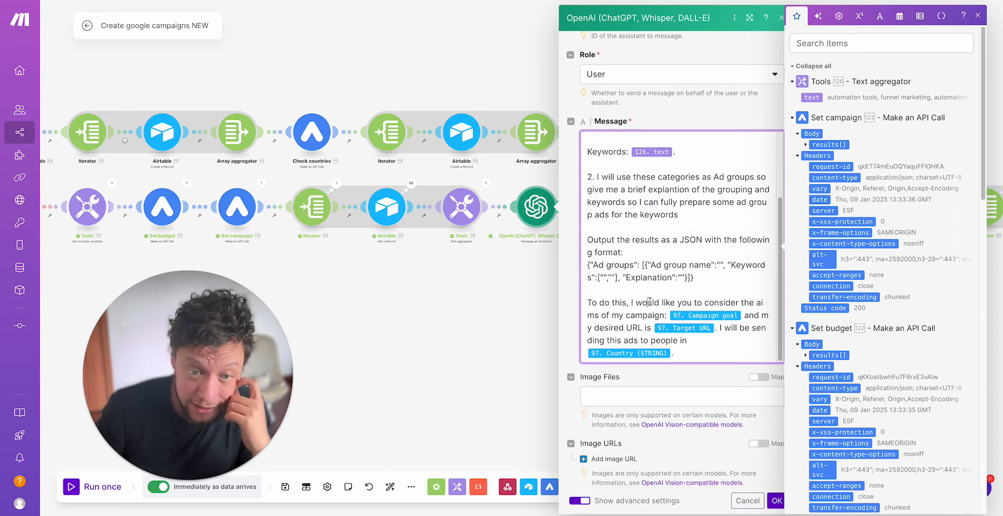
{"action": "left_click_drag", "start_coordinate": [649, 302], "coordinate": [724, 305]}
{"action": "left_click", "coordinate": [626, 312]}
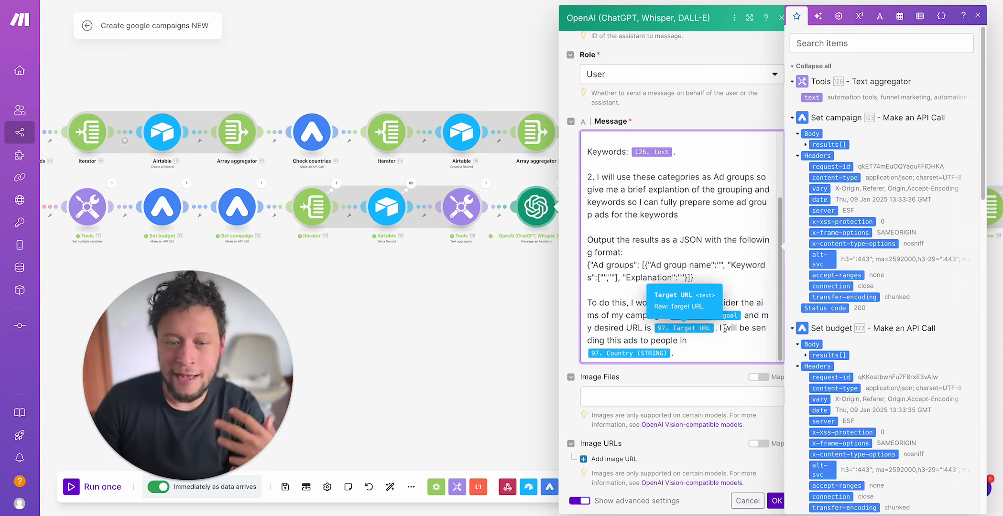
Step: Check the OpenAI module's model, tools and File Search Resources settings, and close the module
{"action": "scroll", "coordinate": [666, 345], "scroll_direction": "down", "scroll_amount": 8}
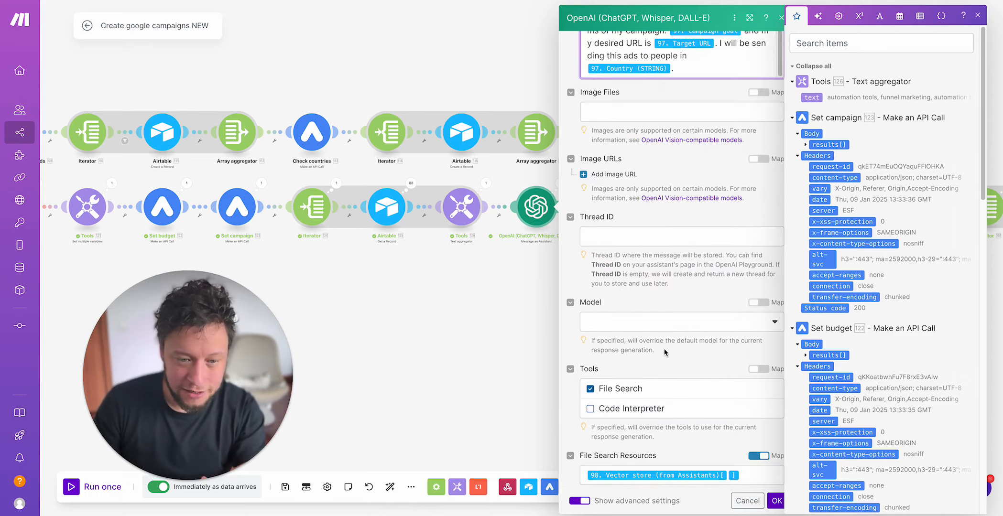
{"action": "scroll", "coordinate": [630, 384], "scroll_direction": "down", "scroll_amount": 8}
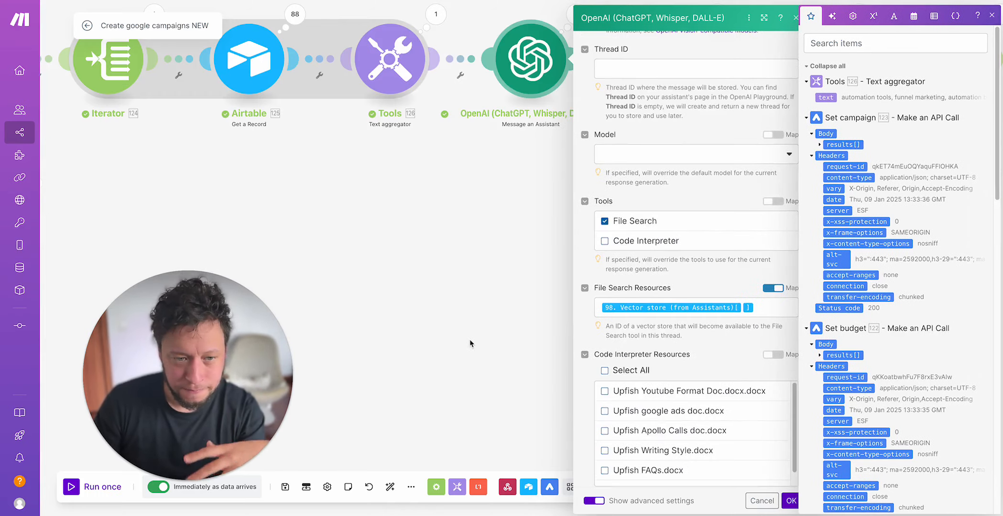
{"action": "left_click", "coordinate": [470, 341]}
Step: Open the OpenAI module's run details and expand the Result text in the output bundle
{"action": "scroll", "coordinate": [536, 254], "scroll_direction": "down", "scroll_amount": 2}
{"action": "scroll", "coordinate": [536, 253], "scroll_direction": "up", "scroll_amount": 2}
{"action": "left_click", "coordinate": [579, 126]}
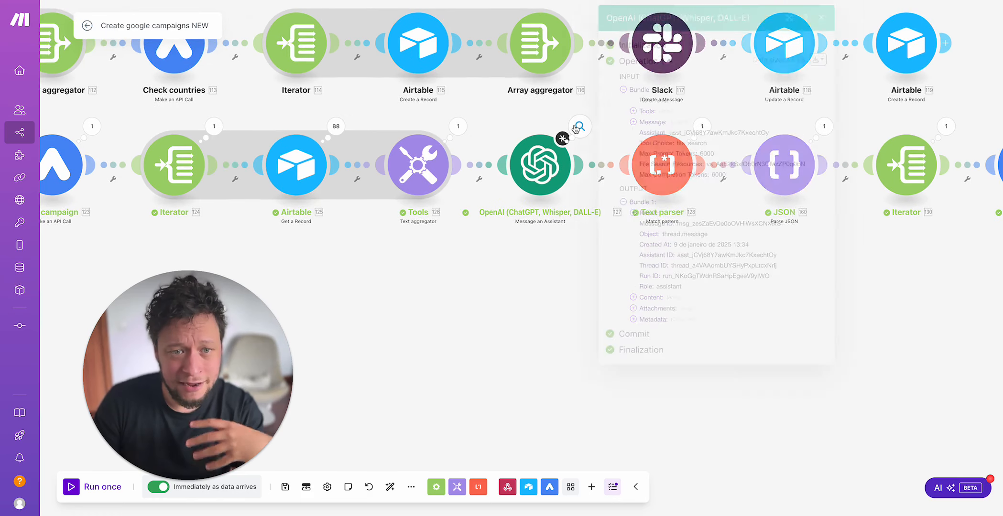
{"action": "left_click", "coordinate": [657, 208]}
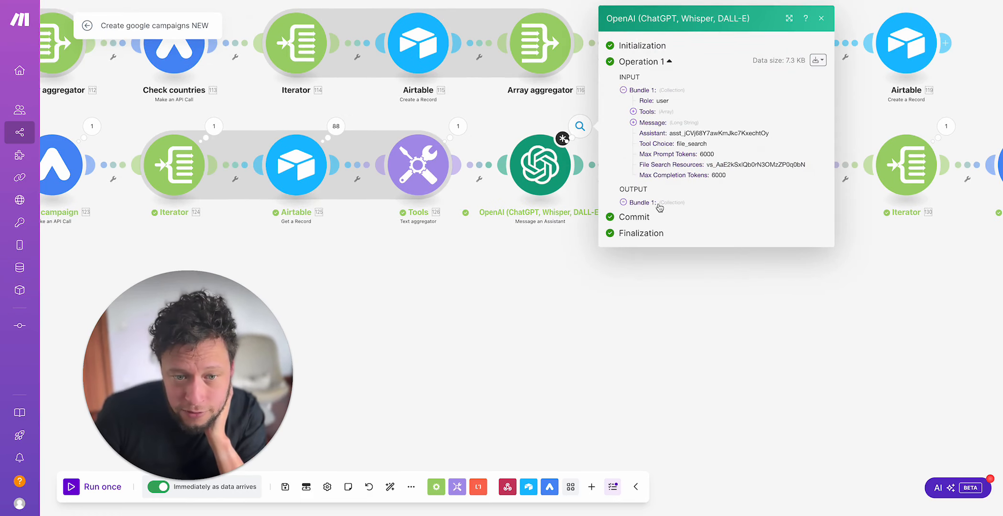
{"action": "left_click", "coordinate": [658, 205]}
{"action": "left_click", "coordinate": [656, 215]}
{"action": "scroll", "coordinate": [655, 199], "scroll_direction": "down", "scroll_amount": 2}
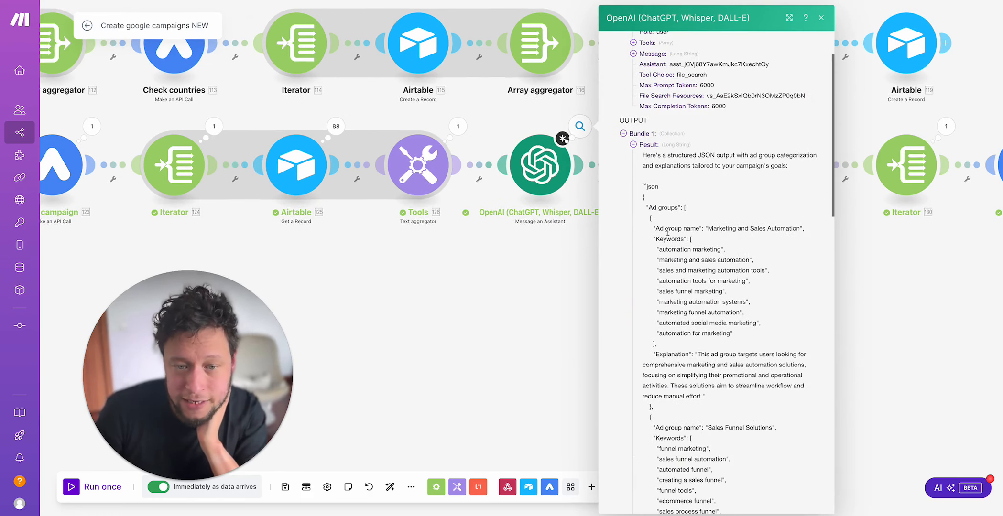
Step: Examine the name, keywords and explanation of the first ad group in the result's JSON
{"action": "left_click_drag", "start_coordinate": [668, 232], "coordinate": [793, 228]}
{"action": "left_click", "coordinate": [779, 226]}
{"action": "left_click", "coordinate": [690, 250]}
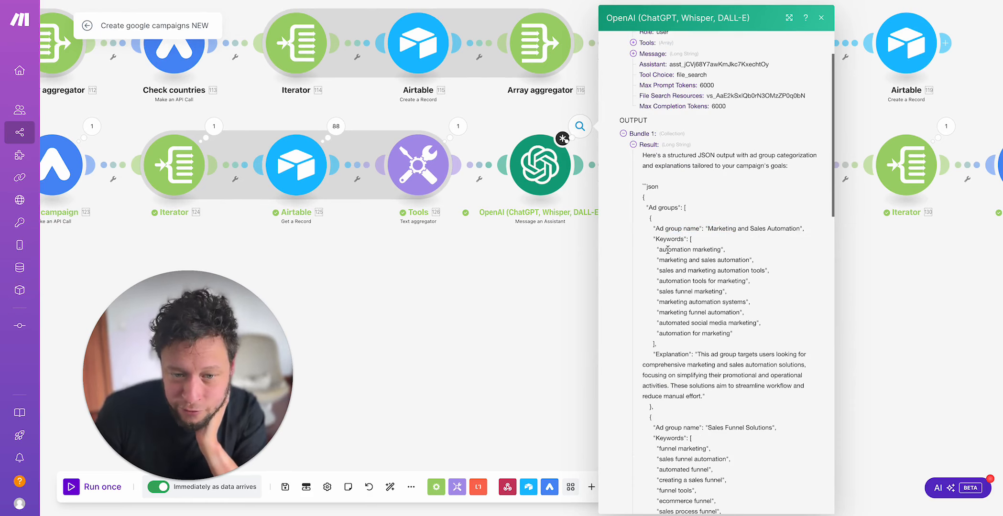
{"action": "scroll", "coordinate": [699, 261], "scroll_direction": "down", "scroll_amount": 1}
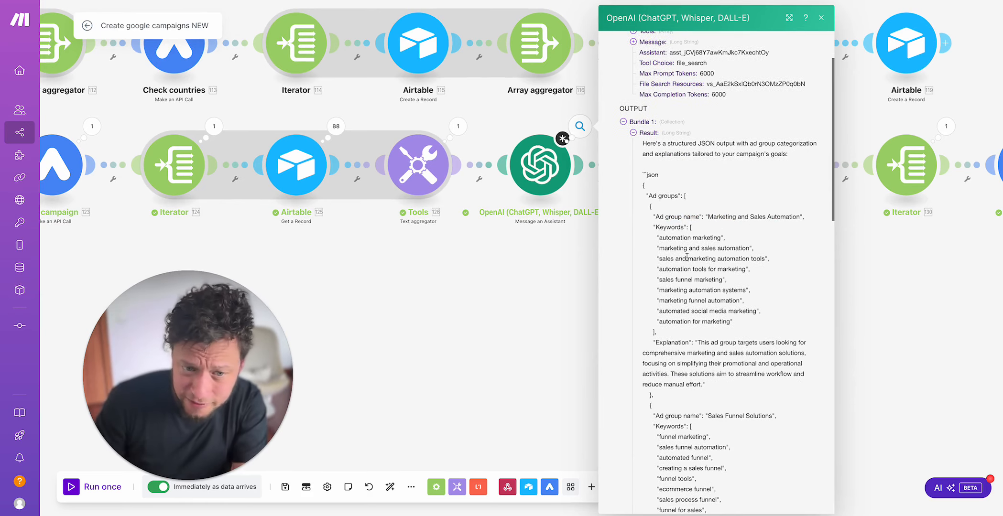
{"action": "left_click_drag", "start_coordinate": [675, 259], "coordinate": [754, 268]}
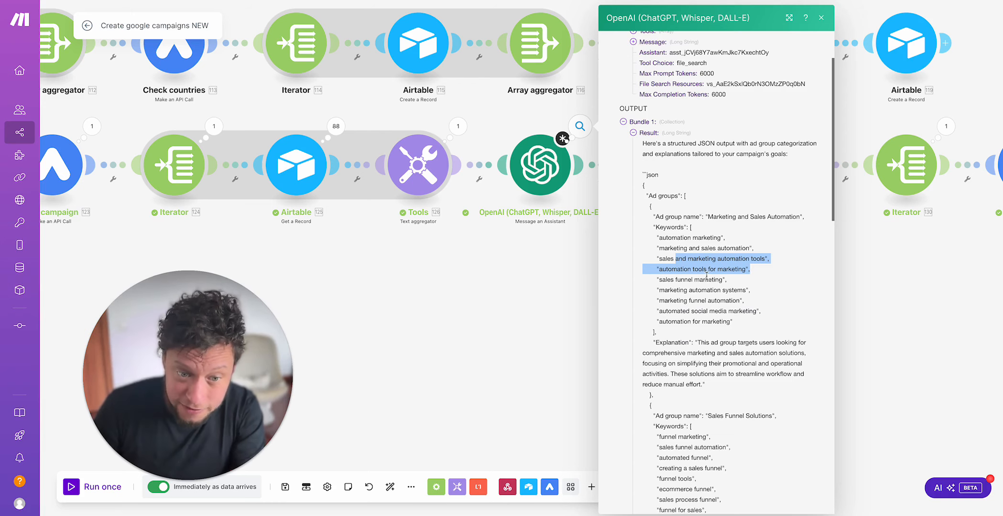
{"action": "scroll", "coordinate": [707, 275], "scroll_direction": "down", "scroll_amount": 6}
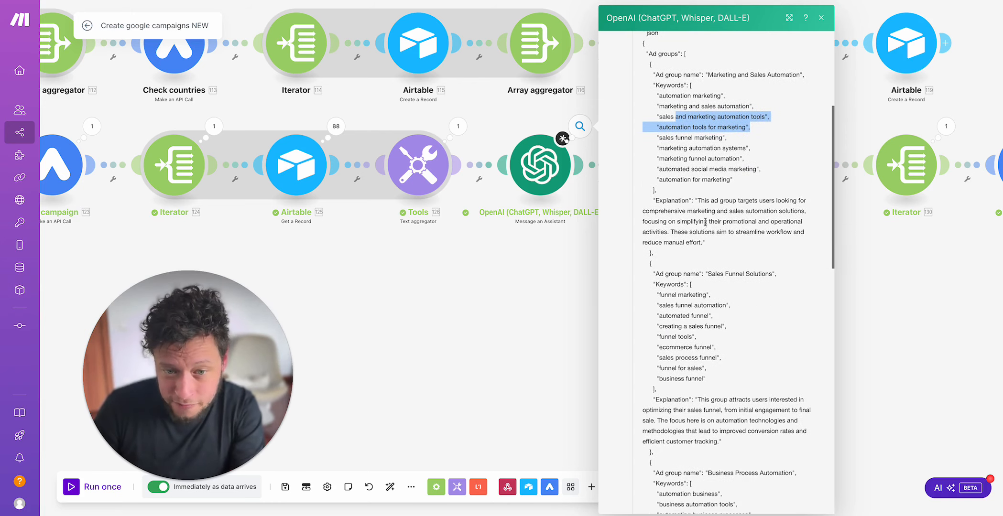
{"action": "left_click_drag", "start_coordinate": [706, 201], "coordinate": [729, 224]}
{"action": "left_click", "coordinate": [730, 222]}
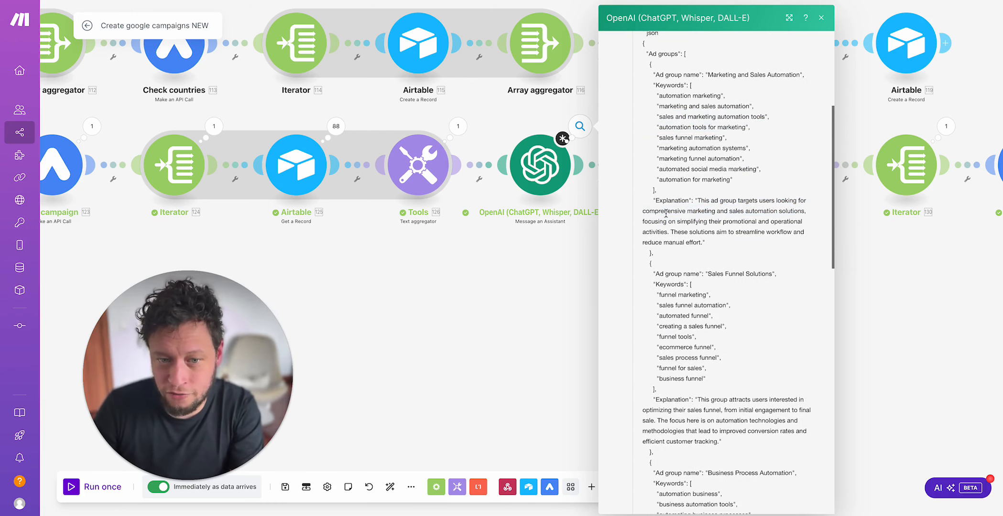
{"action": "left_click_drag", "start_coordinate": [655, 212], "coordinate": [793, 220]}
{"action": "left_click", "coordinate": [746, 225]}
Step: Examine the remaining ad groups through to the closing text of the result, and close the run details
{"action": "scroll", "coordinate": [709, 235], "scroll_direction": "down", "scroll_amount": 2}
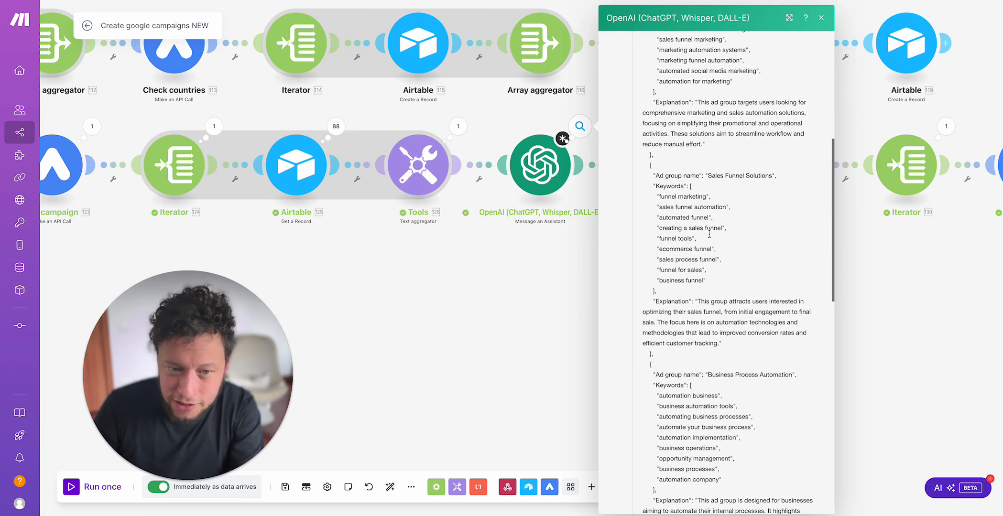
{"action": "scroll", "coordinate": [744, 195], "scroll_direction": "down", "scroll_amount": 3}
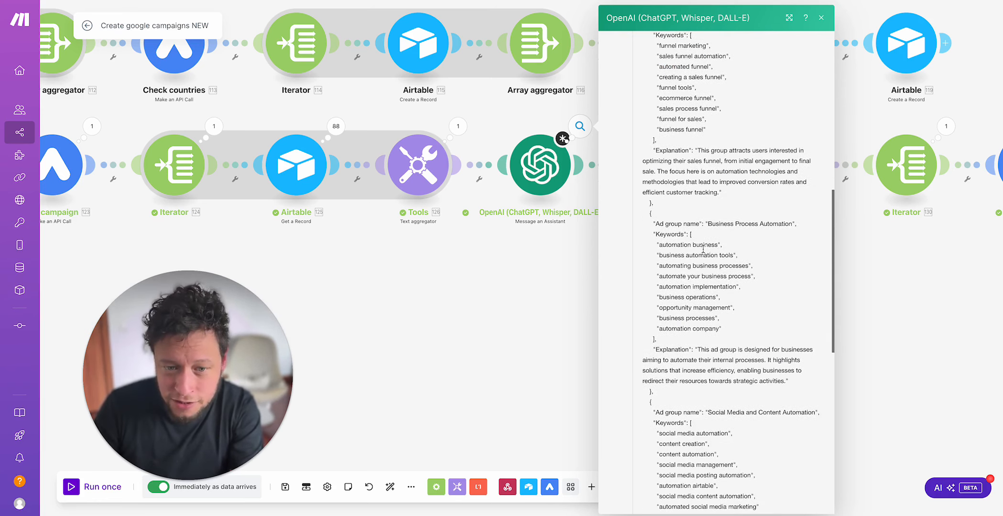
{"action": "left_click_drag", "start_coordinate": [703, 234], "coordinate": [764, 221]}
{"action": "scroll", "coordinate": [699, 244], "scroll_direction": "down", "scroll_amount": 1}
{"action": "scroll", "coordinate": [699, 244], "scroll_direction": "down", "scroll_amount": 8}
{"action": "scroll", "coordinate": [711, 188], "scroll_direction": "up", "scroll_amount": 4}
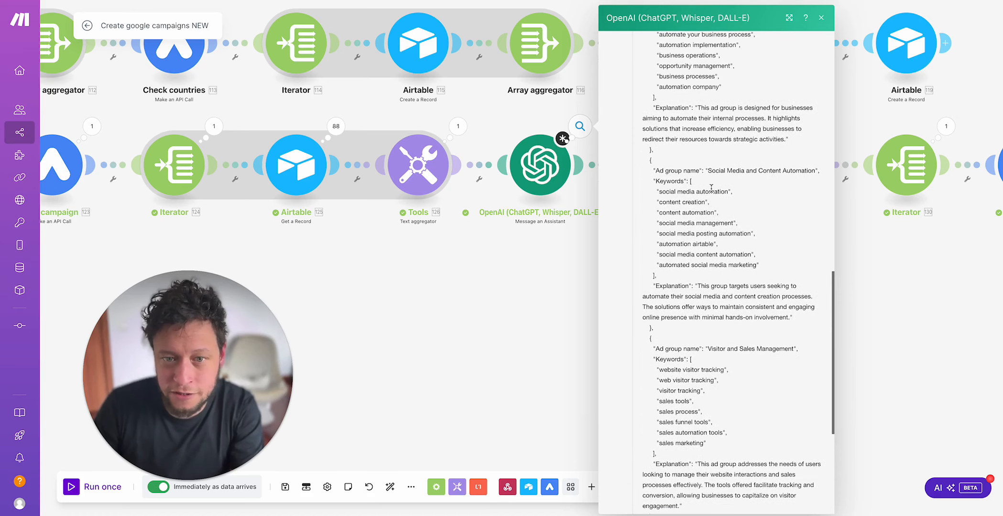
{"action": "left_click_drag", "start_coordinate": [711, 173], "coordinate": [693, 182]}
{"action": "scroll", "coordinate": [699, 234], "scroll_direction": "down", "scroll_amount": 2}
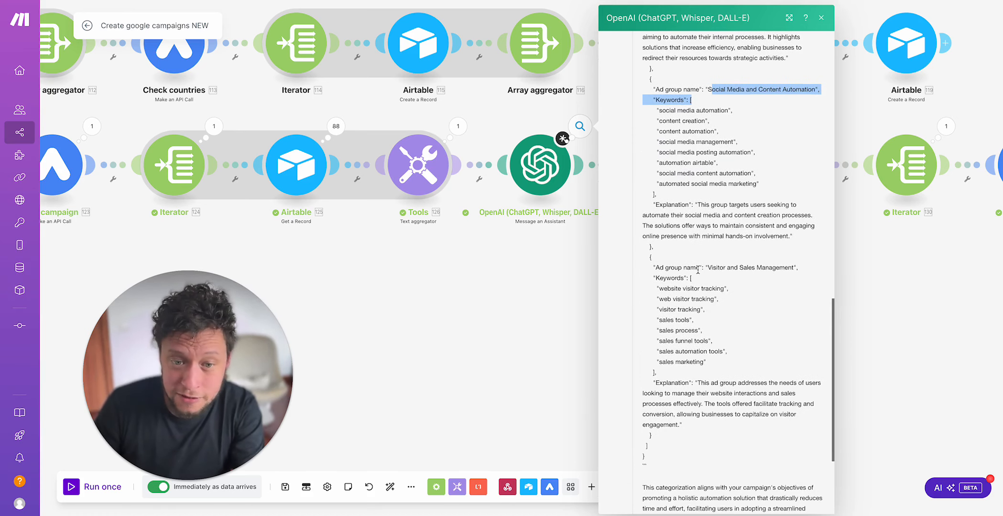
{"action": "left_click", "coordinate": [719, 265]}
{"action": "left_click_drag", "start_coordinate": [717, 267], "coordinate": [780, 289]}
{"action": "scroll", "coordinate": [696, 306], "scroll_direction": "down", "scroll_amount": 3}
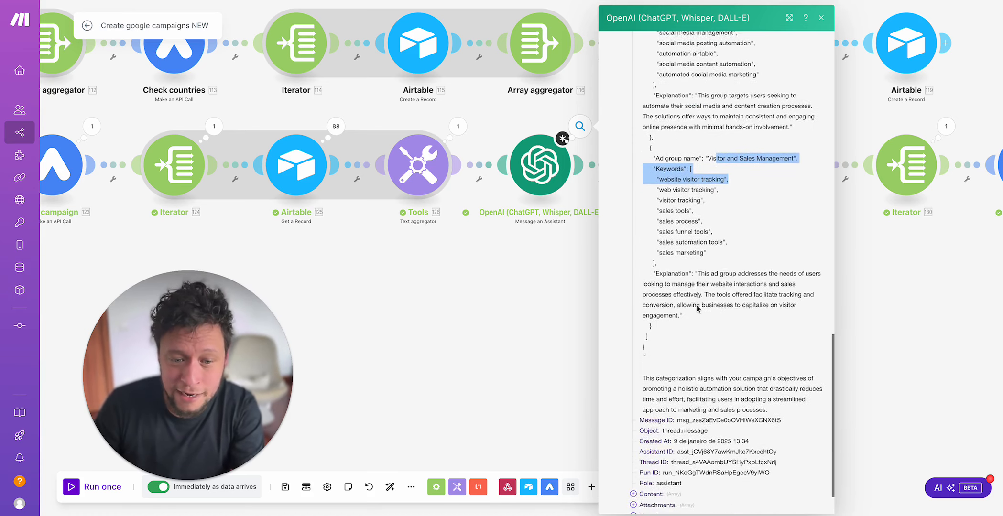
{"action": "left_click", "coordinate": [525, 287]}
Step: Open the text parser's run details, examine the introductory text before the JSON in its input, and close the details
{"action": "left_click_drag", "start_coordinate": [618, 263], "coordinate": [572, 312]}
{"action": "left_click", "coordinate": [654, 178]}
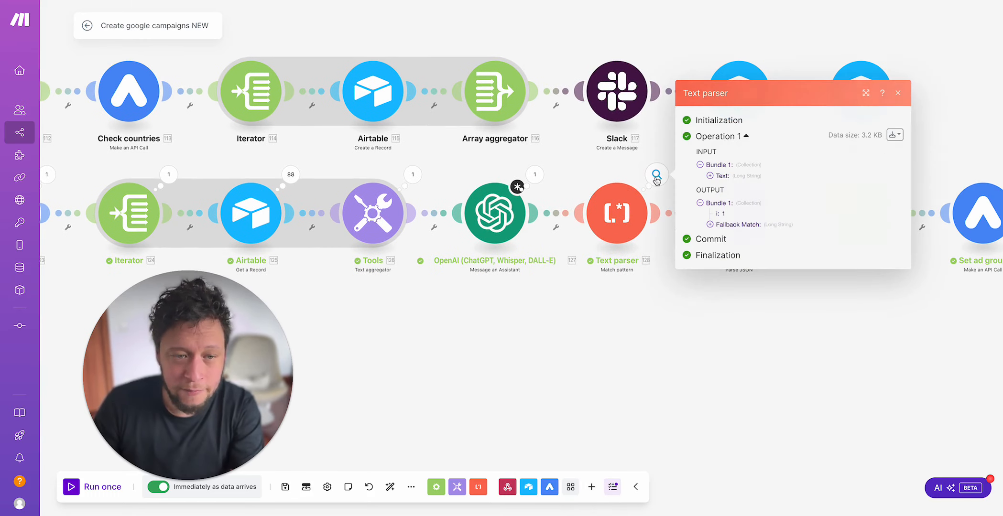
{"action": "left_click", "coordinate": [721, 177]}
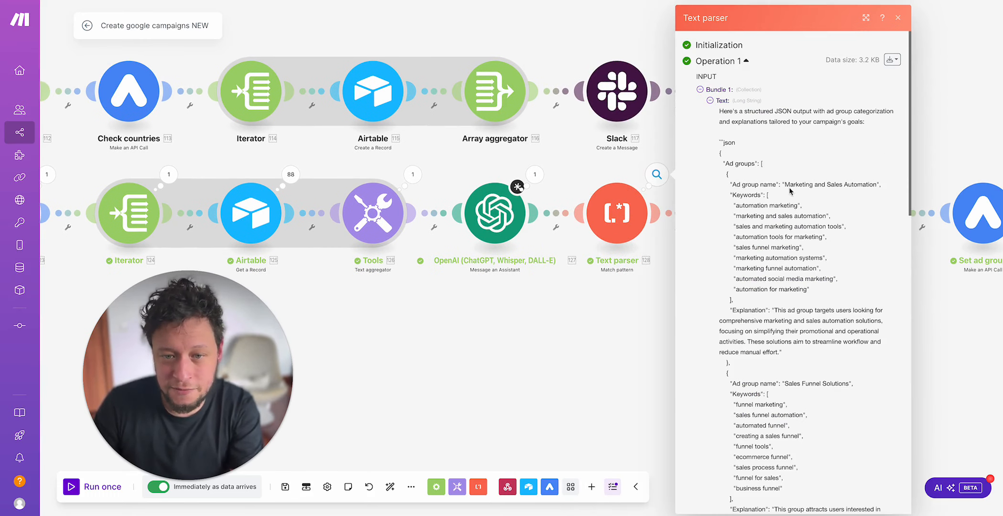
{"action": "left_click", "coordinate": [616, 213]}
{"action": "left_click", "coordinate": [592, 177]}
{"action": "left_click", "coordinate": [656, 175]}
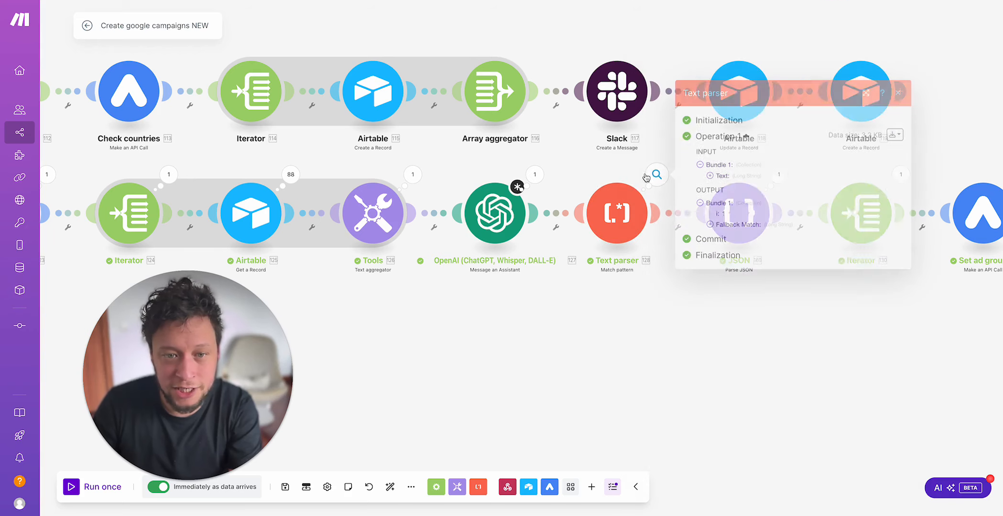
{"action": "left_click", "coordinate": [722, 176]}
{"action": "left_click_drag", "start_coordinate": [726, 111], "coordinate": [785, 152]}
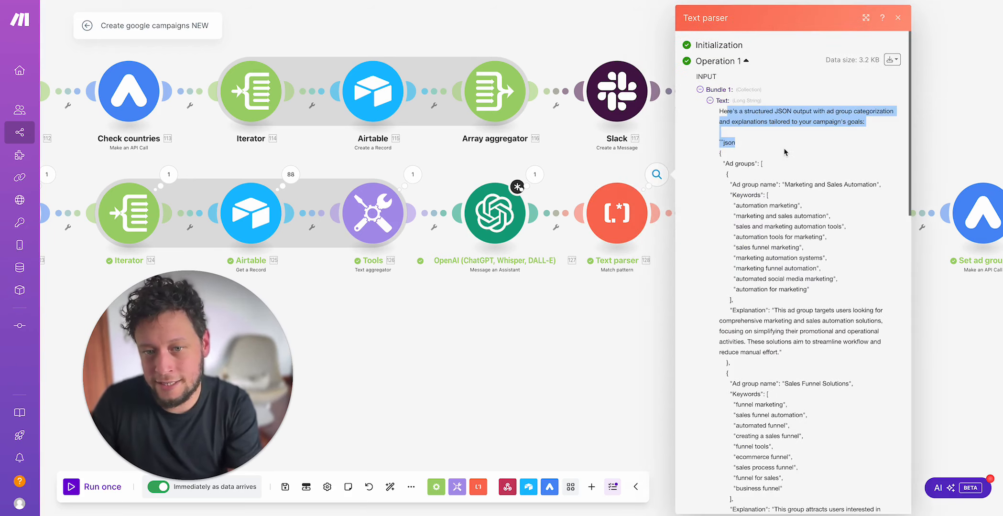
{"action": "scroll", "coordinate": [783, 159], "scroll_direction": "down", "scroll_amount": 10}
{"action": "left_click", "coordinate": [609, 310]}
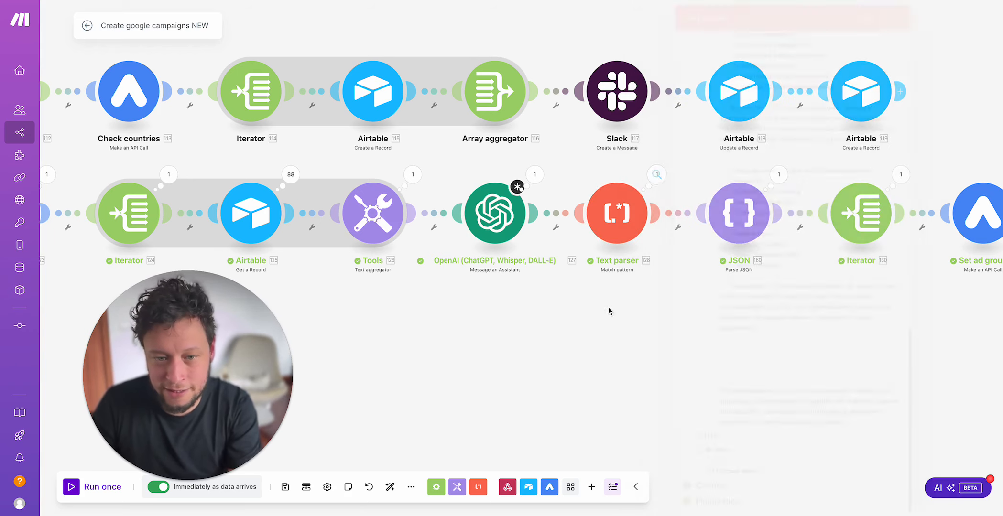
Step: Reopen the text parser's run details, examine the JSON in the output's Fallback Match, and close the details
{"action": "left_click", "coordinate": [657, 174]}
{"action": "left_click", "coordinate": [724, 225]}
{"action": "left_click_drag", "start_coordinate": [716, 161], "coordinate": [795, 463]}
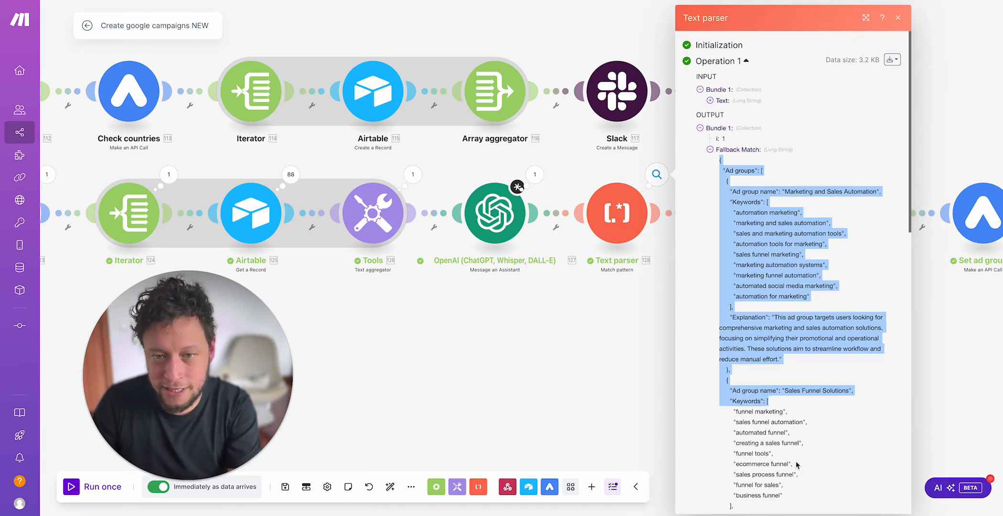
{"action": "left_click", "coordinate": [604, 353]}
{"action": "left_click_drag", "start_coordinate": [699, 313], "coordinate": [580, 338]}
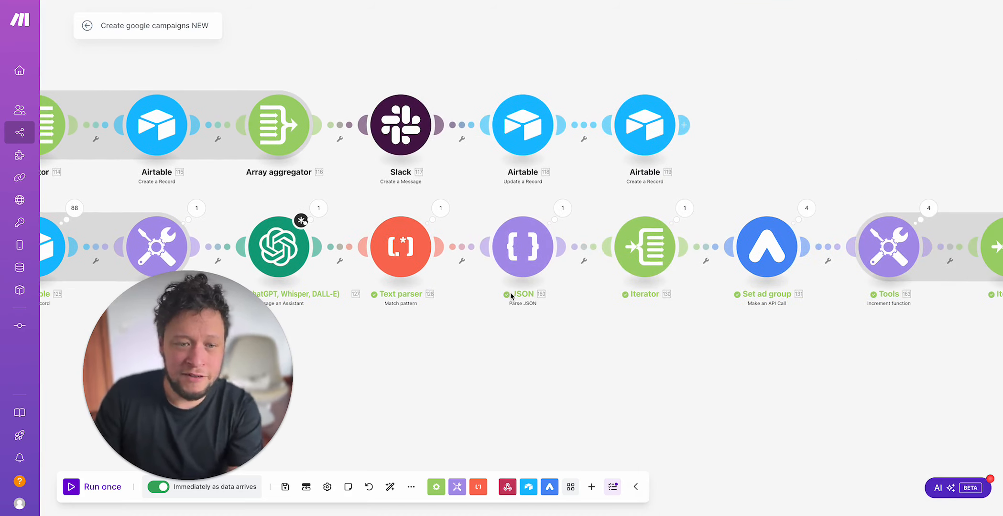
Step: Check the JSON module's data structure and string mapping, examine the first ad group's keywords in its run output, and close the details
{"action": "left_click", "coordinate": [548, 241]}
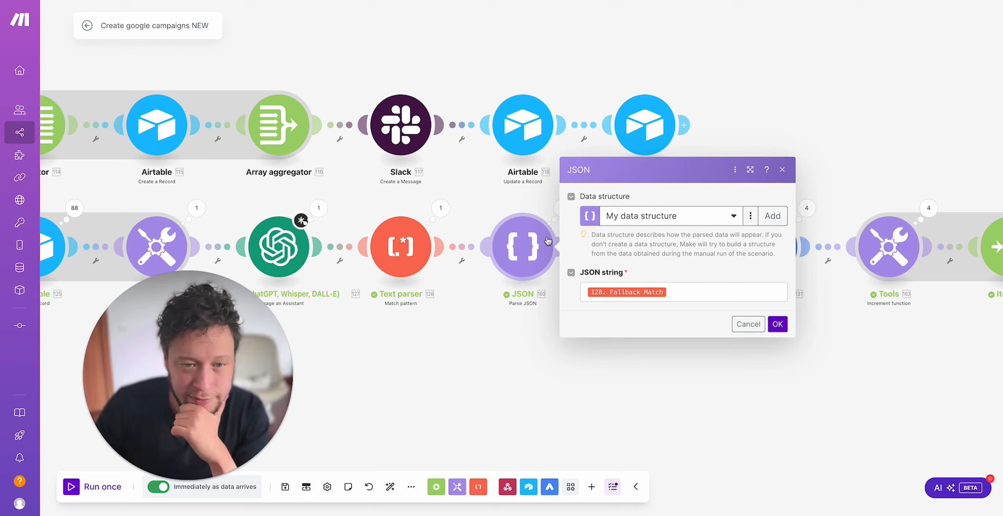
{"action": "left_click", "coordinate": [515, 381]}
{"action": "left_click", "coordinate": [563, 208]}
{"action": "left_click", "coordinate": [628, 253]}
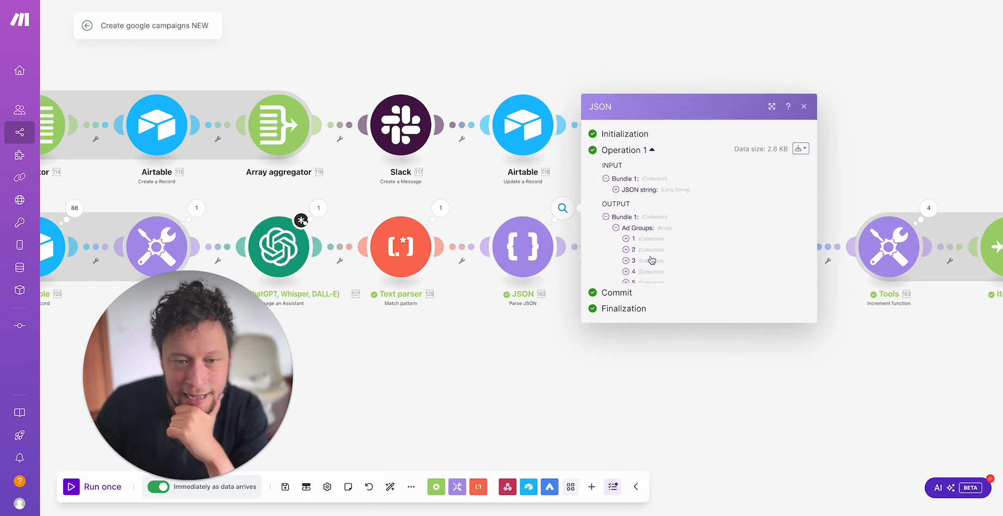
{"action": "left_click", "coordinate": [645, 236]}
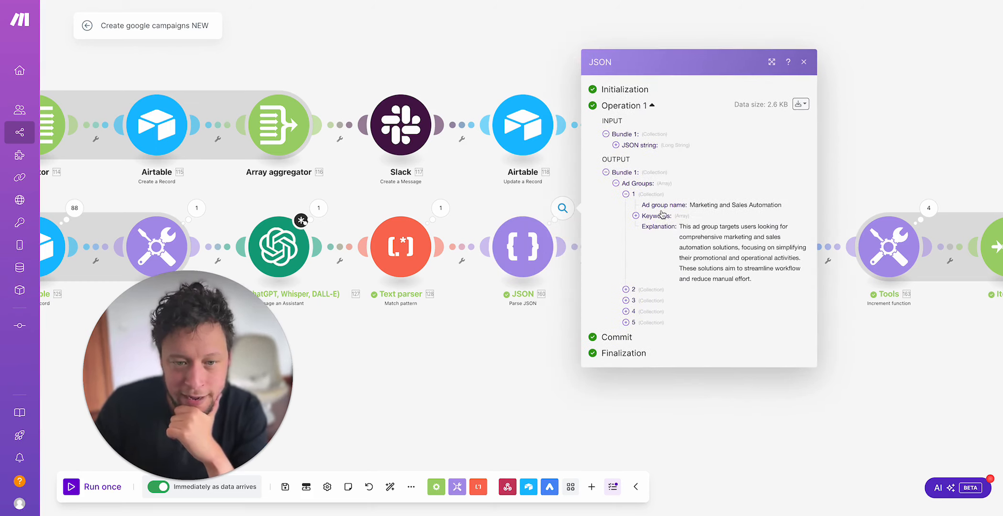
{"action": "left_click", "coordinate": [662, 215]}
{"action": "left_click_drag", "start_coordinate": [672, 187], "coordinate": [682, 275]}
{"action": "left_click", "coordinate": [522, 366]}
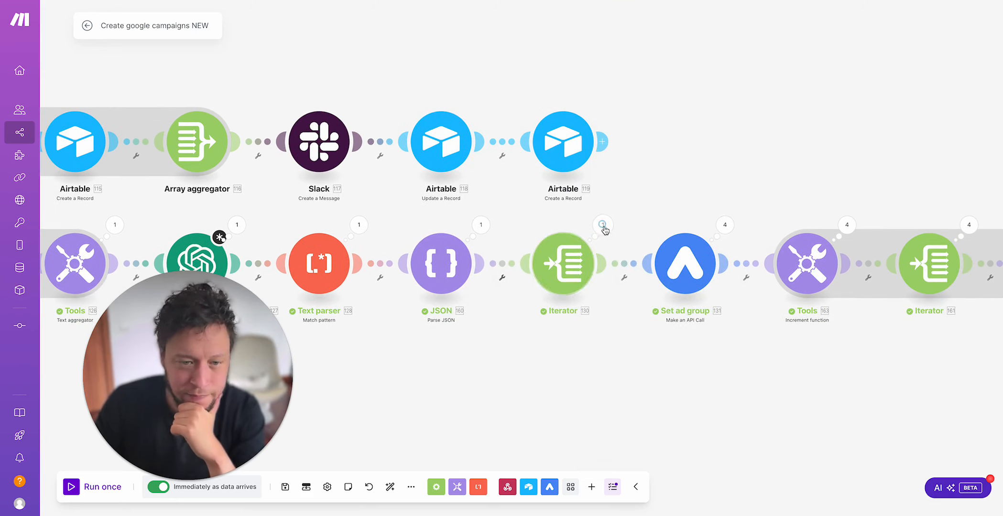
Step: Check the Array mapping of the iterator after the JSON module, and examine the first output bundle's ad group name and keywords
{"action": "left_click", "coordinate": [561, 295]}
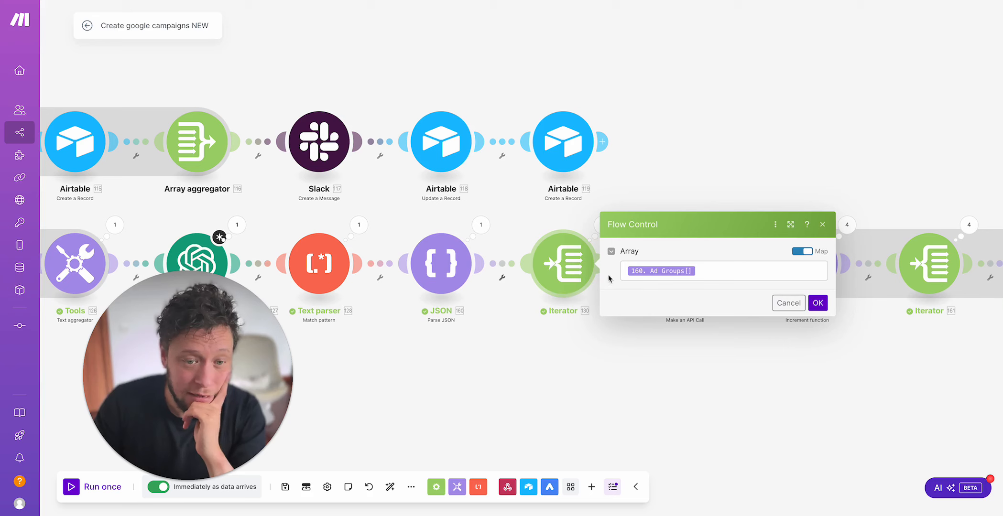
{"action": "left_click", "coordinate": [565, 224]}
{"action": "left_click", "coordinate": [602, 225]}
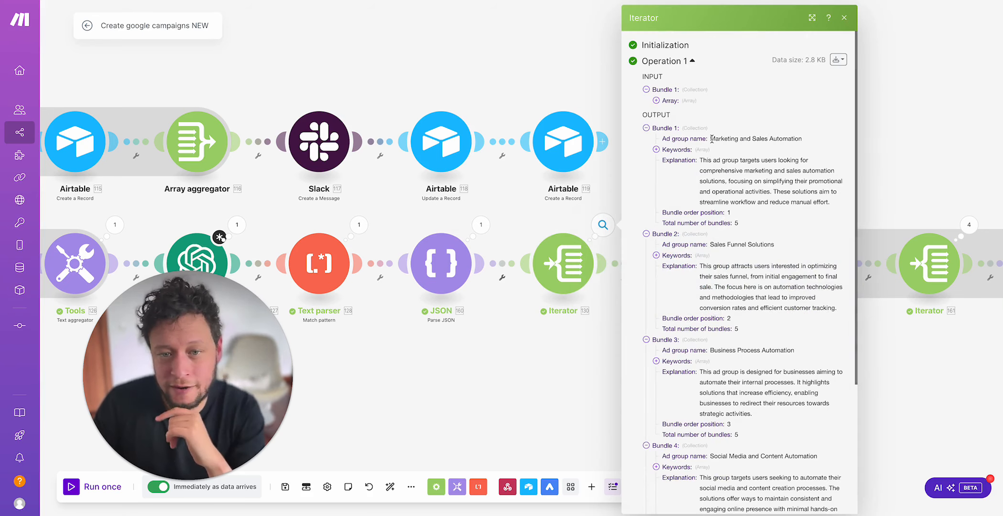
{"action": "left_click_drag", "start_coordinate": [711, 139], "coordinate": [808, 144]}
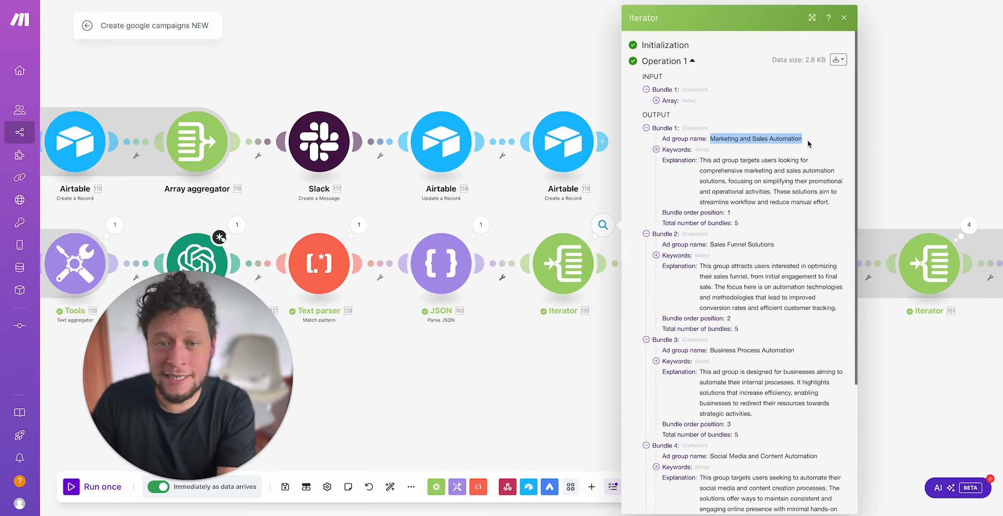
{"action": "left_click", "coordinate": [676, 150]}
{"action": "left_click_drag", "start_coordinate": [696, 162], "coordinate": [752, 233]}
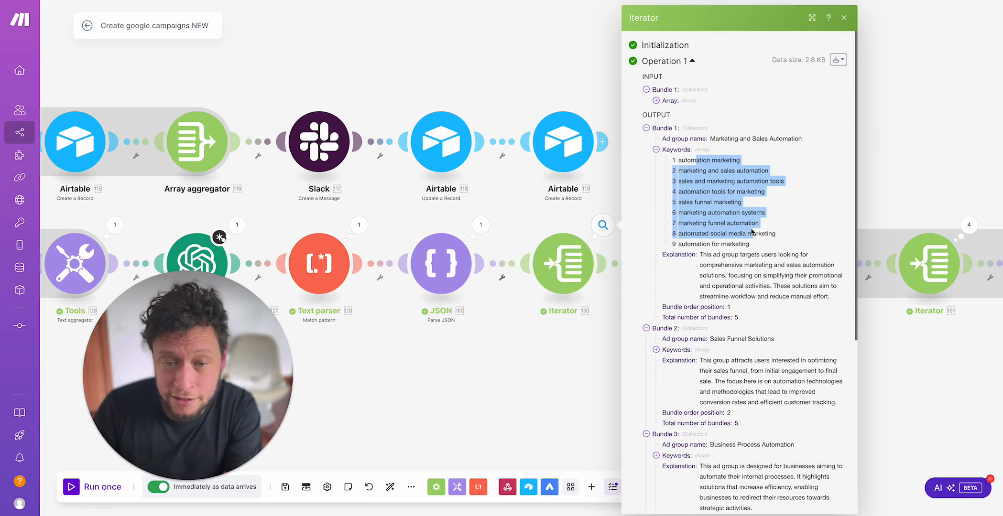
{"action": "left_click", "coordinate": [775, 293]}
{"action": "left_click", "coordinate": [497, 425]}
Step: Reopen the run details of the iterator before Set ad group, look over its output bundles, and close the details
{"action": "left_click_drag", "start_coordinate": [648, 364], "coordinate": [530, 358]}
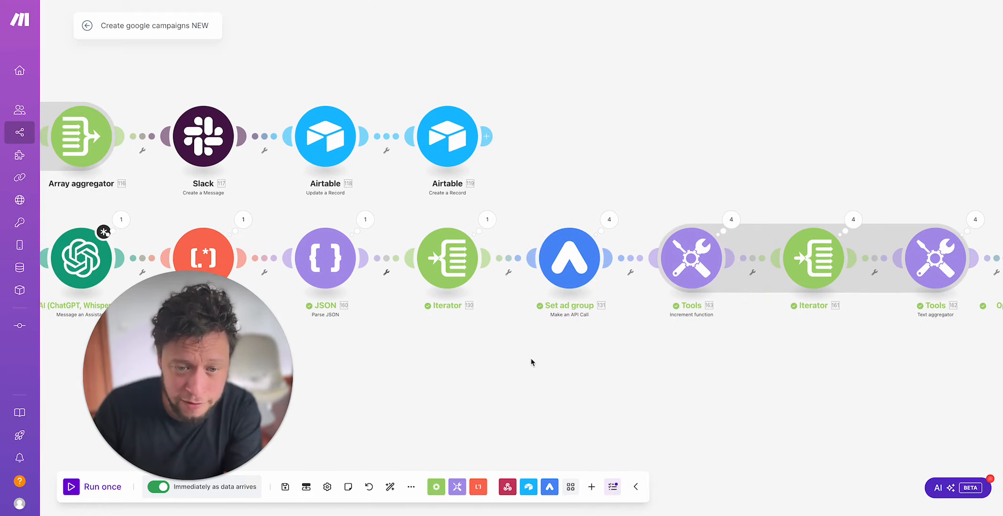
{"action": "left_click_drag", "start_coordinate": [580, 193], "coordinate": [502, 196]}
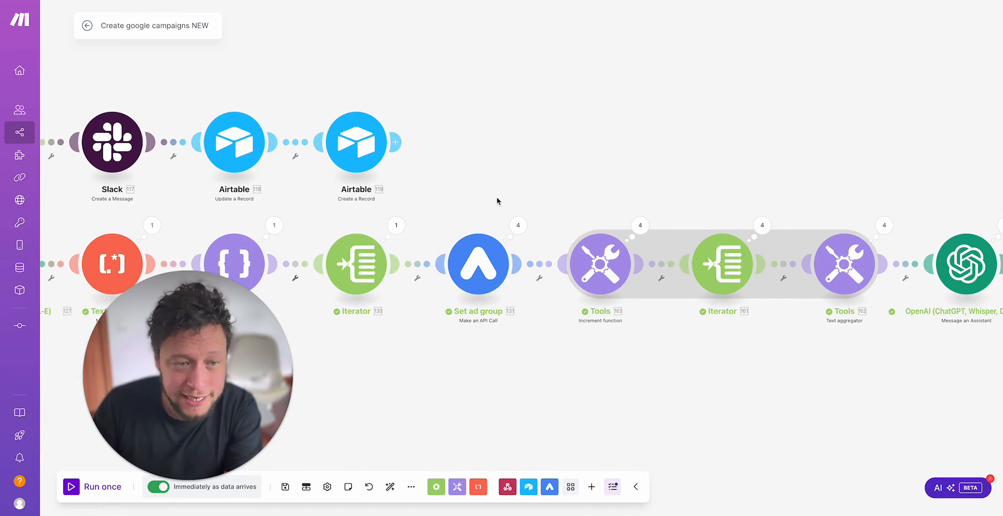
{"action": "scroll", "coordinate": [496, 197], "scroll_direction": "down", "scroll_amount": 1}
{"action": "scroll", "coordinate": [496, 197], "scroll_direction": "down", "scroll_amount": 3}
{"action": "scroll", "coordinate": [497, 201], "scroll_direction": "up", "scroll_amount": 2}
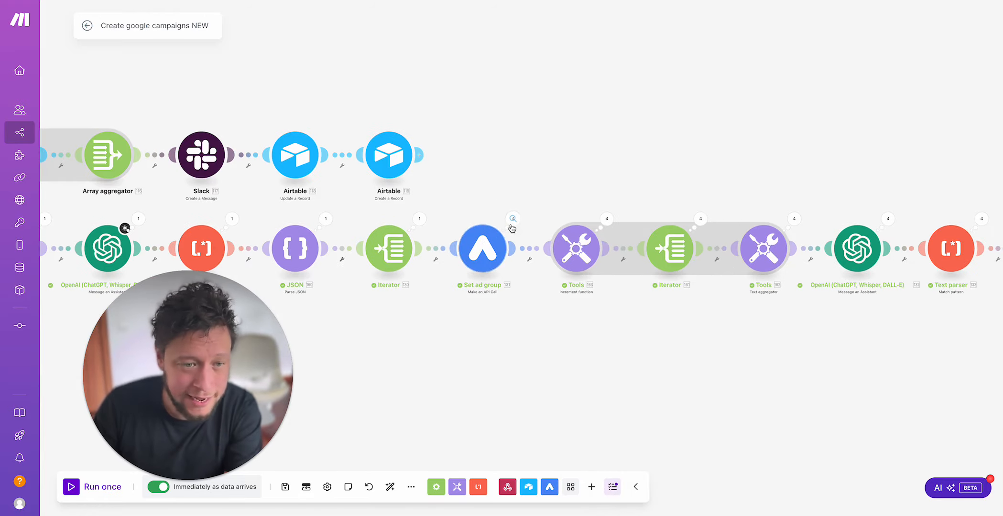
{"action": "left_click_drag", "start_coordinate": [424, 207], "coordinate": [435, 208]}
{"action": "left_click", "coordinate": [430, 218]}
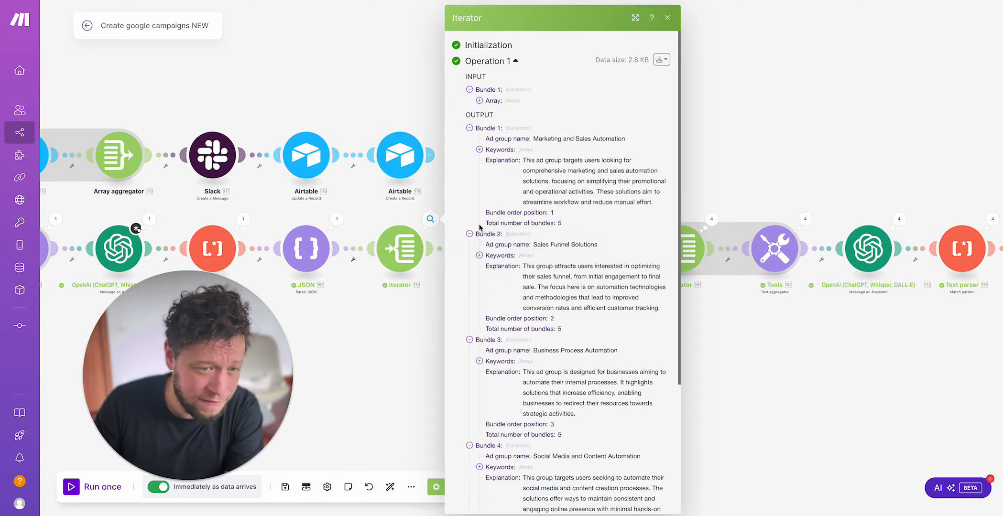
{"action": "left_click", "coordinate": [350, 353]}
Step: Open the run details of the Set ad group ads module and examine the failed Operation 4's request body
{"action": "left_click_drag", "start_coordinate": [433, 341], "coordinate": [381, 356]}
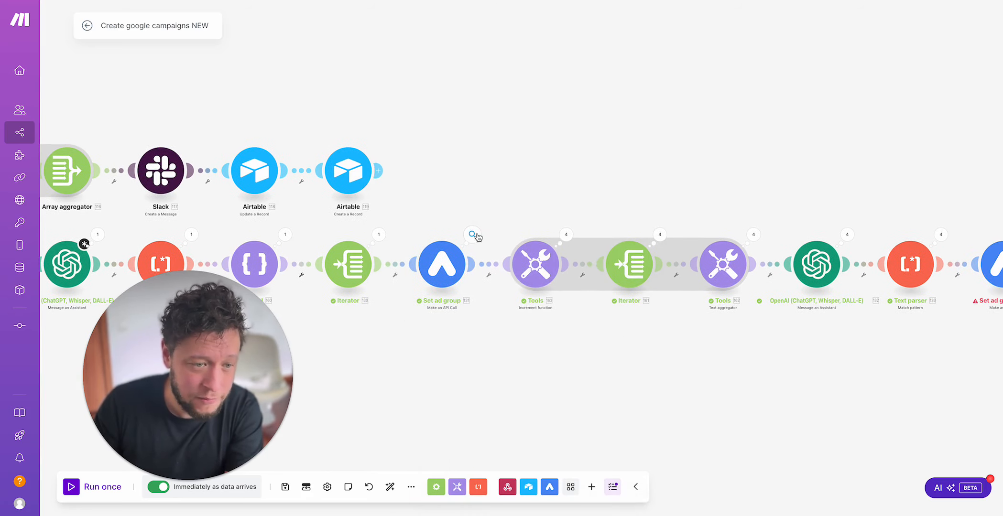
{"action": "left_click", "coordinate": [473, 234]}
{"action": "left_click_drag", "start_coordinate": [728, 166], "coordinate": [507, 154]}
{"action": "left_click_drag", "start_coordinate": [827, 182], "coordinate": [833, 155]}
{"action": "left_click", "coordinate": [645, 204]}
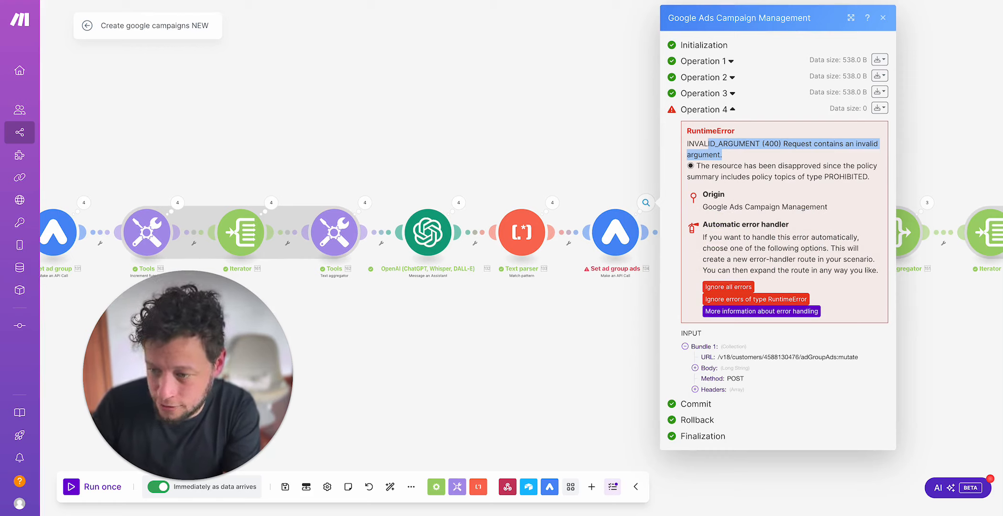
{"action": "left_click", "coordinate": [706, 370]}
{"action": "scroll", "coordinate": [851, 215], "scroll_direction": "down", "scroll_amount": 10}
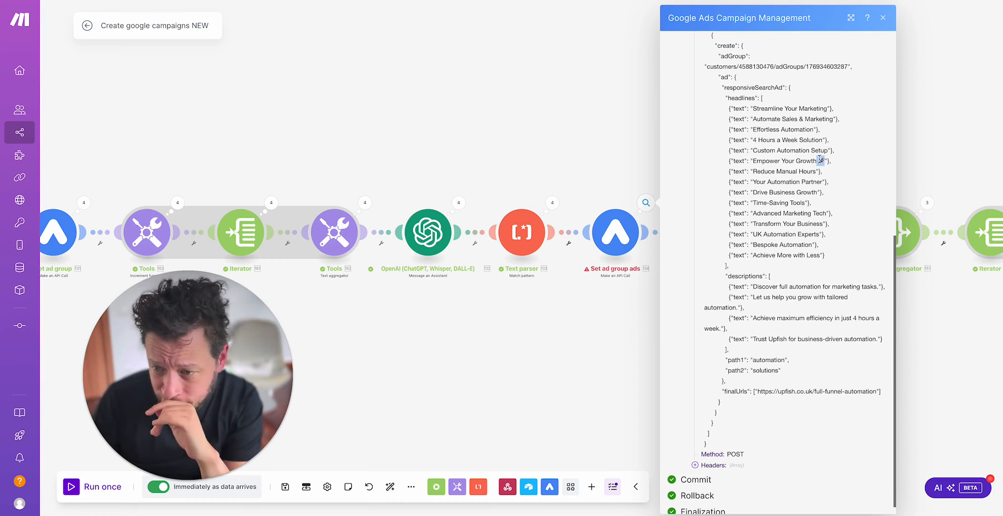
Step: Examine the RuntimeError message of Operation 4, including the policy disapproval line
{"action": "scroll", "coordinate": [748, 159], "scroll_direction": "up", "scroll_amount": 8}
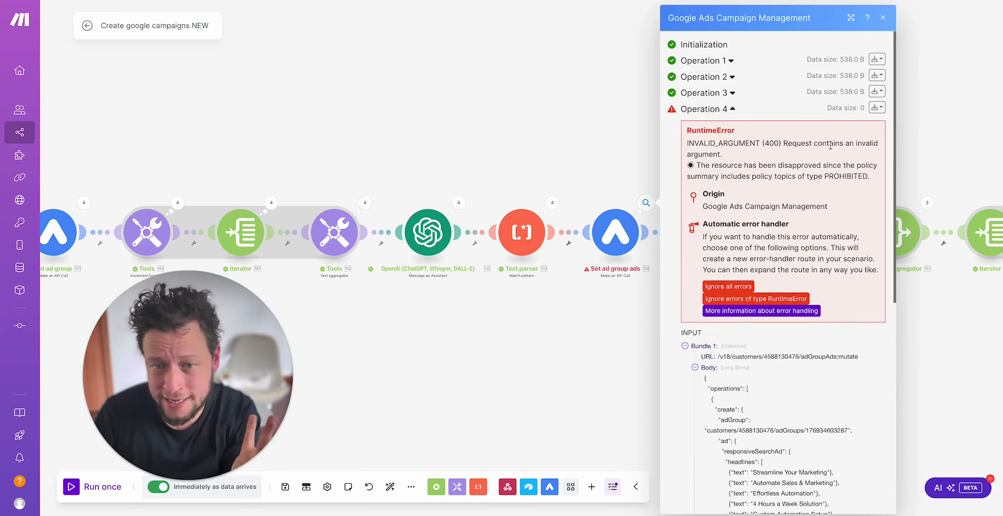
{"action": "scroll", "coordinate": [821, 268], "scroll_direction": "down", "scroll_amount": 10}
{"action": "scroll", "coordinate": [822, 268], "scroll_direction": "up", "scroll_amount": 10}
{"action": "left_click_drag", "start_coordinate": [734, 166], "coordinate": [784, 175]}
Step: Examine the headlines, descriptions and final URL in Operation 4's request body, and close the run details
{"action": "scroll", "coordinate": [784, 176], "scroll_direction": "down", "scroll_amount": 4}
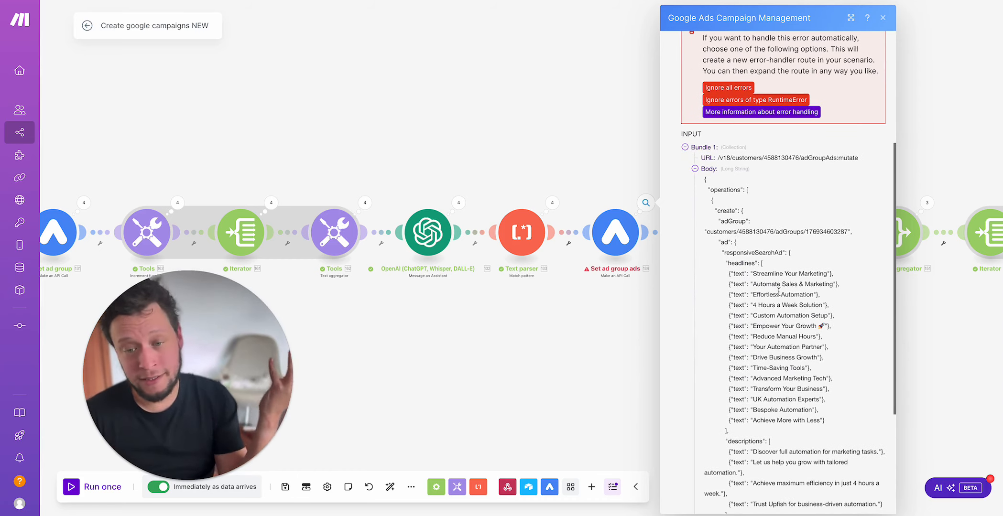
{"action": "scroll", "coordinate": [779, 291], "scroll_direction": "down", "scroll_amount": 1}
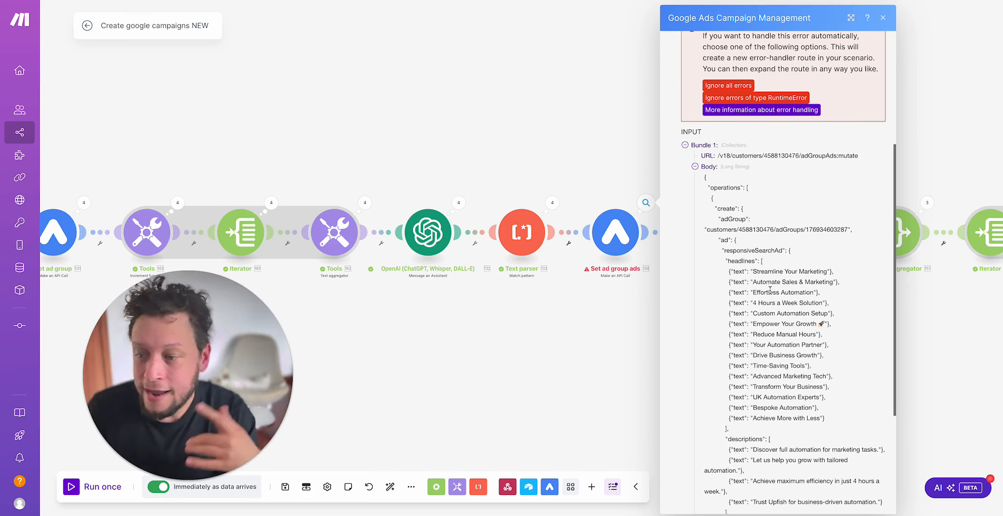
{"action": "scroll", "coordinate": [791, 280], "scroll_direction": "down", "scroll_amount": 3}
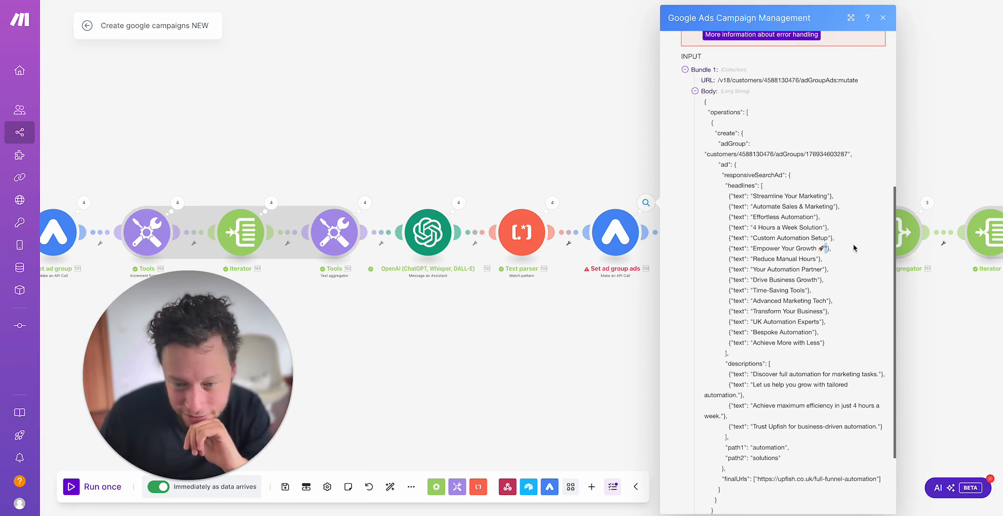
{"action": "scroll", "coordinate": [841, 246], "scroll_direction": "down", "scroll_amount": 1}
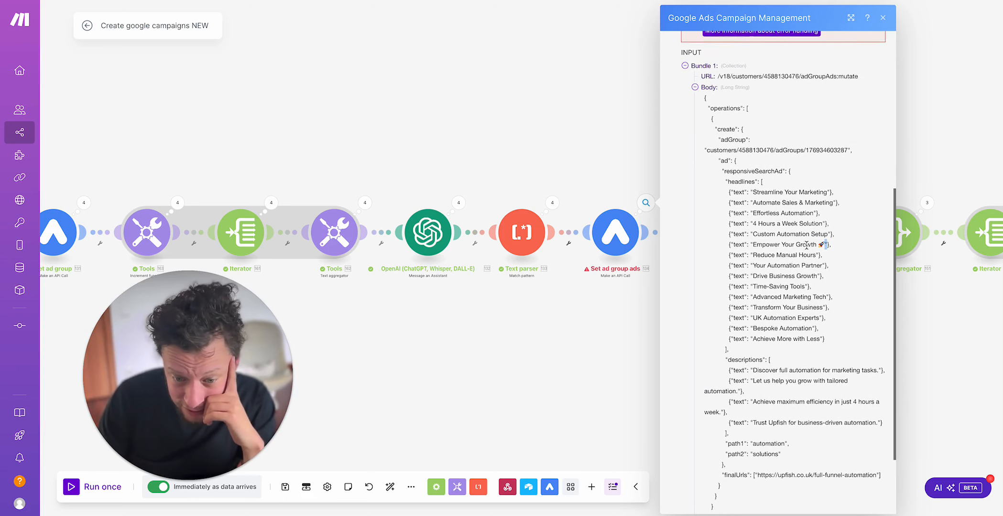
{"action": "scroll", "coordinate": [806, 245], "scroll_direction": "down", "scroll_amount": 1}
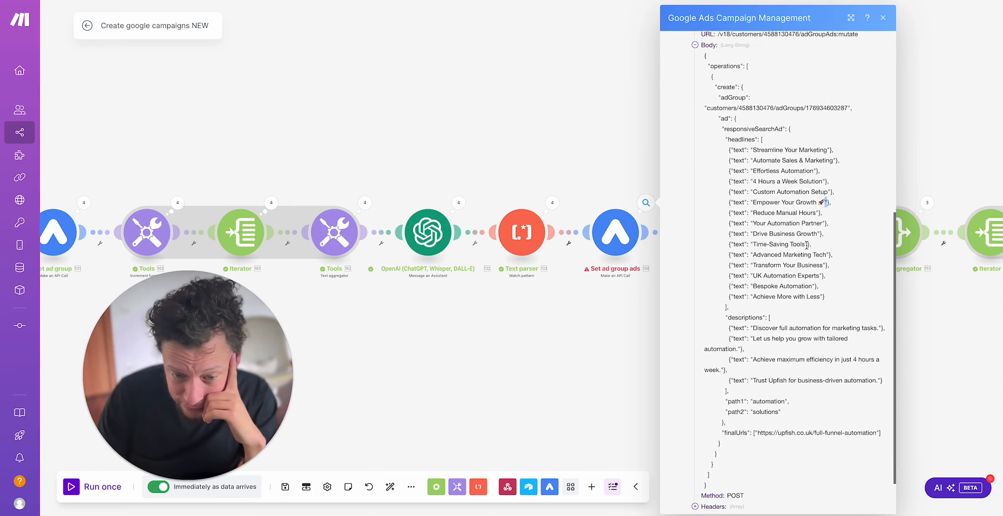
{"action": "left_click", "coordinate": [561, 139]}
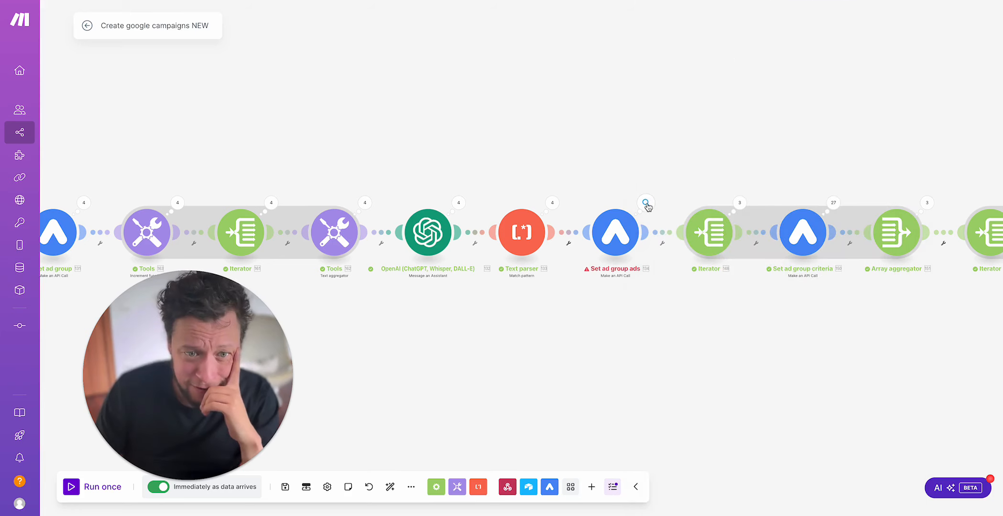
Step: Reopen the Set ad group ads run details, examine Operation 2's output results and request body for comparison, and close the details
{"action": "left_click", "coordinate": [645, 204]}
{"action": "left_click", "coordinate": [731, 77]}
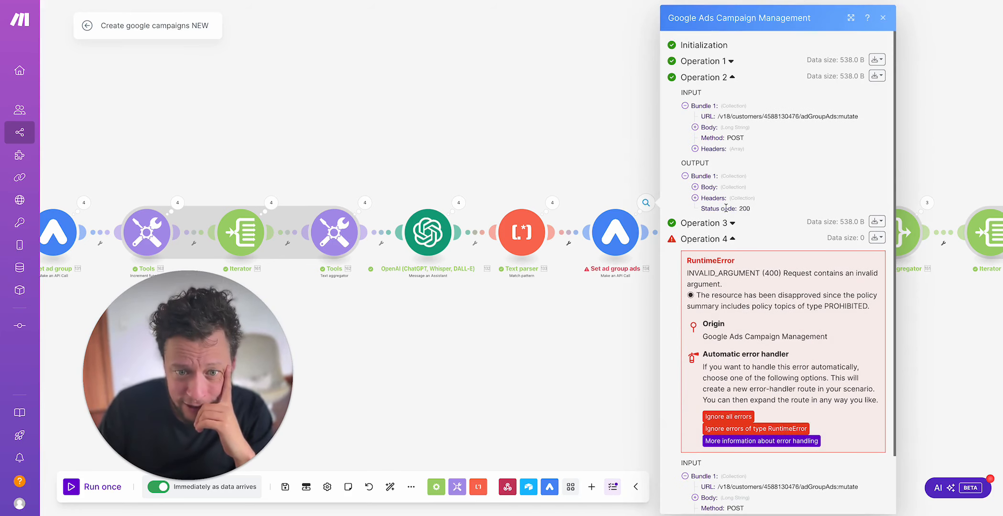
{"action": "left_click", "coordinate": [723, 188]}
{"action": "left_click", "coordinate": [736, 199]}
{"action": "left_click", "coordinate": [749, 210]}
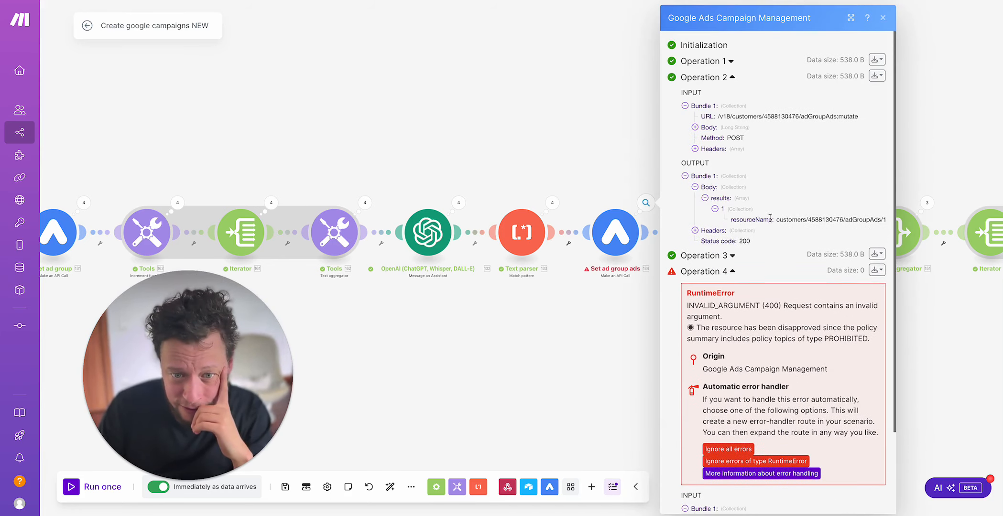
{"action": "left_click", "coordinate": [696, 128]}
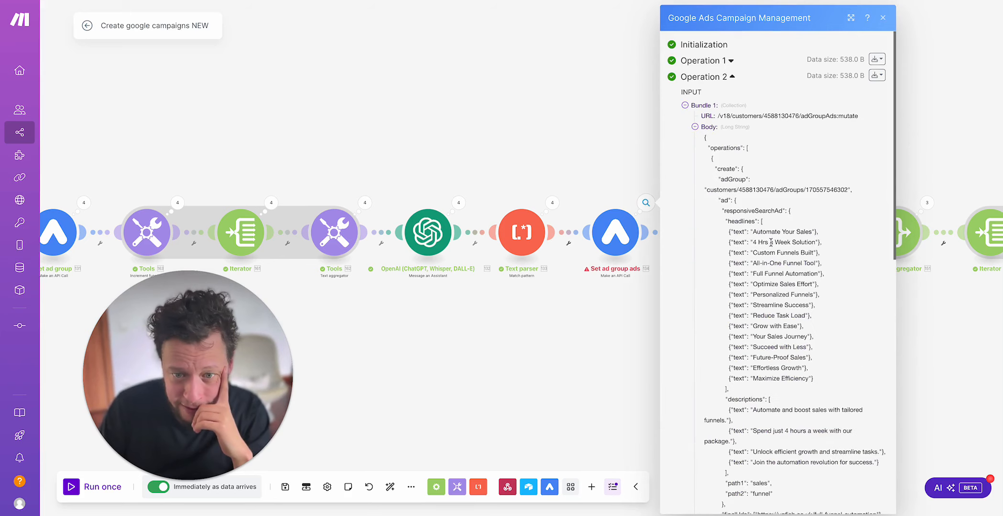
{"action": "scroll", "coordinate": [766, 221], "scroll_direction": "down", "scroll_amount": 2}
{"action": "left_click", "coordinate": [528, 352]}
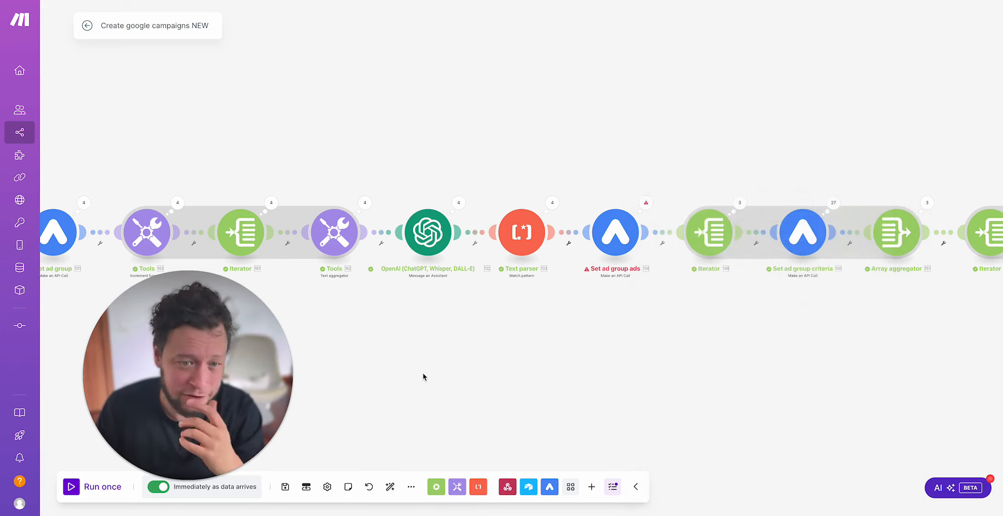
Step: Return to the iterator feeding Set ad group, review all its ad group bundles in the run details, and close them
{"action": "left_click_drag", "start_coordinate": [423, 374], "coordinate": [668, 386]}
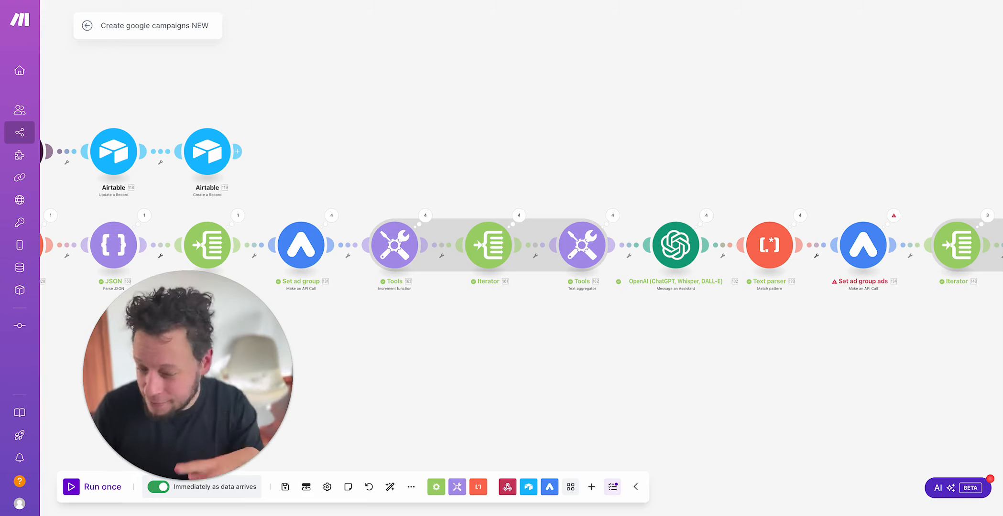
{"action": "scroll", "coordinate": [619, 354], "scroll_direction": "left", "scroll_amount": 5}
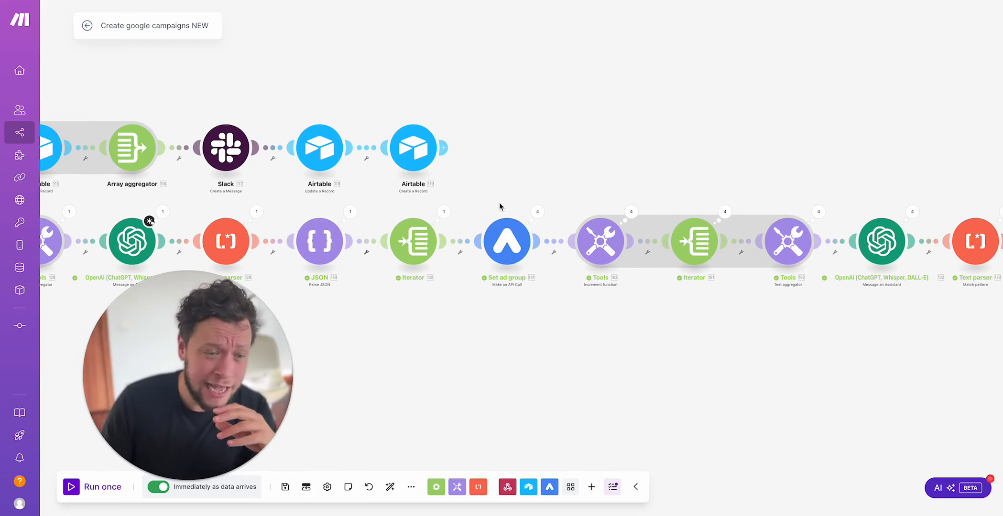
{"action": "left_click", "coordinate": [444, 212]}
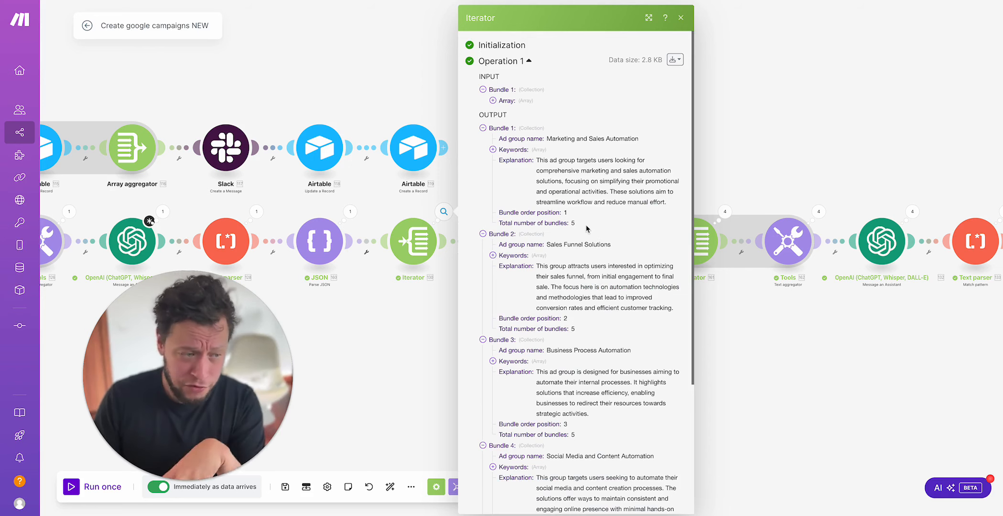
{"action": "scroll", "coordinate": [585, 223], "scroll_direction": "down", "scroll_amount": 4}
{"action": "scroll", "coordinate": [584, 223], "scroll_direction": "up", "scroll_amount": 4}
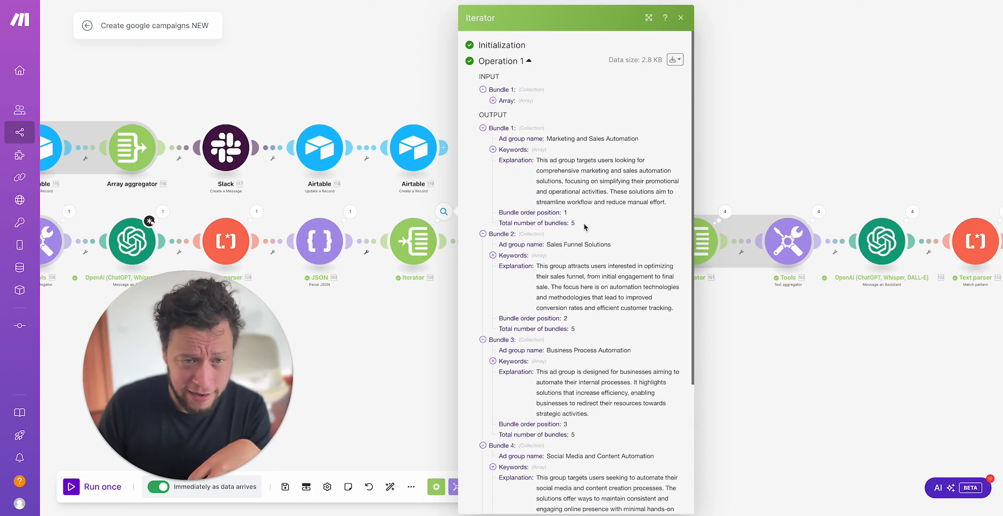
{"action": "left_click", "coordinate": [384, 333]}
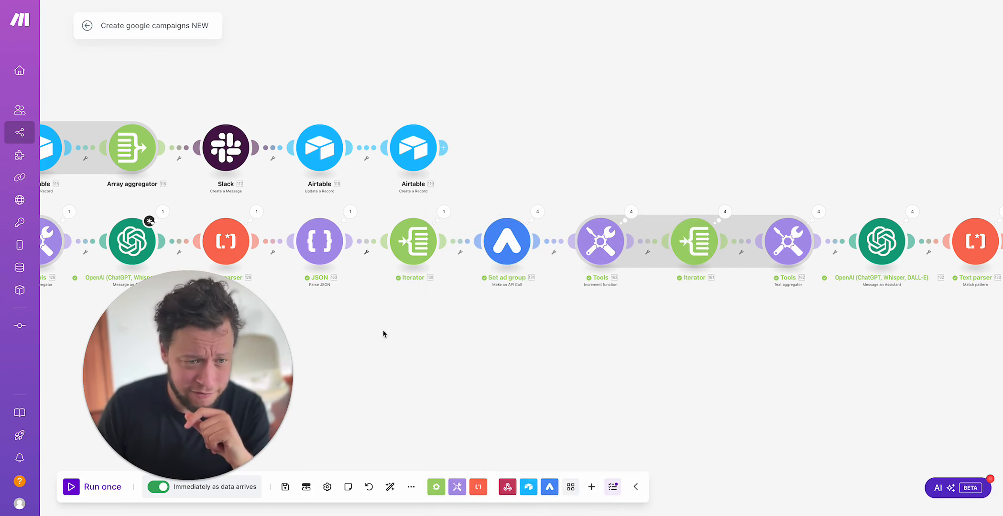
Step: Open the Set ad group run details and examine the URL and request body of Operation 1
{"action": "left_click", "coordinate": [541, 218]}
{"action": "left_click", "coordinate": [623, 192]}
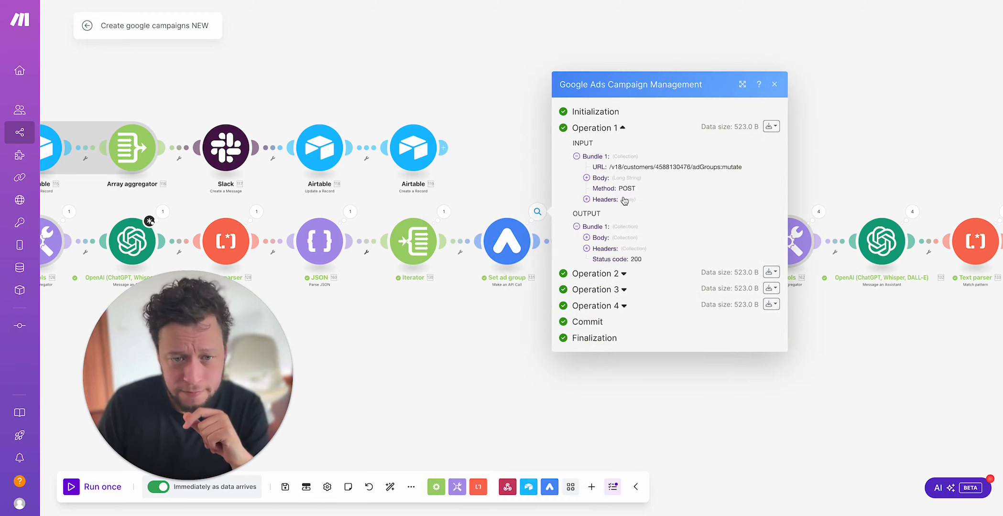
{"action": "left_click_drag", "start_coordinate": [613, 166], "coordinate": [725, 169]}
{"action": "left_click", "coordinate": [601, 178]}
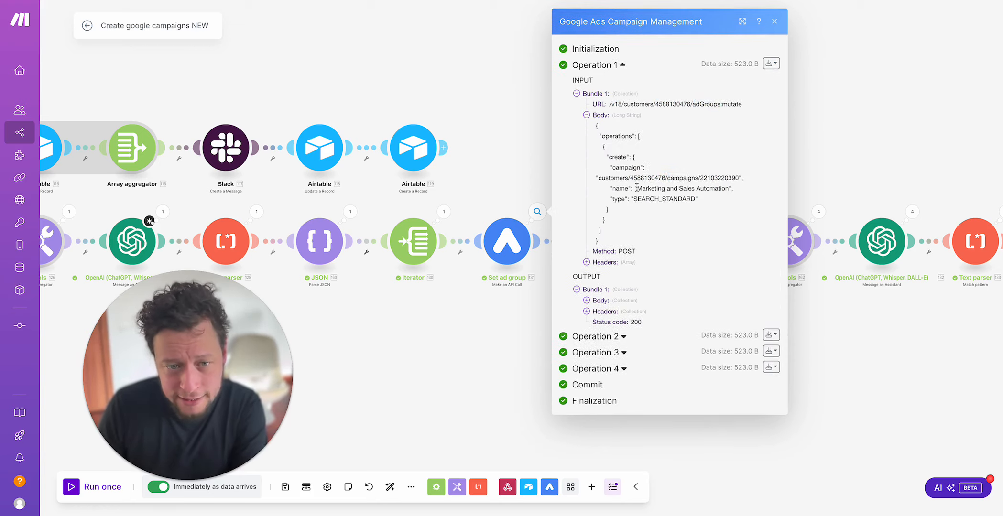
{"action": "left_click_drag", "start_coordinate": [616, 135], "coordinate": [645, 147]}
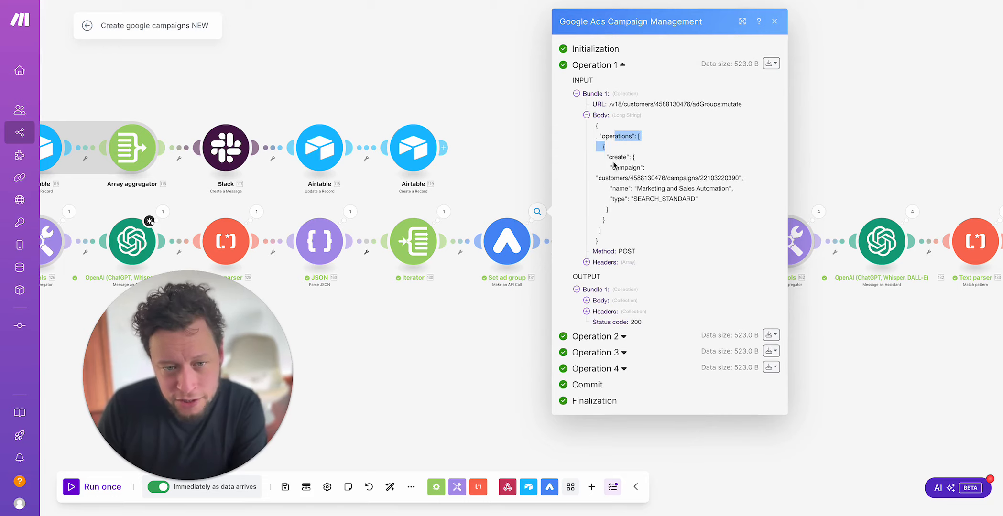
{"action": "left_click", "coordinate": [615, 166]}
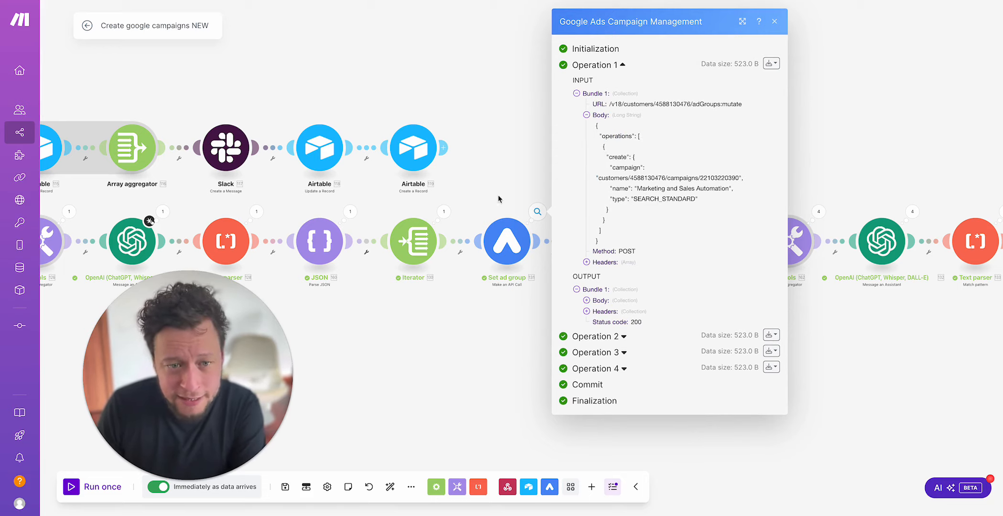
Step: Examine the "Marketing and Sales Automation" name in Operation 1's request body and compare it with the preceding iterator's ad group bundles
{"action": "left_click_drag", "start_coordinate": [205, 209], "coordinate": [334, 197]}
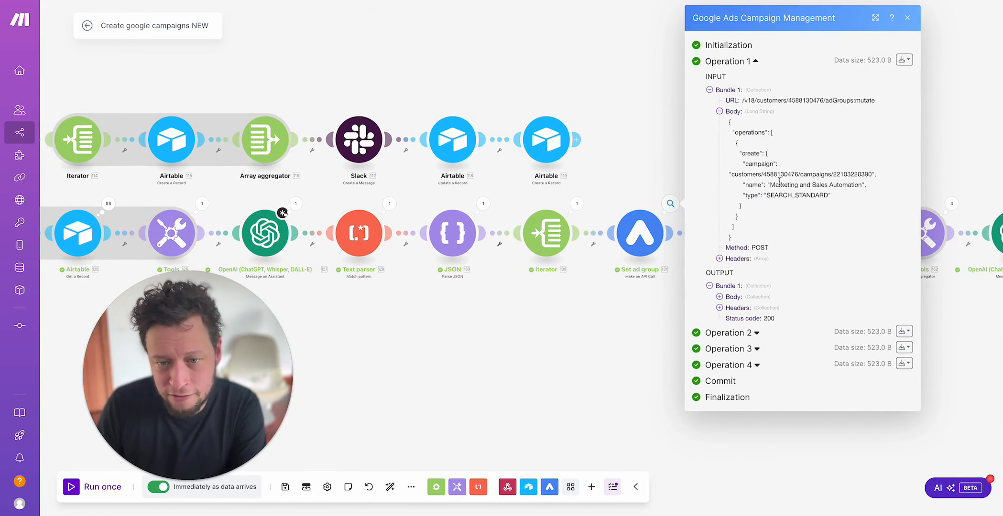
{"action": "left_click_drag", "start_coordinate": [771, 185], "coordinate": [885, 186]}
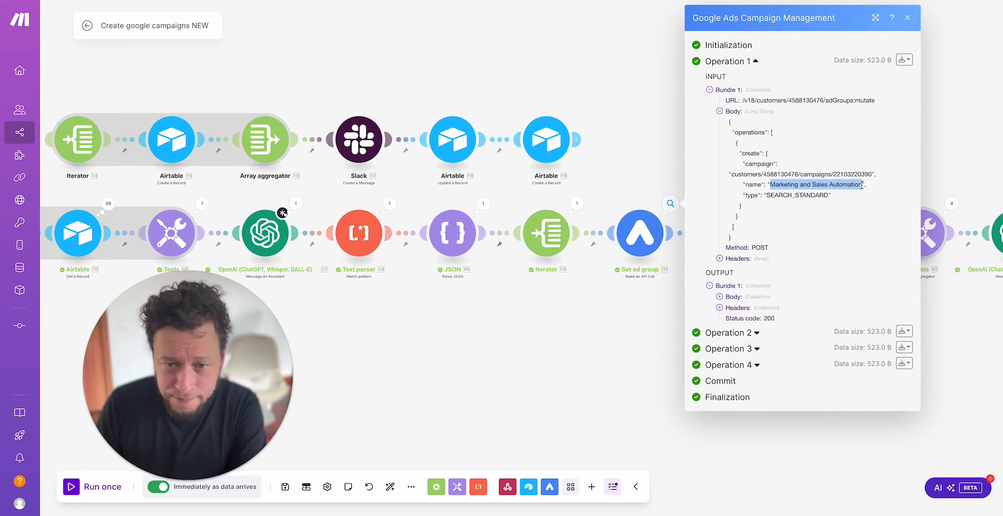
{"action": "left_click", "coordinate": [575, 205]}
{"action": "left_click", "coordinate": [552, 80]}
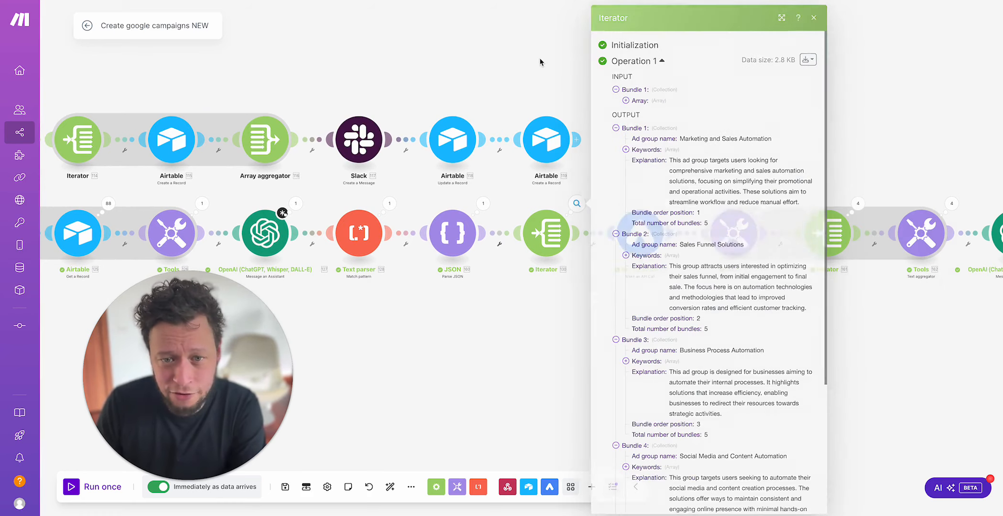
Step: Reopen the Set ad group run details and examine Operation 1's output body and headers, plus the name and type in its request body
{"action": "left_click", "coordinate": [671, 204]}
{"action": "left_click", "coordinate": [748, 186]}
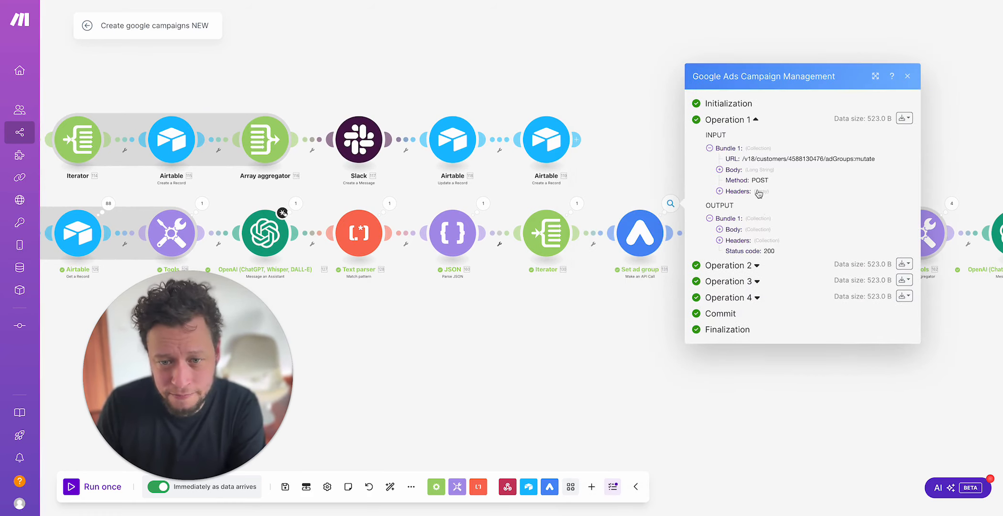
{"action": "left_click", "coordinate": [741, 240]}
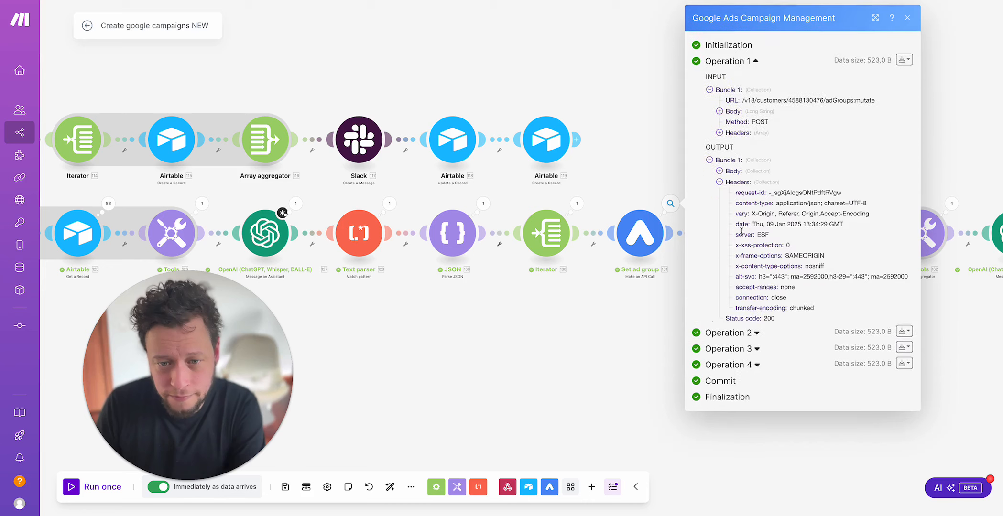
{"action": "left_click", "coordinate": [734, 171]}
{"action": "left_click", "coordinate": [752, 183]}
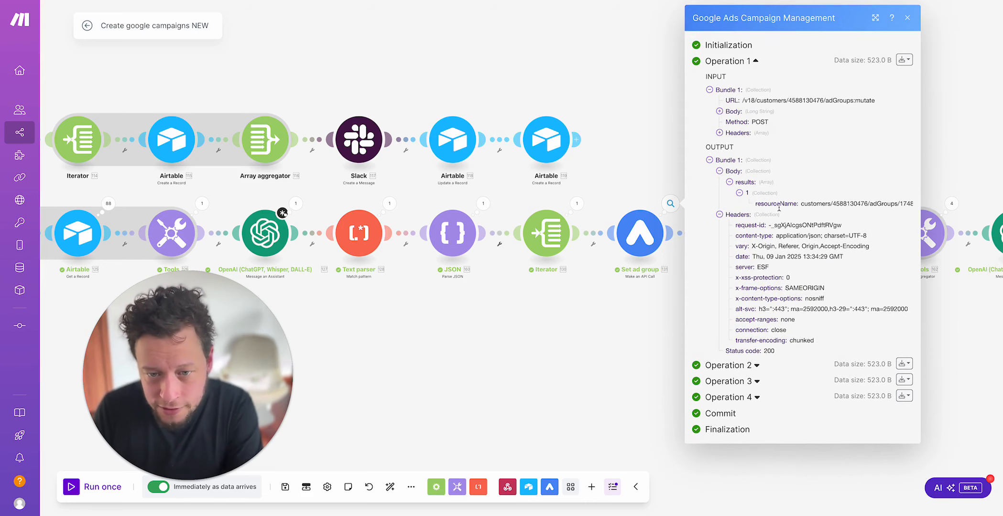
{"action": "left_click", "coordinate": [736, 111]}
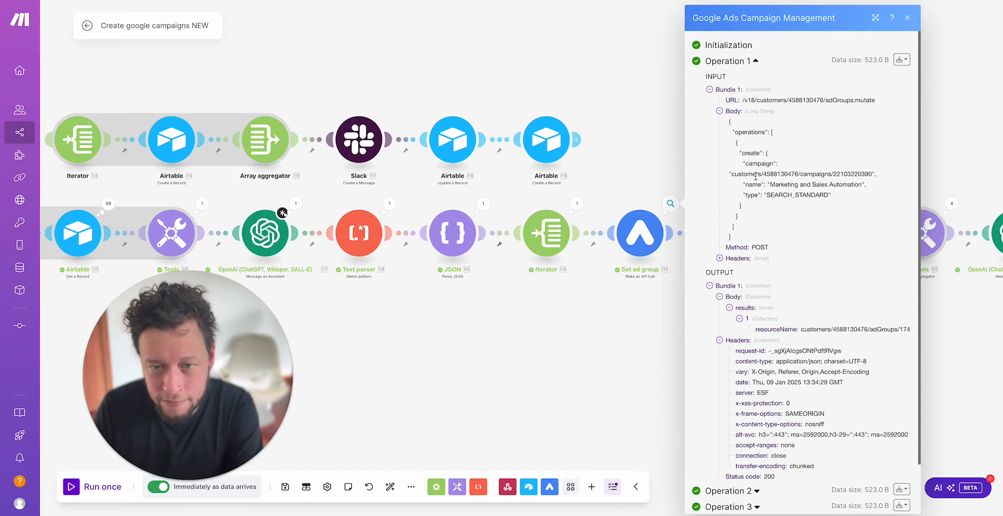
{"action": "left_click_drag", "start_coordinate": [771, 190], "coordinate": [822, 185]}
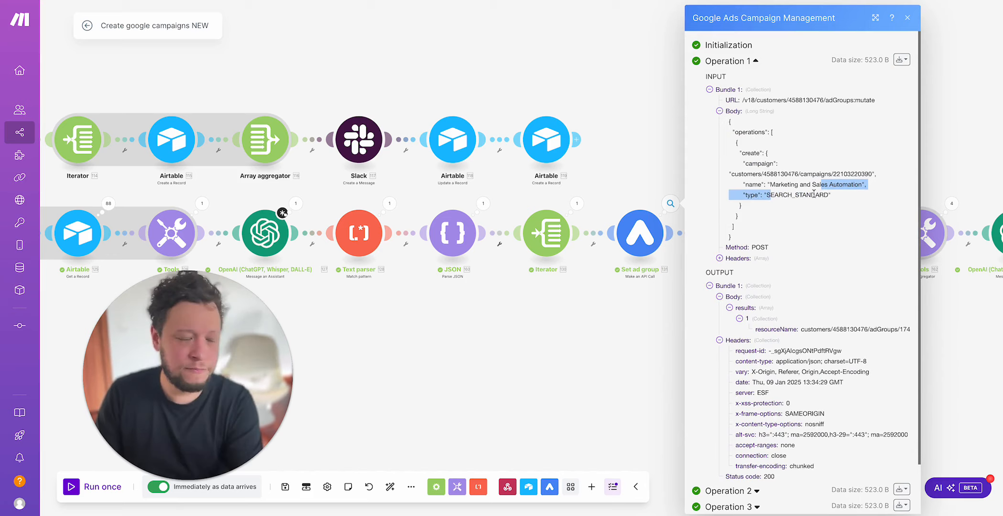
{"action": "double_click", "coordinate": [797, 196]}
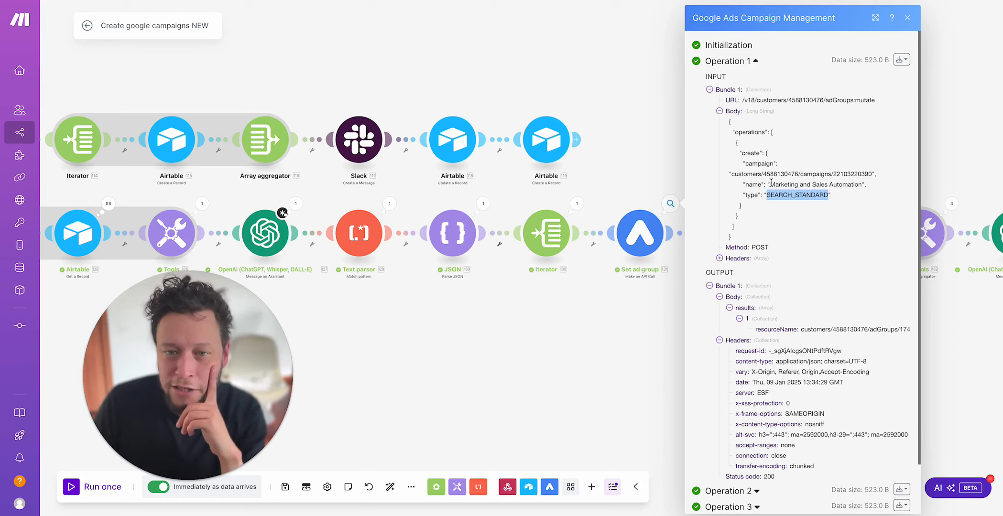
{"action": "left_click_drag", "start_coordinate": [770, 185], "coordinate": [858, 185]}
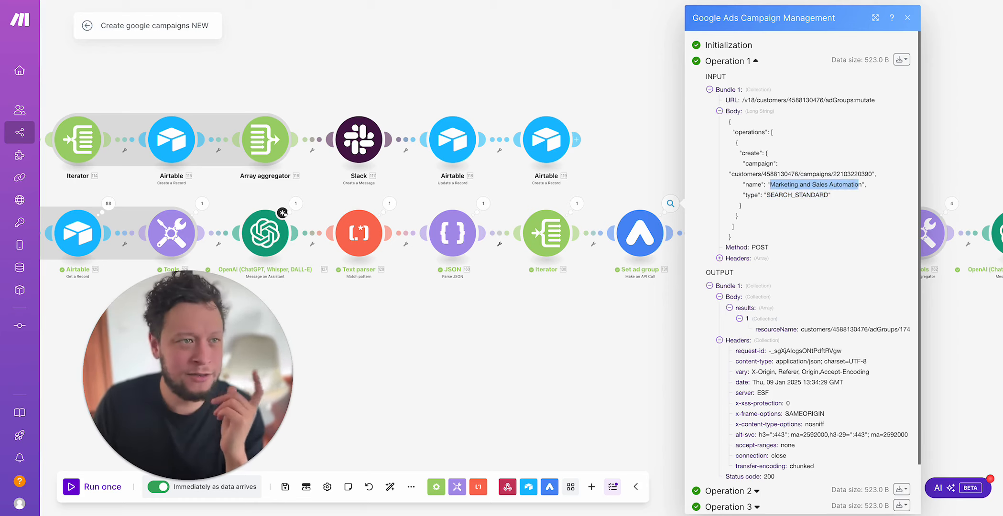
Step: Switch to Google Ads, view the ad groups of the Upfish - Total Automations Package 1 campaign, and return to the Make scenario
{"action": "key", "text": "ctrl+Tab"}
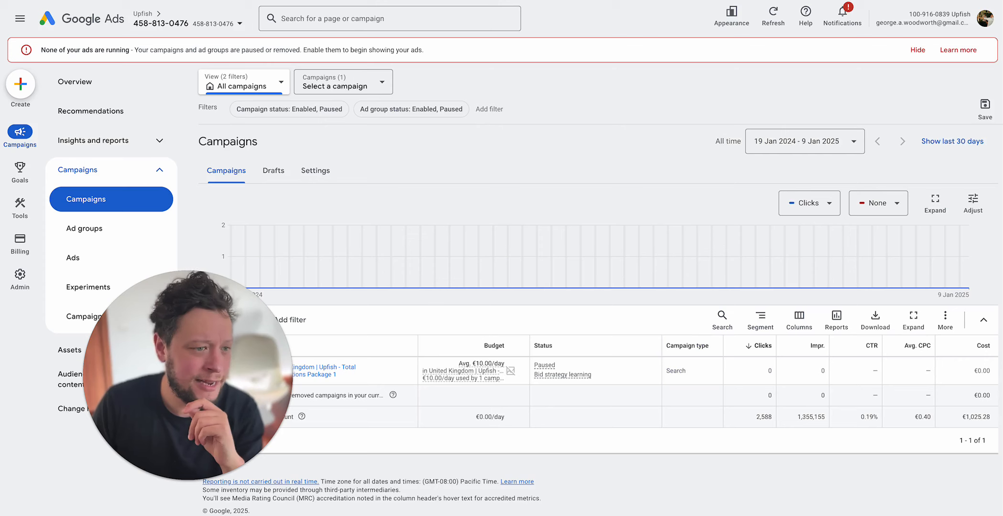
{"action": "left_click", "coordinate": [346, 371]}
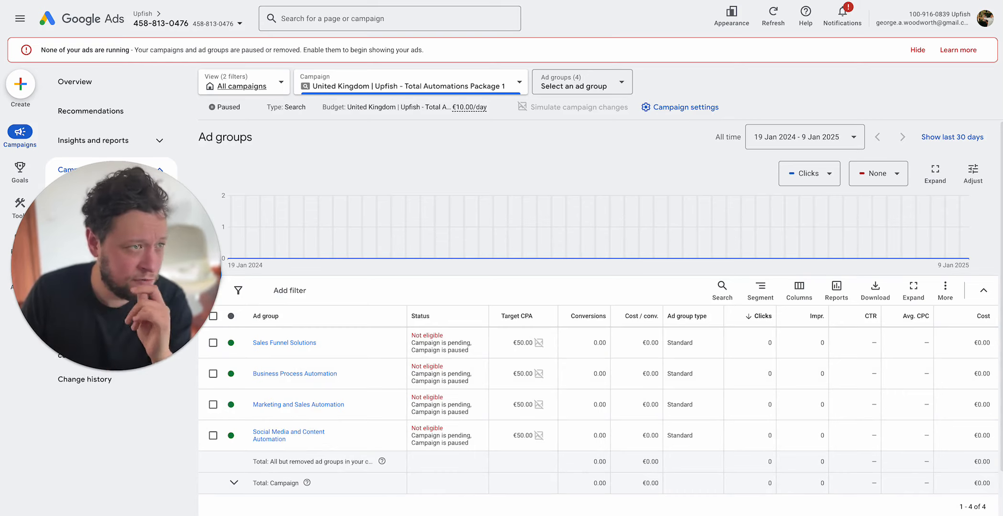
{"action": "left_click", "coordinate": [168, 0]}
Step: Examine the Increment function's run output for Operations 1 to 4, recheck Operation 1, and close the details
{"action": "left_click", "coordinate": [583, 197]}
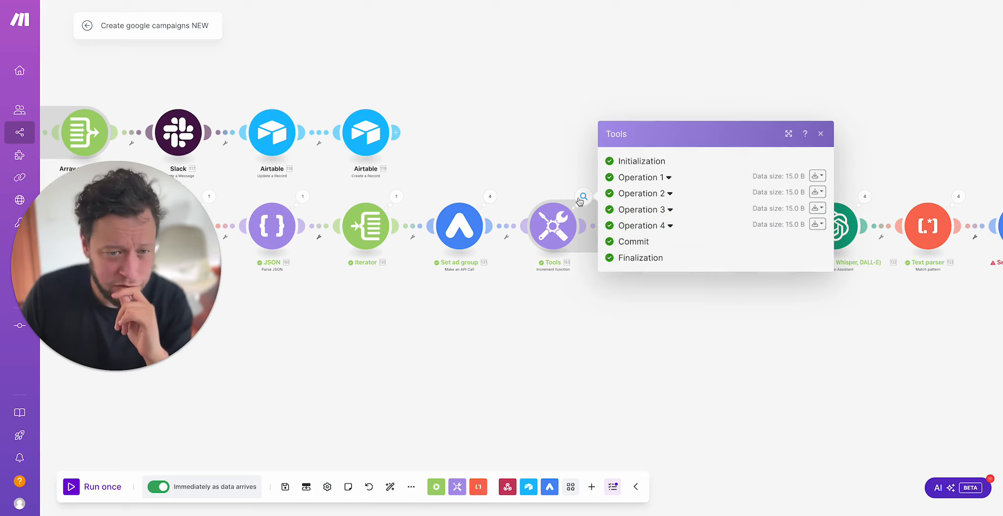
{"action": "left_click", "coordinate": [650, 177]}
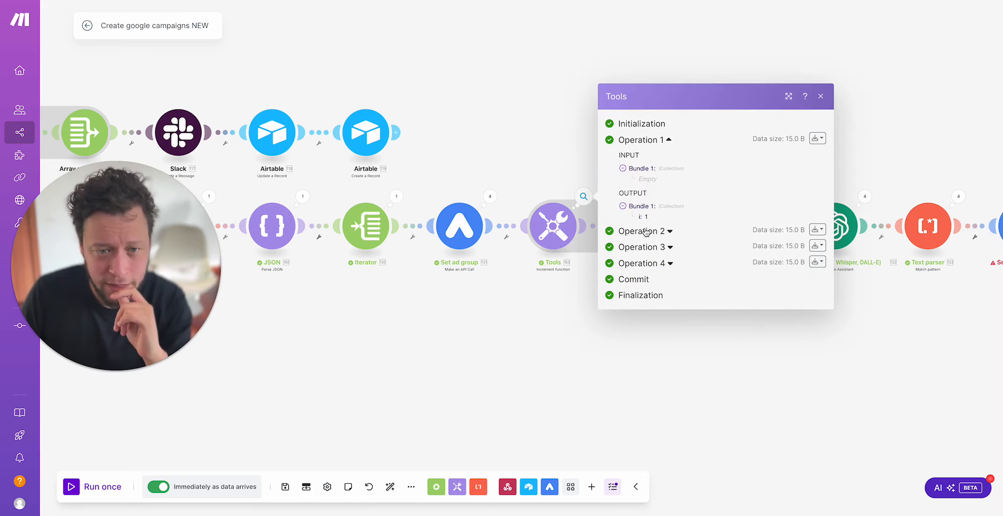
{"action": "left_click", "coordinate": [664, 233]}
{"action": "left_click", "coordinate": [663, 285]}
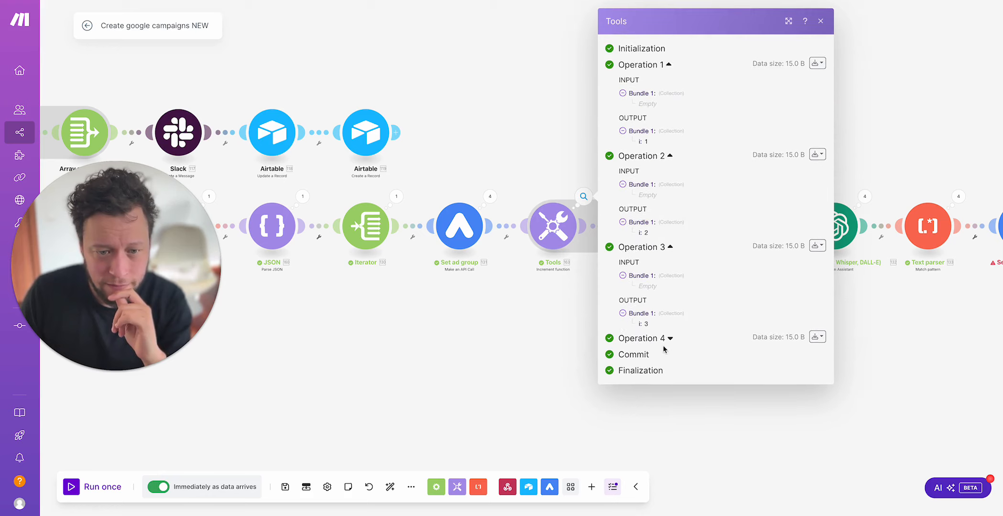
{"action": "left_click", "coordinate": [665, 338]}
{"action": "left_click", "coordinate": [553, 225]}
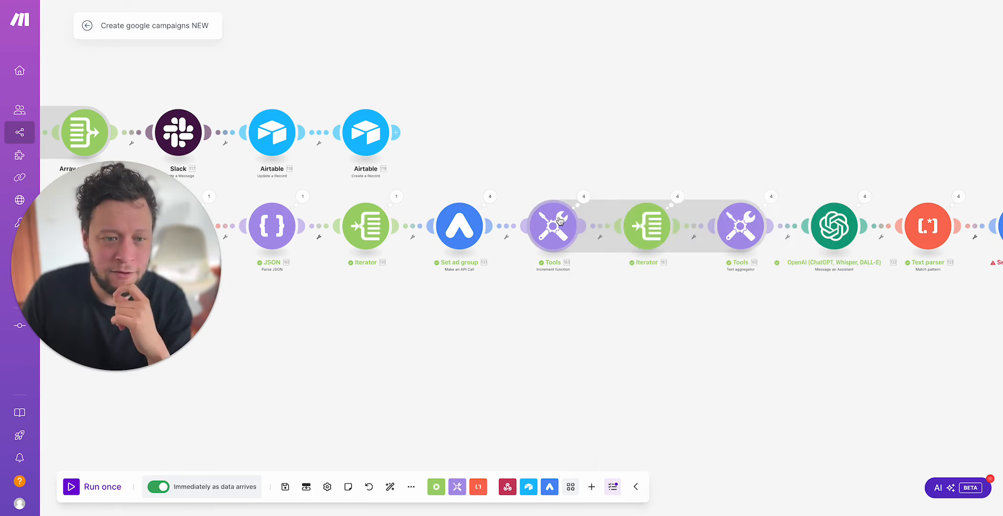
{"action": "left_click", "coordinate": [555, 149]}
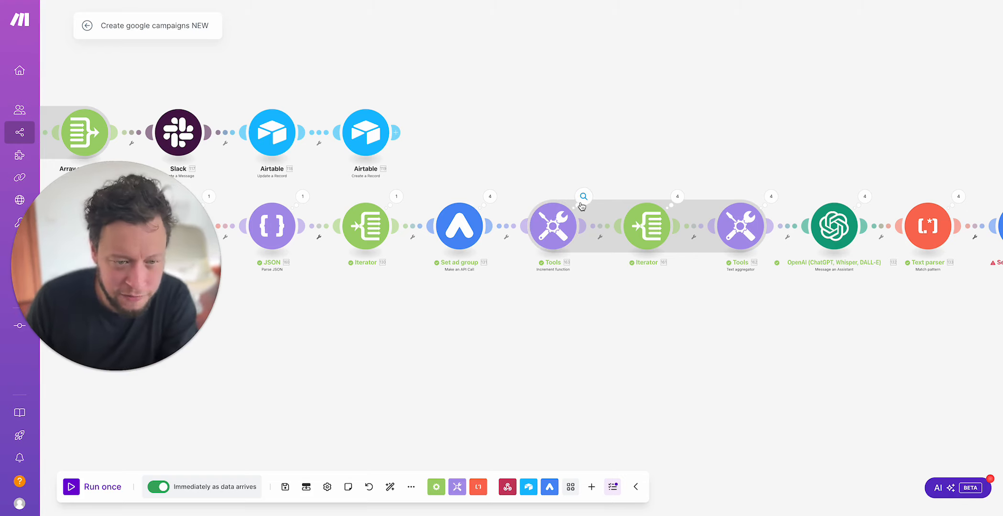
{"action": "left_click", "coordinate": [583, 197]}
{"action": "left_click", "coordinate": [629, 177]}
{"action": "left_click", "coordinate": [649, 139]}
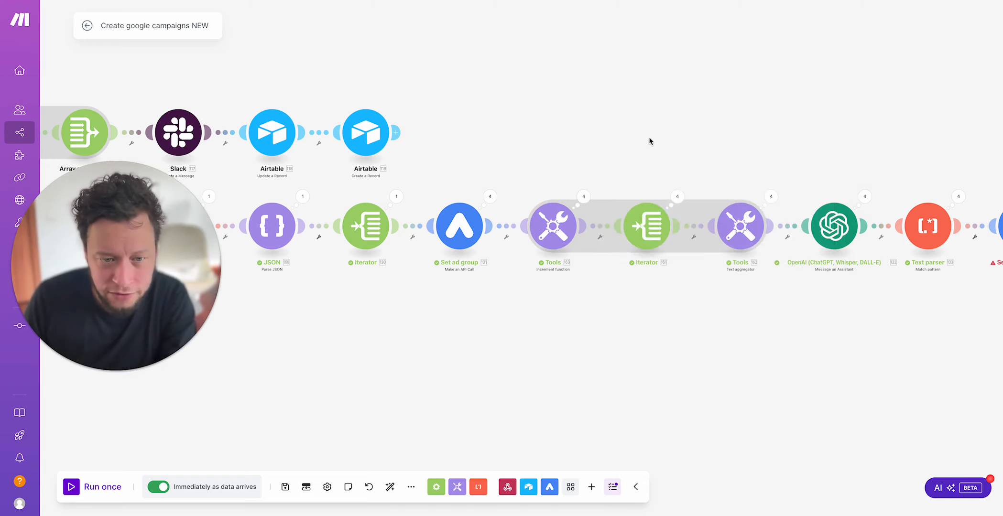
Step: Open the settings of the iterator after the Increment function, inspect the Keywords array mapped into it, and close them
{"action": "left_click_drag", "start_coordinate": [649, 139], "coordinate": [555, 149]}
{"action": "left_click", "coordinate": [550, 236]}
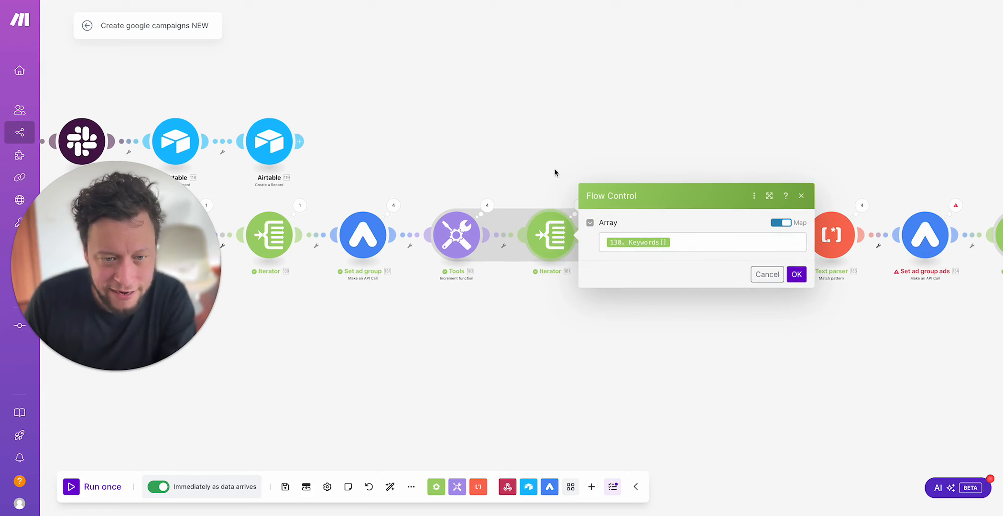
{"action": "left_click", "coordinate": [715, 243]}
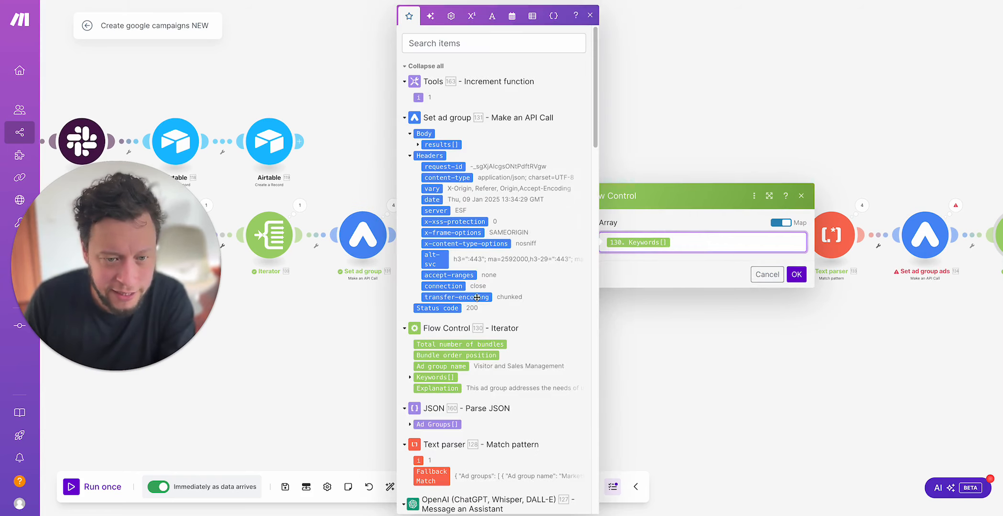
{"action": "left_click", "coordinate": [410, 379]}
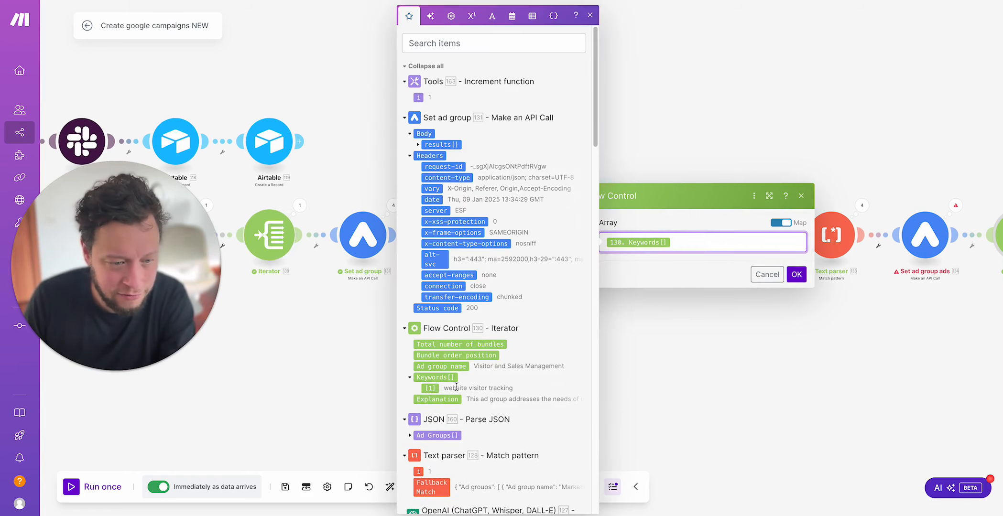
{"action": "left_click", "coordinate": [687, 91]}
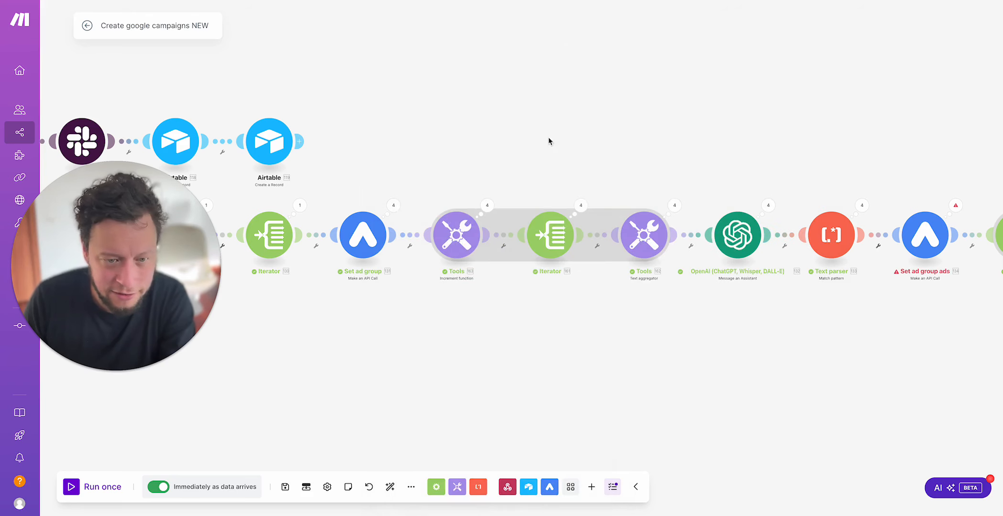
Step: Open the run details of the iterator before Set ad group, expand Bundle 1's keywords, and review the ad group bundles
{"action": "left_click", "coordinate": [299, 206]}
{"action": "left_click", "coordinate": [369, 149]}
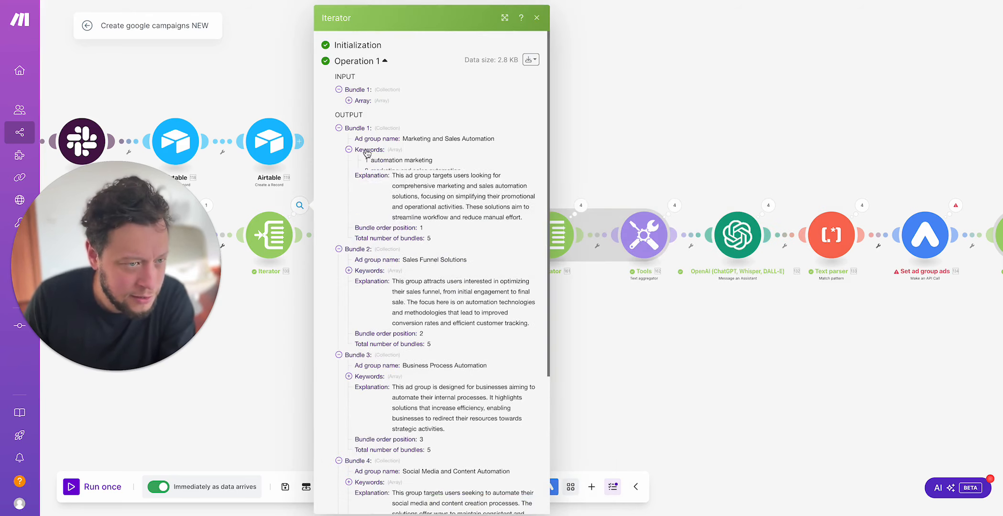
{"action": "scroll", "coordinate": [389, 254], "scroll_direction": "down", "scroll_amount": 6}
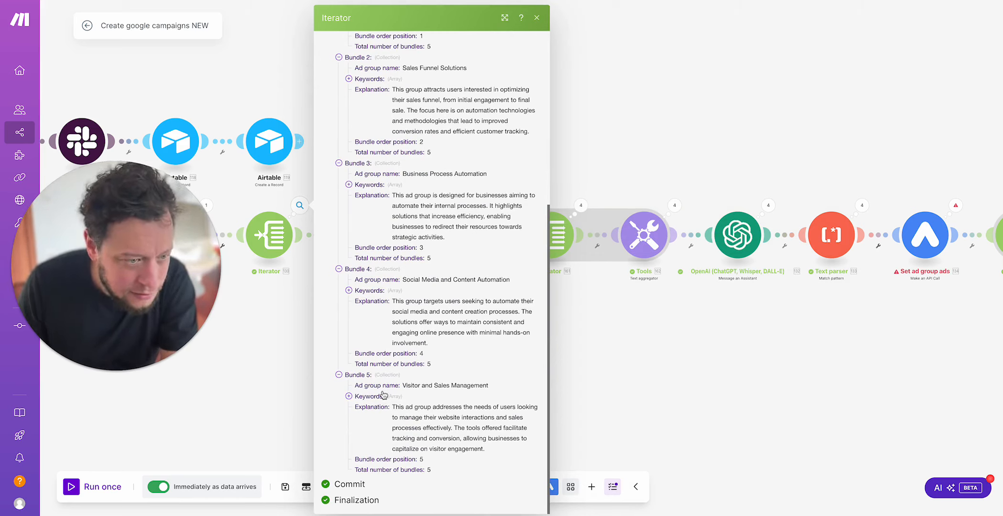
{"action": "scroll", "coordinate": [446, 265], "scroll_direction": "up", "scroll_amount": 10}
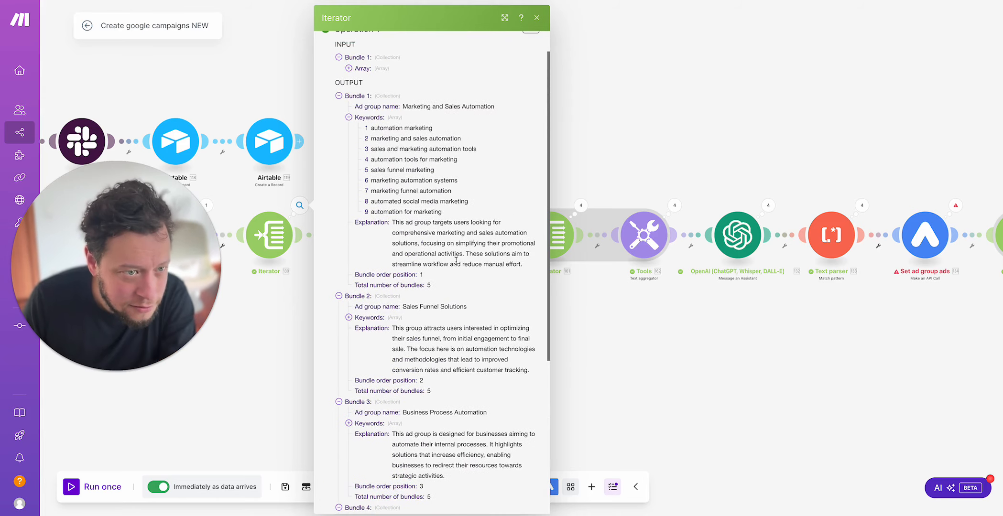
Step: Open the keyword iterator's run details, examine Operation 1's input array and output bundles, and close them
{"action": "left_click", "coordinate": [570, 209]}
{"action": "left_click", "coordinate": [570, 209]}
{"action": "left_click", "coordinate": [655, 188]}
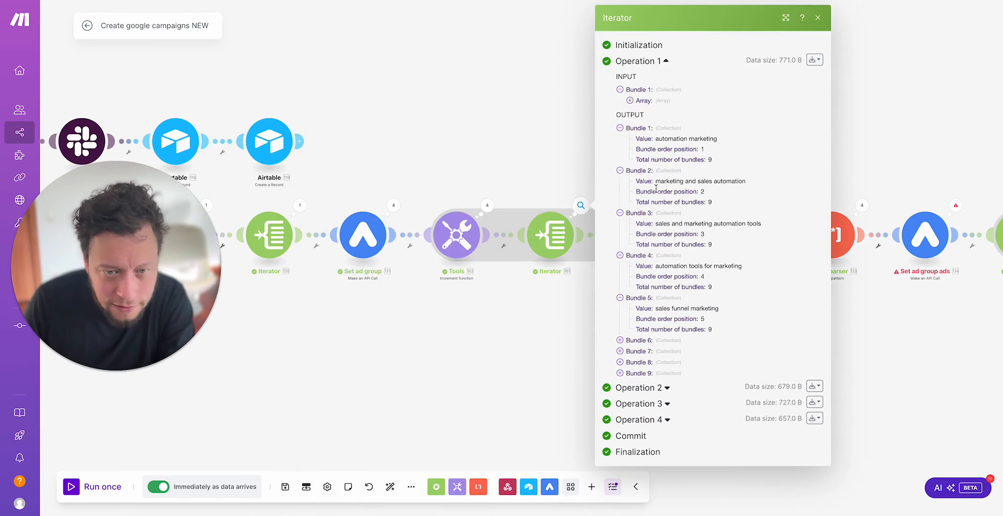
{"action": "left_click", "coordinate": [660, 98]}
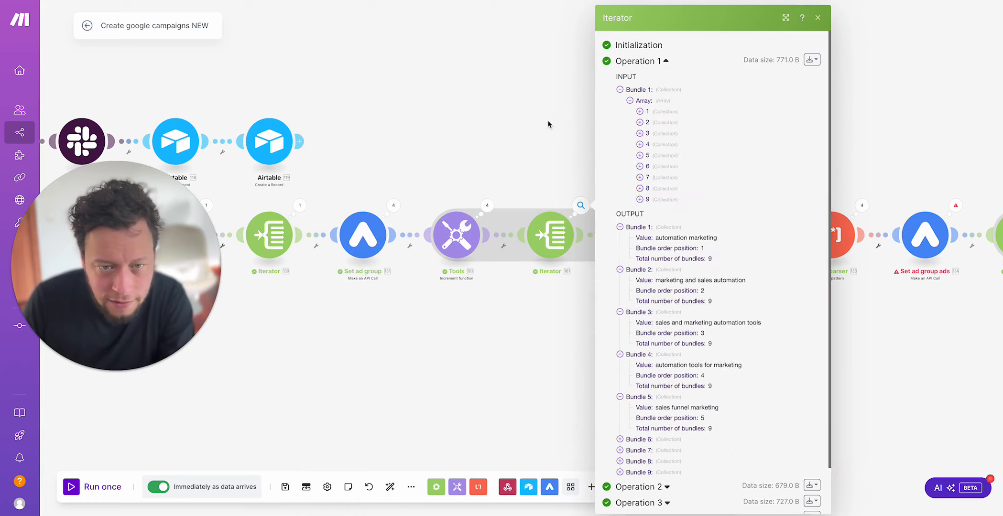
{"action": "left_click", "coordinate": [548, 127]}
Step: Check Operation 1's output value in the Increment function's run details and close them
{"action": "left_click", "coordinate": [488, 205]}
{"action": "left_click", "coordinate": [546, 187]}
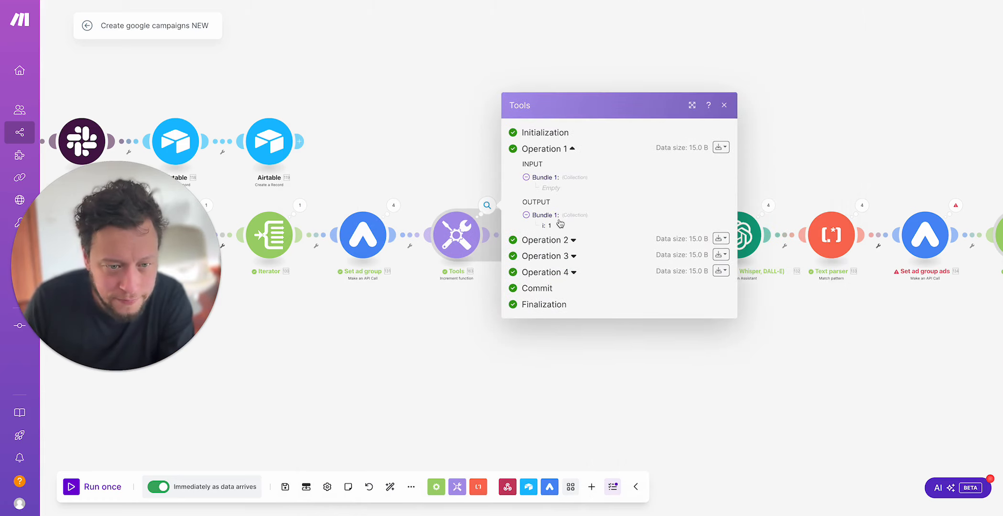
{"action": "left_click", "coordinate": [473, 134]}
Step: Reopen the keyword iterator's run details, examine the individual keyword values in Operation 1's output bundles, and close them
{"action": "left_click", "coordinate": [585, 209]}
{"action": "left_click", "coordinate": [647, 189]}
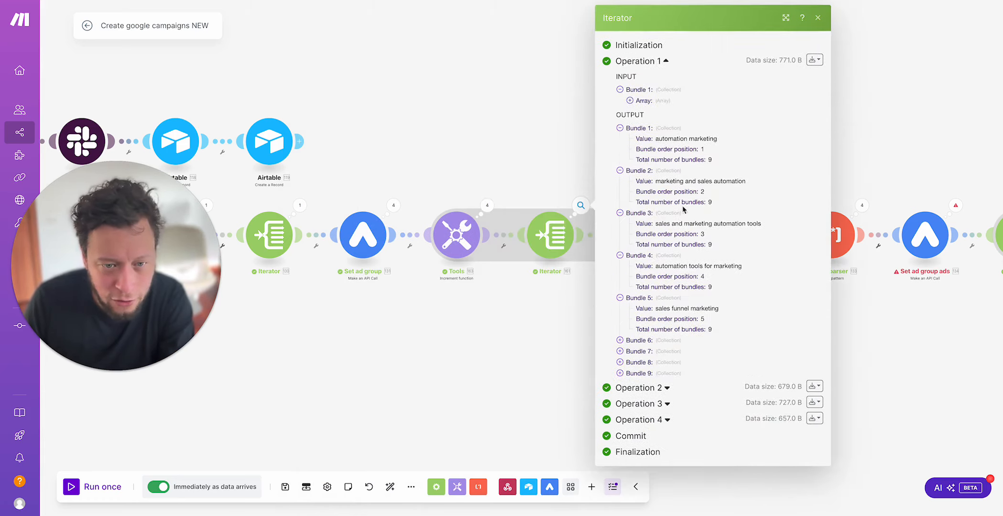
{"action": "left_click_drag", "start_coordinate": [672, 142], "coordinate": [712, 141]}
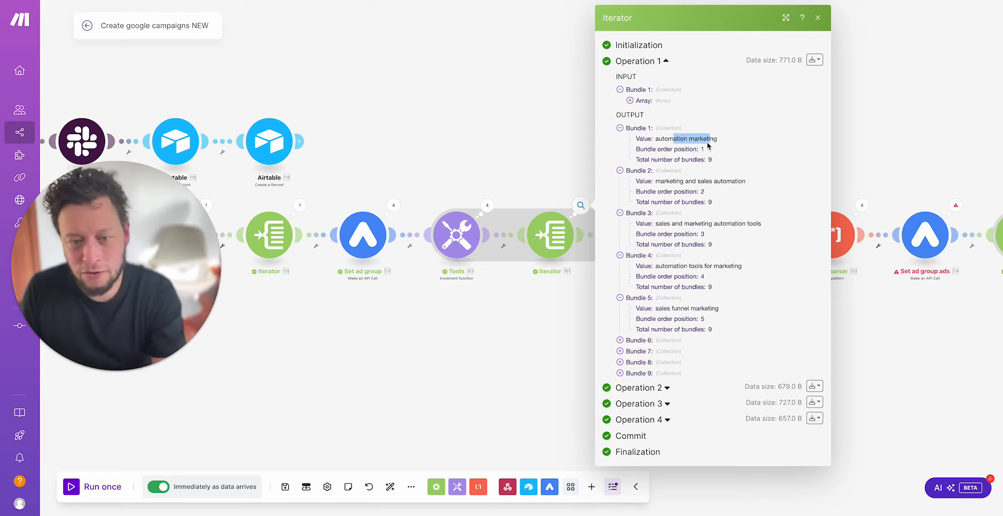
{"action": "left_click", "coordinate": [679, 181]}
{"action": "left_click_drag", "start_coordinate": [679, 181], "coordinate": [738, 183]}
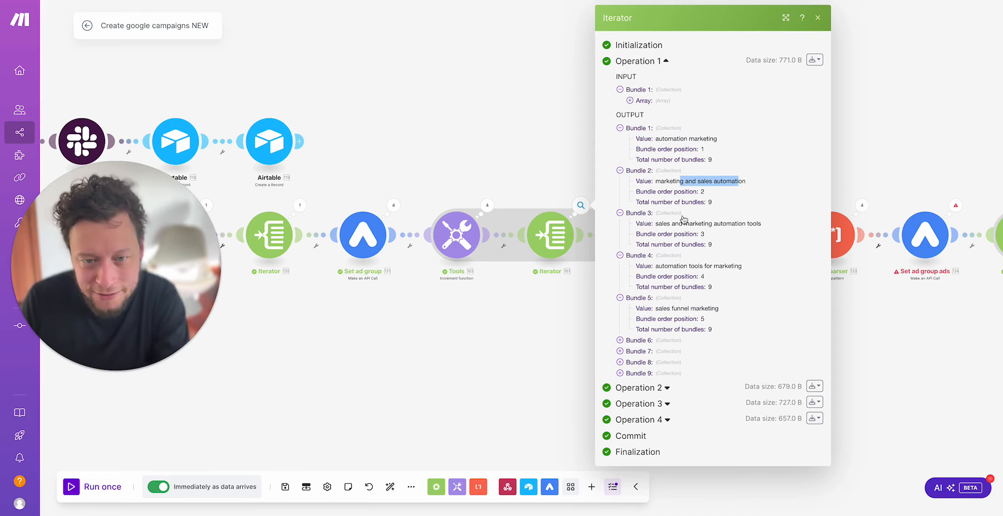
{"action": "left_click_drag", "start_coordinate": [673, 224], "coordinate": [741, 223]}
{"action": "left_click_drag", "start_coordinate": [713, 267], "coordinate": [680, 266]}
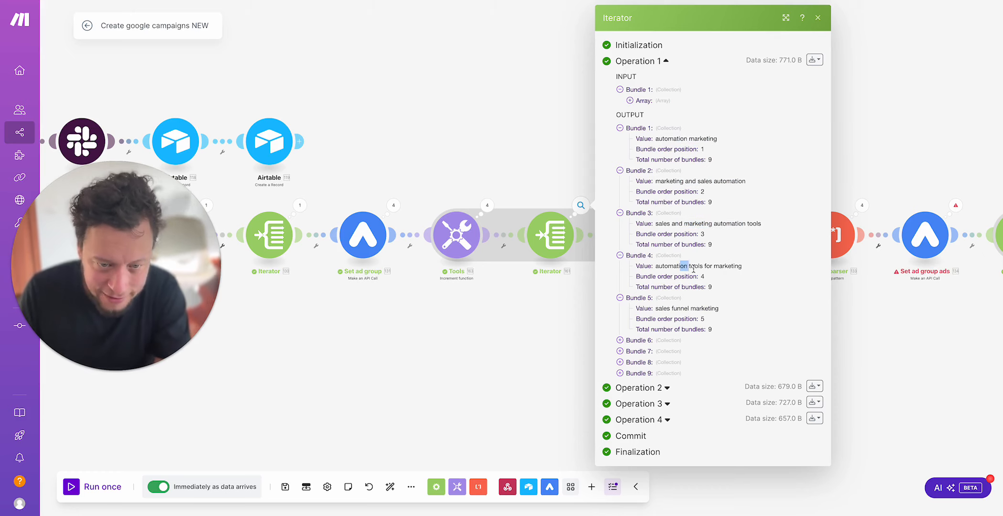
{"action": "left_click", "coordinate": [517, 132]}
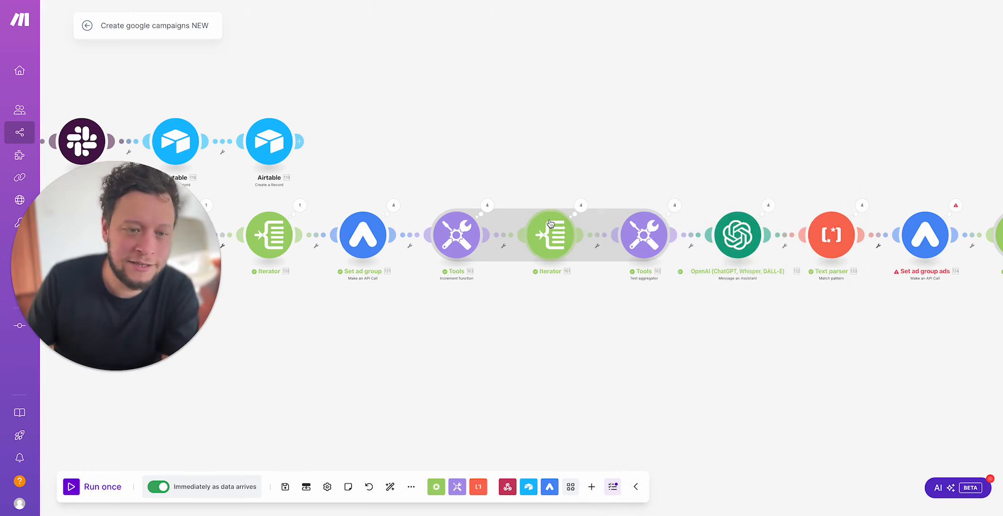
Step: Review the keyword iterator's array mapping once more, close its settings, and move on to the Text aggregator
{"action": "left_click", "coordinate": [550, 235]}
{"action": "left_click", "coordinate": [688, 242]}
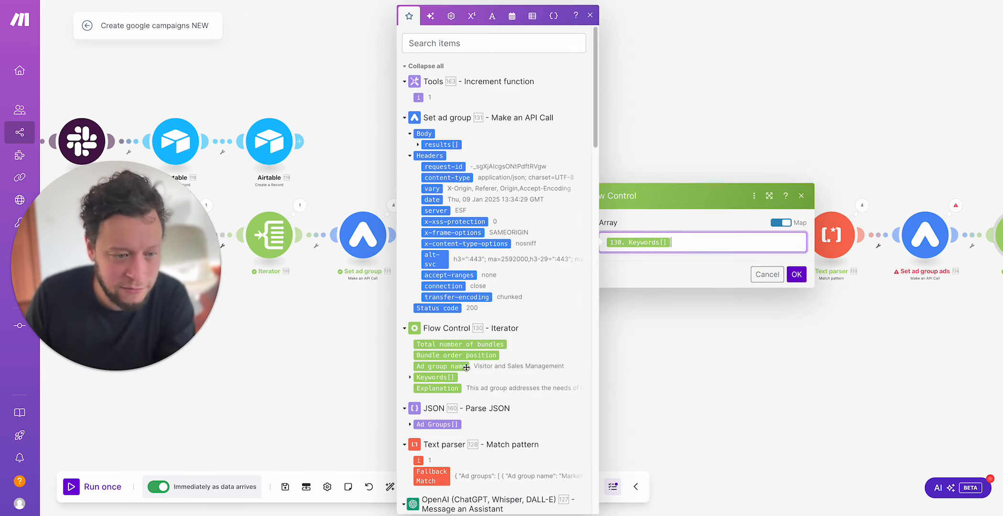
{"action": "left_click", "coordinate": [672, 172]}
{"action": "left_click_drag", "start_coordinate": [672, 172], "coordinate": [577, 172]}
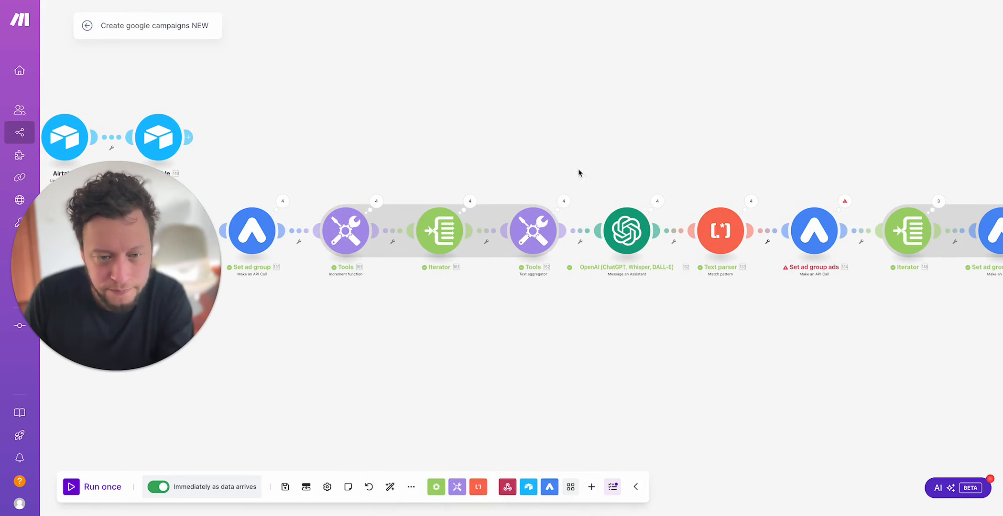
Step: Open the Text aggregator's run details and expand all nine input bundles of Operation 1
{"action": "left_click", "coordinate": [564, 201]}
{"action": "left_click", "coordinate": [638, 181]}
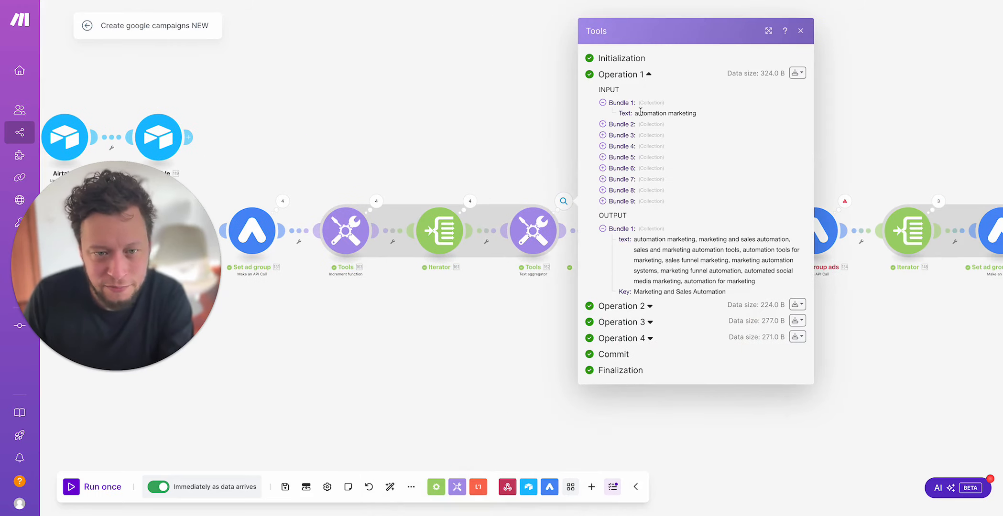
{"action": "left_click", "coordinate": [654, 125]}
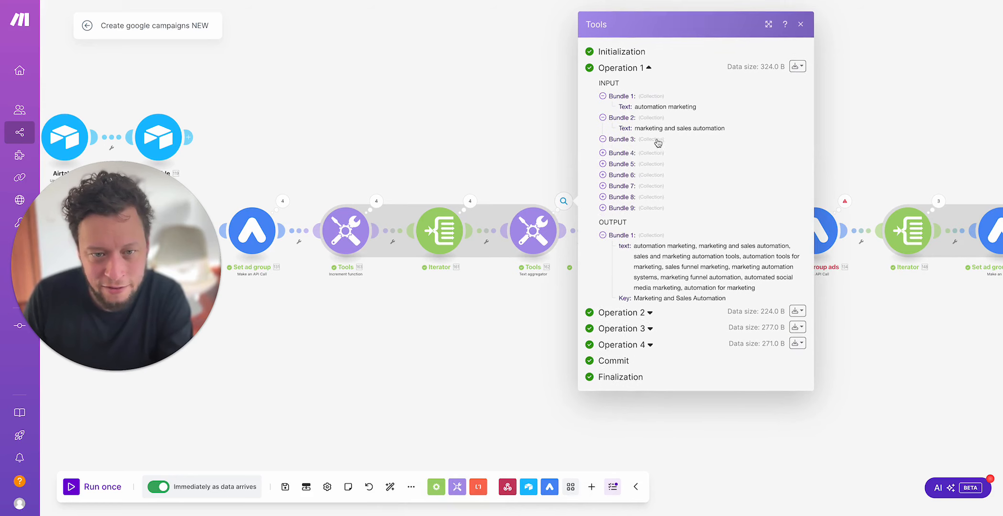
{"action": "left_click", "coordinate": [656, 141]}
{"action": "left_click", "coordinate": [656, 162]}
{"action": "left_click", "coordinate": [653, 176]}
{"action": "left_click", "coordinate": [651, 197]}
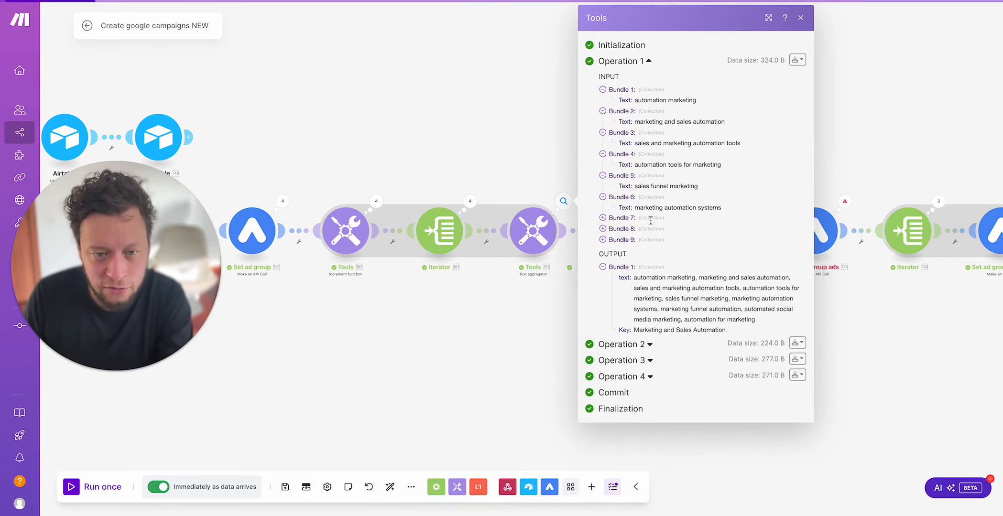
{"action": "left_click", "coordinate": [652, 219]}
{"action": "left_click", "coordinate": [652, 240]}
{"action": "left_click", "coordinate": [653, 263]}
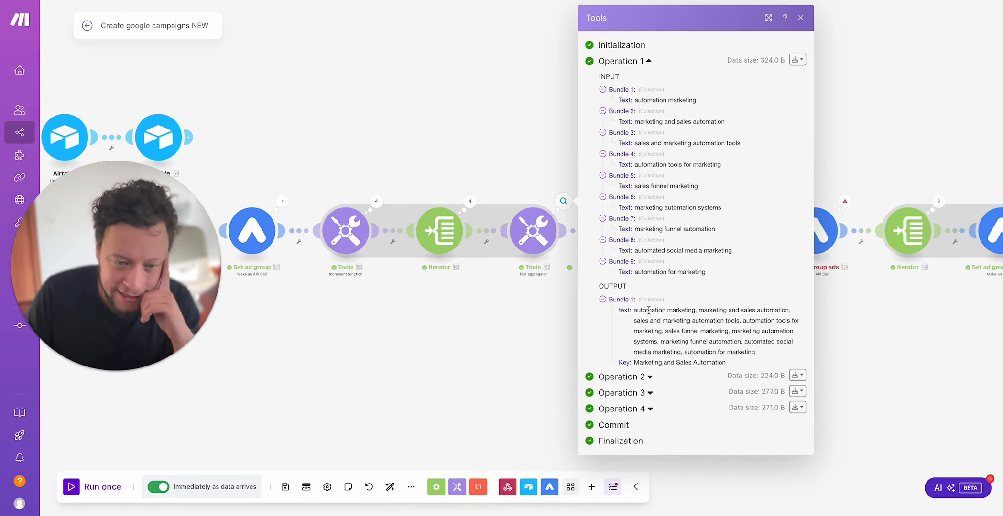
Step: Examine the combined keyword text in Operation 1's output bundle and close the Text aggregator's run details
{"action": "left_click_drag", "start_coordinate": [648, 310], "coordinate": [744, 346]}
{"action": "left_click", "coordinate": [516, 242]}
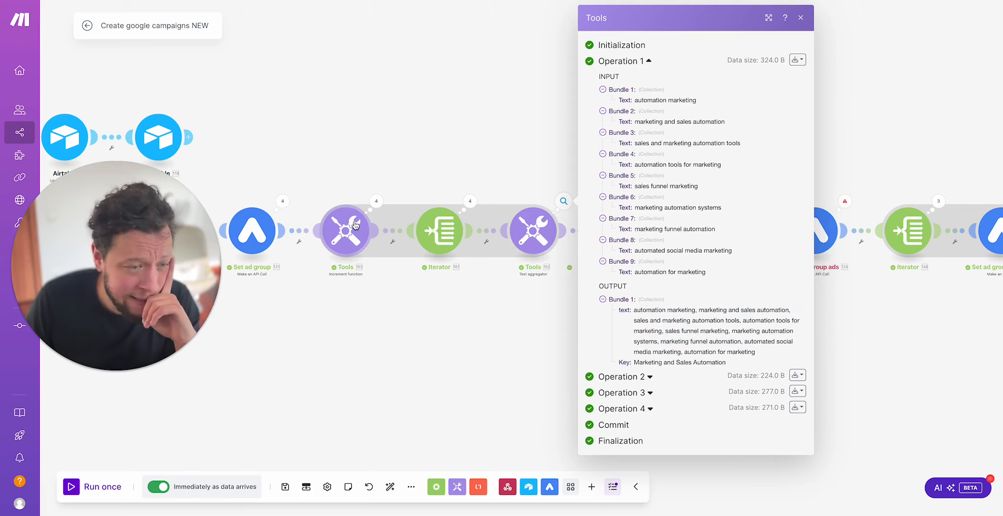
{"action": "left_click", "coordinate": [353, 177]}
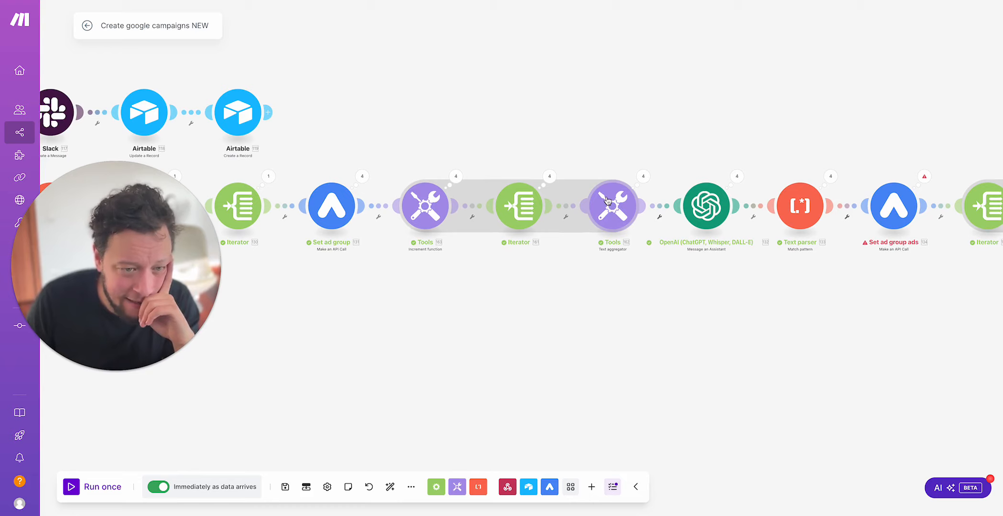
Step: Check the output values of Operations 1 to 3 in the Increment function's run details and close them
{"action": "left_click", "coordinate": [420, 195]}
{"action": "left_click", "coordinate": [429, 159]}
{"action": "left_click", "coordinate": [455, 178]}
{"action": "left_click", "coordinate": [521, 151]}
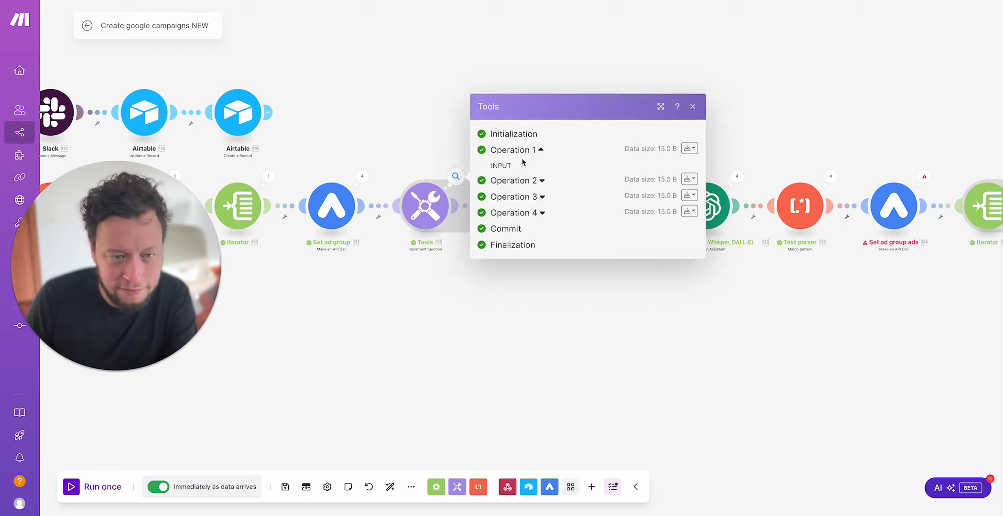
{"action": "left_click", "coordinate": [516, 211]}
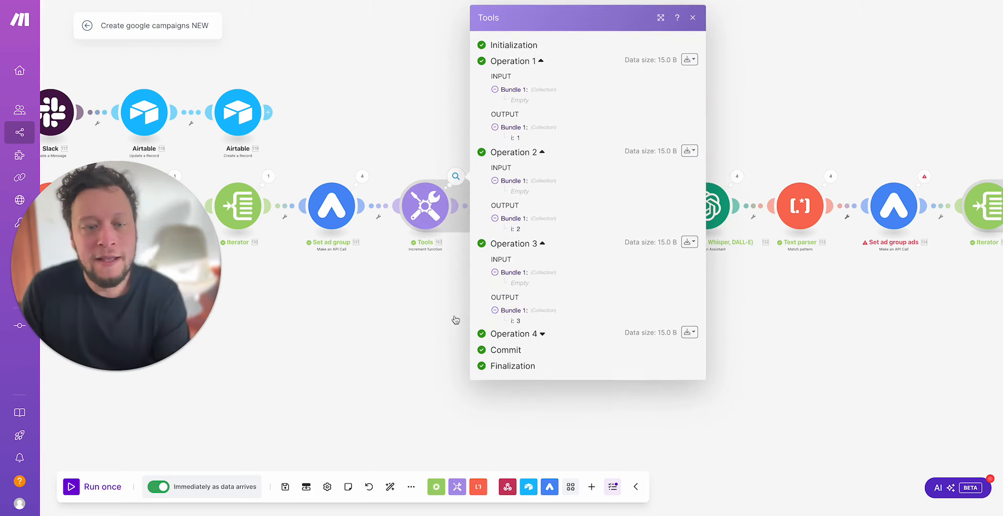
{"action": "left_click", "coordinate": [391, 296]}
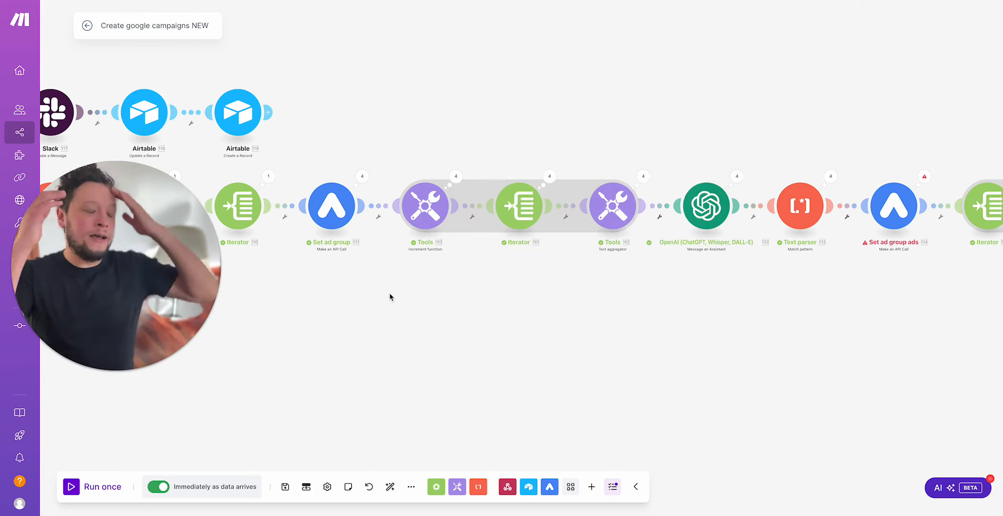
Step: Review the individual keyword bundles of Operation 1 in the keyword iterator's run details and close them
{"action": "left_click", "coordinate": [549, 177]}
{"action": "left_click", "coordinate": [620, 158]}
{"action": "left_click_drag", "start_coordinate": [625, 139], "coordinate": [662, 368]}
{"action": "left_click", "coordinate": [477, 307]}
Step: Reopen the Text aggregator's run details, review Operation 1's output text, and close them
{"action": "left_click", "coordinate": [643, 176]}
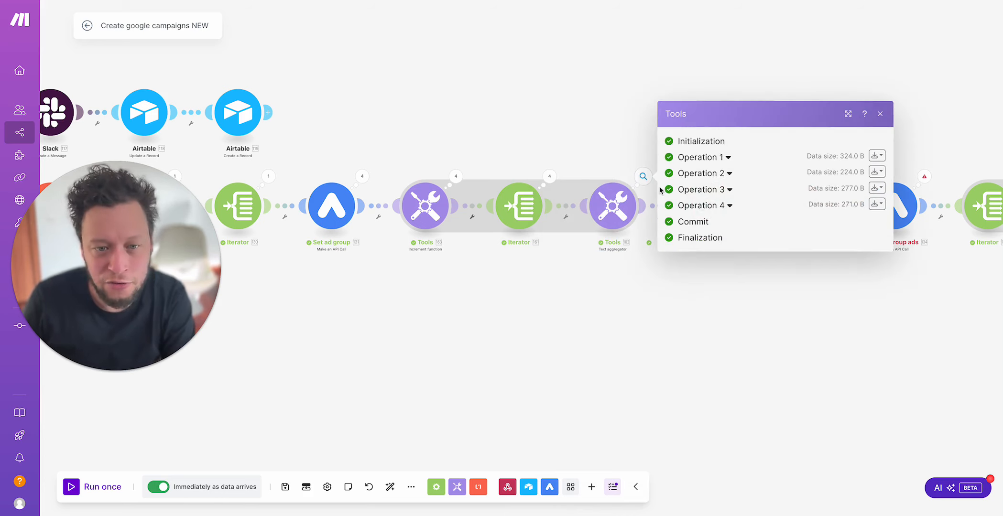
{"action": "left_click", "coordinate": [717, 171]}
{"action": "left_click_drag", "start_coordinate": [713, 226], "coordinate": [773, 265]}
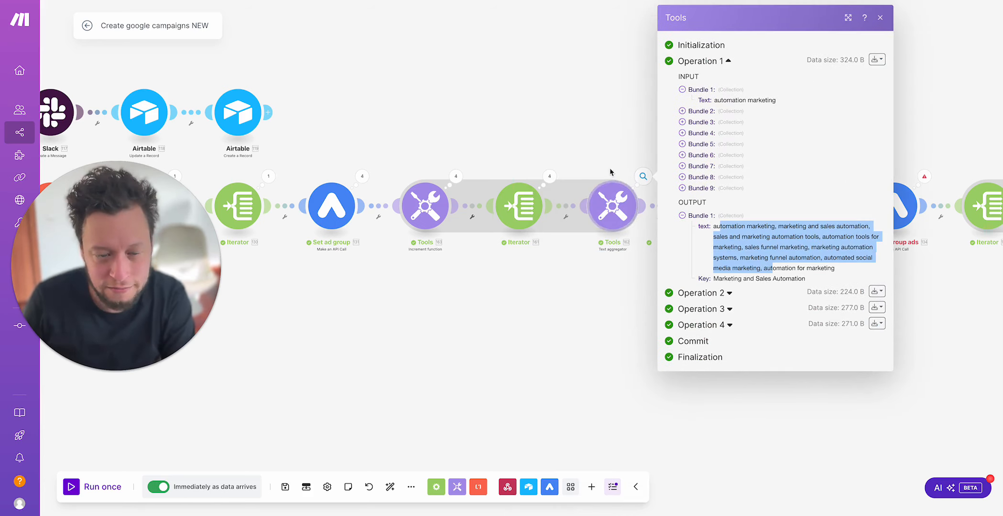
{"action": "left_click", "coordinate": [552, 121]}
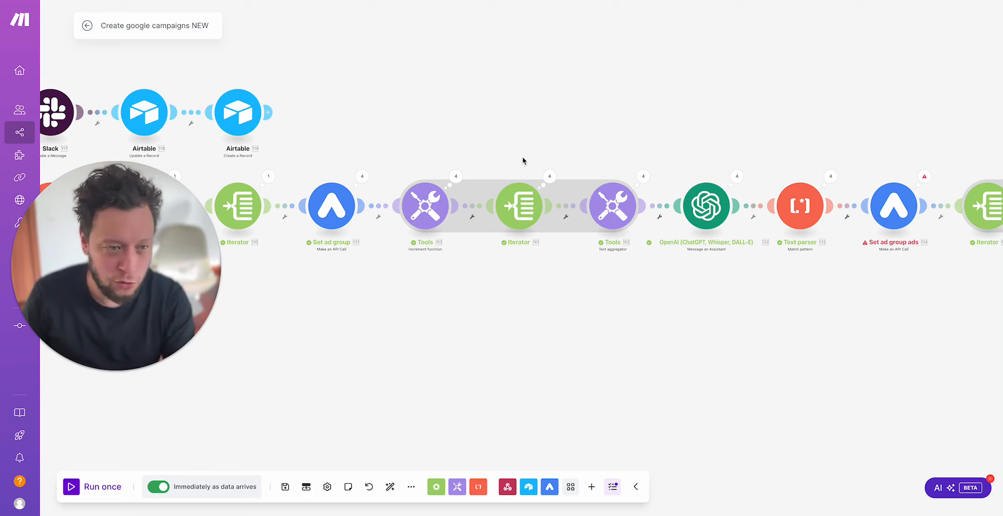
Step: Compare the aggregated keyword text of Operations 1 and 2 in the Text aggregator's run details, and close them
{"action": "scroll", "coordinate": [524, 162], "scroll_direction": "left", "scroll_amount": 2}
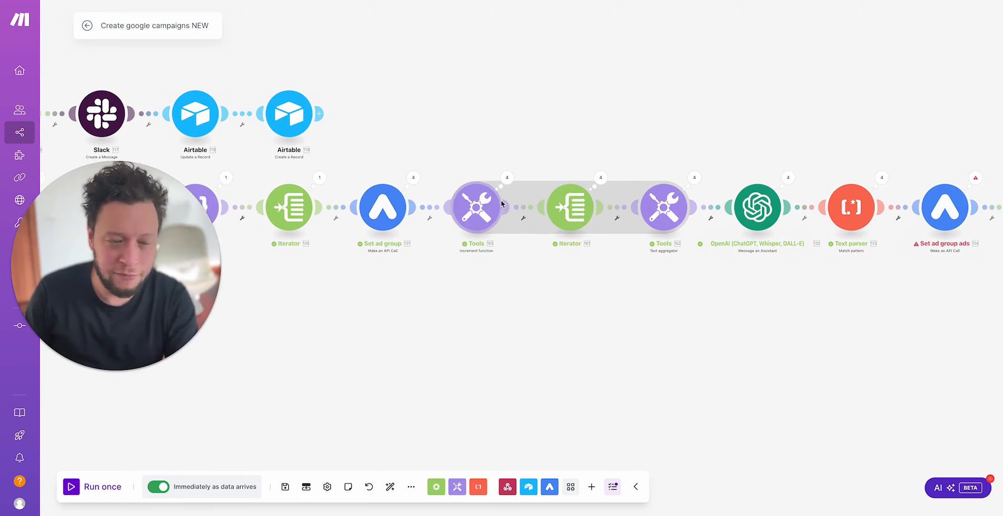
{"action": "scroll", "coordinate": [580, 158], "scroll_direction": "right", "scroll_amount": 3}
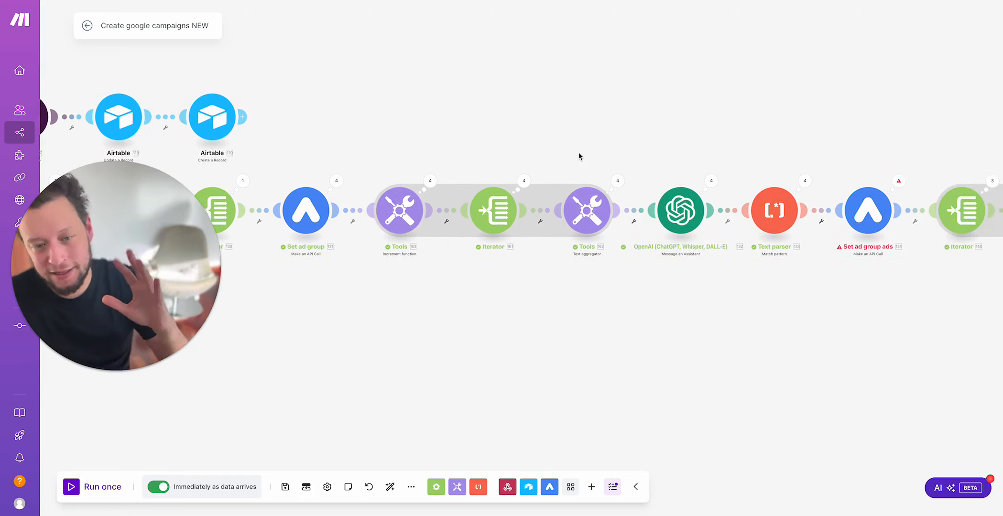
{"action": "left_click", "coordinate": [617, 182]}
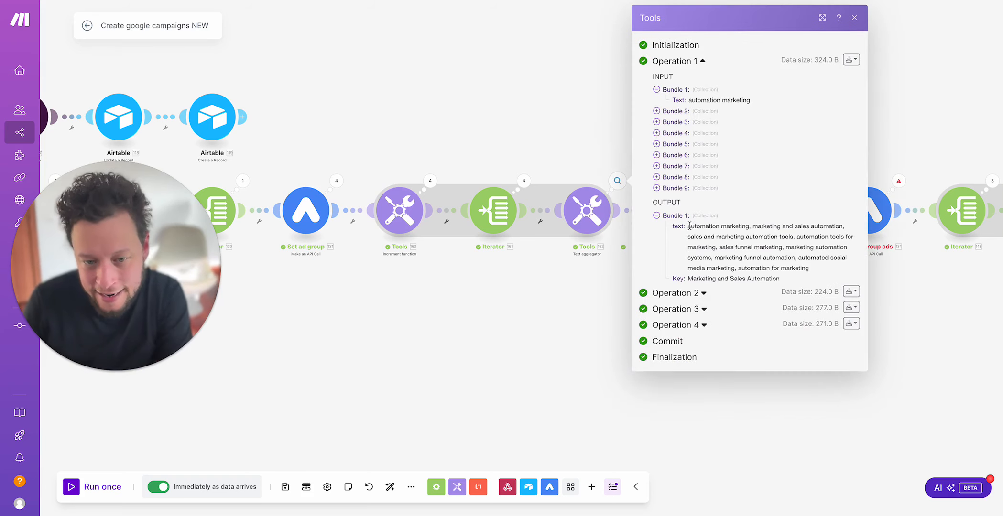
{"action": "left_click_drag", "start_coordinate": [689, 225], "coordinate": [852, 272]}
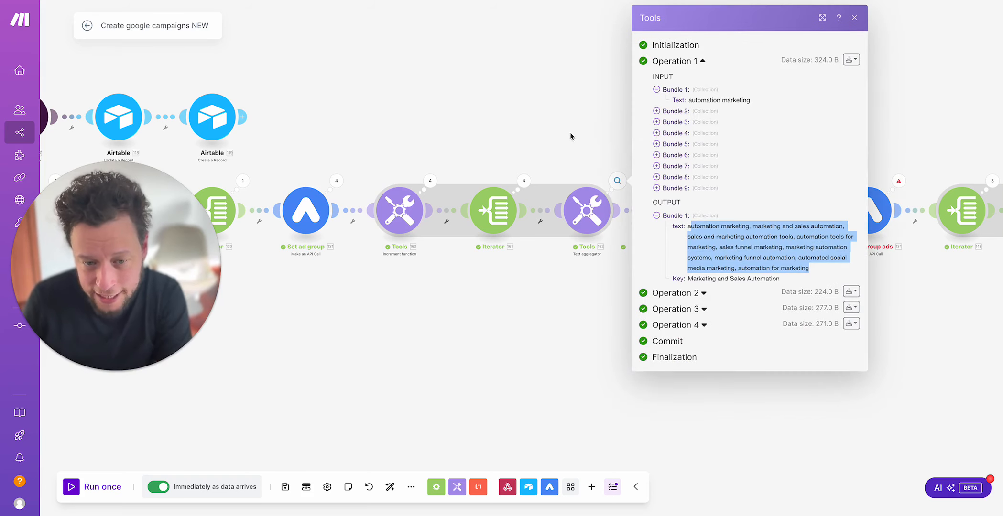
{"action": "left_click", "coordinate": [712, 294]}
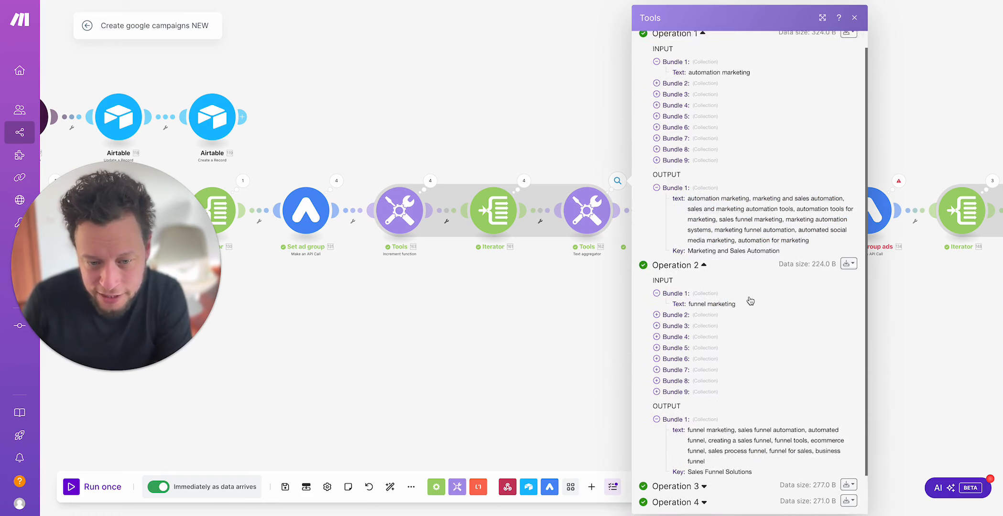
{"action": "left_click_drag", "start_coordinate": [688, 395], "coordinate": [705, 428]}
{"action": "left_click", "coordinate": [591, 399]}
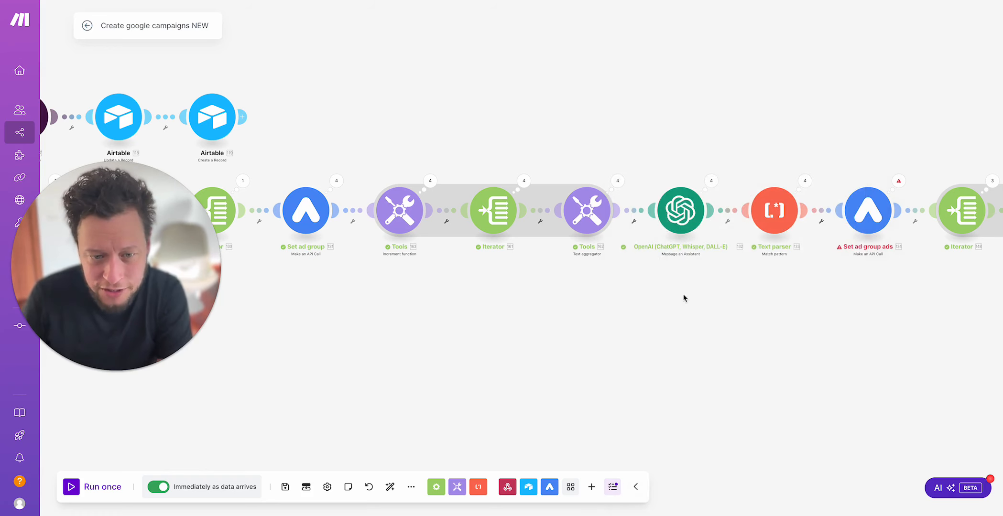
Step: Open the settings of the OpenAI Message an Assistant module after the Text aggregator and show its Assistant mapping
{"action": "left_click_drag", "start_coordinate": [684, 294], "coordinate": [921, 297]}
{"action": "left_click_drag", "start_coordinate": [531, 307], "coordinate": [395, 262]}
{"action": "left_click_drag", "start_coordinate": [674, 291], "coordinate": [423, 306]}
{"action": "left_click", "coordinate": [474, 195]}
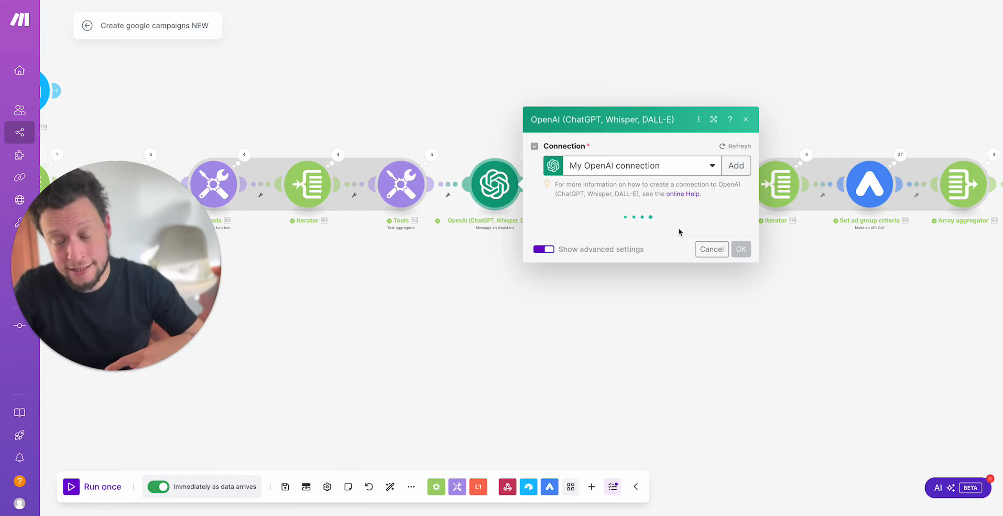
{"action": "left_click", "coordinate": [673, 130]}
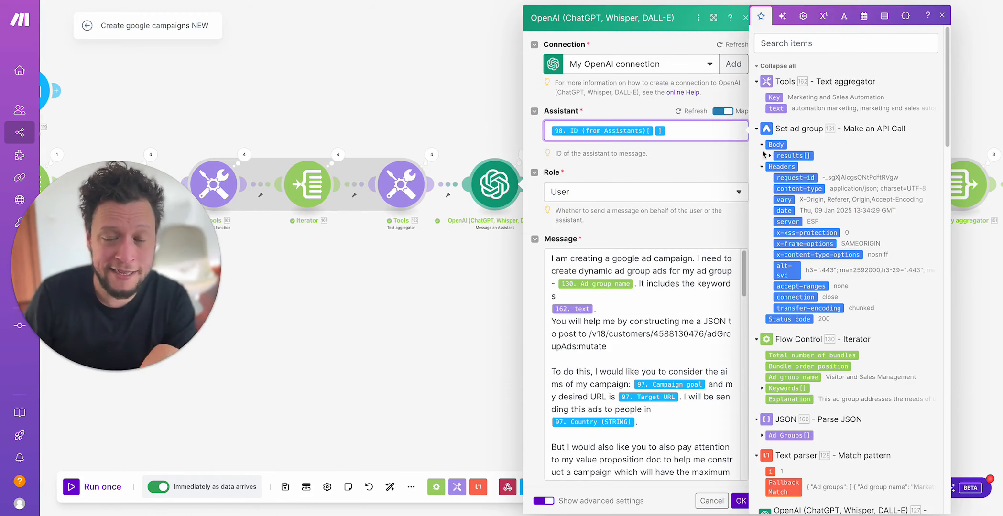
Step: Replace the hard-coded customer number in the OpenAI message's API path with the mapped Google ads number from Airtable
{"action": "scroll", "coordinate": [730, 238], "scroll_direction": "down", "scroll_amount": 4}
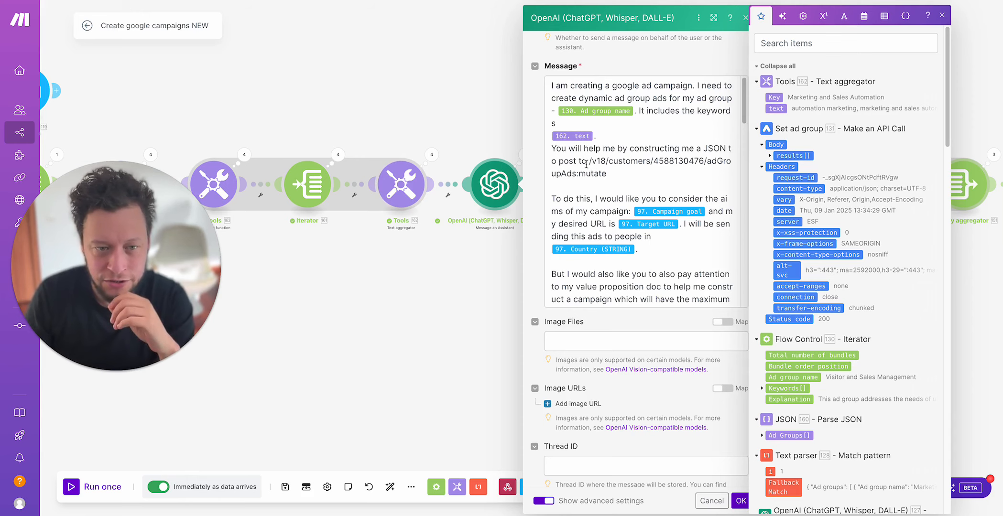
{"action": "double_click", "coordinate": [678, 161]}
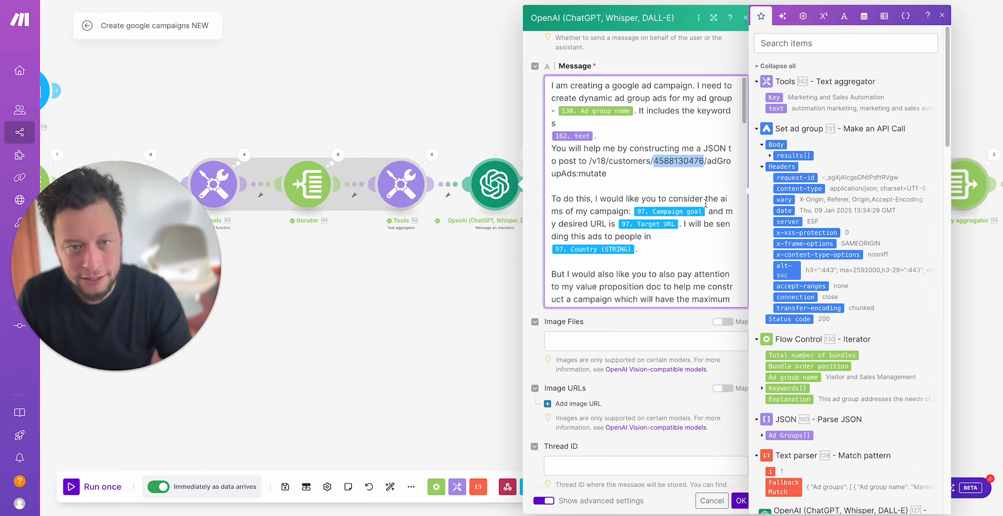
{"action": "scroll", "coordinate": [850, 270], "scroll_direction": "down", "scroll_amount": 10}
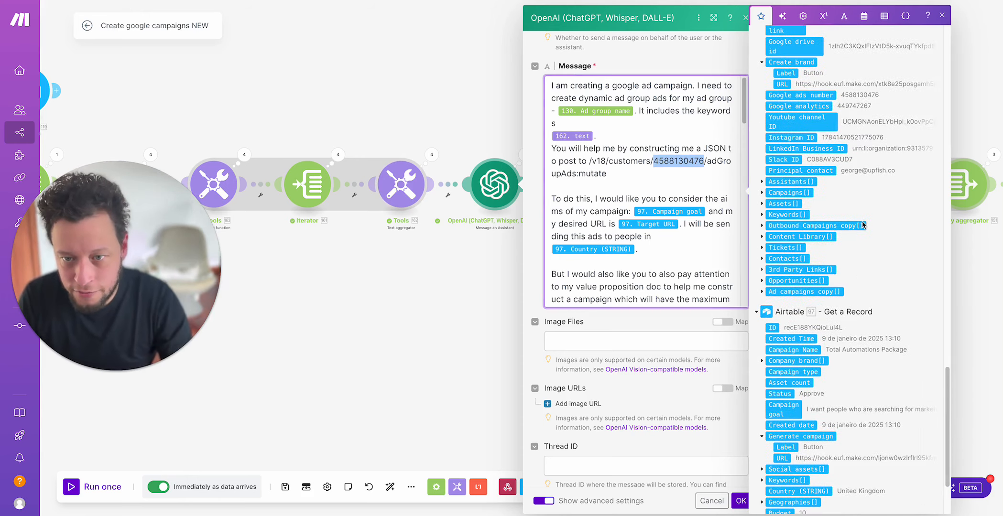
{"action": "left_click", "coordinate": [800, 95]}
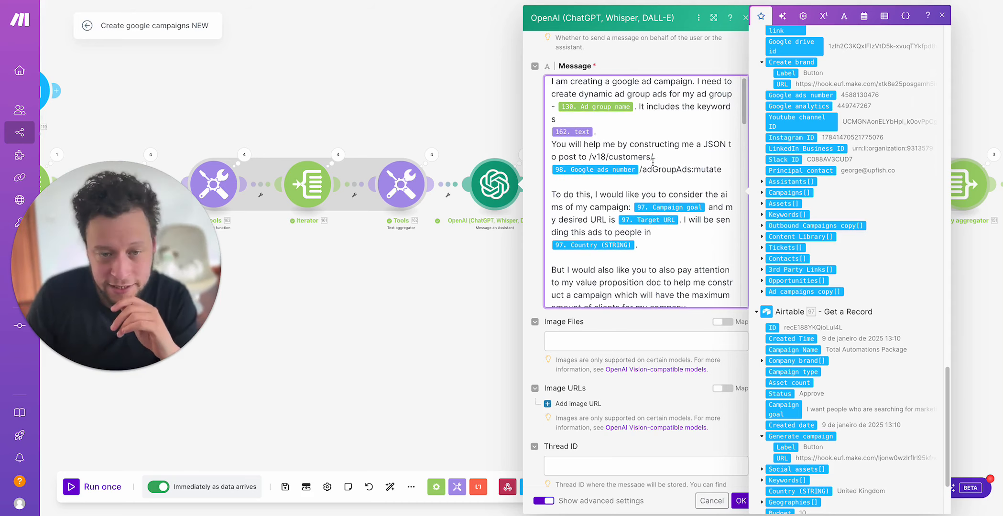
Step: Read on through the OpenAI message's campaign goal, target URL and country mappings to the value proposition doc instruction
{"action": "scroll", "coordinate": [655, 163], "scroll_direction": "down", "scroll_amount": 2}
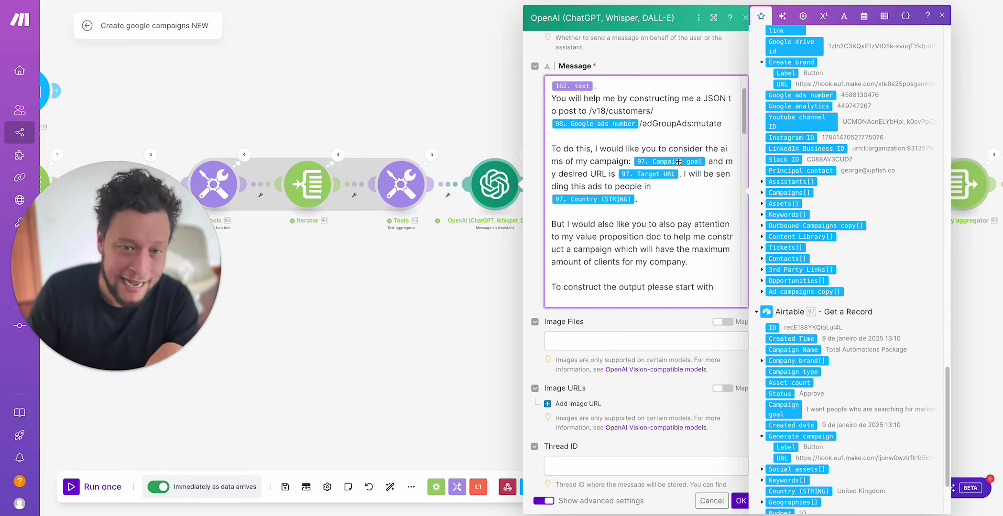
{"action": "scroll", "coordinate": [666, 181], "scroll_direction": "down", "scroll_amount": 3}
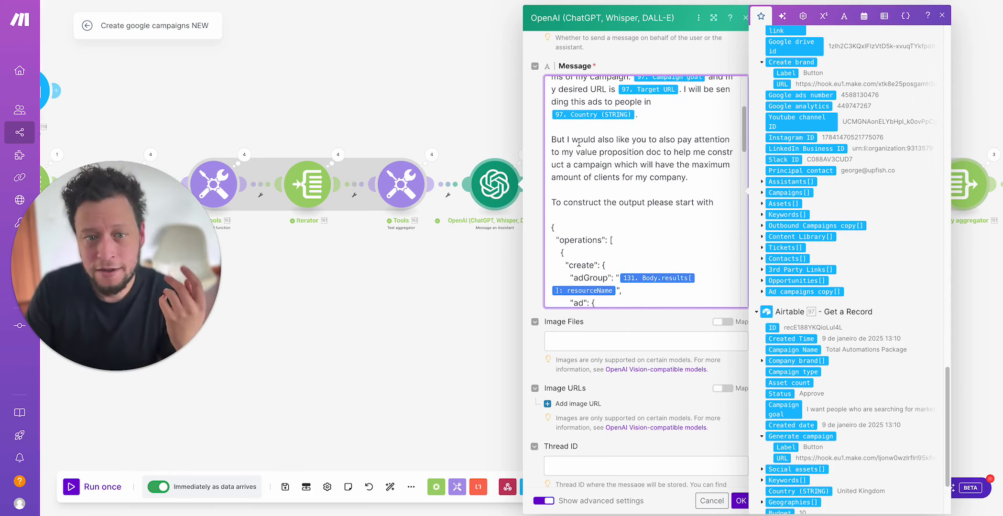
{"action": "left_click_drag", "start_coordinate": [573, 142], "coordinate": [656, 152]}
{"action": "left_click", "coordinate": [657, 152]}
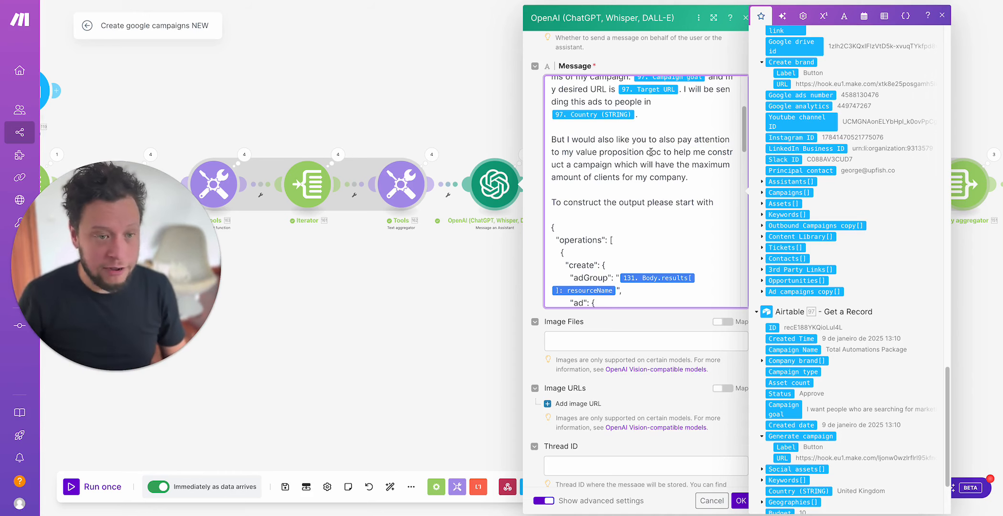
Step: Switch to the Upfish Value Prop Document in Google Docs and look through its sections
{"action": "key", "text": "super+Tab"}
{"action": "key", "text": "super+Tab"}
{"action": "key", "text": "super+Tab"}
{"action": "key", "text": "super+Tab"}
{"action": "key", "text": "super+Tab"}
{"action": "key", "text": "super+Tab"}
{"action": "key", "text": "super+Tab"}
{"action": "key", "text": "super+Tab"}
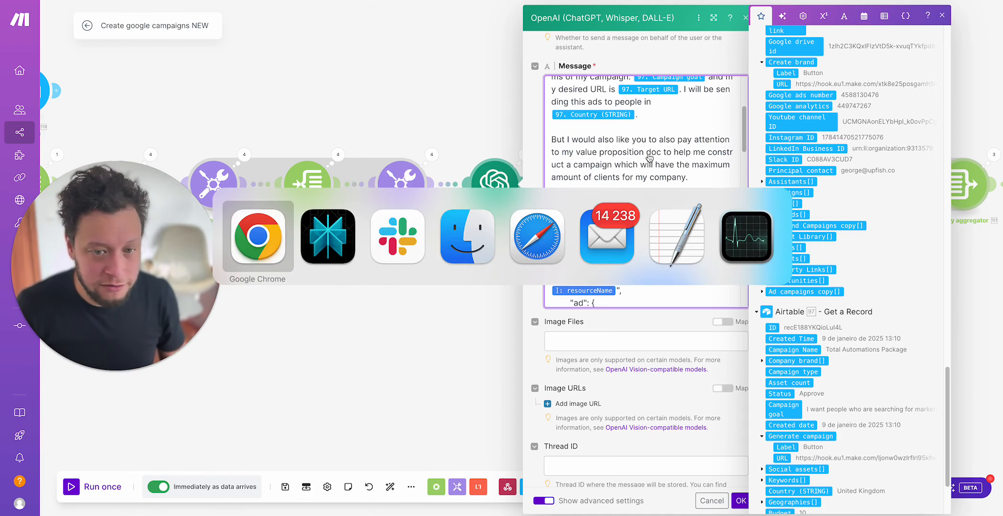
{"action": "key", "text": "ctrl+Up"}
{"action": "key", "text": "ctrl+Right"}
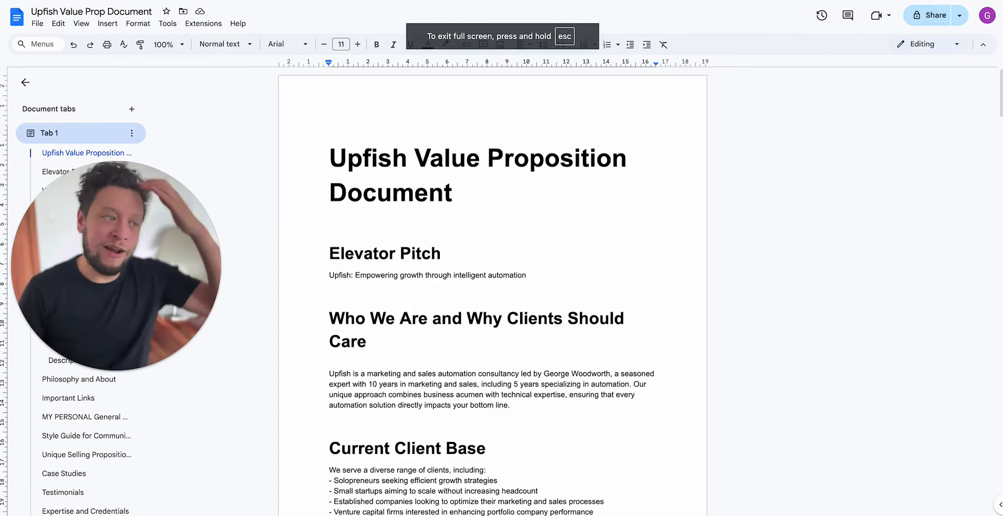
{"action": "scroll", "coordinate": [378, 261], "scroll_direction": "down", "scroll_amount": 20}
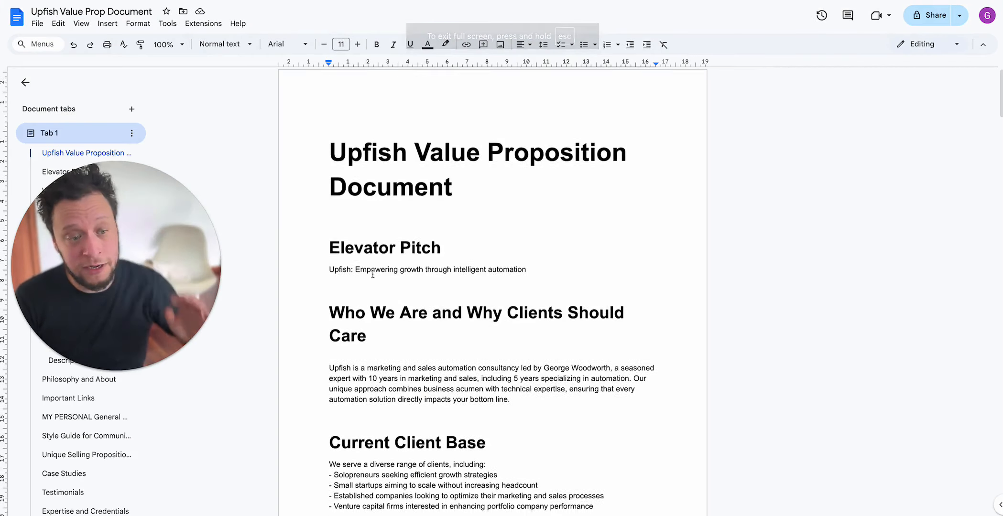
{"action": "scroll", "coordinate": [377, 261], "scroll_direction": "down", "scroll_amount": 20}
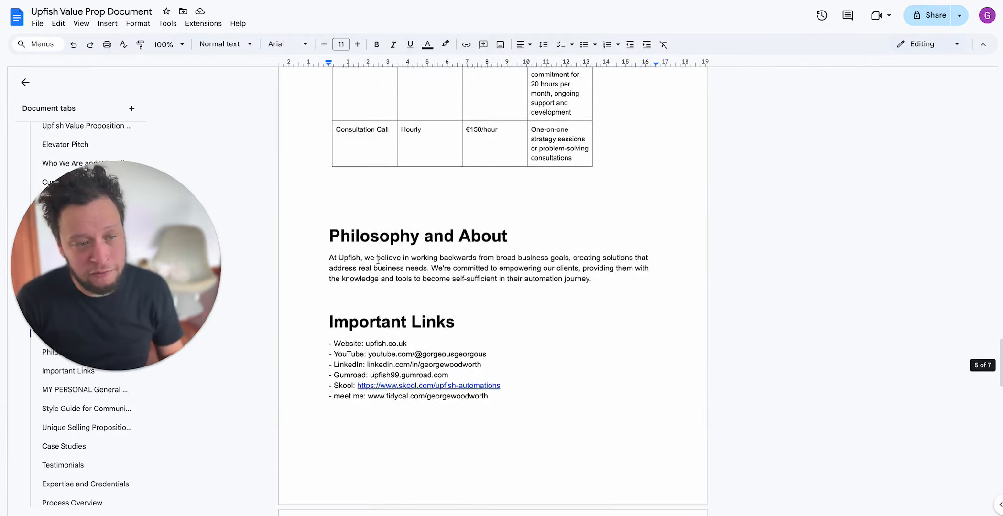
{"action": "scroll", "coordinate": [378, 259], "scroll_direction": "up", "scroll_amount": 10}
{"action": "scroll", "coordinate": [377, 258], "scroll_direction": "up", "scroll_amount": 20}
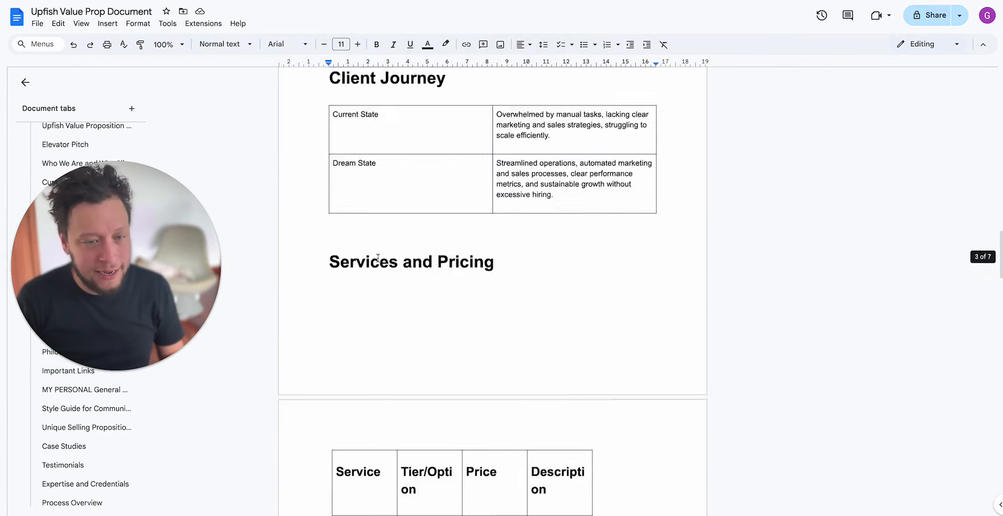
Step: Return to the Make scenario and review the campaign instructions in the OpenAI module's message
{"action": "key", "text": "super+Tab"}
{"action": "key", "text": "ctrl+Up"}
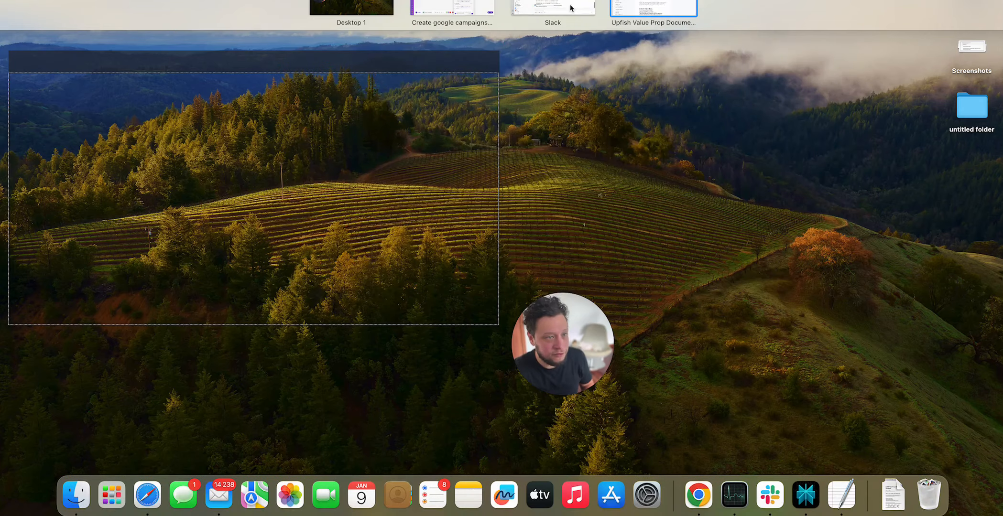
{"action": "left_click", "coordinate": [467, 3]}
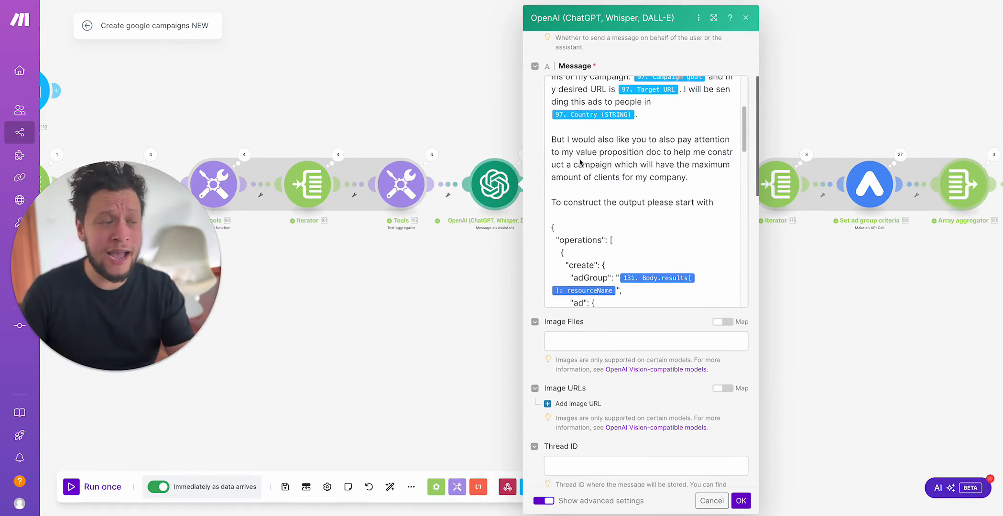
{"action": "scroll", "coordinate": [673, 238], "scroll_direction": "up", "scroll_amount": 2}
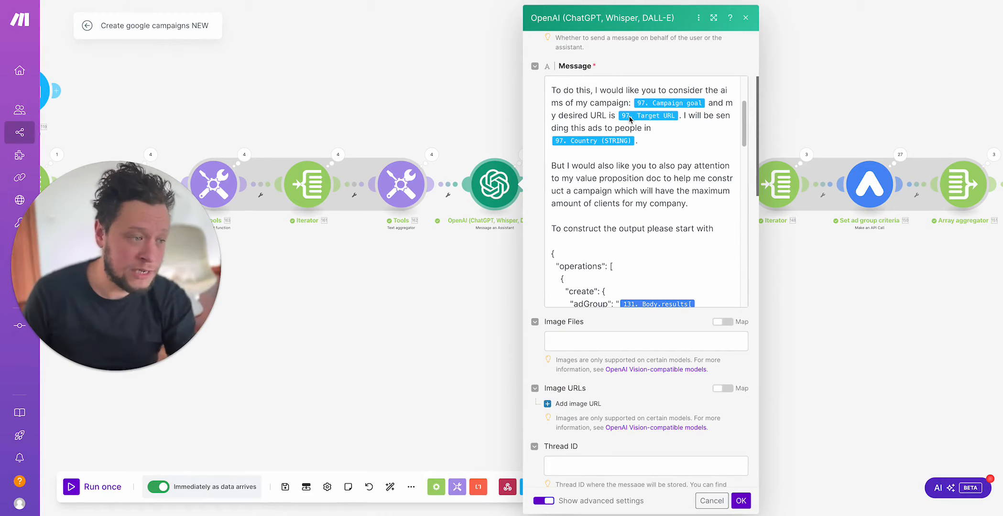
Step: Read through the JSON template in the OpenAI message, from the ad group resource name mapping to the headlines and descriptions
{"action": "scroll", "coordinate": [616, 206], "scroll_direction": "down", "scroll_amount": 5}
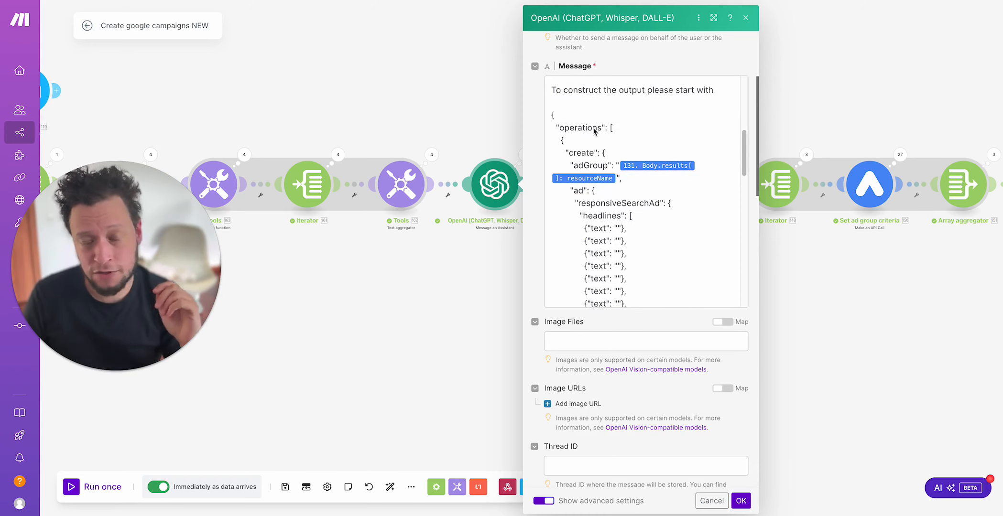
{"action": "left_click", "coordinate": [598, 182]}
{"action": "left_click_drag", "start_coordinate": [358, 285], "coordinate": [354, 246]}
{"action": "scroll", "coordinate": [647, 220], "scroll_direction": "down", "scroll_amount": 3}
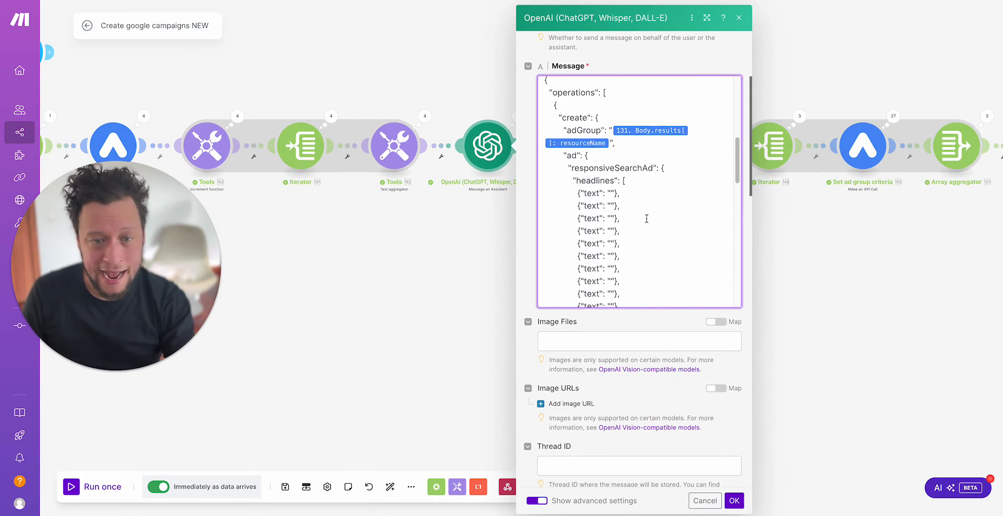
{"action": "scroll", "coordinate": [602, 140], "scroll_direction": "down", "scroll_amount": 1}
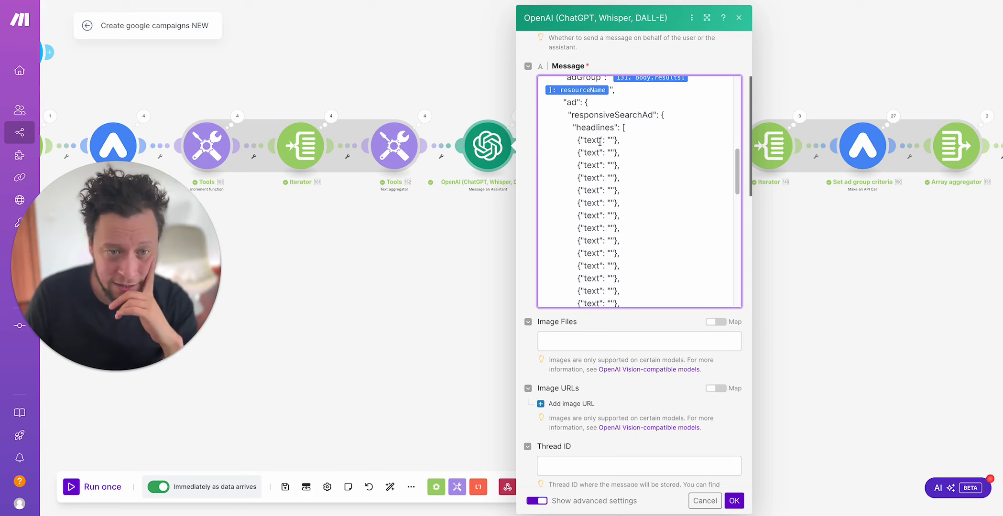
{"action": "scroll", "coordinate": [591, 187], "scroll_direction": "down", "scroll_amount": 5}
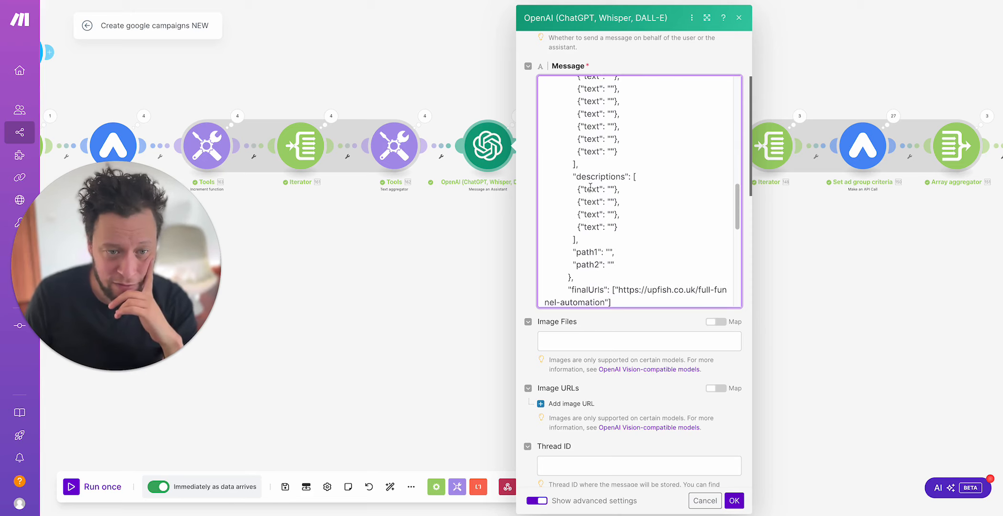
{"action": "scroll", "coordinate": [607, 218], "scroll_direction": "down", "scroll_amount": 2}
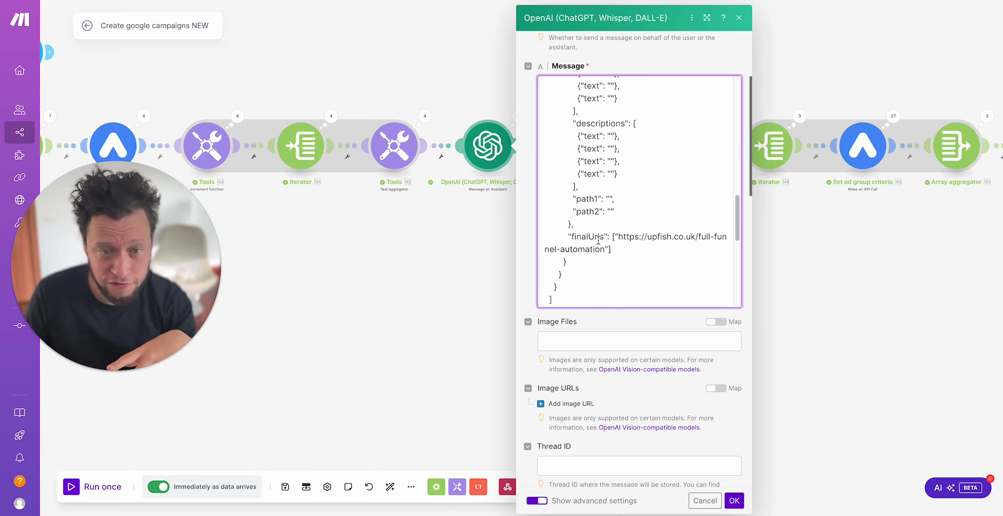
Step: Replace the hard-coded finalUrls link in the message's JSON template with the mapped Target URL from the Airtable campaign record
{"action": "scroll", "coordinate": [600, 240], "scroll_direction": "down", "scroll_amount": 1}
{"action": "left_click_drag", "start_coordinate": [605, 237], "coordinate": [616, 225]}
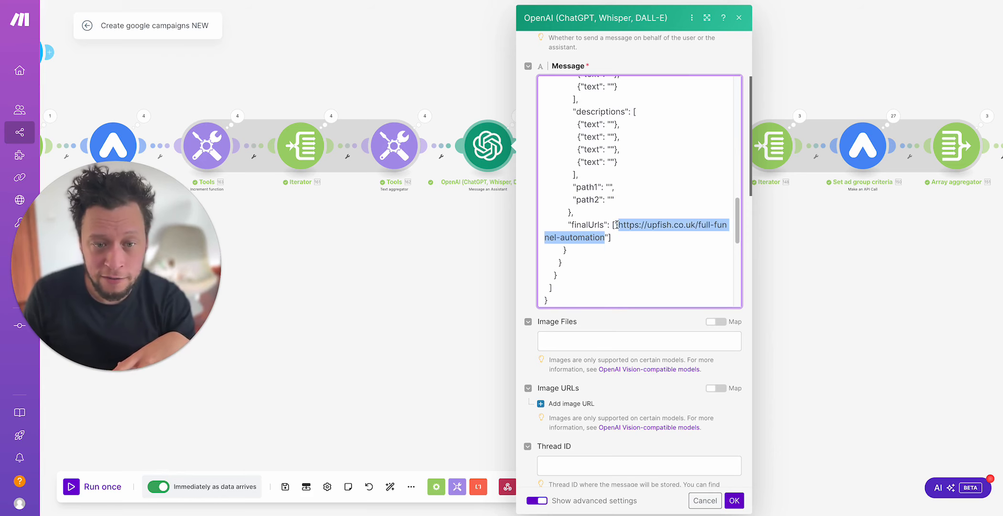
{"action": "key", "text": "BackSpace"}
{"action": "scroll", "coordinate": [824, 304], "scroll_direction": "down", "scroll_amount": 10}
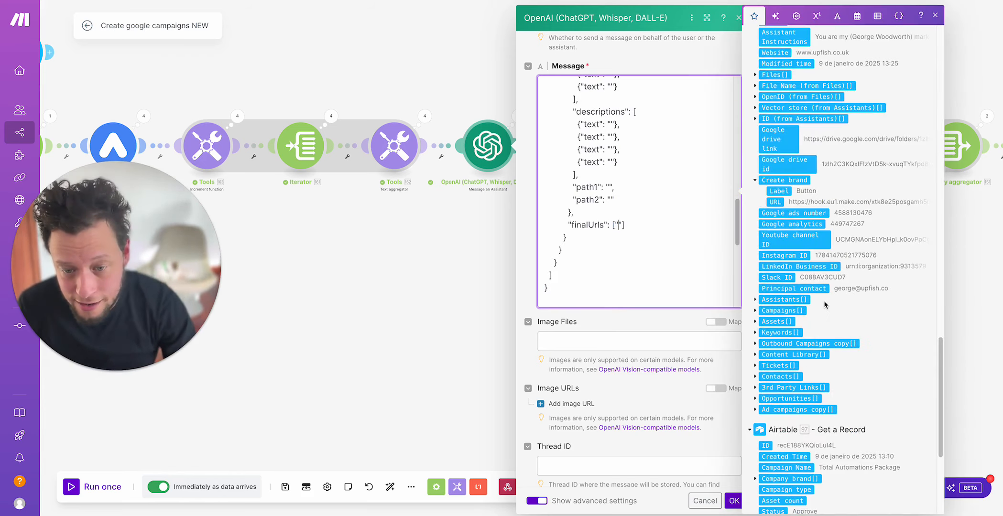
{"action": "scroll", "coordinate": [814, 322], "scroll_direction": "down", "scroll_amount": 5}
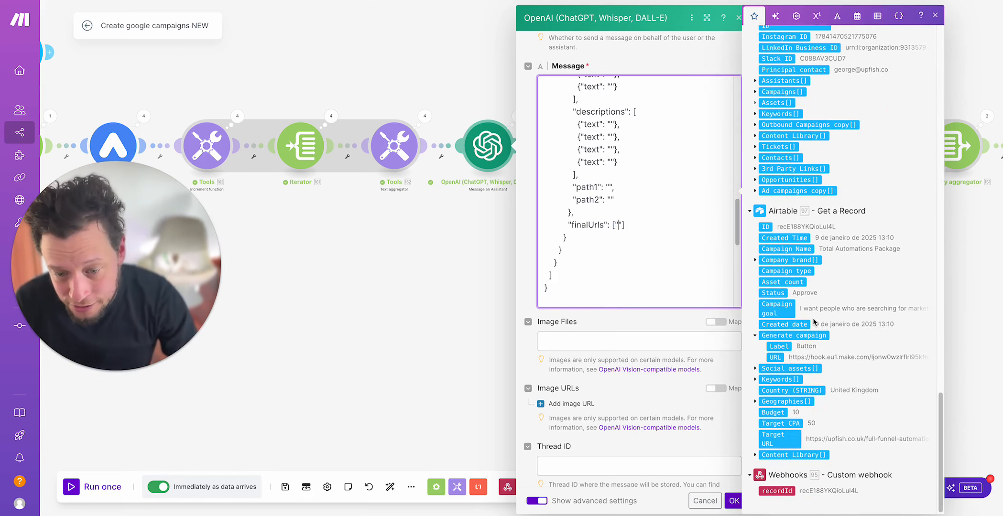
{"action": "left_click", "coordinate": [791, 436]}
Step: Review the headline, description and path limits at the end of the message and save the OpenAI module's settings
{"action": "scroll", "coordinate": [680, 273], "scroll_direction": "down", "scroll_amount": 10}
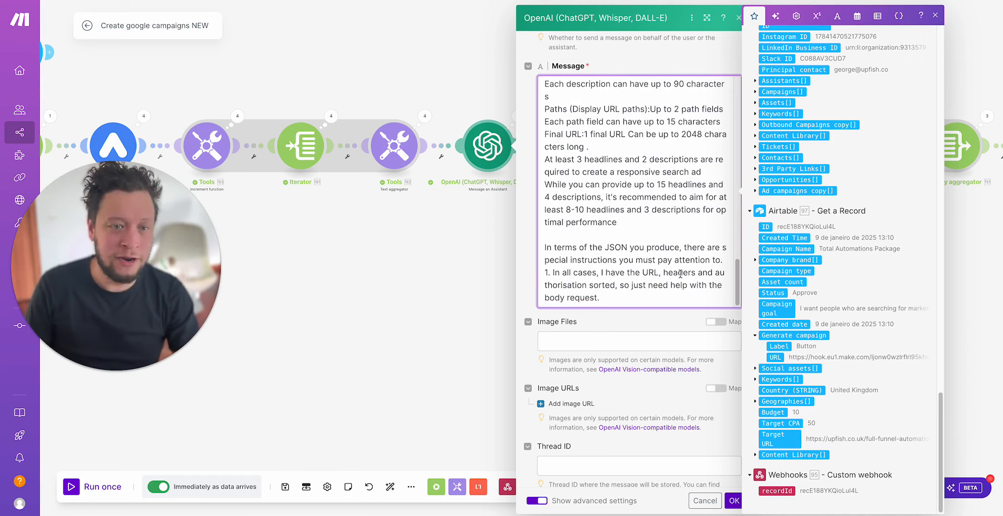
{"action": "scroll", "coordinate": [680, 273], "scroll_direction": "up", "scroll_amount": 5}
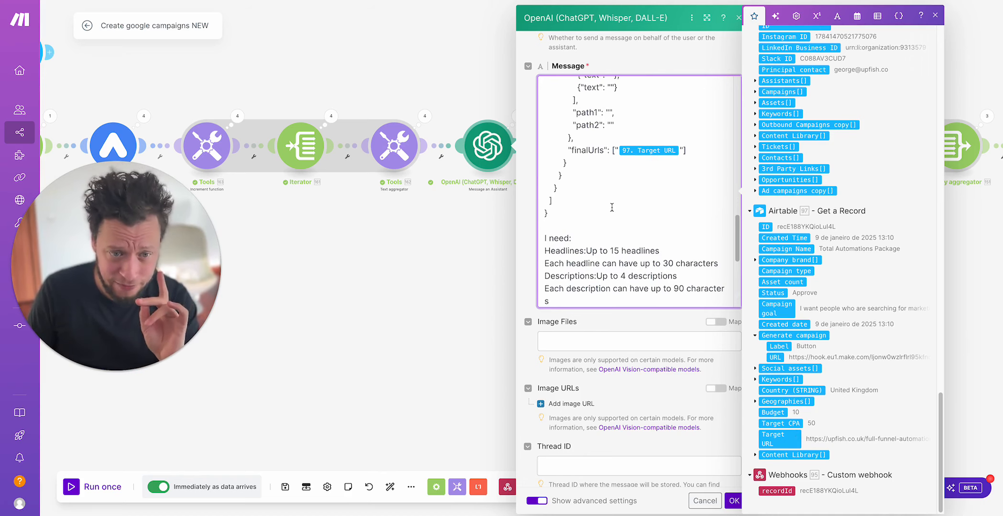
{"action": "scroll", "coordinate": [627, 239], "scroll_direction": "down", "scroll_amount": 5}
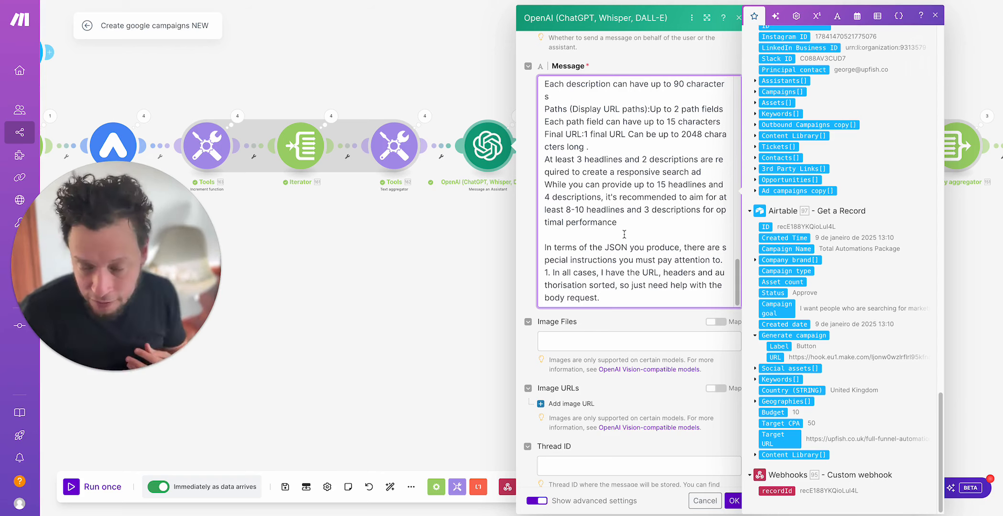
{"action": "scroll", "coordinate": [638, 207], "scroll_direction": "up", "scroll_amount": 5}
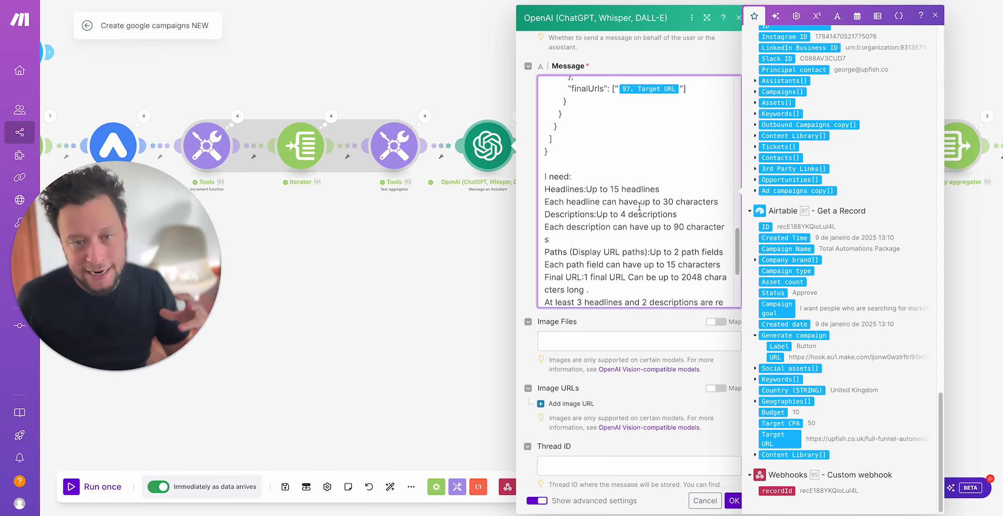
{"action": "scroll", "coordinate": [639, 206], "scroll_direction": "down", "scroll_amount": 2}
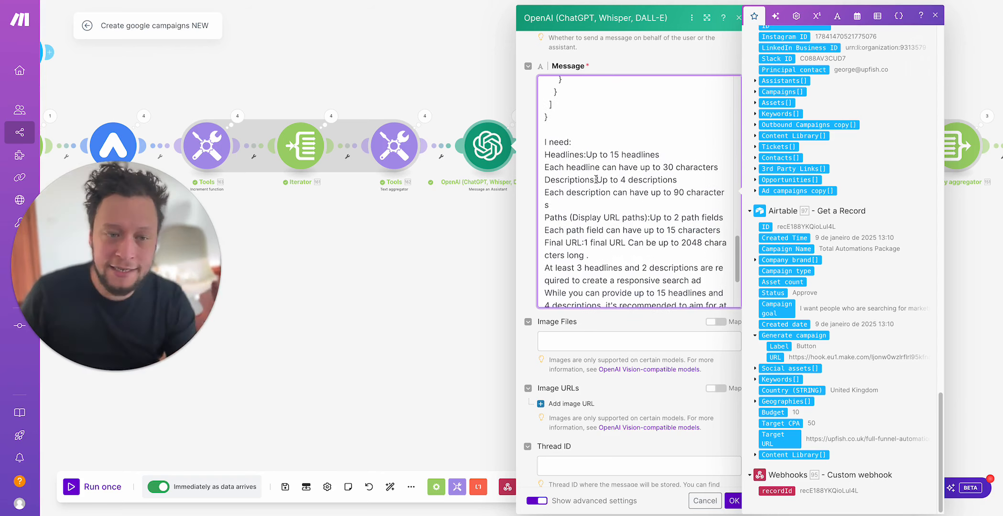
{"action": "scroll", "coordinate": [575, 176], "scroll_direction": "down", "scroll_amount": 3}
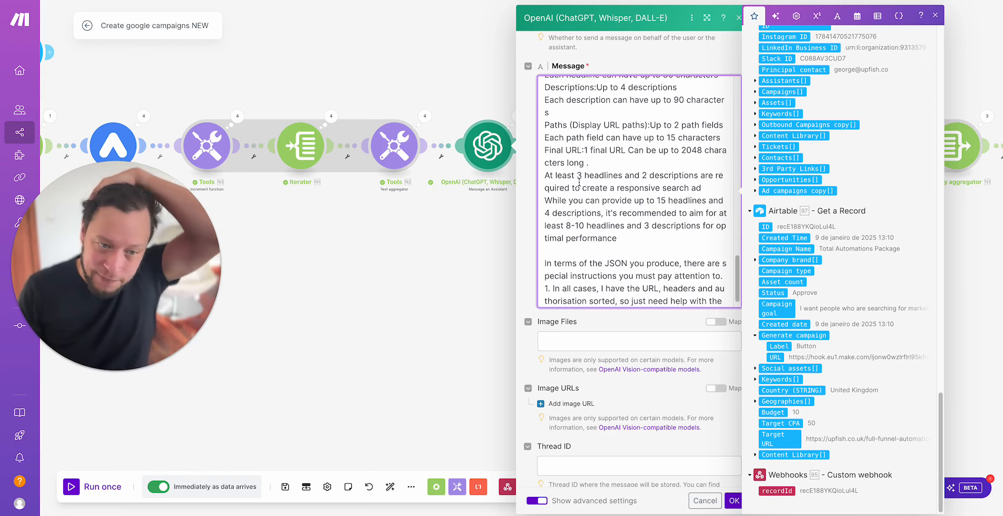
{"action": "left_click", "coordinate": [734, 500]}
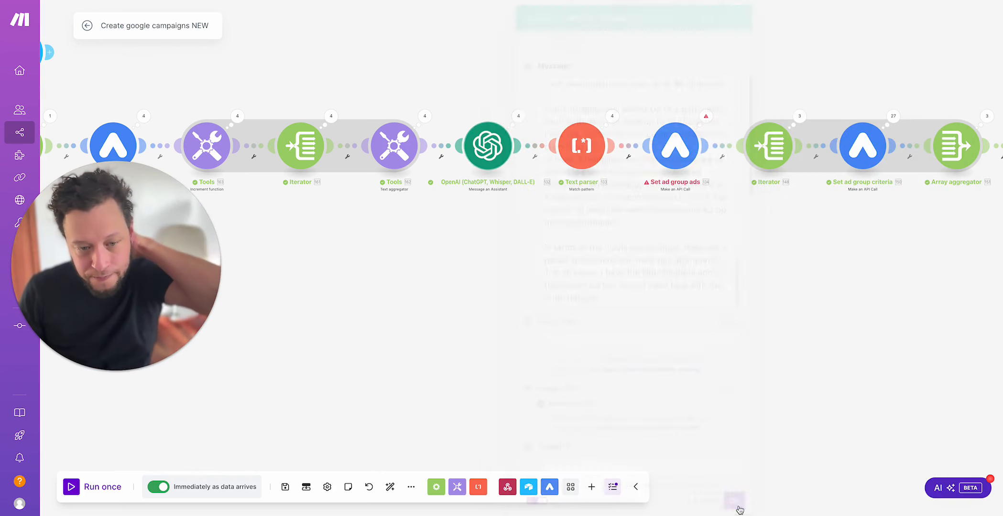
Step: Inspect the JSON result that the OpenAI module returned in Operation 1
{"action": "left_click", "coordinate": [519, 116]}
{"action": "left_click", "coordinate": [593, 98]}
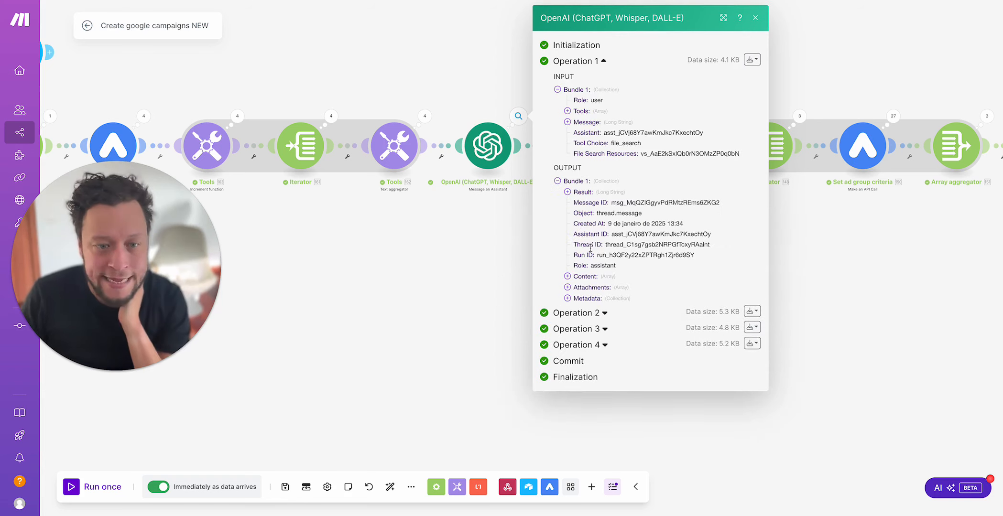
{"action": "left_click", "coordinate": [592, 193]}
{"action": "scroll", "coordinate": [591, 186], "scroll_direction": "down", "scroll_amount": 2}
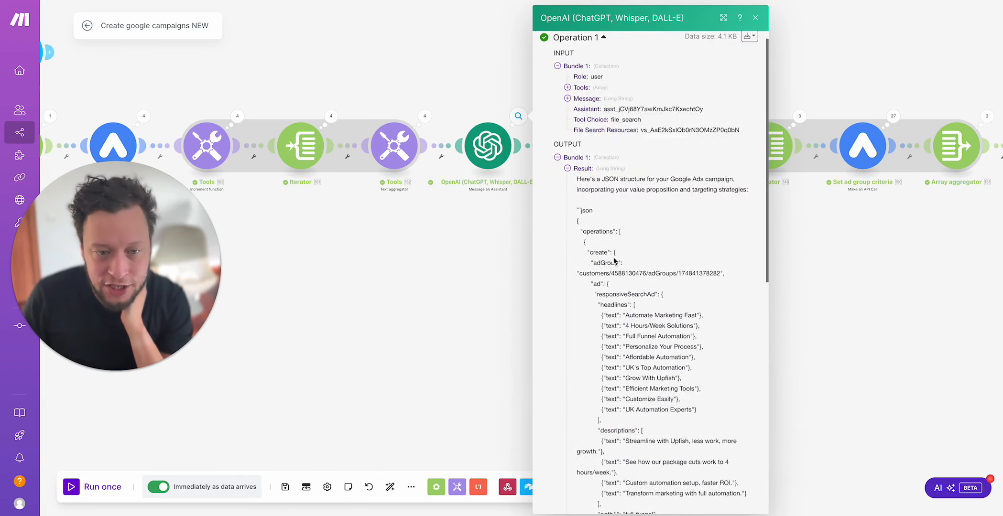
{"action": "scroll", "coordinate": [604, 230], "scroll_direction": "down", "scroll_amount": 2}
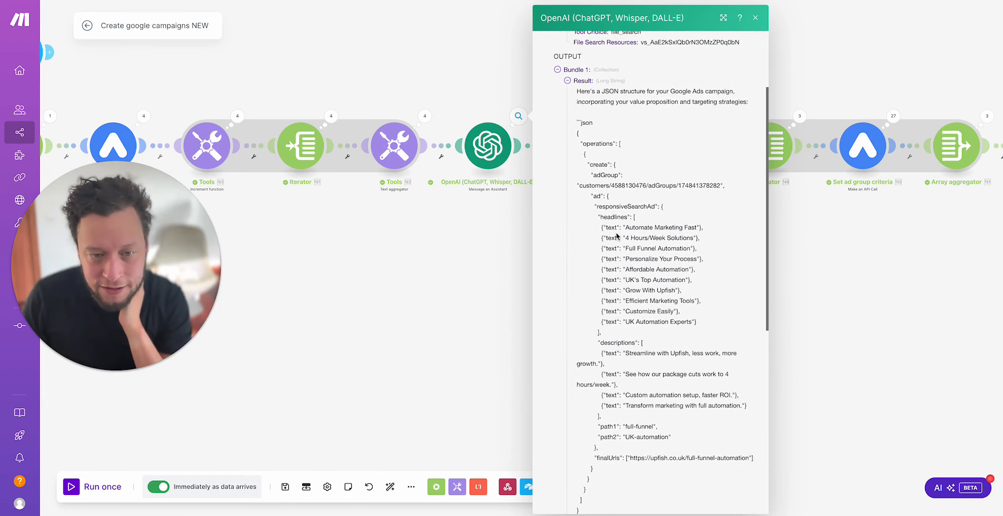
{"action": "left_click_drag", "start_coordinate": [645, 260], "coordinate": [627, 228]}
{"action": "left_click", "coordinate": [496, 245]}
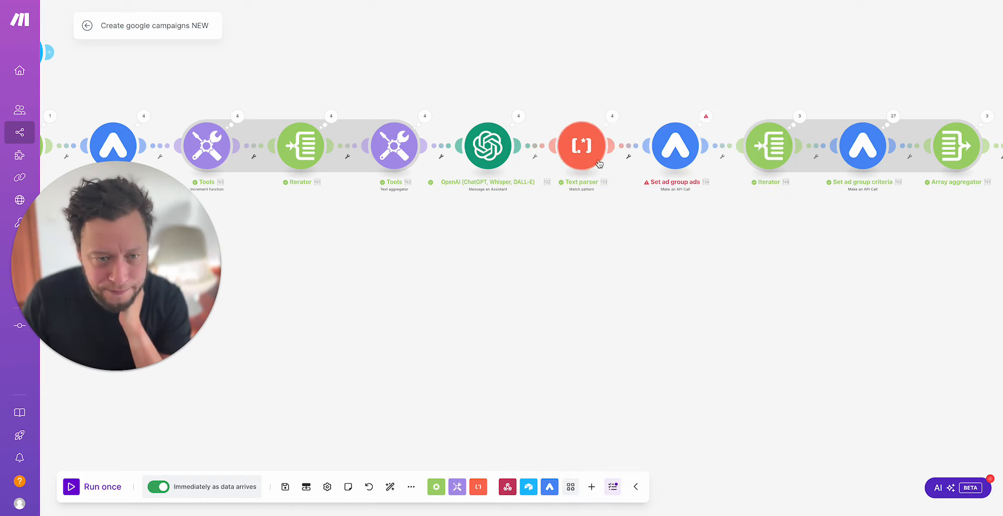
Step: Examine the input text that the Text parser received in Operation 1, including the intro around the JSON
{"action": "left_click", "coordinate": [614, 123]}
{"action": "left_click", "coordinate": [679, 98]}
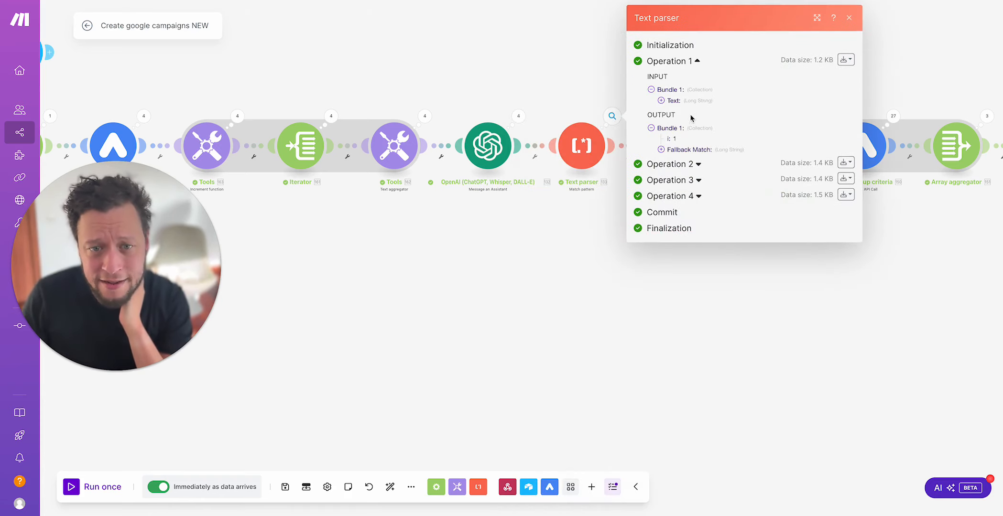
{"action": "left_click", "coordinate": [719, 101]}
{"action": "left_click_drag", "start_coordinate": [672, 149], "coordinate": [689, 187]}
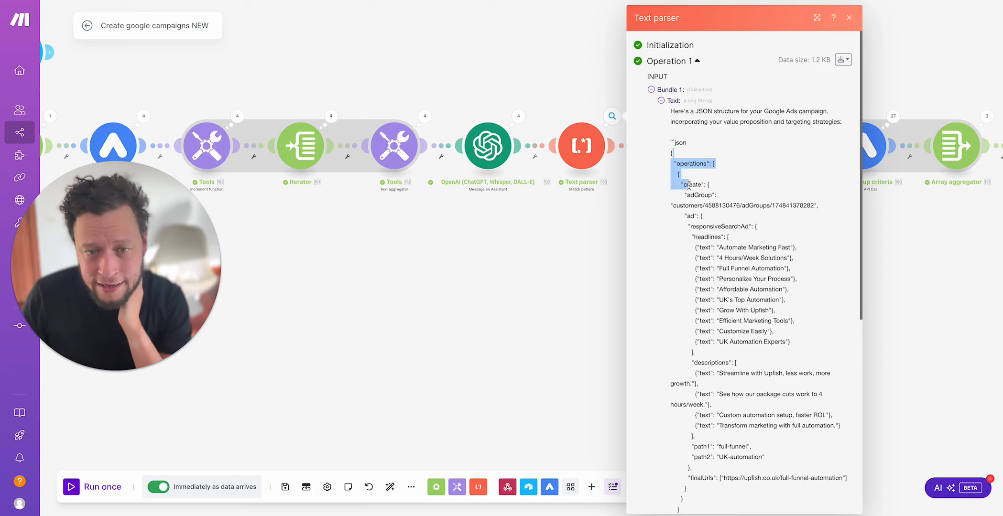
{"action": "scroll", "coordinate": [690, 187], "scroll_direction": "down", "scroll_amount": 10}
{"action": "key", "text": "Escape"}
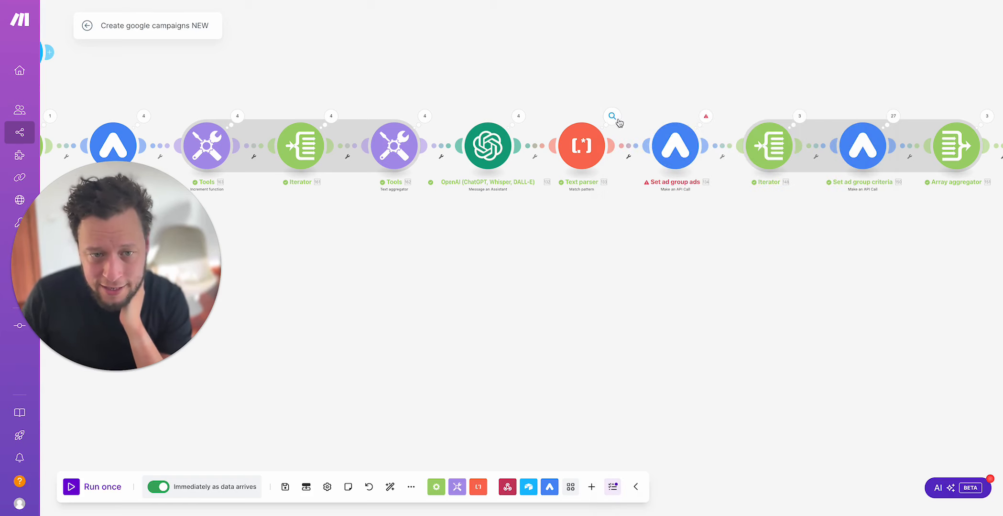
Step: Examine the Fallback Match output of the Text parser's Operation 1
{"action": "left_click", "coordinate": [612, 116]}
{"action": "left_click", "coordinate": [688, 98]}
{"action": "left_click", "coordinate": [684, 150]}
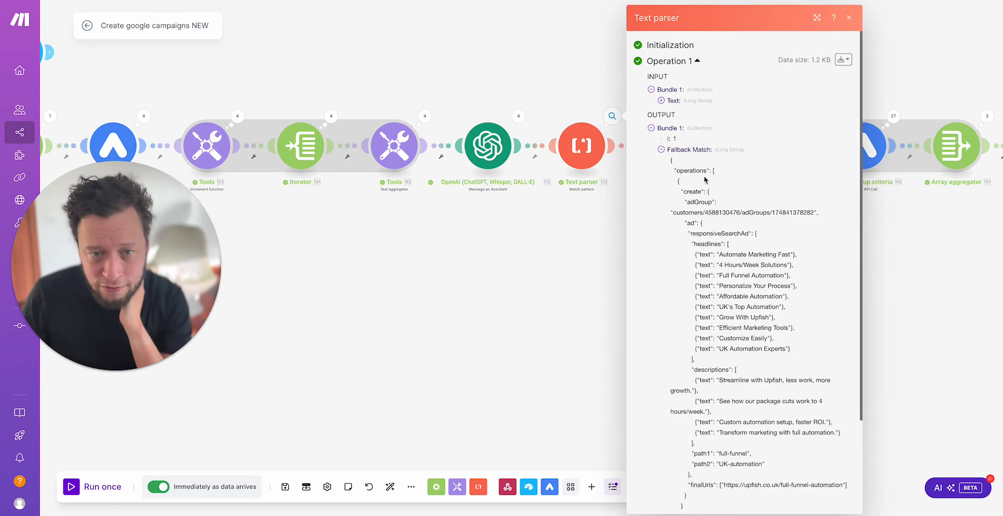
{"action": "key", "text": "Escape"}
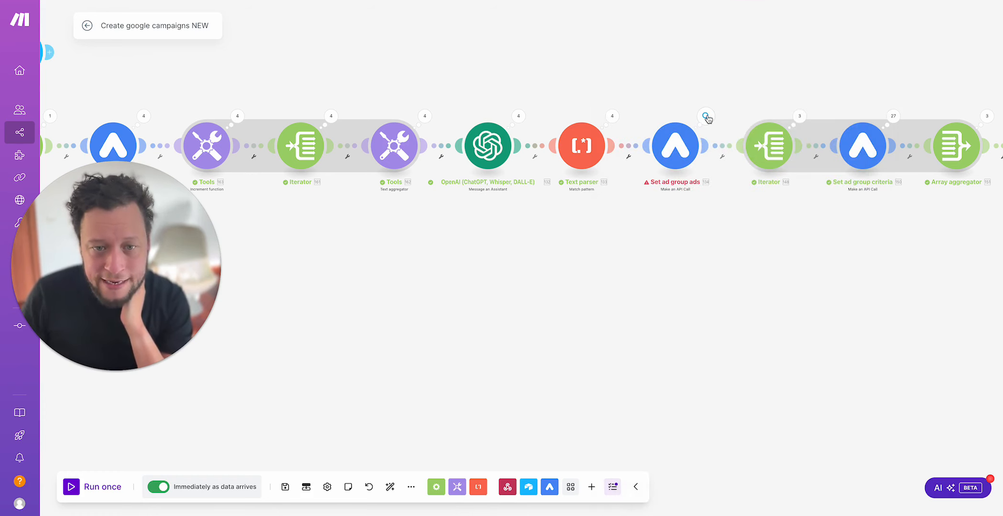
Step: Inspect the adGroupAds:mutate request URL and its customer number in Operation 1 of the Set ad group ads module
{"action": "left_click", "coordinate": [705, 116]}
{"action": "left_click", "coordinate": [791, 61]}
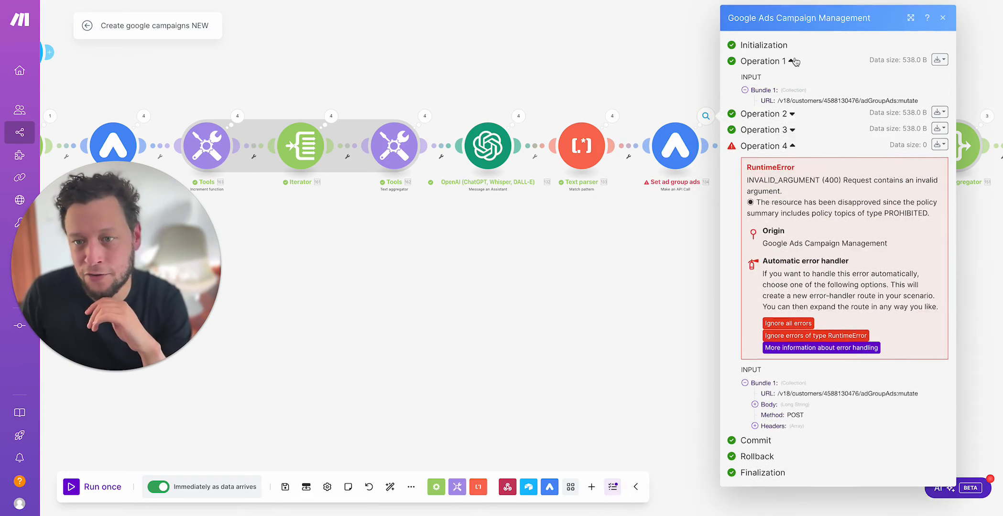
{"action": "left_click_drag", "start_coordinate": [780, 100], "coordinate": [824, 100]}
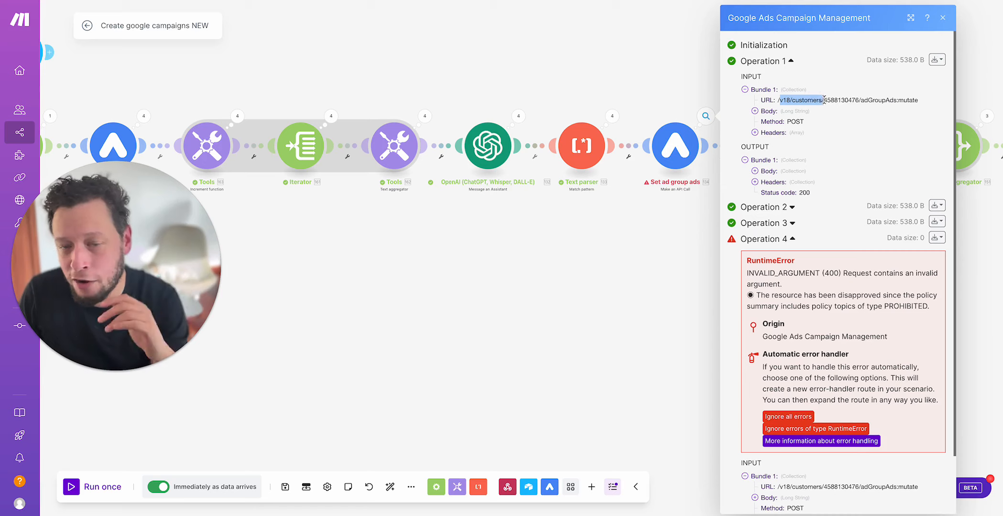
{"action": "left_click", "coordinate": [811, 99]}
{"action": "double_click", "coordinate": [836, 101]}
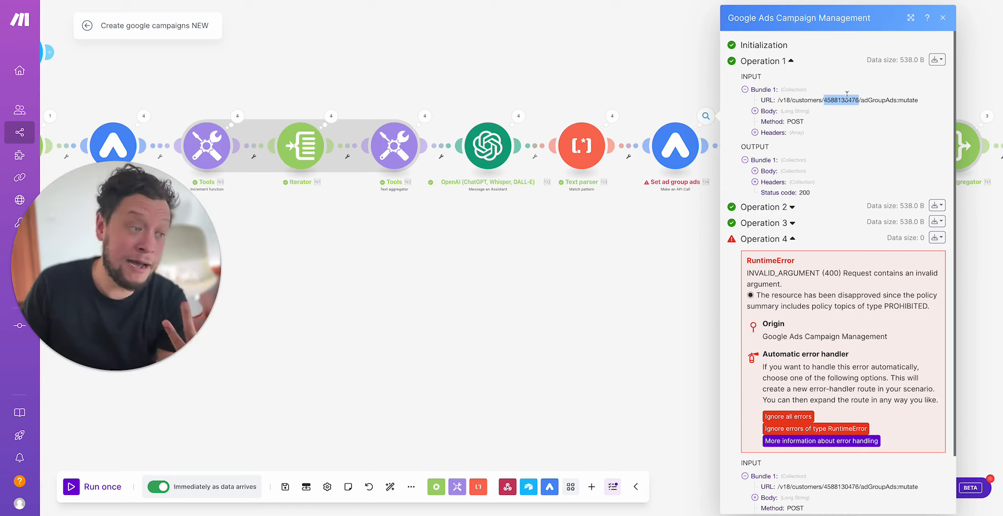
{"action": "left_click", "coordinate": [882, 103]}
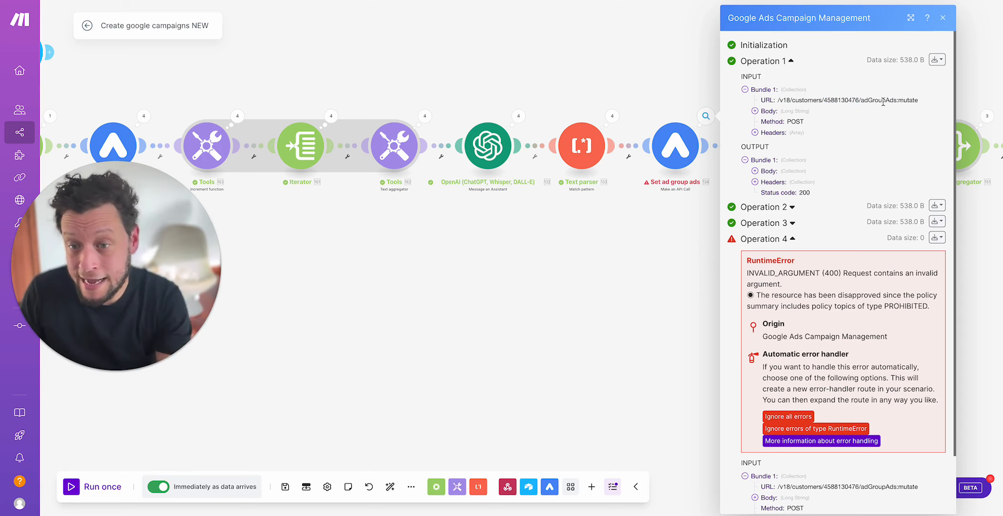
Step: Examine the request body of Operation 1, checking the ad group reference, headlines, descriptions, paths and final URL
{"action": "left_click", "coordinate": [768, 110]}
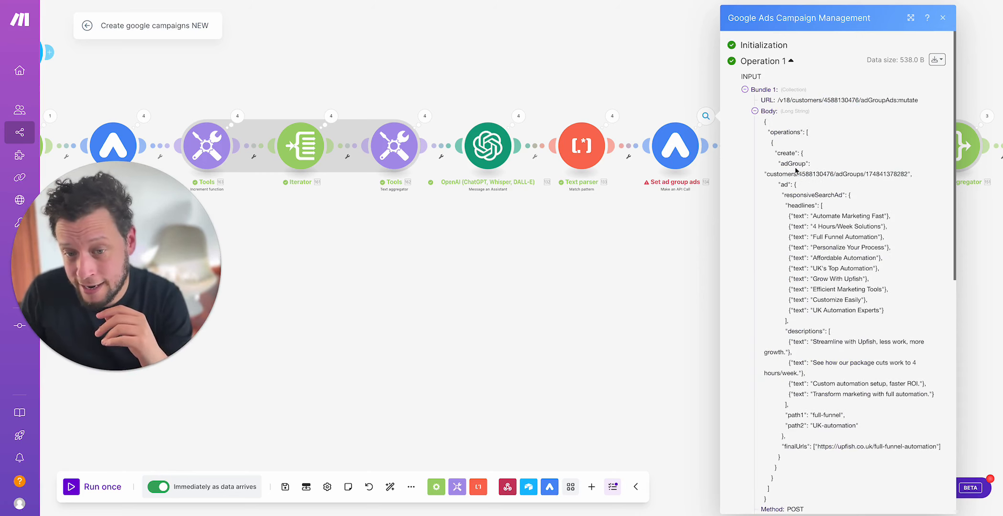
{"action": "left_click_drag", "start_coordinate": [774, 172], "coordinate": [858, 170]}
{"action": "left_click", "coordinate": [852, 175]}
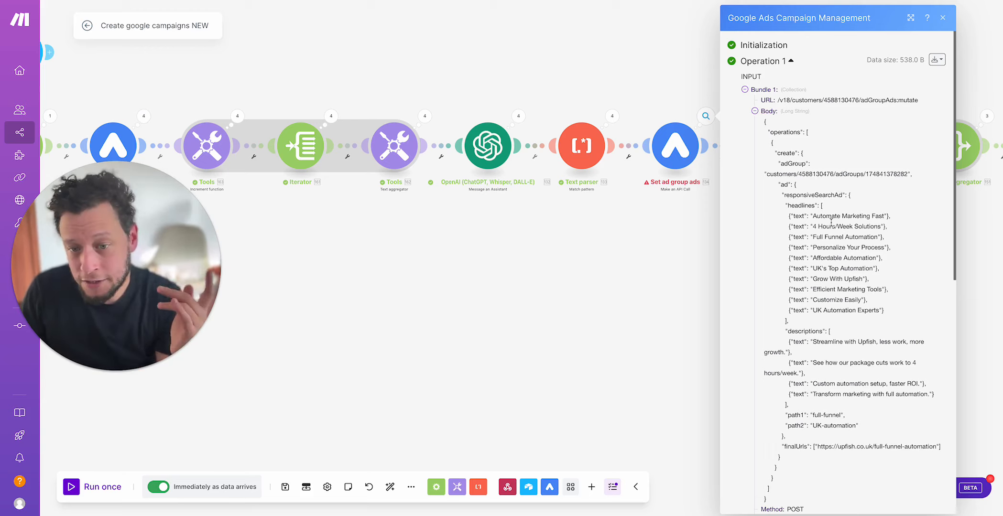
{"action": "scroll", "coordinate": [831, 221], "scroll_direction": "down", "scroll_amount": 3}
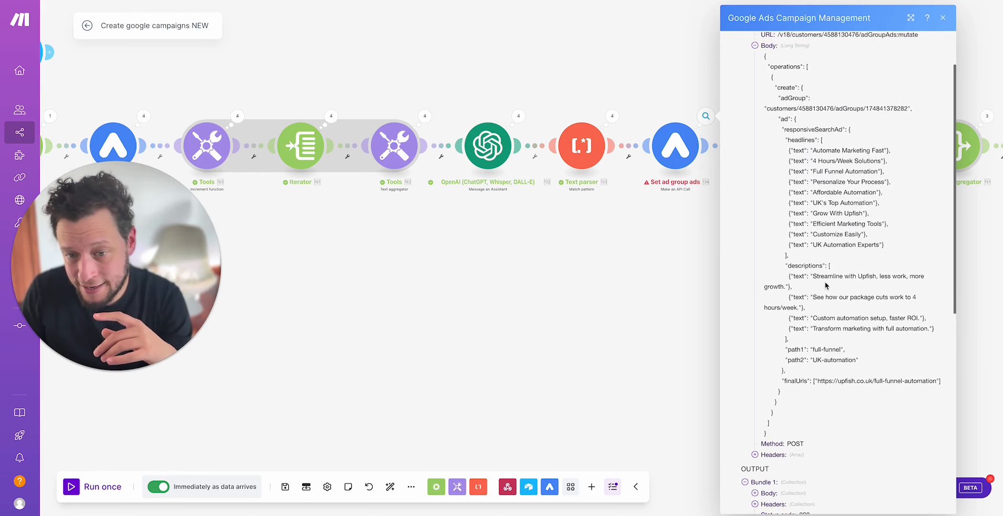
{"action": "scroll", "coordinate": [825, 285], "scroll_direction": "down", "scroll_amount": 3}
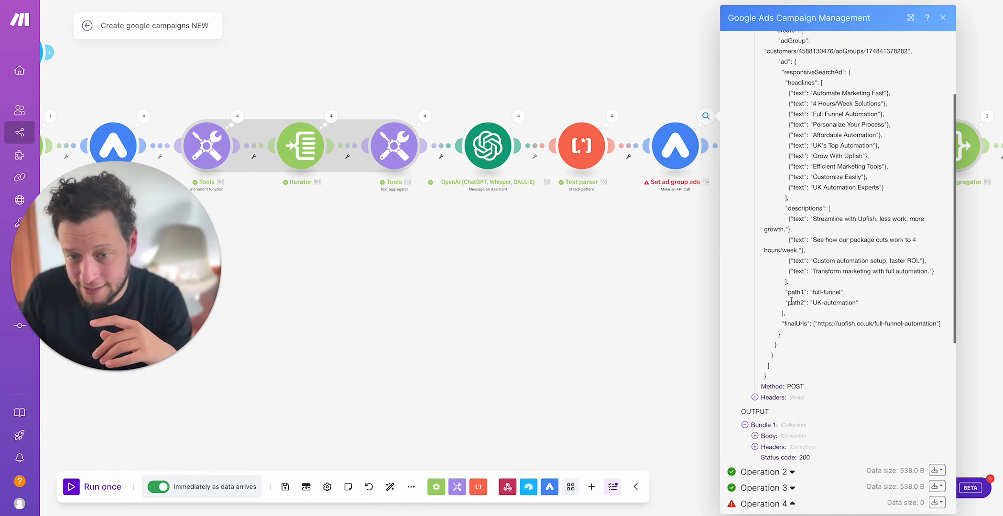
Step: Switch to Google Ads, open the Marketing and Sales Automation ad group and look over its search keywords
{"action": "left_click", "coordinate": [658, 268]}
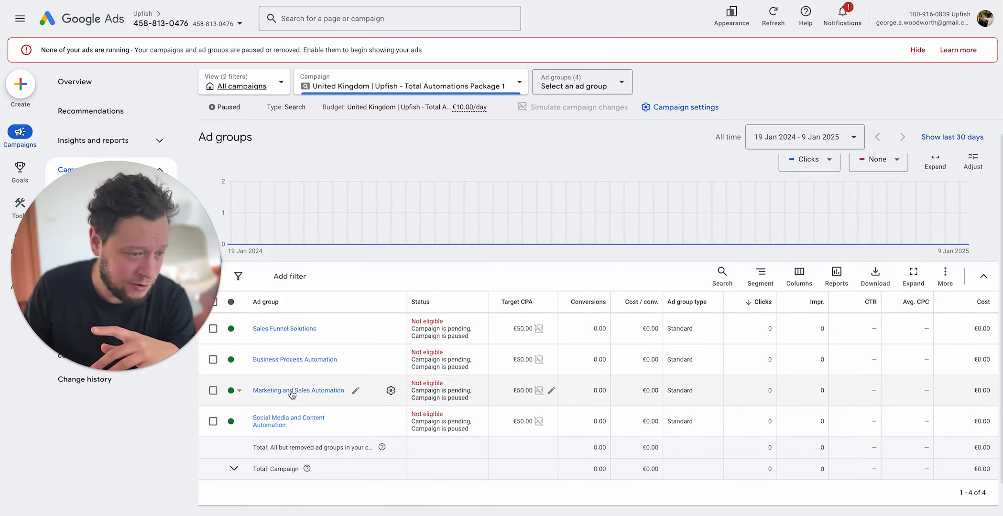
{"action": "left_click", "coordinate": [292, 390]}
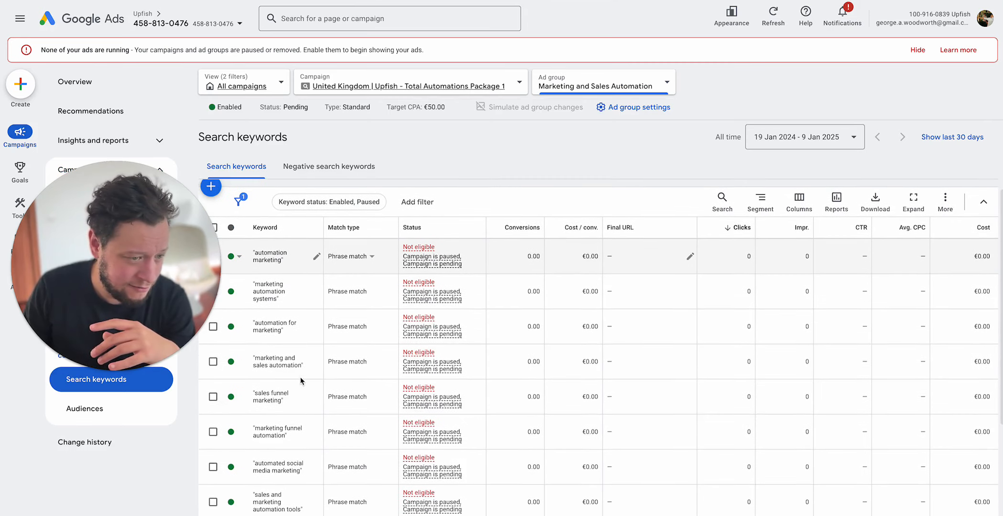
{"action": "scroll", "coordinate": [300, 381], "scroll_direction": "down", "scroll_amount": 5}
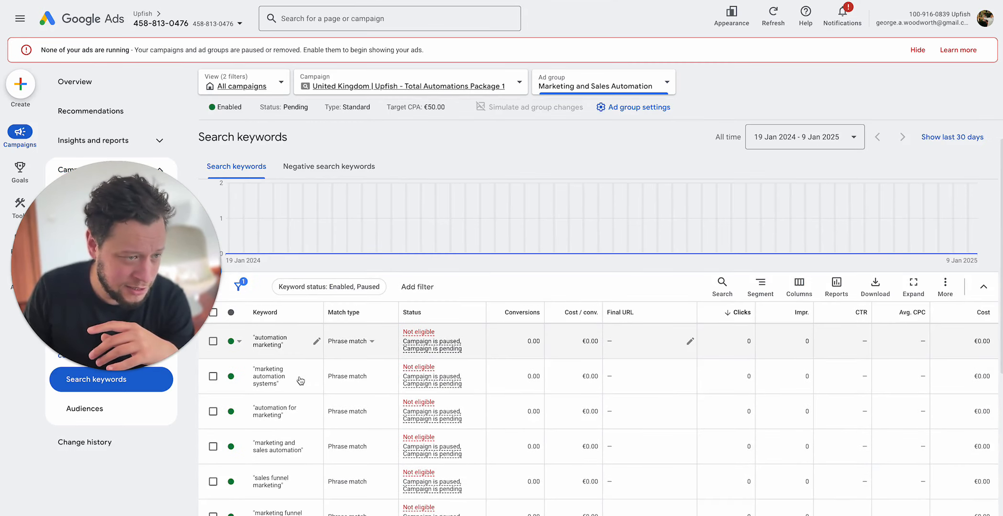
Step: Open the ad group's responsive search ad and look through its asset details, covering the headlines and descriptions
{"action": "mouse_move", "coordinate": [409, 277]}
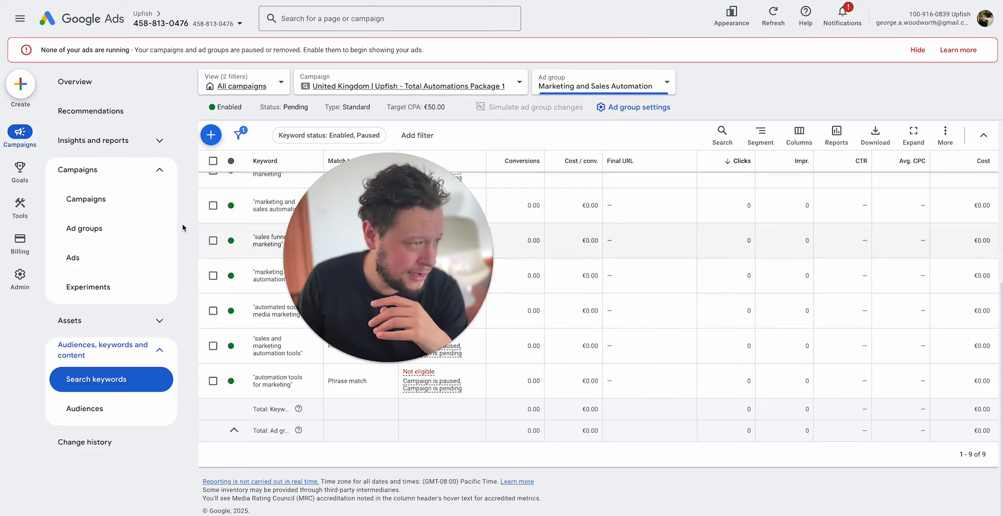
{"action": "left_click", "coordinate": [75, 257]}
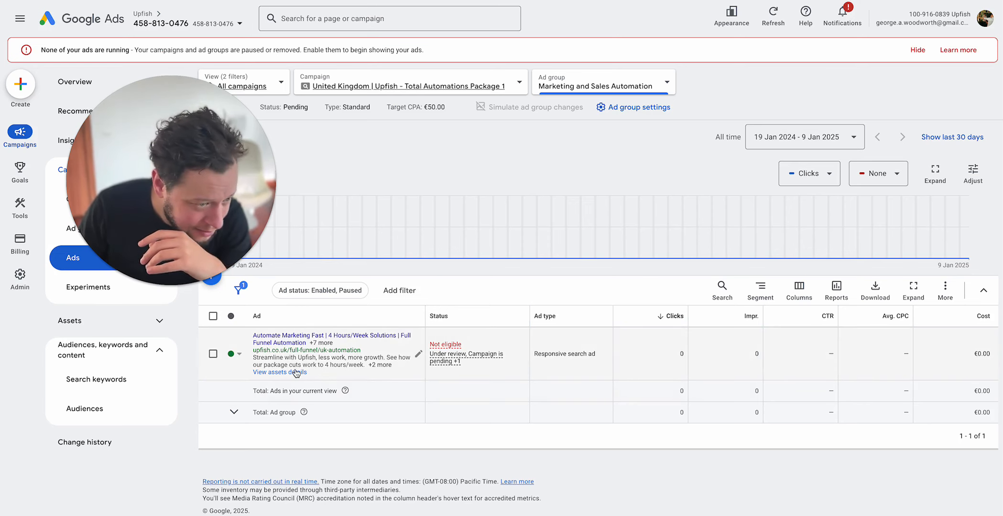
{"action": "left_click", "coordinate": [276, 372]}
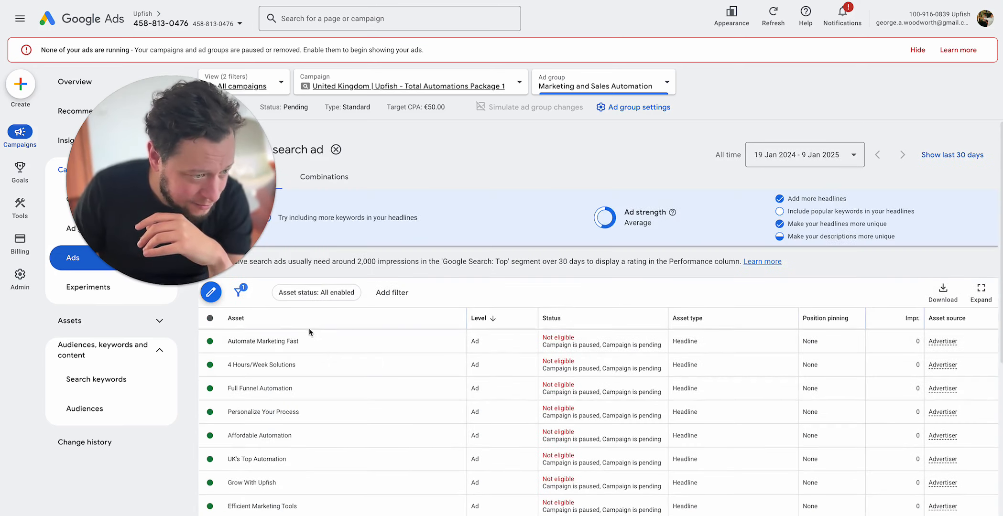
{"action": "scroll", "coordinate": [308, 332], "scroll_direction": "down", "scroll_amount": 2}
{"action": "scroll", "coordinate": [308, 334], "scroll_direction": "down", "scroll_amount": 5}
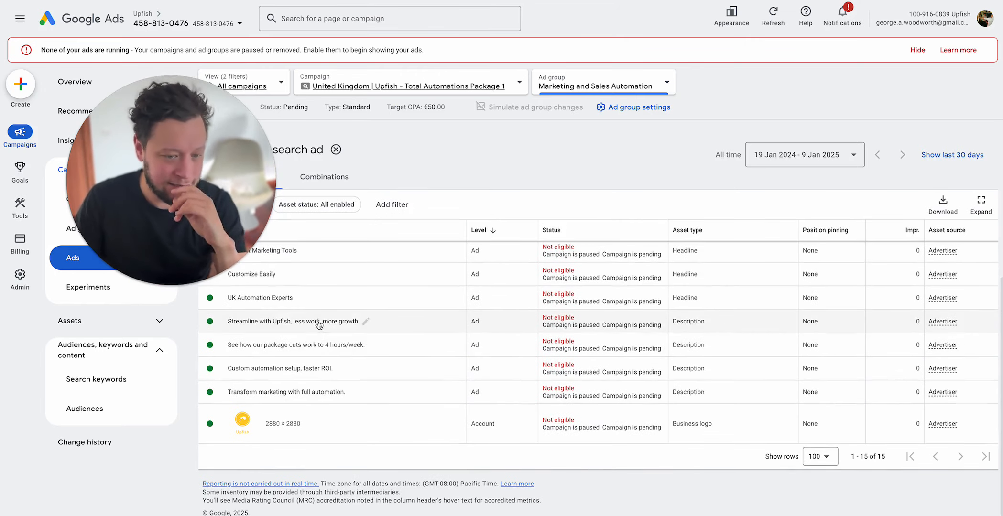
{"action": "scroll", "coordinate": [309, 330], "scroll_direction": "up", "scroll_amount": 6}
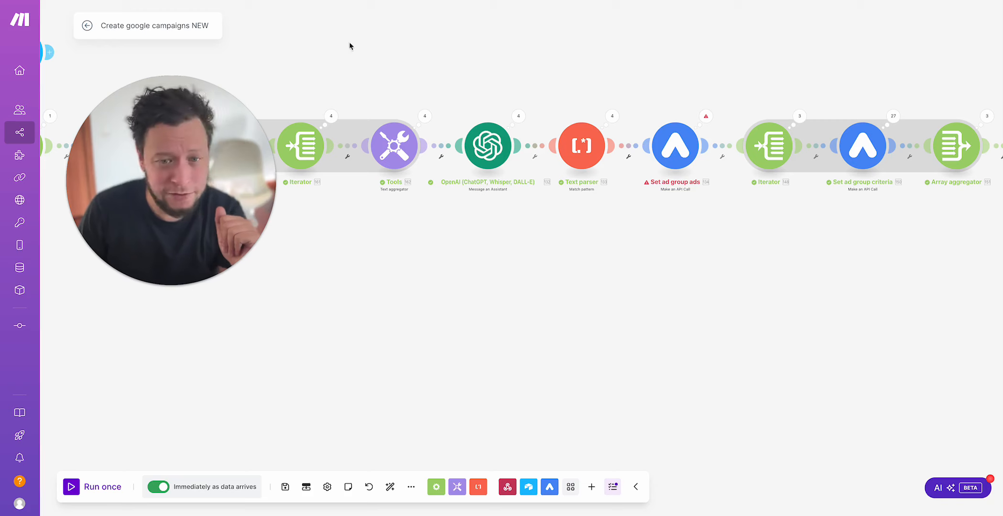
Step: In Make, add the line "DONT USE EMOJIS OR WEIRD CHARACTERS IN ANY PART OF THE JSON!!!!" above the OpenAI ads prompt's JSON instructions and save the scenario
{"action": "left_click", "coordinate": [512, 152]}
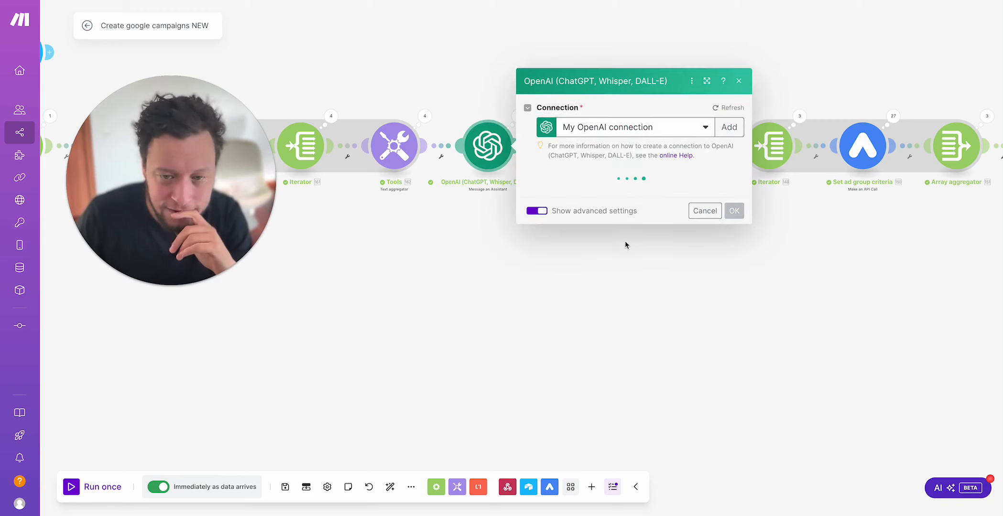
{"action": "scroll", "coordinate": [625, 239], "scroll_direction": "down", "scroll_amount": 15}
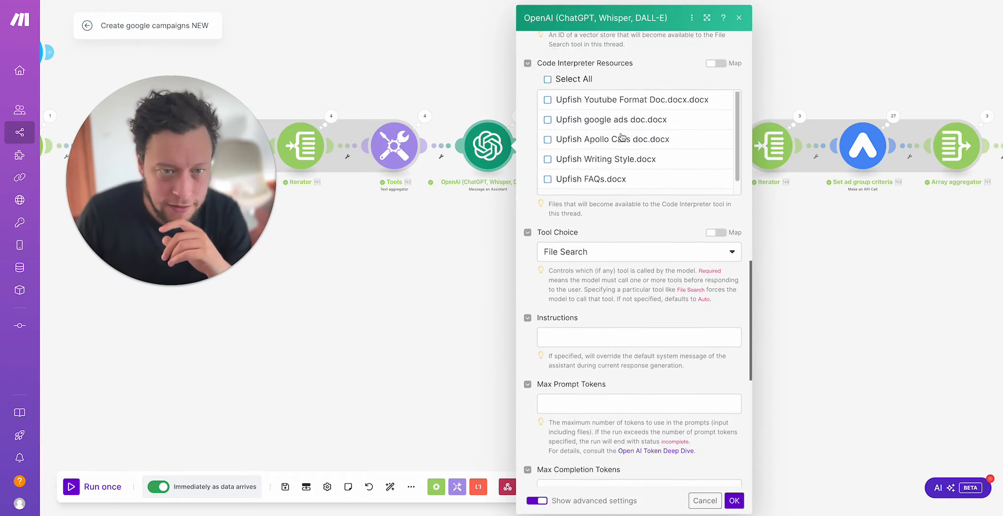
{"action": "scroll", "coordinate": [622, 138], "scroll_direction": "up", "scroll_amount": 5}
{"action": "scroll", "coordinate": [622, 138], "scroll_direction": "up", "scroll_amount": 6}
{"action": "scroll", "coordinate": [622, 139], "scroll_direction": "down", "scroll_amount": 4}
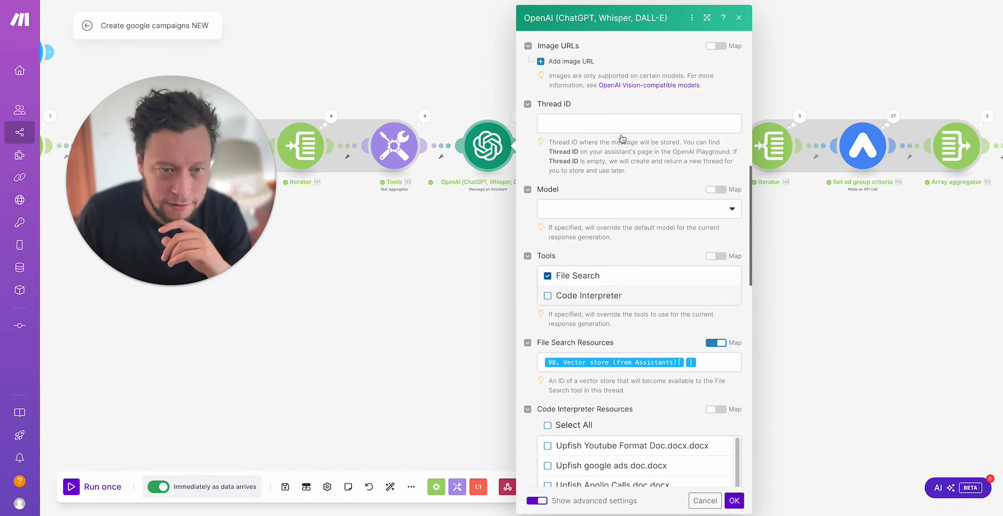
{"action": "scroll", "coordinate": [622, 139], "scroll_direction": "up", "scroll_amount": 5}
{"action": "scroll", "coordinate": [622, 138], "scroll_direction": "up", "scroll_amount": 1}
{"action": "left_click", "coordinate": [585, 120]}
{"action": "scroll", "coordinate": [585, 119], "scroll_direction": "down", "scroll_amount": 5}
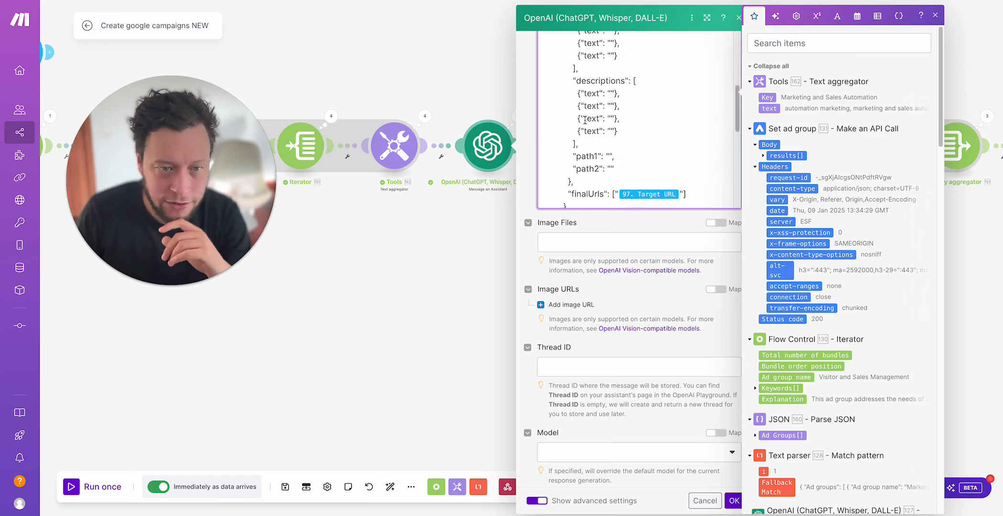
{"action": "scroll", "coordinate": [585, 120], "scroll_direction": "down", "scroll_amount": 5}
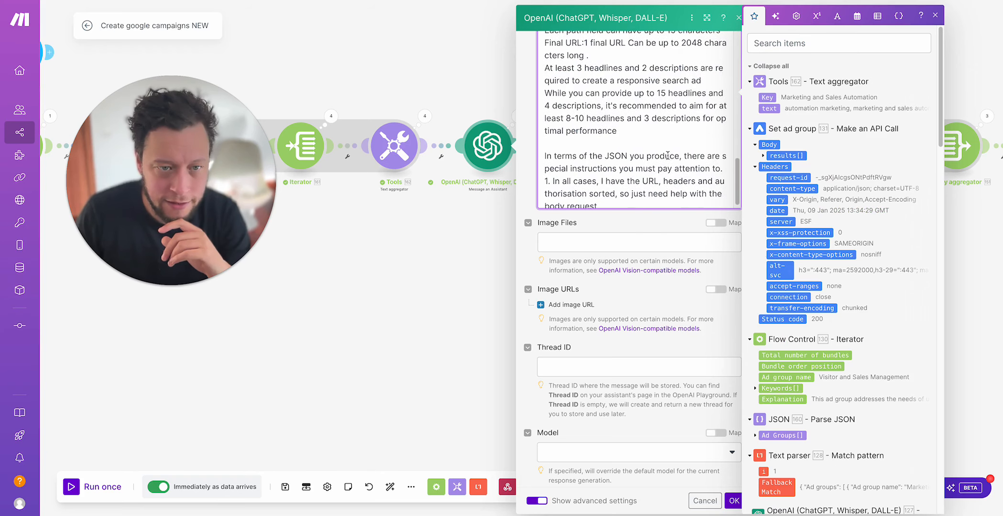
{"action": "left_click", "coordinate": [666, 135]}
{"action": "key", "text": "Return"}
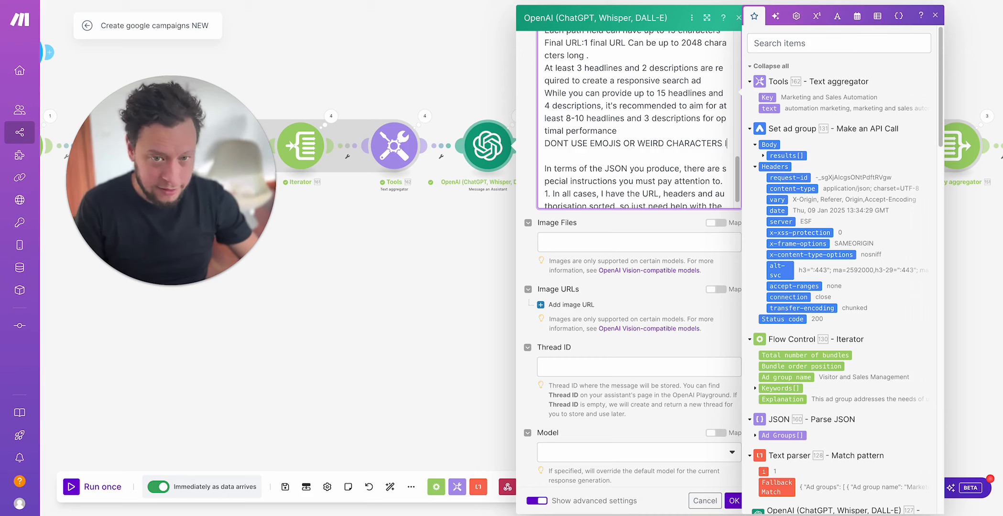
{"action": "type", "text": "N ANY PART OF THE JSON!!!!"}
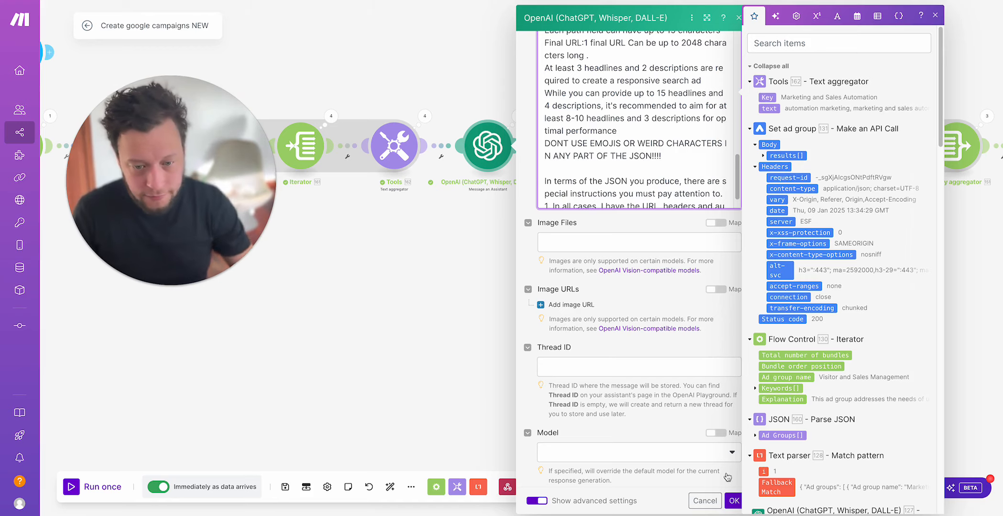
{"action": "left_click", "coordinate": [734, 501]}
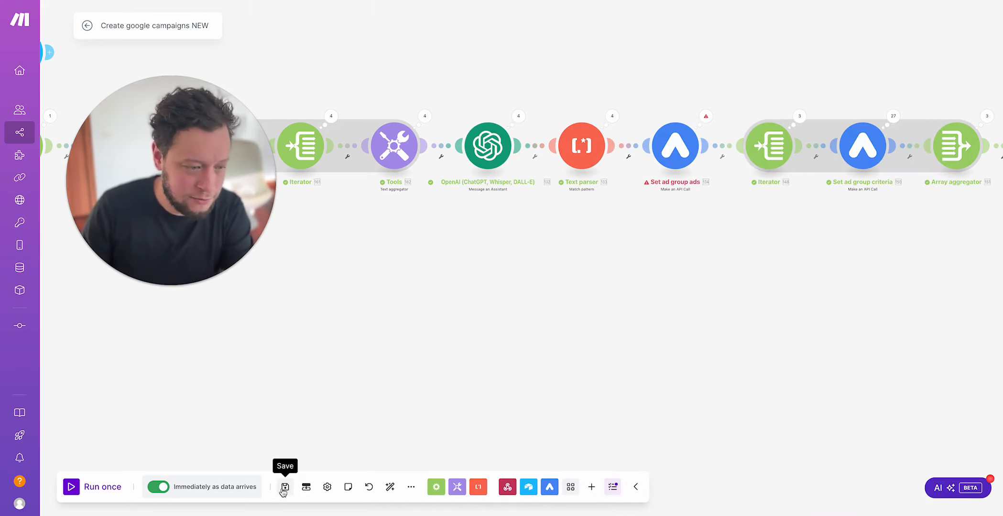
{"action": "left_click", "coordinate": [284, 487]}
Step: Check the keyword-grouping prompt in the earlier OpenAI module, confirm its settings and save the scenario again
{"action": "left_click", "coordinate": [463, 501]}
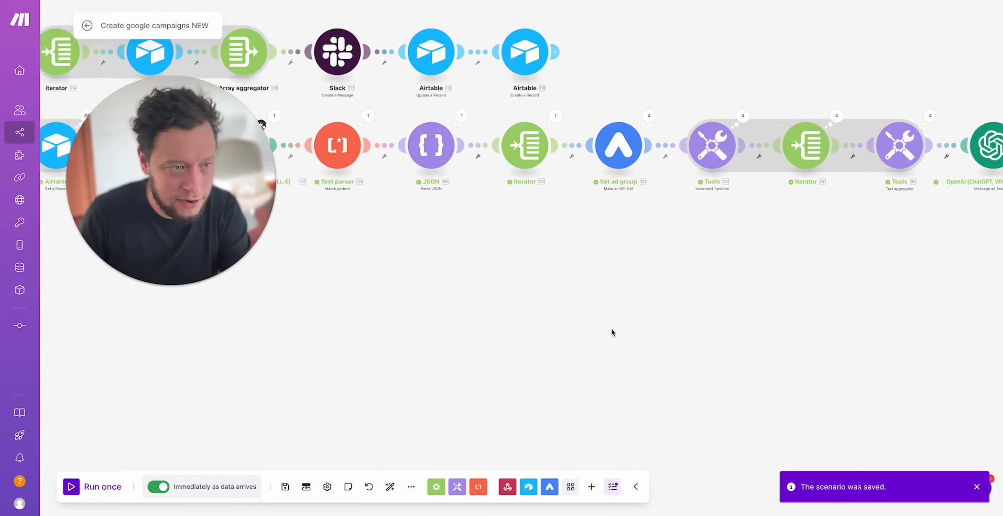
{"action": "left_click", "coordinate": [426, 143]}
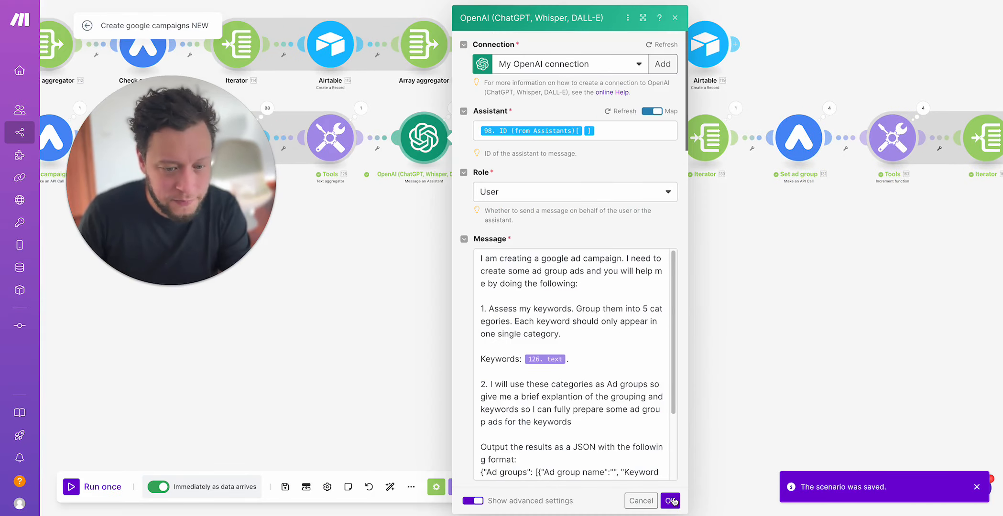
{"action": "left_click", "coordinate": [670, 501]}
{"action": "left_click", "coordinate": [284, 486]}
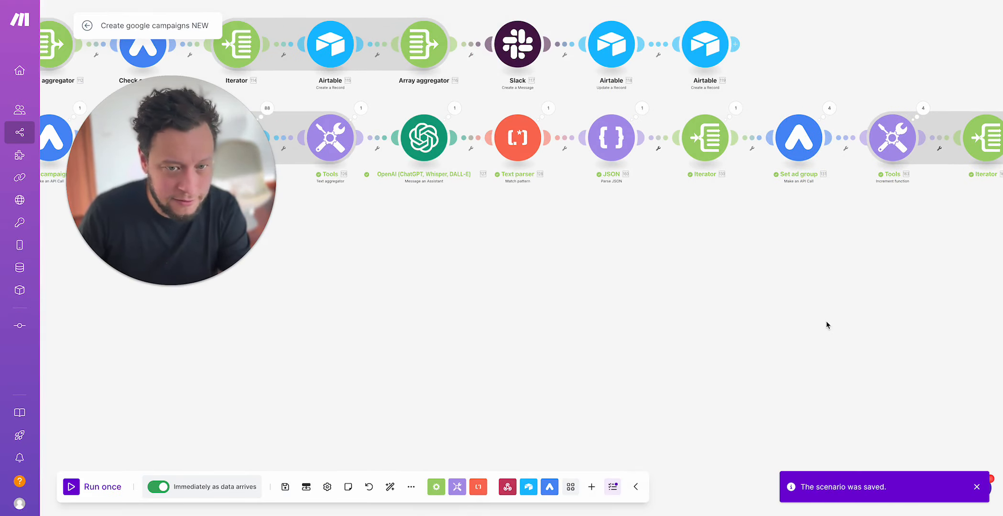
Step: Check the Array mapping of the Iterator after Set ad group ads and examine the keyword bundles output by its Operation 1
{"action": "left_click_drag", "start_coordinate": [826, 322], "coordinate": [398, 334]}
{"action": "left_click_drag", "start_coordinate": [867, 220], "coordinate": [319, 224]}
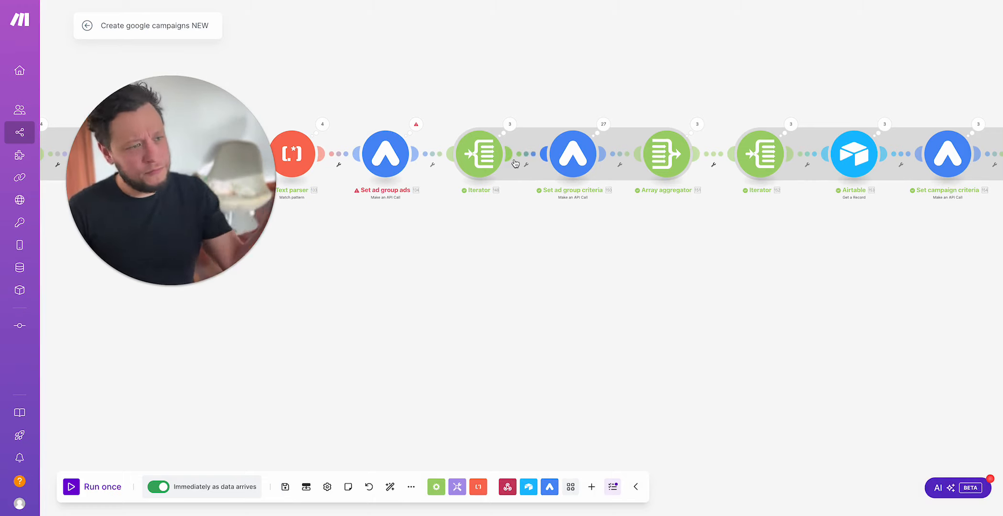
{"action": "left_click", "coordinate": [490, 157]}
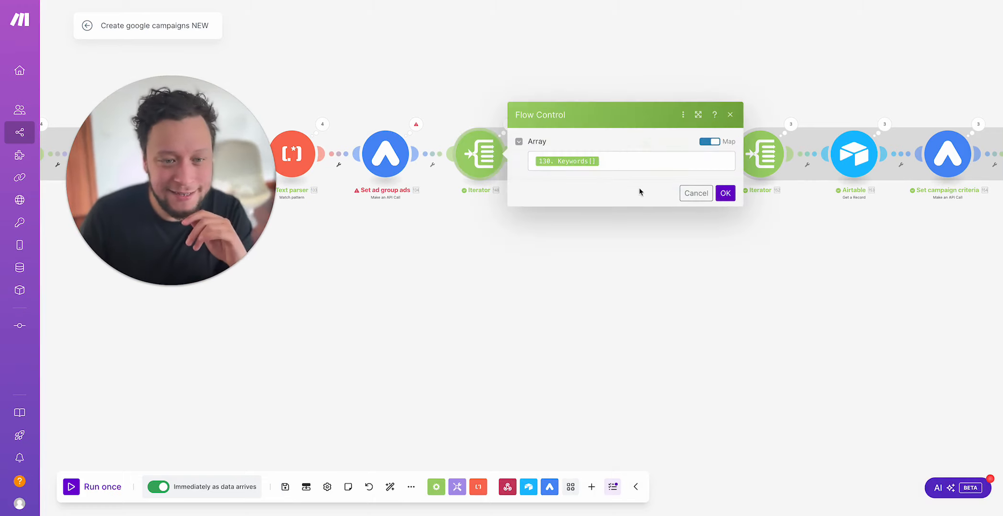
{"action": "left_click", "coordinate": [460, 95]}
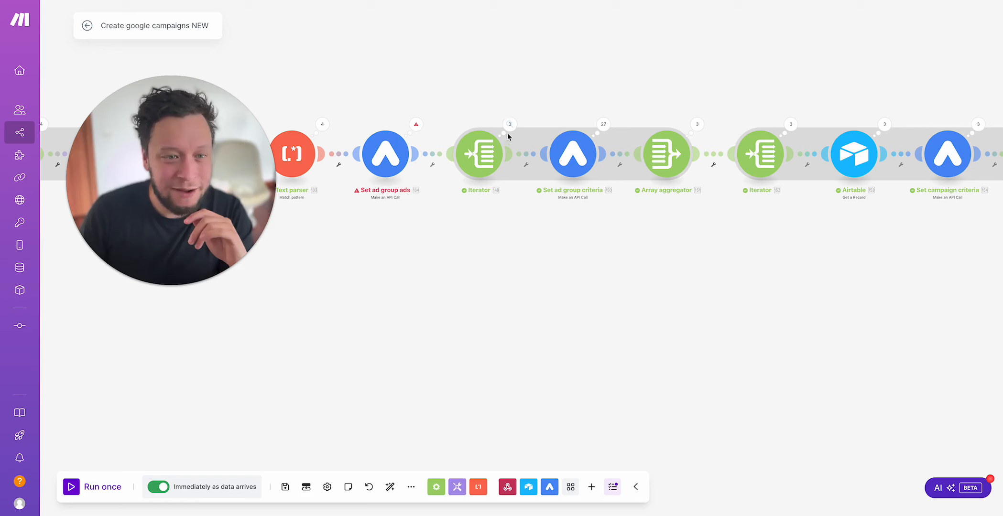
{"action": "left_click", "coordinate": [509, 127]}
{"action": "left_click", "coordinate": [558, 114]}
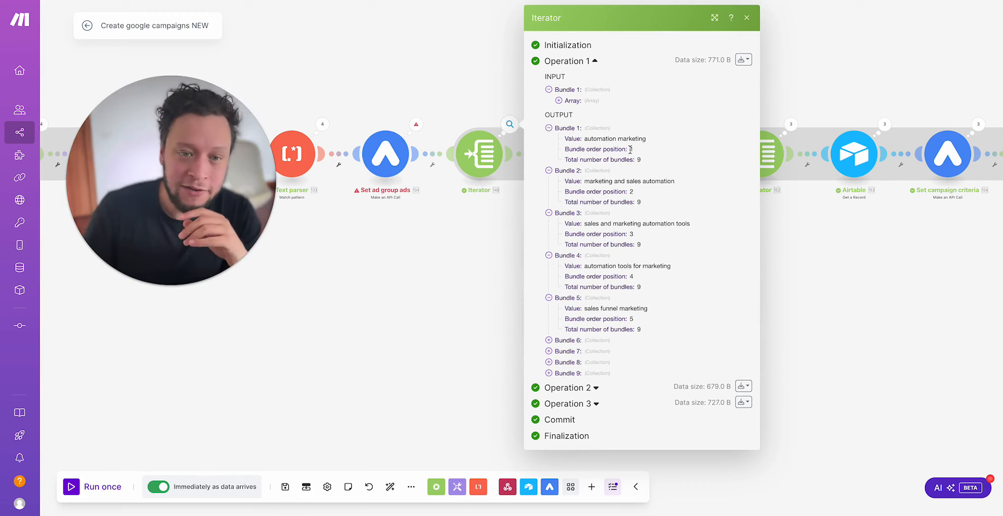
{"action": "left_click_drag", "start_coordinate": [609, 139], "coordinate": [698, 186]}
{"action": "left_click", "coordinate": [516, 241]}
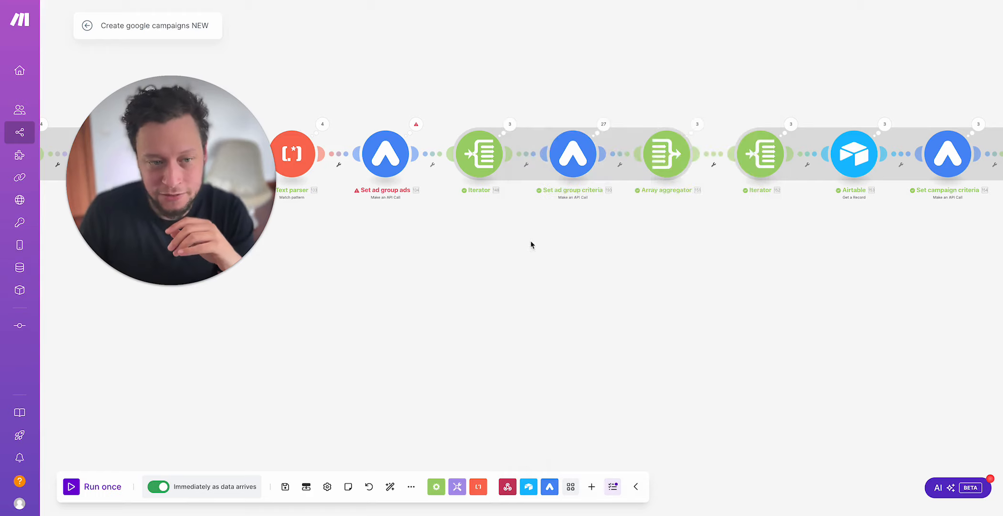
Step: Inspect the adGroupCriteria:mutate request URL and its customer number in Operation 1 of the Set ad group criteria module
{"action": "left_click_drag", "start_coordinate": [569, 262], "coordinate": [501, 293]}
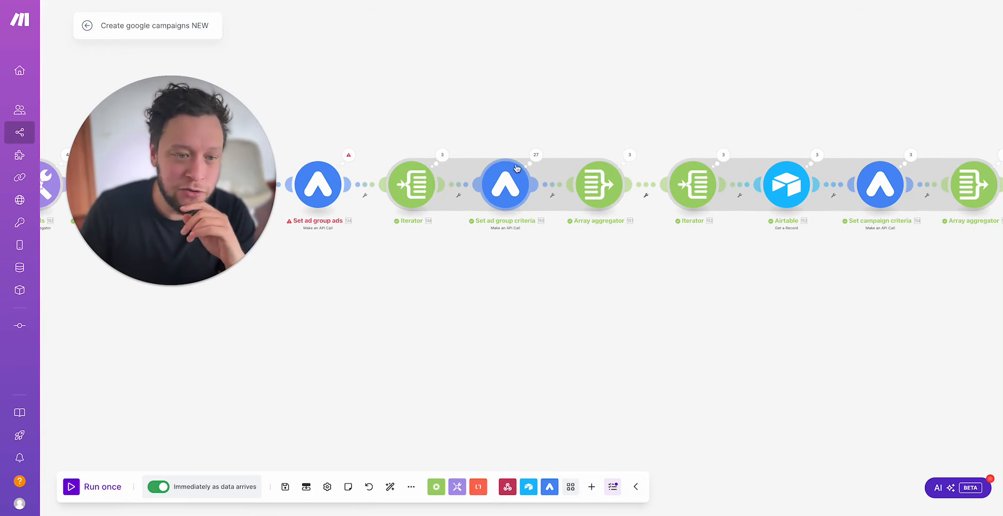
{"action": "left_click", "coordinate": [536, 155]}
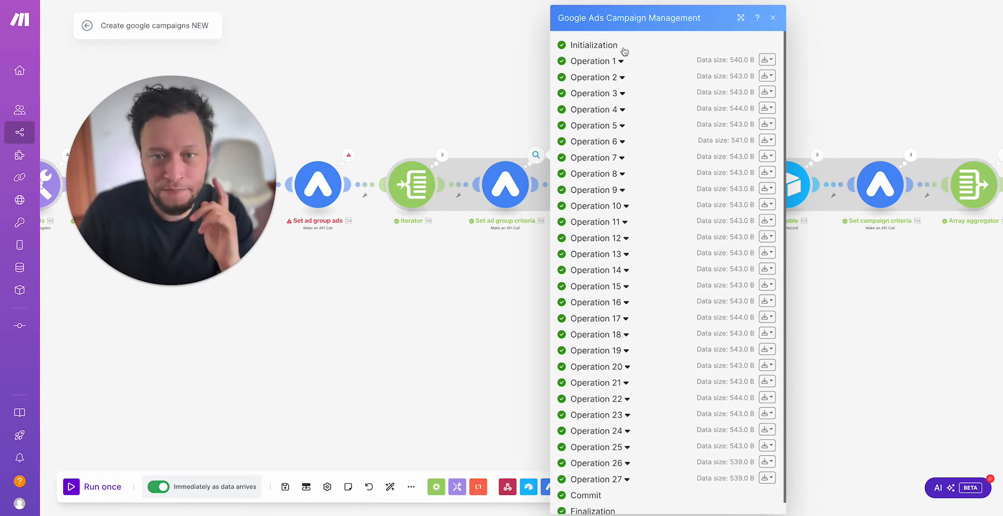
{"action": "left_click", "coordinate": [617, 62]}
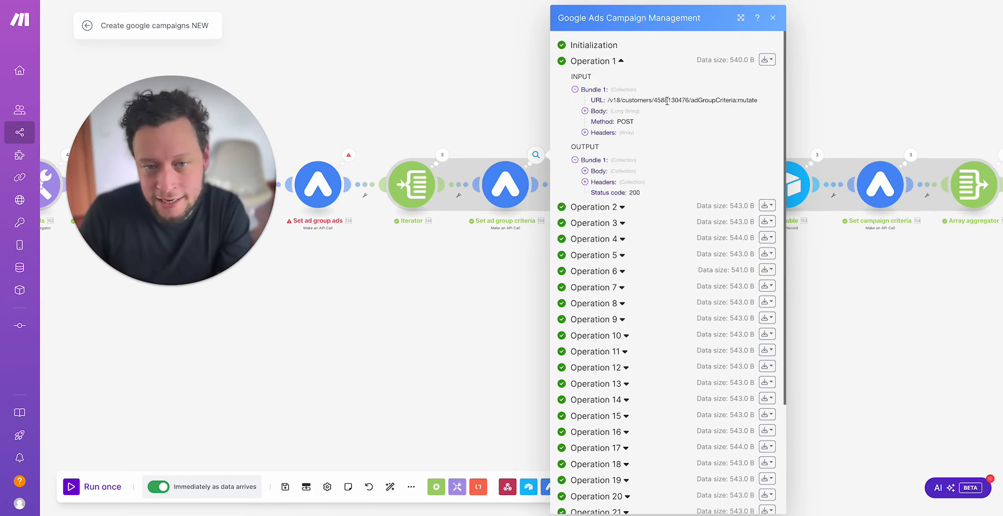
{"action": "left_click_drag", "start_coordinate": [663, 100], "coordinate": [687, 97]}
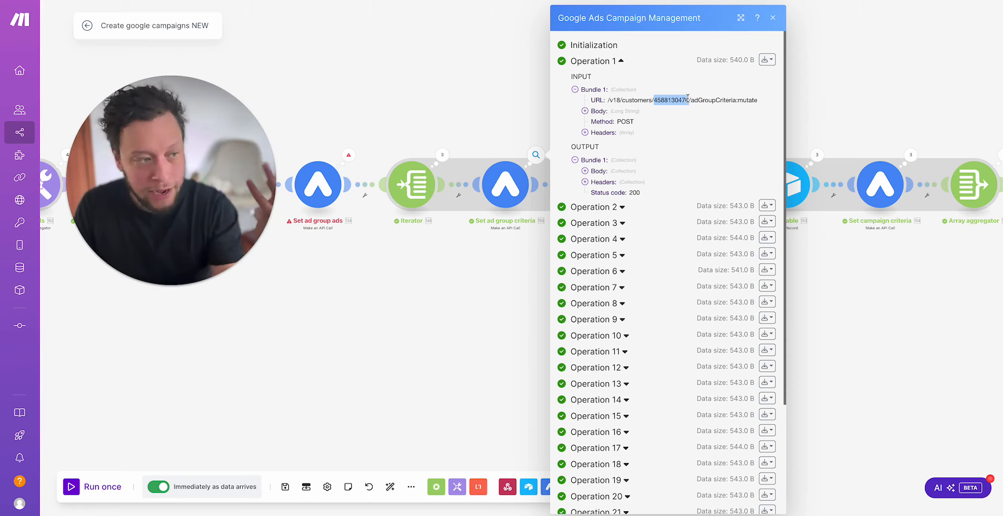
{"action": "left_click_drag", "start_coordinate": [693, 101], "coordinate": [718, 101]}
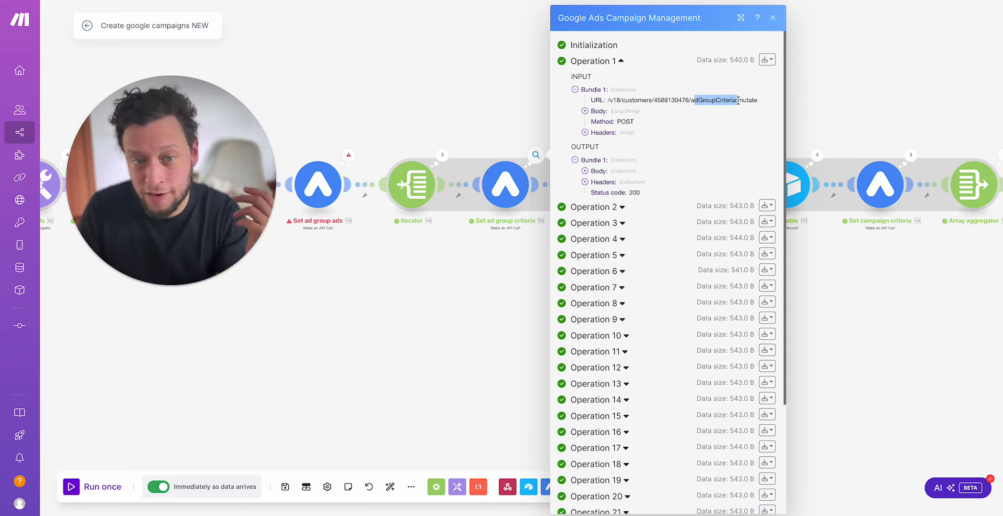
Step: Expand the request body of Operation 1 and examine its operations block and ad group reference
{"action": "left_click", "coordinate": [630, 114]}
{"action": "left_click_drag", "start_coordinate": [599, 133], "coordinate": [640, 135]}
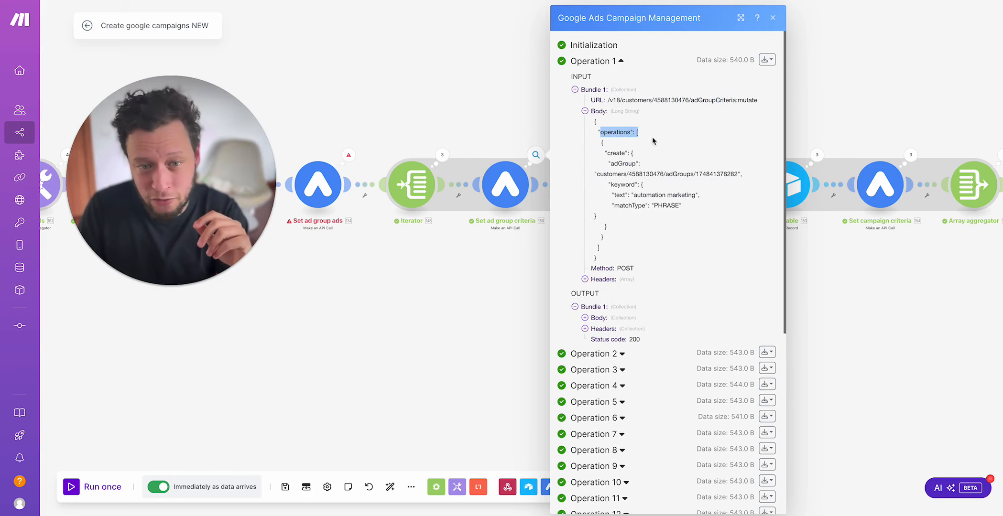
{"action": "double_click", "coordinate": [609, 165]}
{"action": "double_click", "coordinate": [615, 164]}
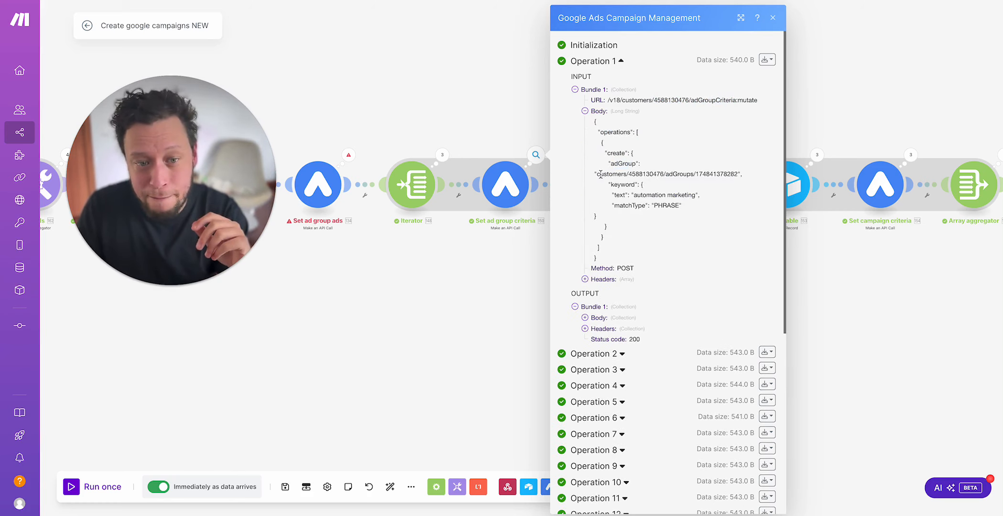
{"action": "left_click_drag", "start_coordinate": [601, 175], "coordinate": [707, 170]}
Step: Trace the reference back to the Set ad group module and examine the keyword text and match type in Set ad group criteria's Operation 1
{"action": "left_click_drag", "start_coordinate": [366, 285], "coordinate": [560, 282]}
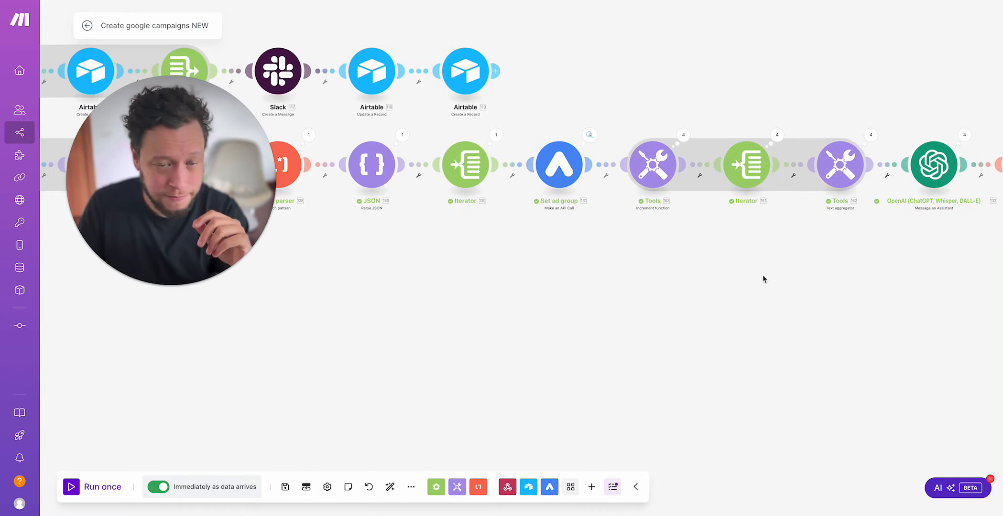
{"action": "left_click_drag", "start_coordinate": [763, 277], "coordinate": [418, 294]}
{"action": "left_click_drag", "start_coordinate": [793, 276], "coordinate": [589, 282]}
{"action": "left_click", "coordinate": [788, 158]}
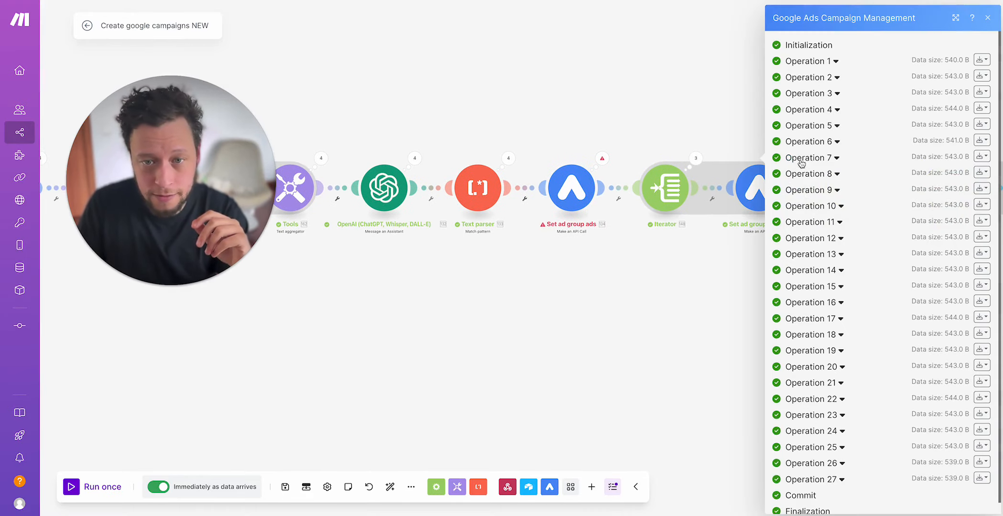
{"action": "left_click", "coordinate": [834, 60]}
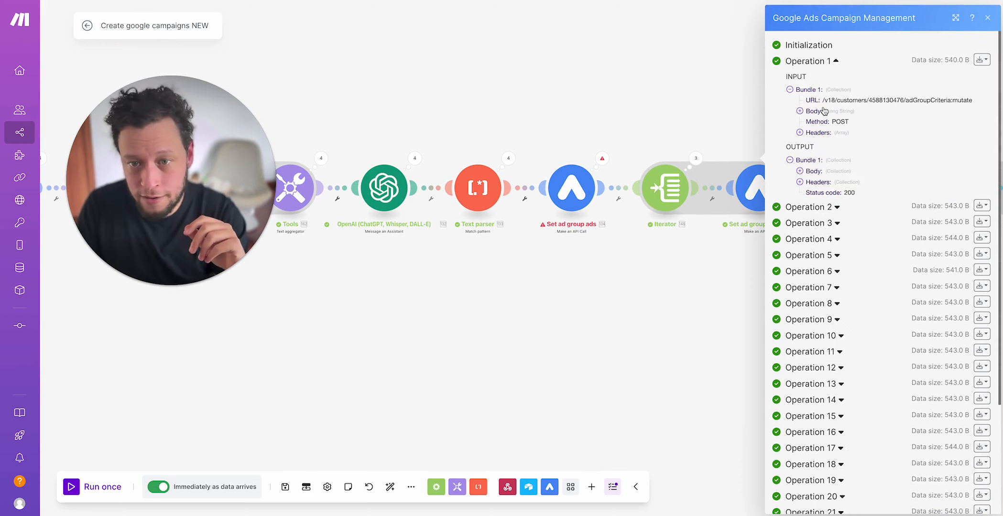
{"action": "left_click", "coordinate": [823, 110]}
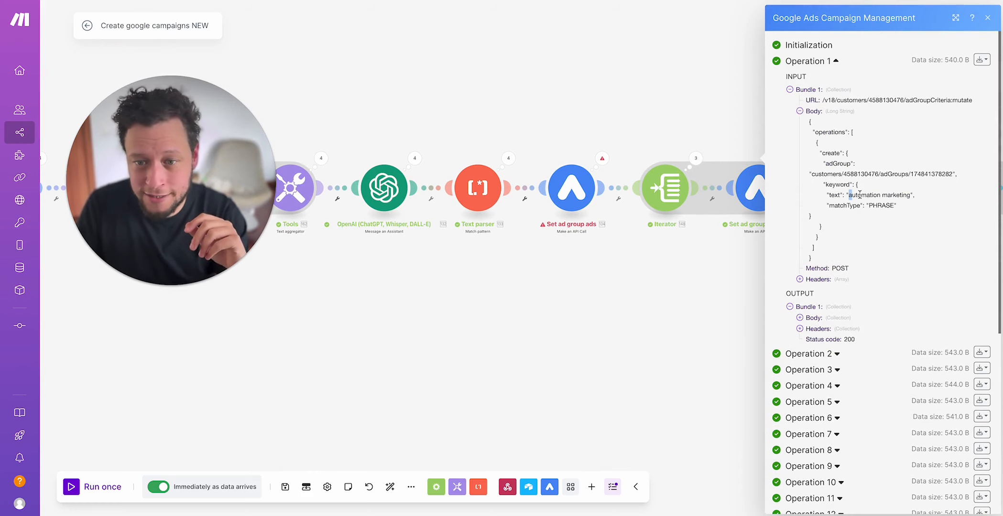
{"action": "left_click_drag", "start_coordinate": [859, 194], "coordinate": [922, 194]}
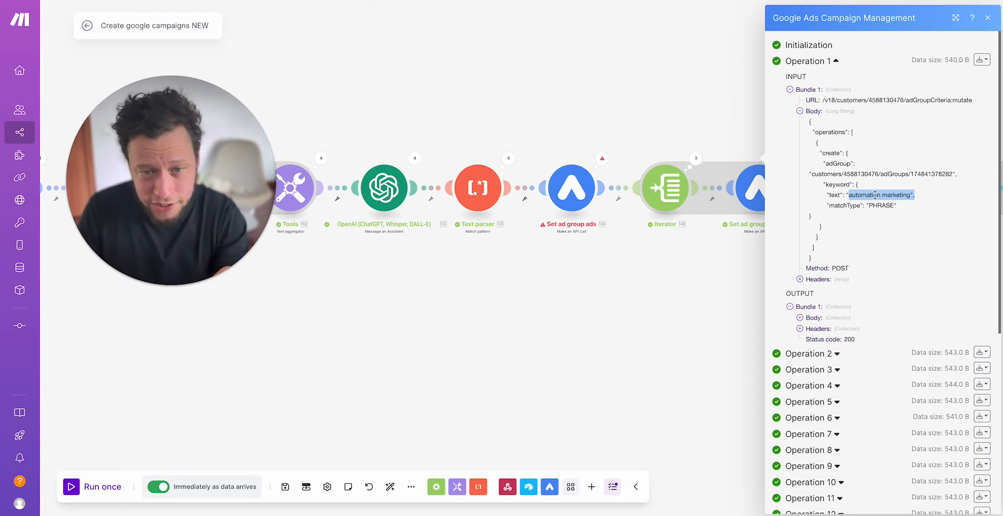
{"action": "left_click", "coordinate": [892, 203]}
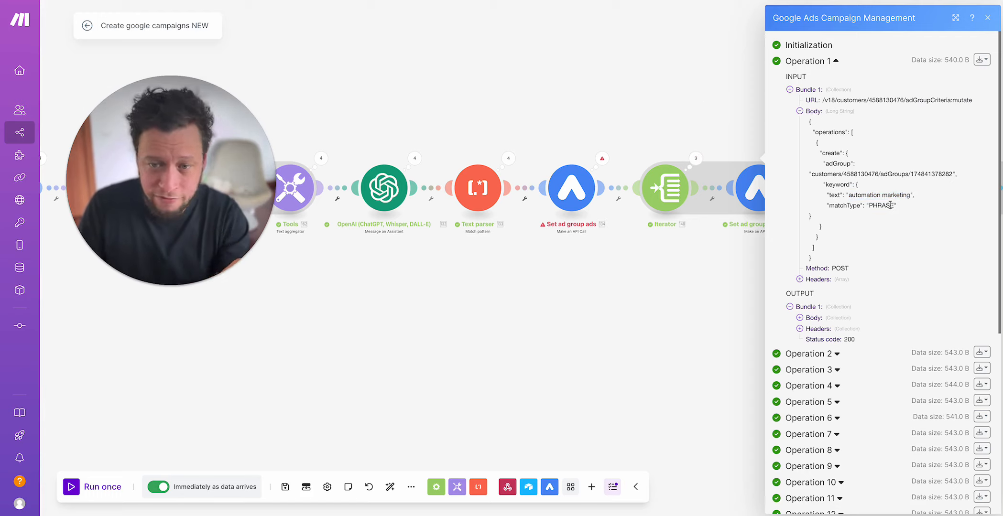
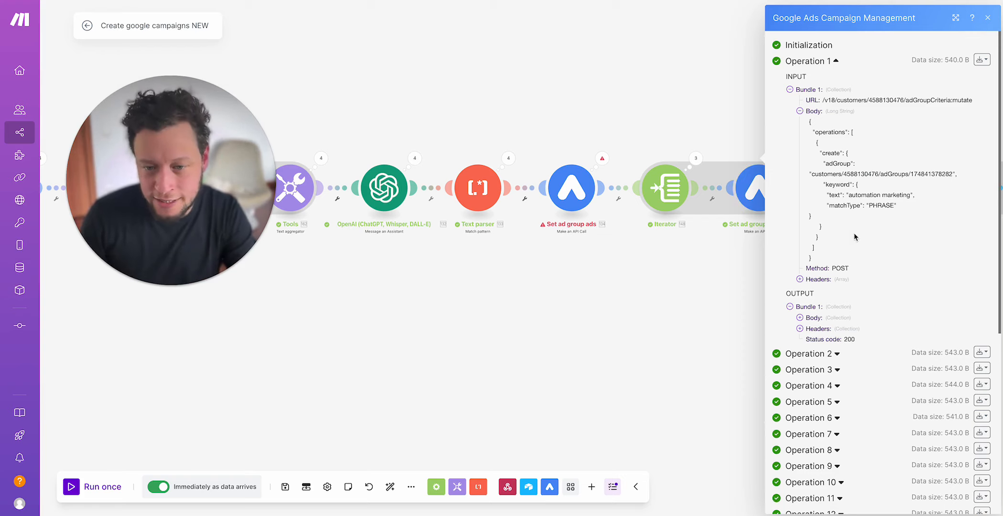
Step: Expand the output body of Set ad group criteria's Operation 1 and inspect the resource name in its results
{"action": "left_click", "coordinate": [813, 318]}
{"action": "left_click", "coordinate": [830, 329]}
{"action": "left_click", "coordinate": [843, 340]}
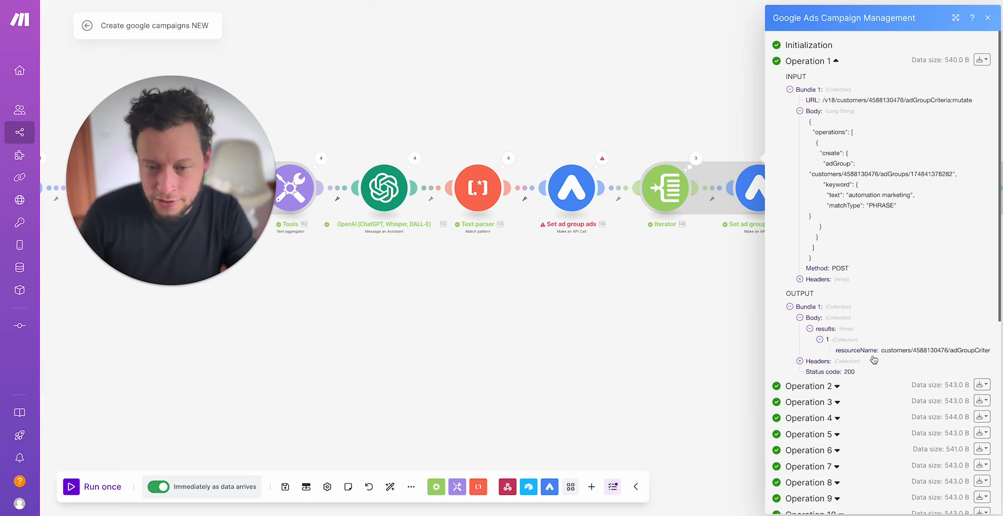
{"action": "left_click_drag", "start_coordinate": [917, 351], "coordinate": [974, 355]}
{"action": "left_click", "coordinate": [629, 290]}
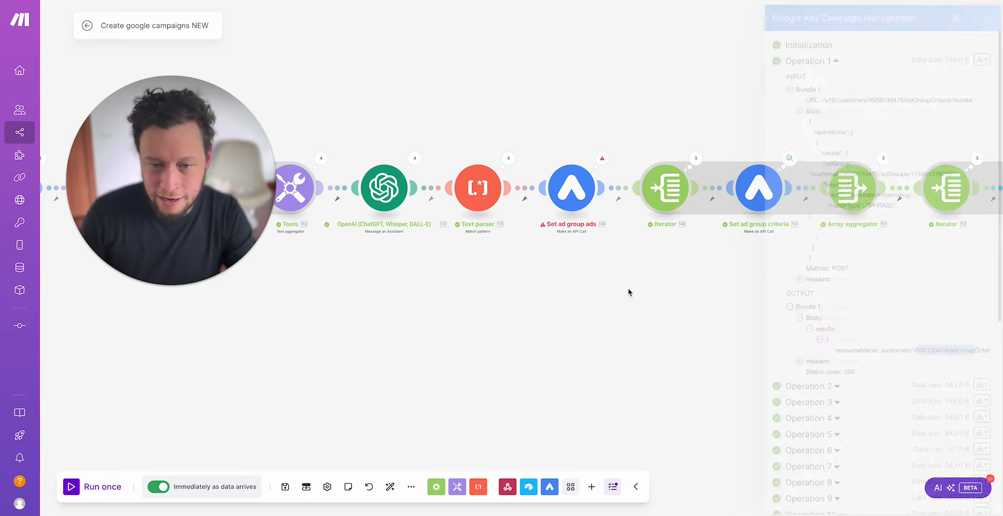
Step: Examine the keyword bundles output by Operations 1, 2 and 3 of the Iterator before Set ad group criteria
{"action": "left_click_drag", "start_coordinate": [733, 284], "coordinate": [605, 287]}
{"action": "left_click", "coordinate": [567, 160]}
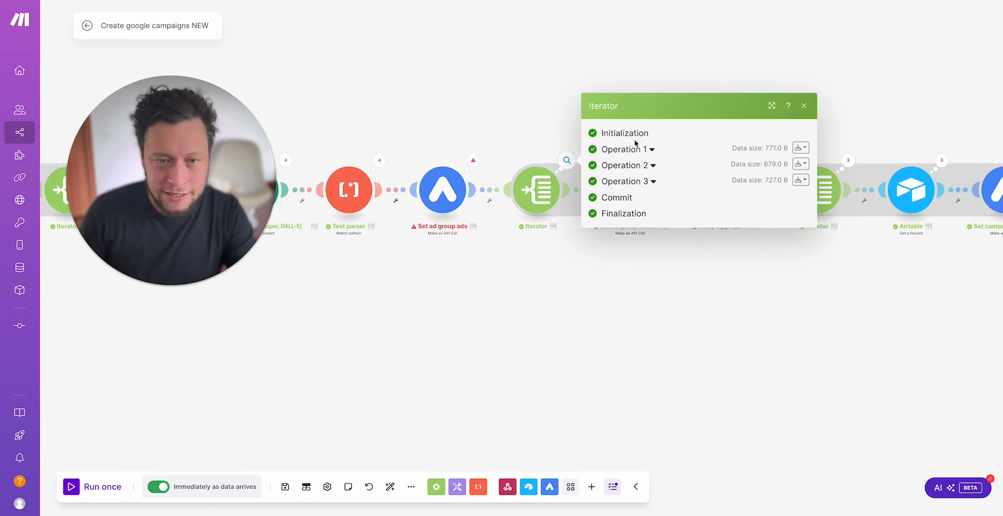
{"action": "left_click", "coordinate": [634, 147]}
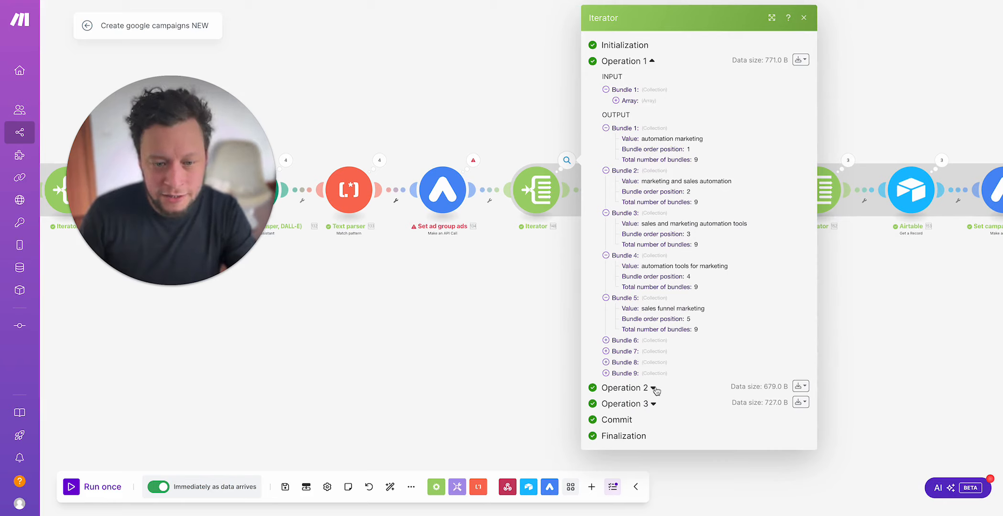
{"action": "left_click", "coordinate": [623, 373]}
{"action": "left_click", "coordinate": [649, 419]}
{"action": "scroll", "coordinate": [713, 383], "scroll_direction": "down", "scroll_amount": 5}
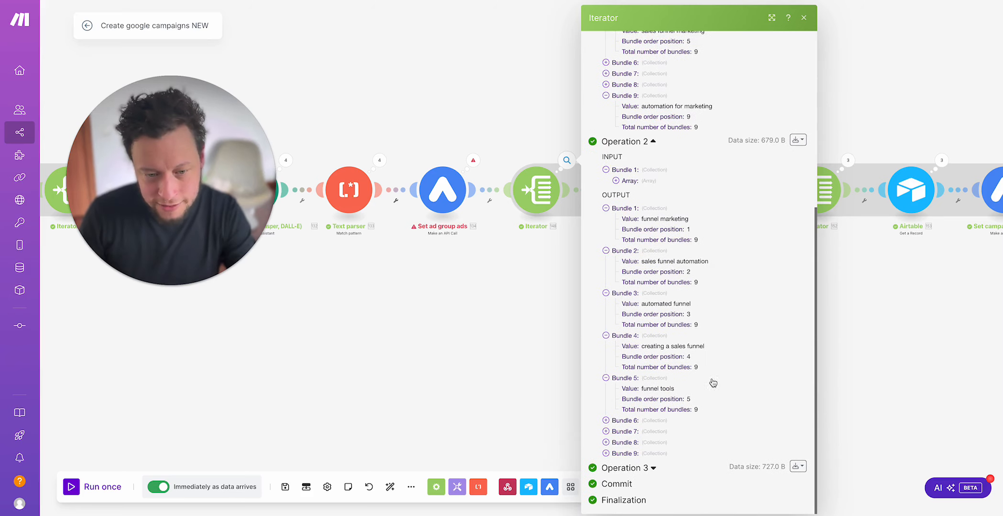
{"action": "left_click", "coordinate": [653, 468]}
{"action": "scroll", "coordinate": [693, 421], "scroll_direction": "down", "scroll_amount": 6}
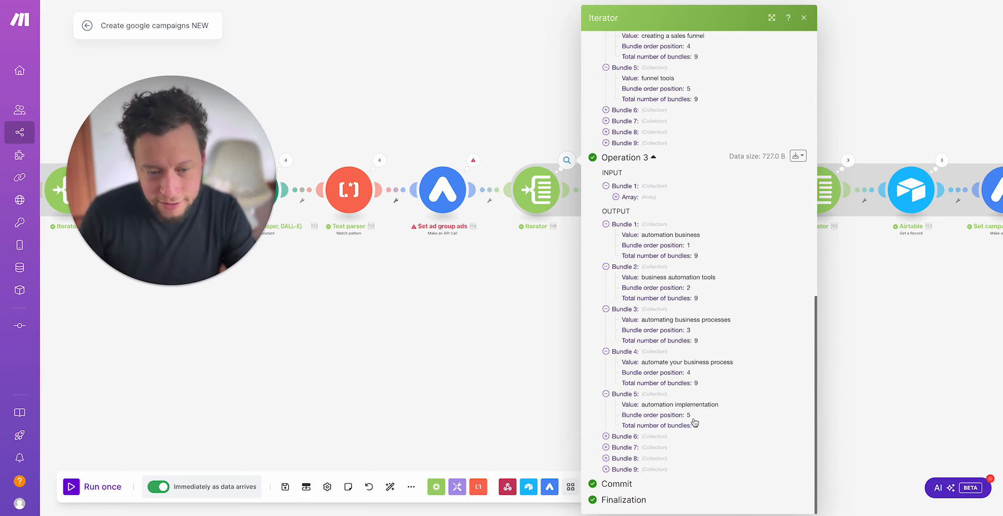
{"action": "left_click", "coordinate": [508, 345]}
{"action": "left_click", "coordinate": [660, 161]}
{"action": "left_click", "coordinate": [631, 109]}
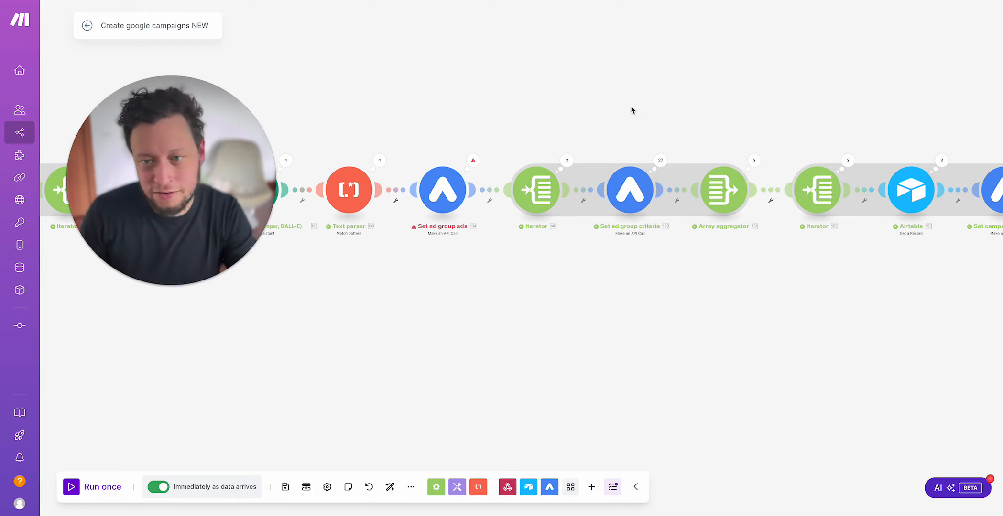
Step: Switch to Google Ads and review the search keywords of the Marketing and Sales Automation ad group
{"action": "left_click", "coordinate": [396, 0]}
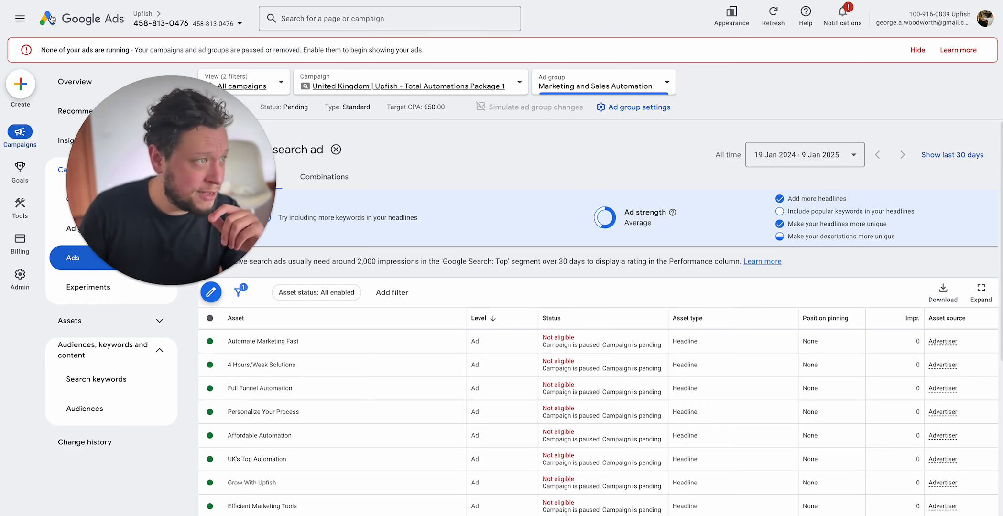
{"action": "left_click", "coordinate": [19, 0]}
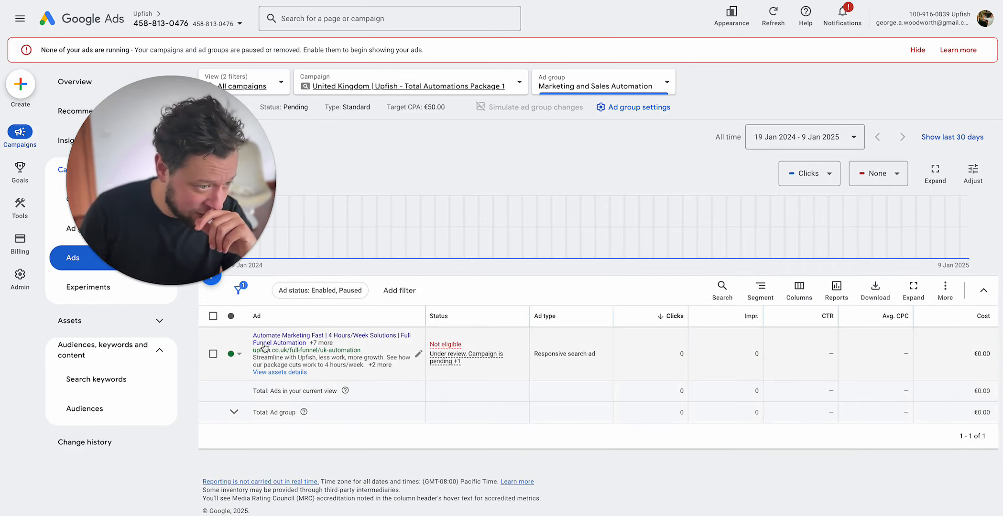
{"action": "left_click", "coordinate": [267, 340]}
{"action": "left_click", "coordinate": [33, 0]}
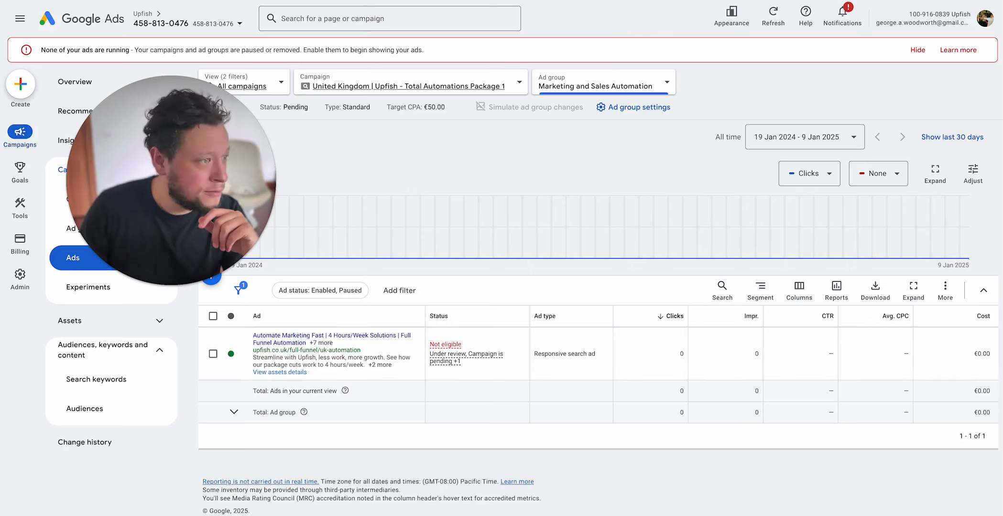
{"action": "left_click_drag", "start_coordinate": [192, 196], "coordinate": [336, 188]}
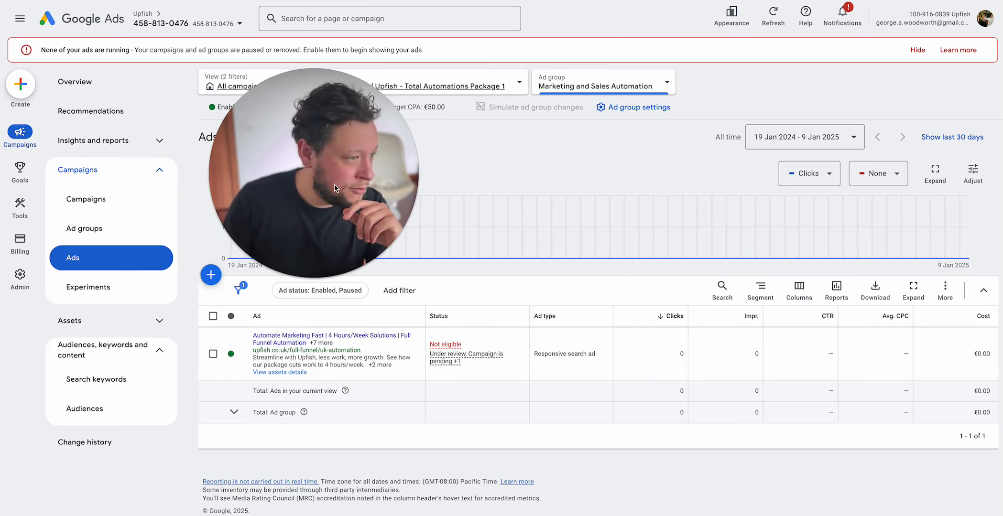
{"action": "left_click", "coordinate": [90, 229]}
{"action": "left_click", "coordinate": [306, 367]}
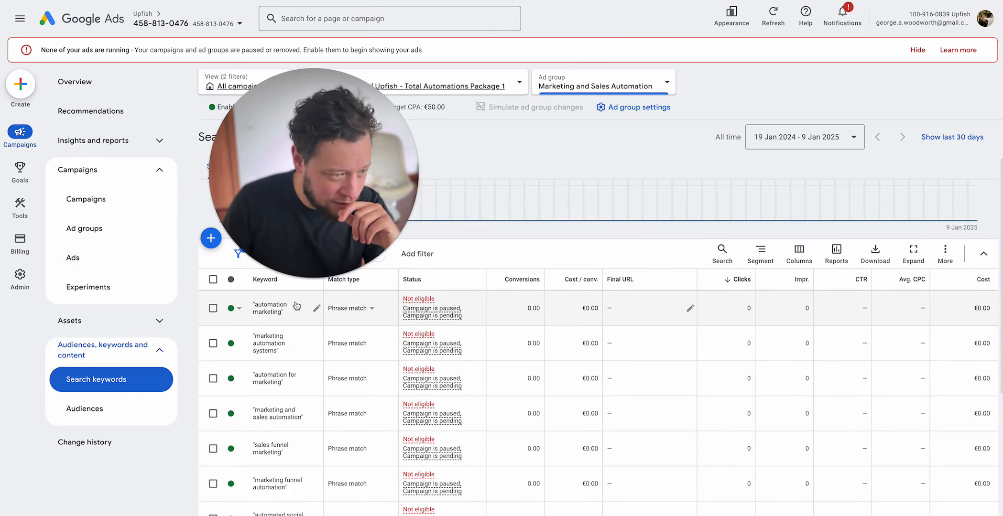
{"action": "scroll", "coordinate": [292, 354], "scroll_direction": "down", "scroll_amount": 3}
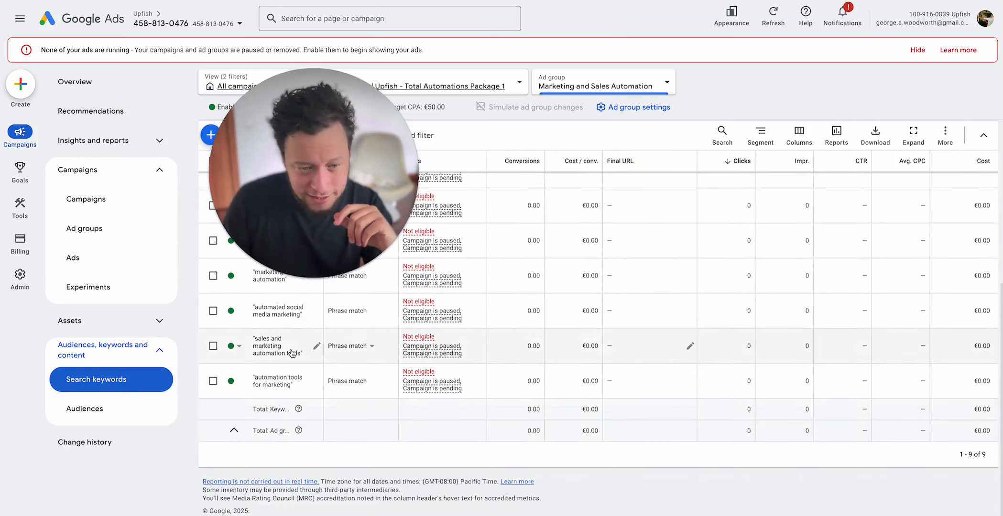
{"action": "scroll", "coordinate": [292, 354], "scroll_direction": "up", "scroll_amount": 5}
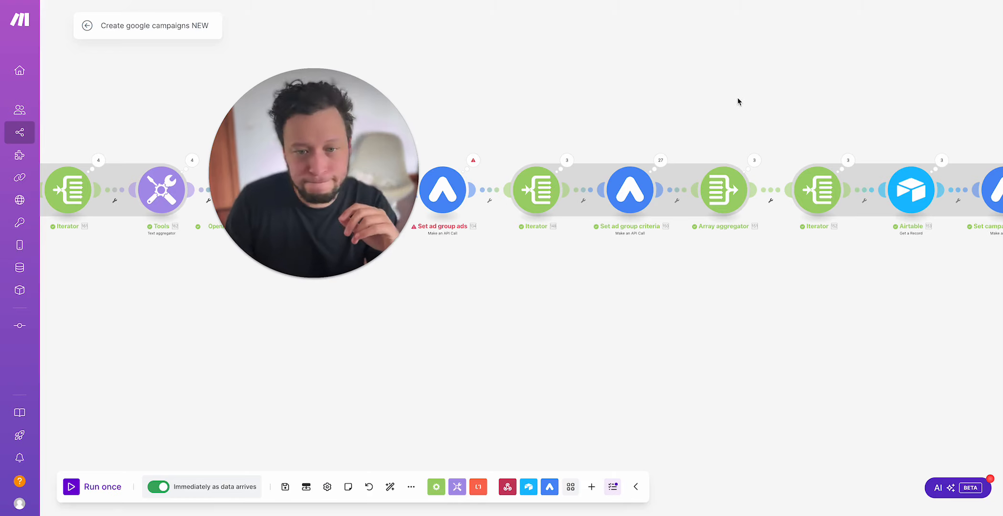
Step: In Make, check the source module and aggregated fields of the Array aggregator after Set ad group criteria, and examine its Operation 3 output
{"action": "scroll", "coordinate": [696, 116], "scroll_direction": "right", "scroll_amount": 5}
{"action": "left_click", "coordinate": [650, 165]}
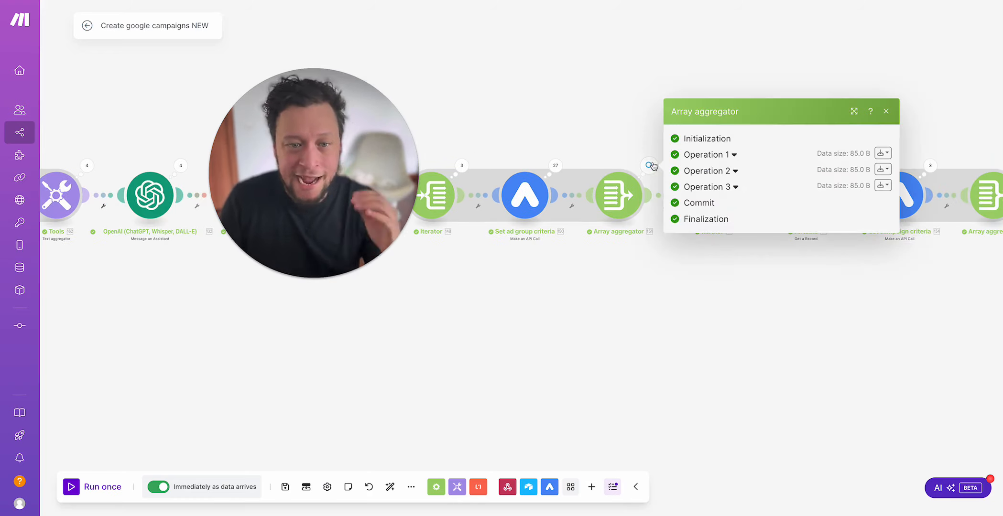
{"action": "left_click", "coordinate": [626, 115]}
{"action": "left_click", "coordinate": [626, 196]}
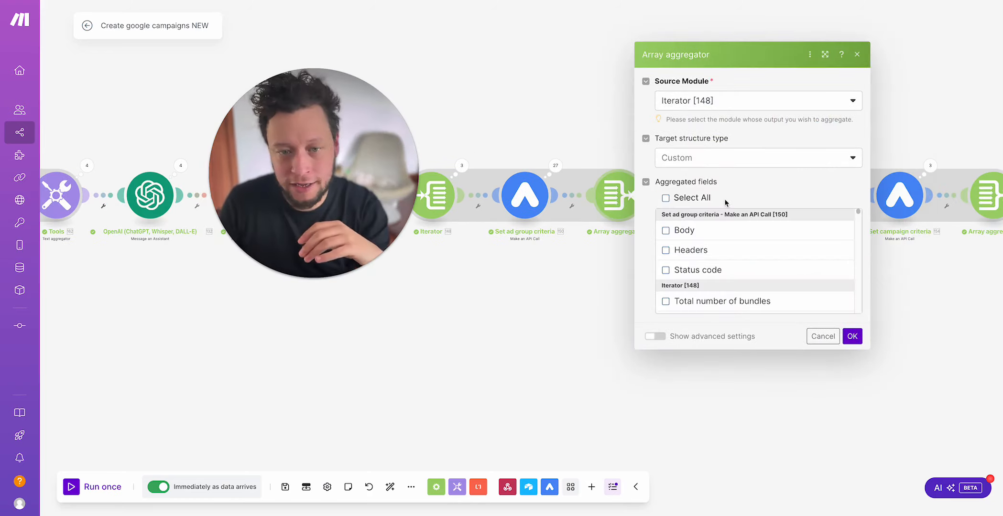
{"action": "scroll", "coordinate": [728, 258], "scroll_direction": "down", "scroll_amount": 5}
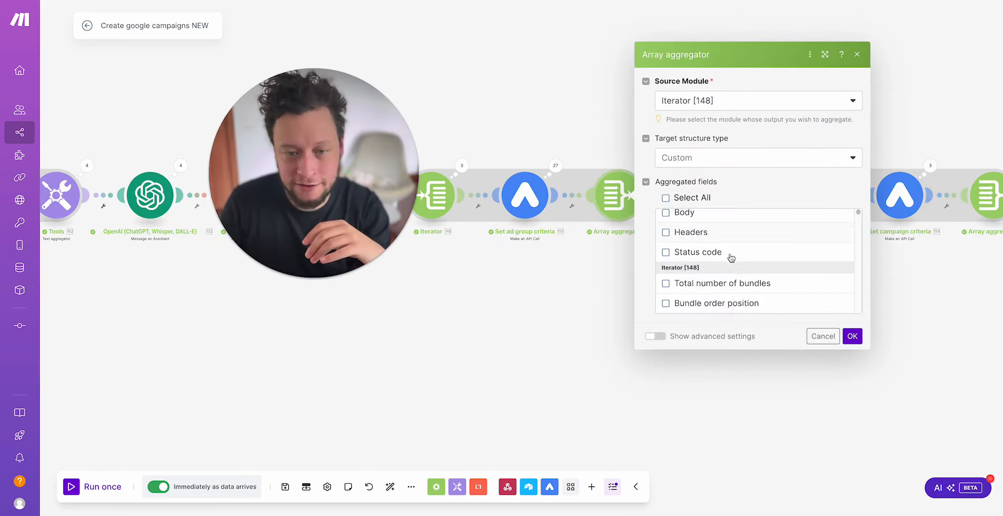
{"action": "left_click", "coordinate": [546, 68]}
{"action": "left_click", "coordinate": [650, 165]}
{"action": "left_click", "coordinate": [703, 184]}
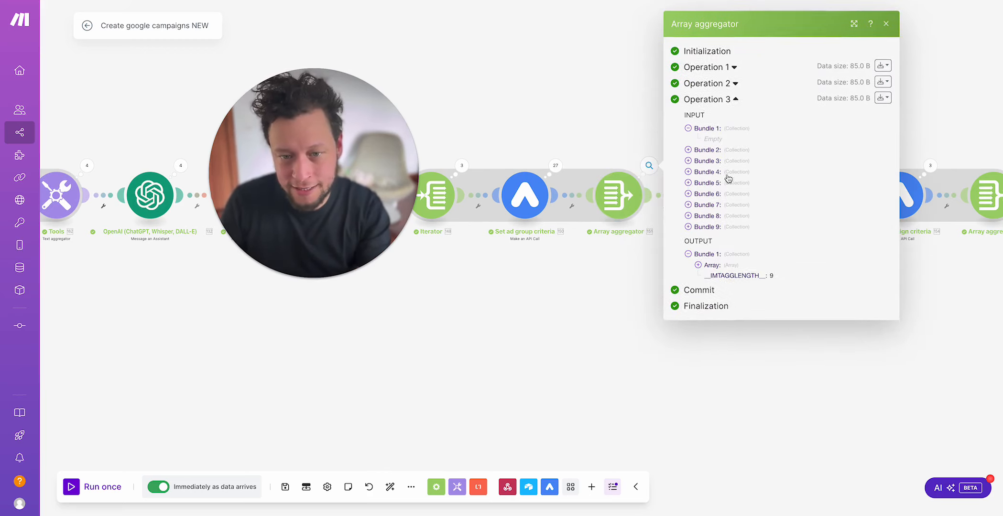
{"action": "left_click", "coordinate": [728, 266]}
{"action": "left_click", "coordinate": [539, 105]}
{"action": "left_click_drag", "start_coordinate": [539, 105], "coordinate": [693, 137]}
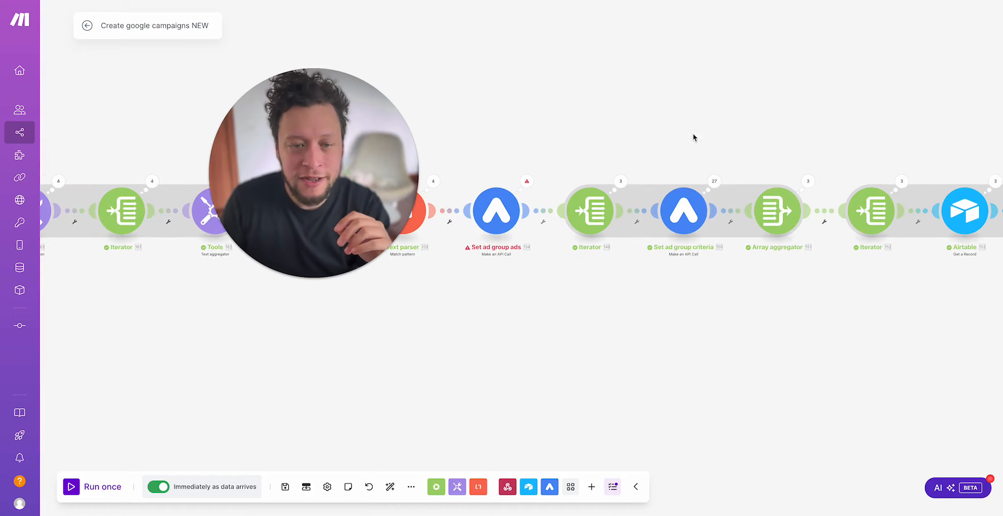
Step: Compare the aggregator with the keyword bundles in Operation 1 of the Iterator preceding Set ad group criteria
{"action": "left_click", "coordinate": [621, 182]}
{"action": "left_click", "coordinate": [620, 181]}
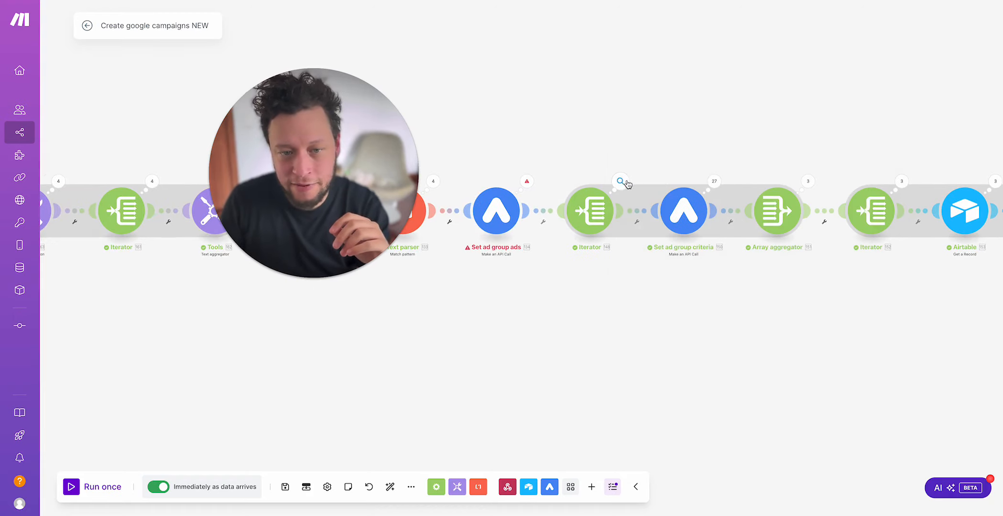
{"action": "left_click", "coordinate": [620, 182]}
{"action": "left_click", "coordinate": [700, 170]}
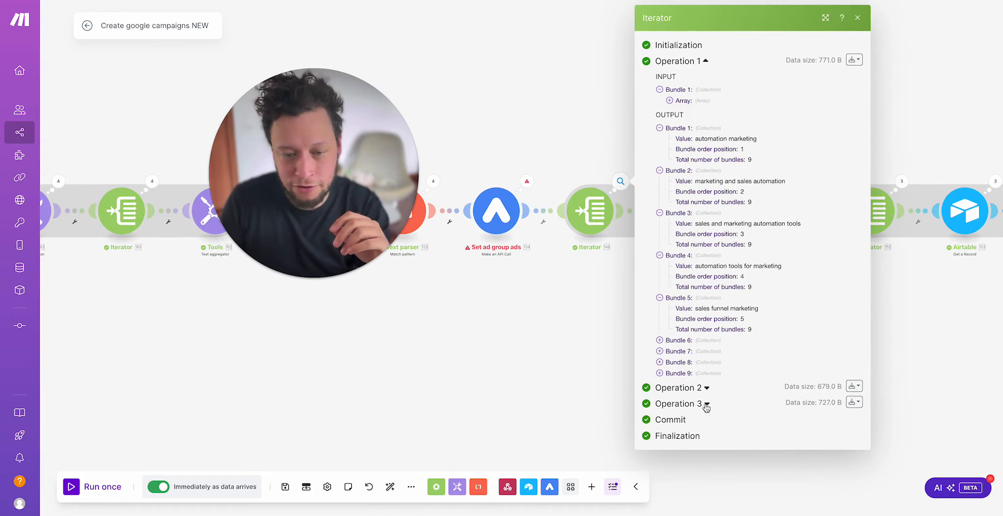
{"action": "left_click", "coordinate": [582, 356]}
{"action": "scroll", "coordinate": [595, 335], "scroll_direction": "right", "scroll_amount": 5}
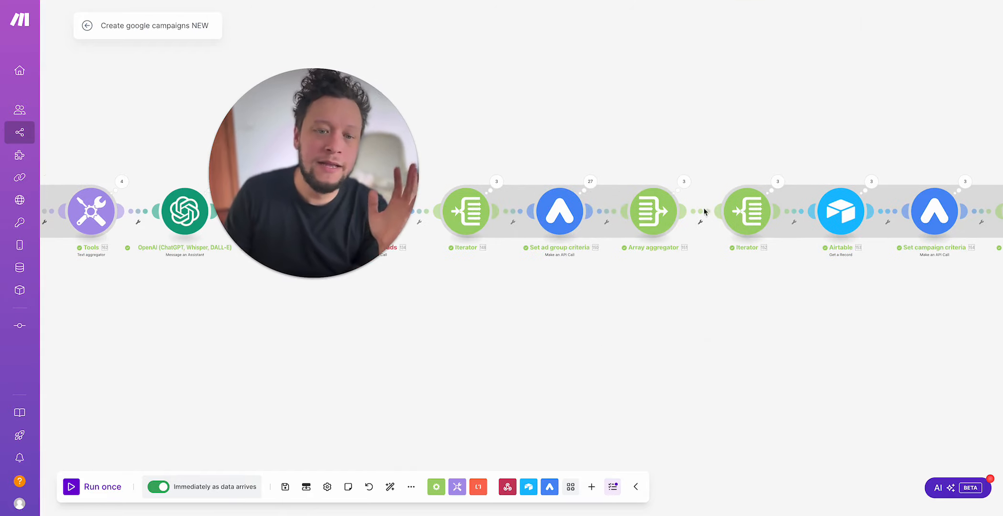
{"action": "left_click", "coordinate": [590, 182]}
{"action": "left_click", "coordinate": [591, 182]}
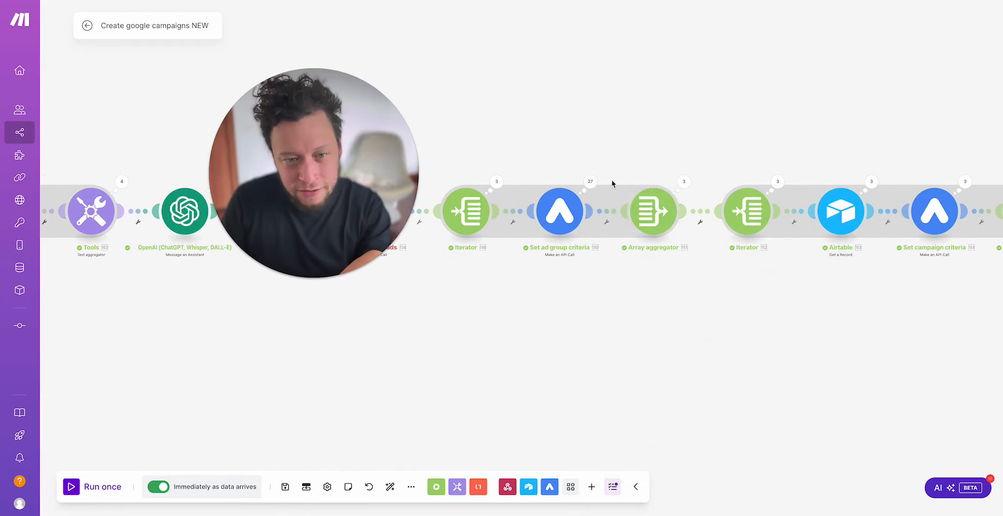
{"action": "left_click", "coordinate": [683, 181]}
{"action": "left_click", "coordinate": [639, 127]}
Step: Check the Array mapping of the Iterator before the Airtable Get a Record module against the Geographies table in Airtable
{"action": "scroll", "coordinate": [641, 129], "scroll_direction": "right", "scroll_amount": 8}
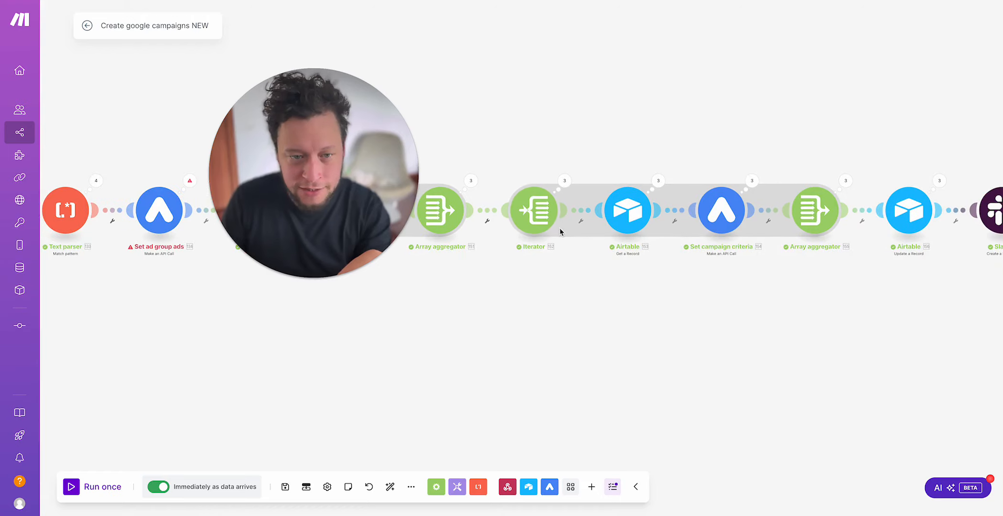
{"action": "left_click", "coordinate": [547, 217]}
{"action": "left_click", "coordinate": [689, 215]}
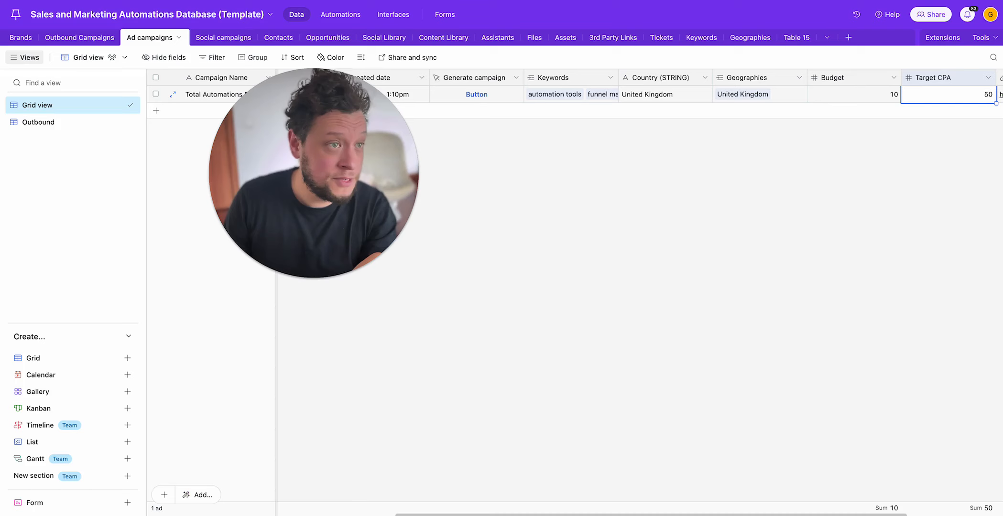
{"action": "left_click", "coordinate": [750, 37]}
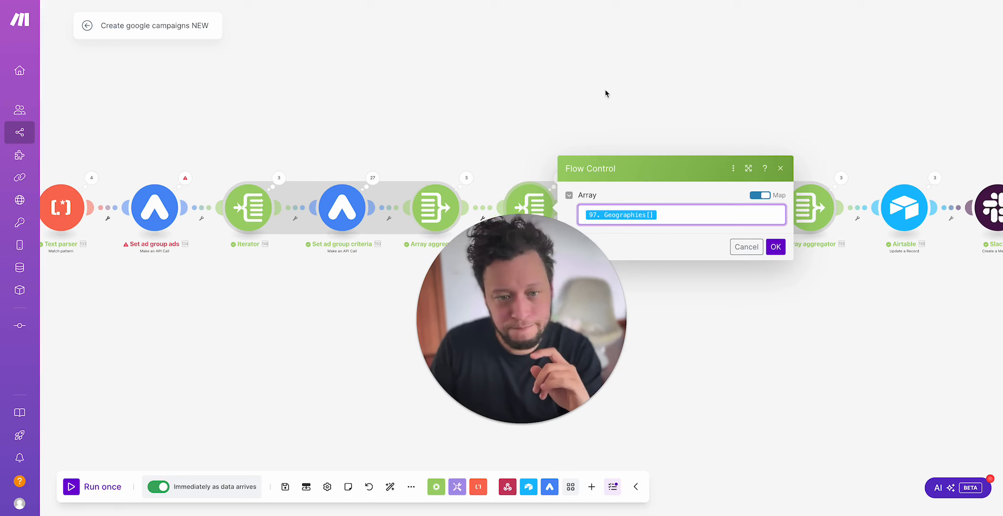
{"action": "left_click", "coordinate": [617, 110]}
Step: Examine the country, resource name and country code output by Operation 1 of the Airtable Get a Record module
{"action": "left_click_drag", "start_coordinate": [617, 110], "coordinate": [578, 87]}
{"action": "left_click", "coordinate": [614, 154]}
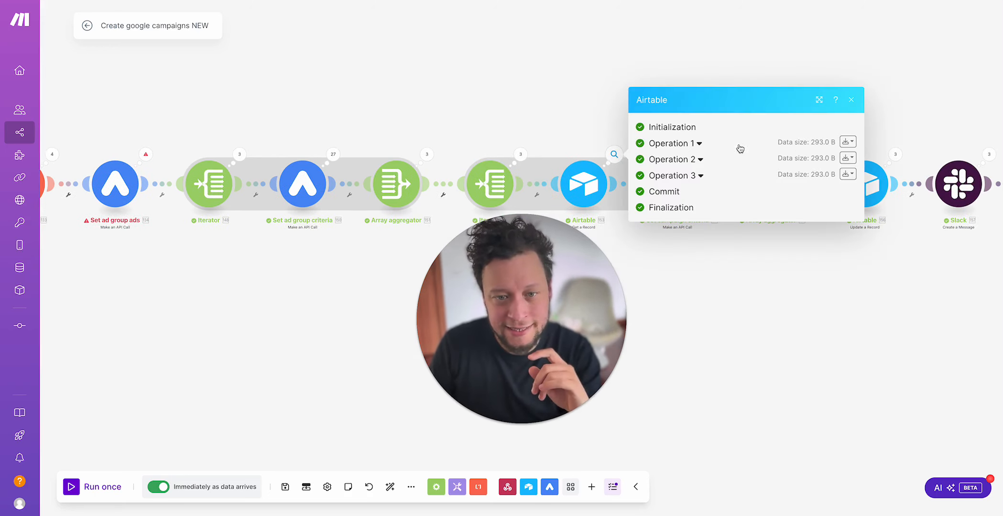
{"action": "left_click", "coordinate": [707, 144]}
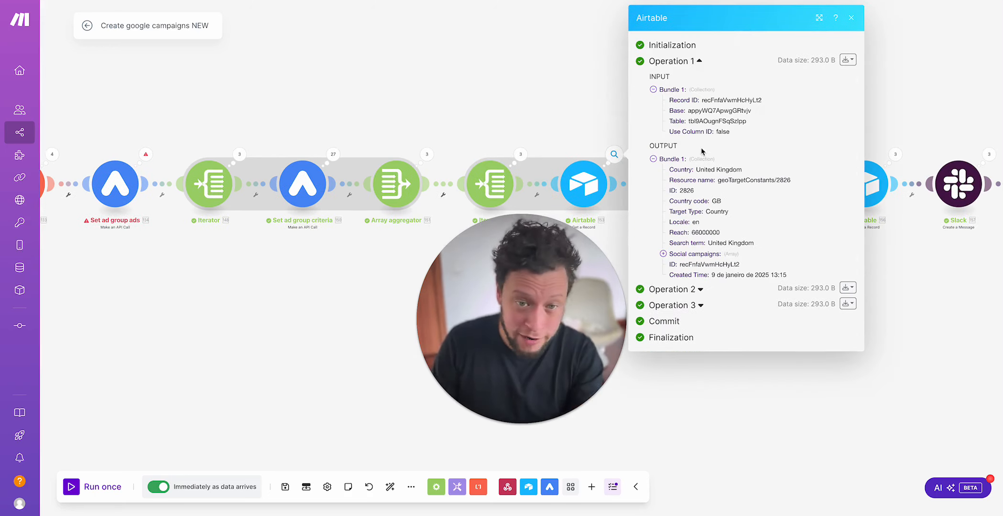
{"action": "left_click", "coordinate": [554, 56]}
{"action": "left_click", "coordinate": [623, 155]}
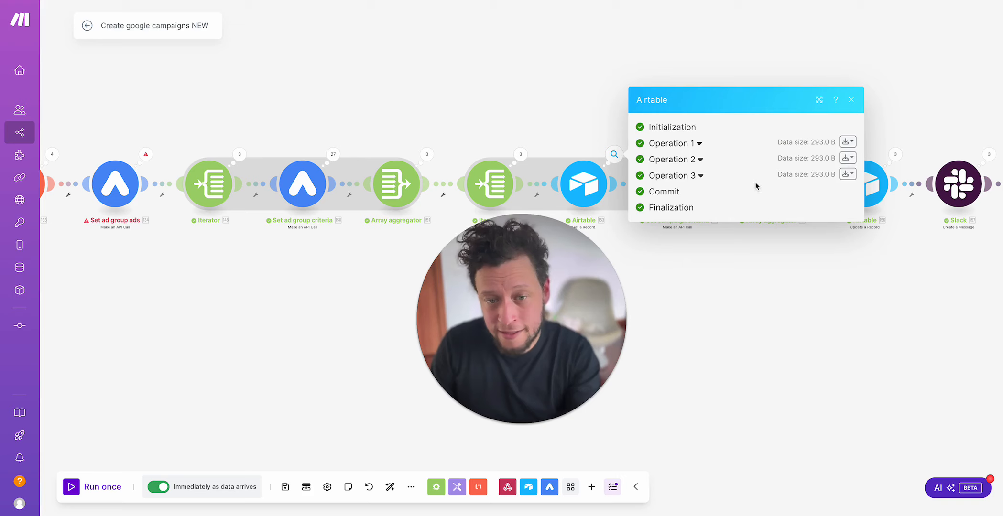
{"action": "left_click", "coordinate": [697, 144]}
{"action": "left_click", "coordinate": [604, 106]}
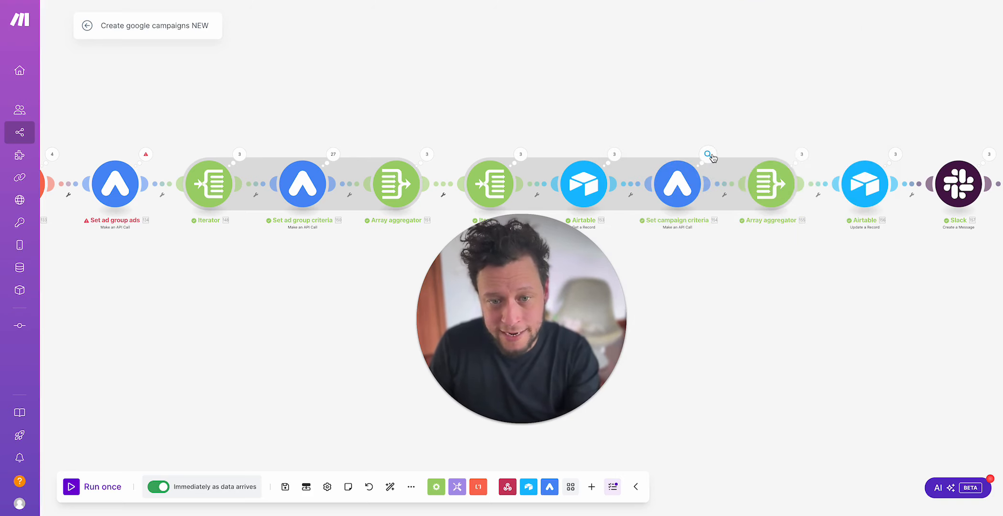
Step: Inspect the customer number in the request URL and the campaign reference in the request body of Set campaign criteria's Operation 1
{"action": "left_click", "coordinate": [707, 155]}
{"action": "left_click", "coordinate": [785, 147]}
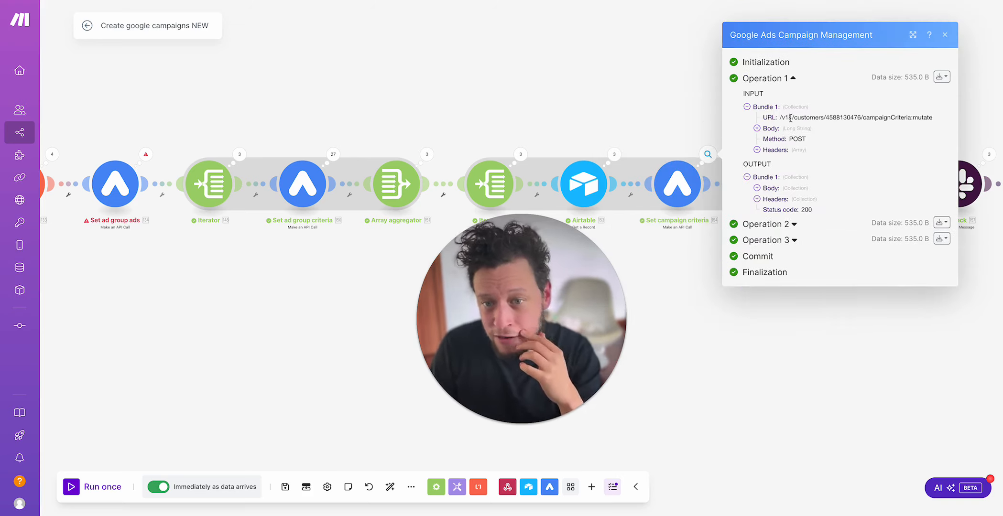
{"action": "double_click", "coordinate": [838, 117]}
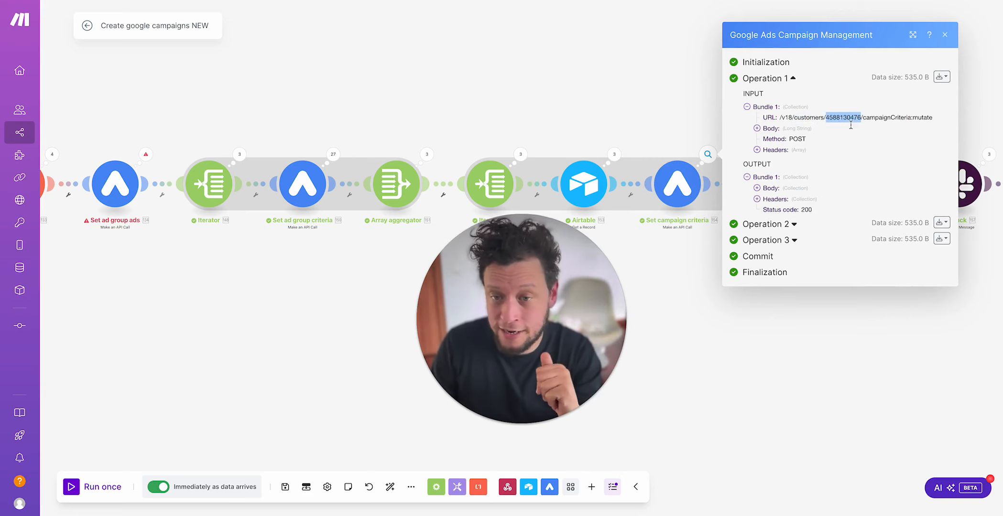
{"action": "left_click", "coordinate": [791, 128]}
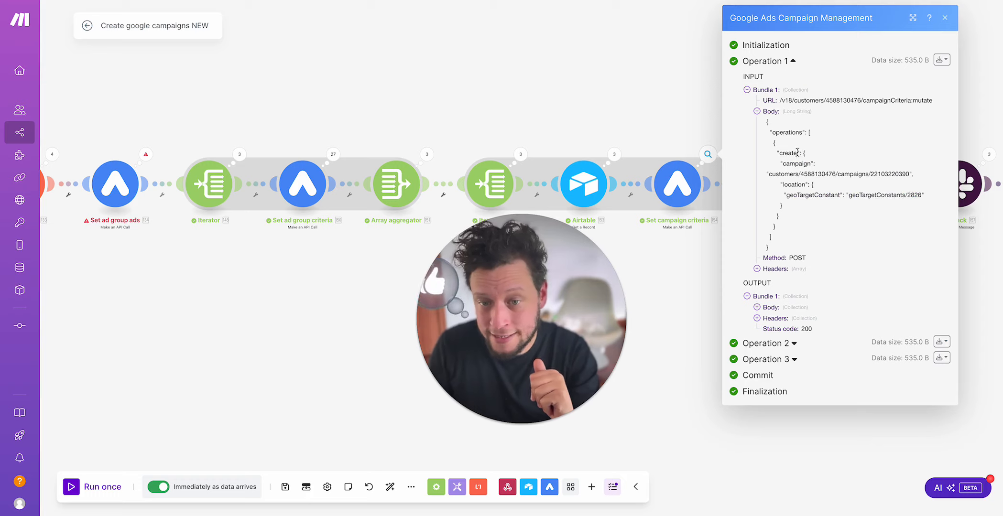
{"action": "double_click", "coordinate": [796, 164]}
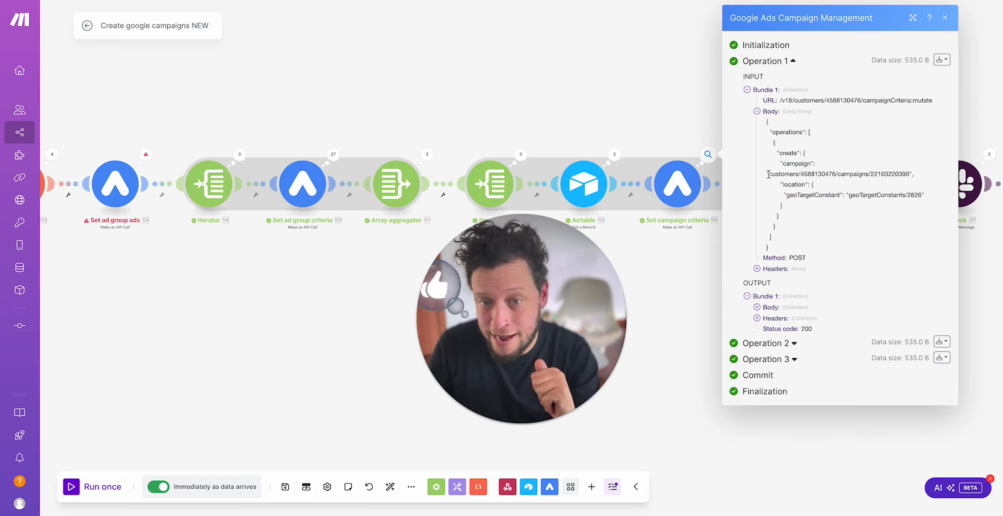
{"action": "left_click_drag", "start_coordinate": [768, 174], "coordinate": [910, 174]}
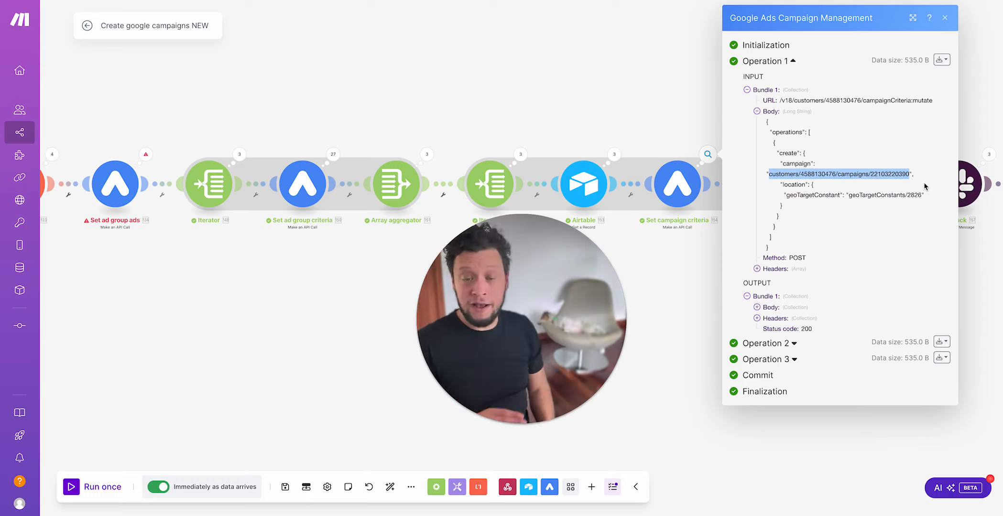
Step: Retrace the scenario from Set budget and Set campaign through the ad group modules to the campaign criteria section
{"action": "scroll", "coordinate": [302, 296], "scroll_direction": "left", "scroll_amount": 15}
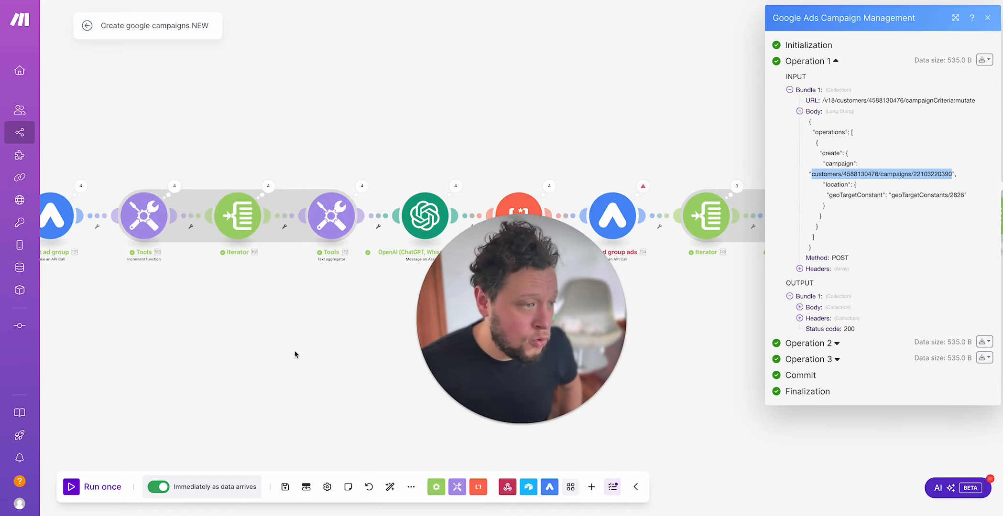
{"action": "scroll", "coordinate": [237, 363], "scroll_direction": "up", "scroll_amount": 3}
{"action": "scroll", "coordinate": [244, 335], "scroll_direction": "left", "scroll_amount": 10}
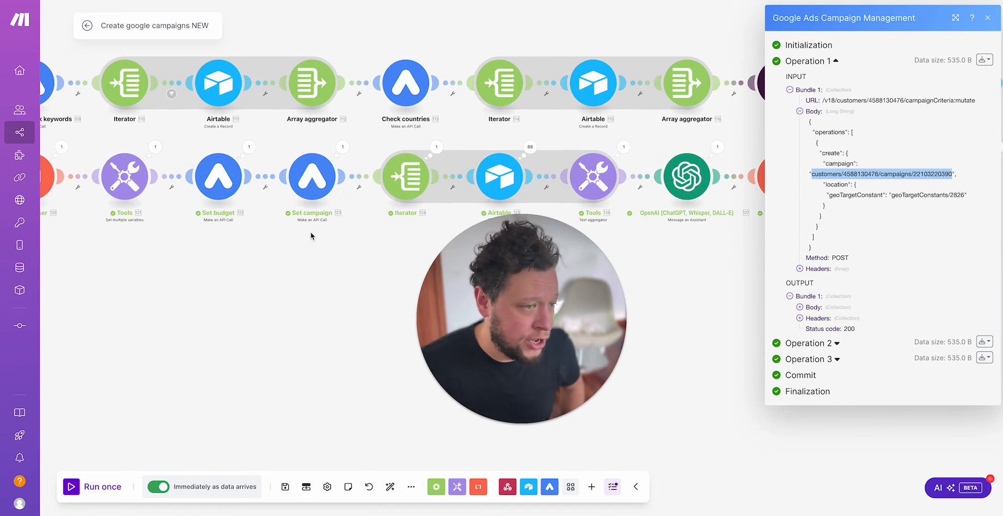
{"action": "scroll", "coordinate": [708, 284], "scroll_direction": "right", "scroll_amount": 15}
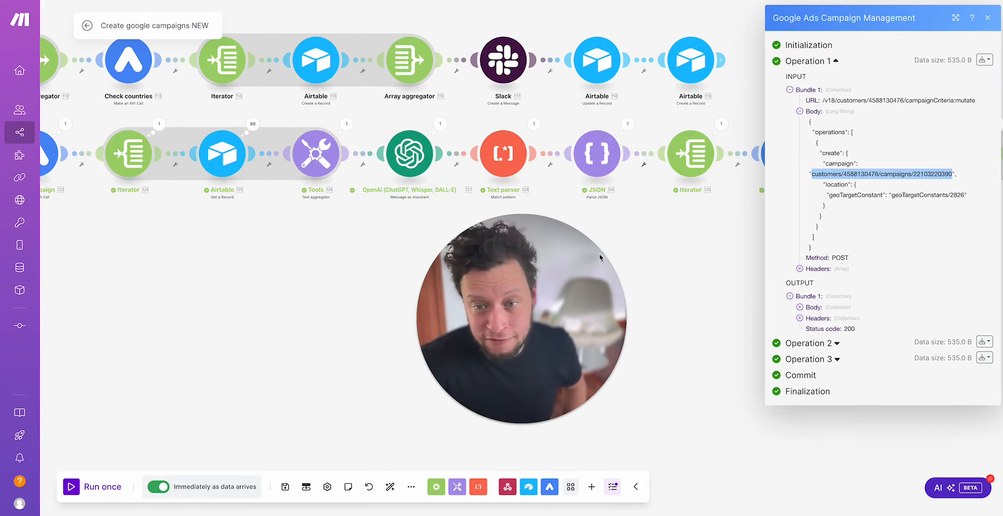
{"action": "left_click_drag", "start_coordinate": [765, 220], "coordinate": [607, 213]}
{"action": "left_click_drag", "start_coordinate": [555, 314], "coordinate": [292, 298]}
{"action": "left_click", "coordinate": [533, 242]}
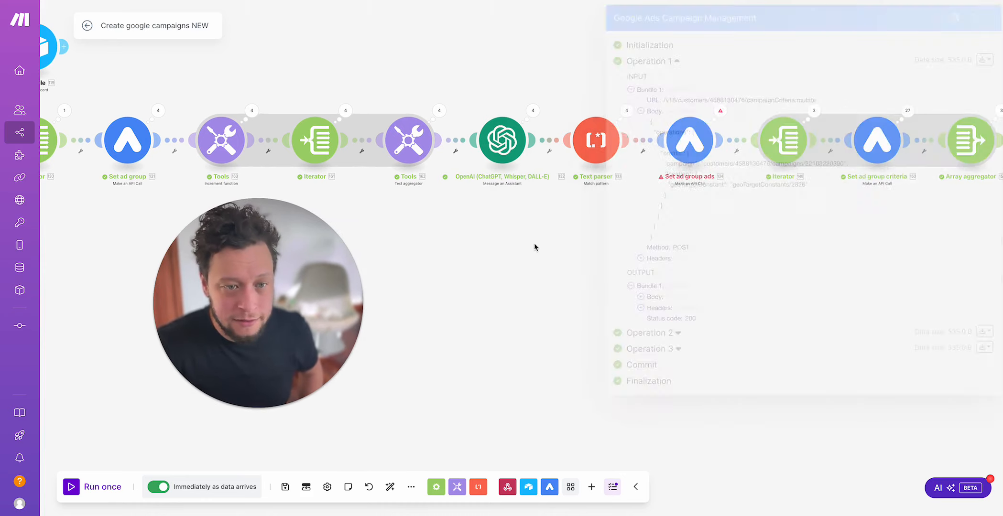
{"action": "left_click_drag", "start_coordinate": [609, 237], "coordinate": [369, 240]}
{"action": "left_click_drag", "start_coordinate": [817, 244], "coordinate": [521, 265]}
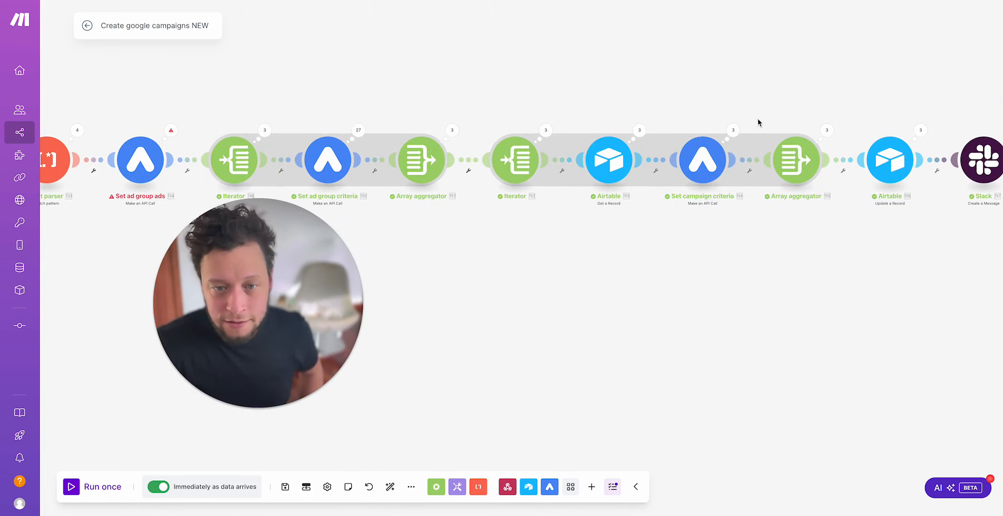
Step: Compare the geoTargetConstant in Set campaign criteria's Operation 1 request body with the resource name output by the Airtable Get a Record module
{"action": "left_click", "coordinate": [733, 130]}
{"action": "left_click", "coordinate": [808, 120]}
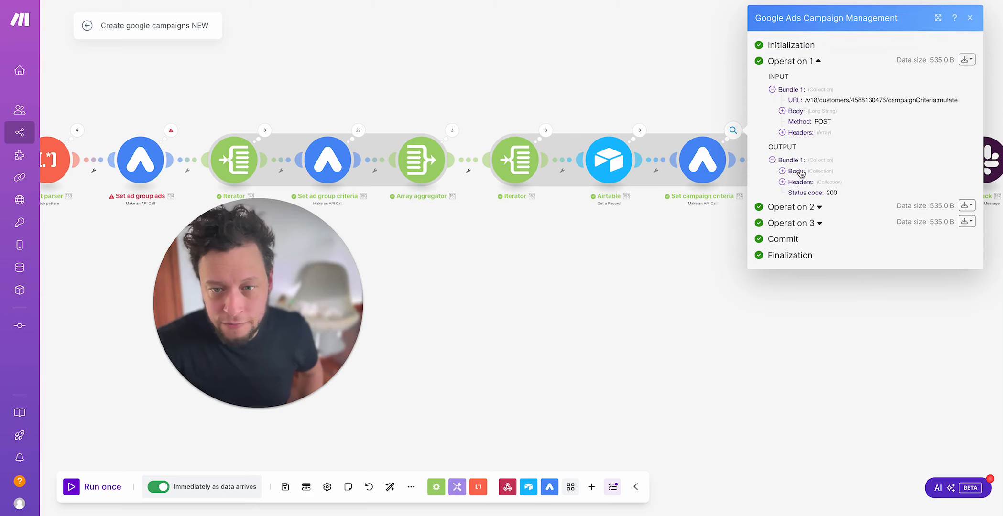
{"action": "left_click", "coordinate": [806, 111]}
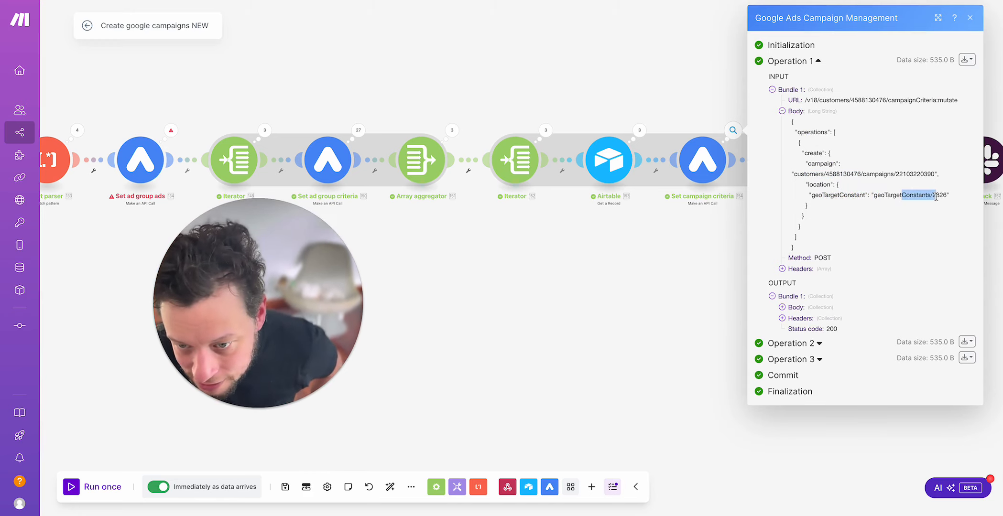
{"action": "left_click", "coordinate": [639, 130]}
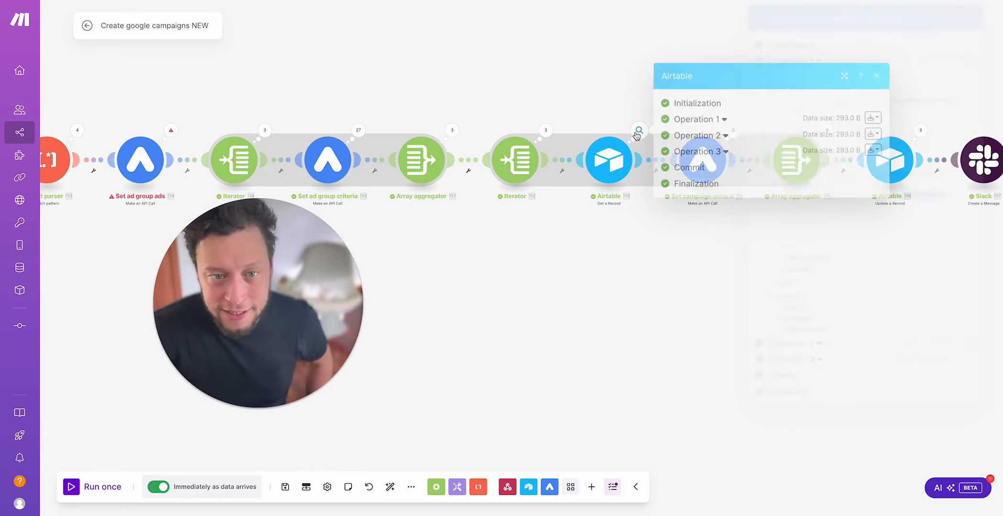
{"action": "left_click", "coordinate": [698, 117]}
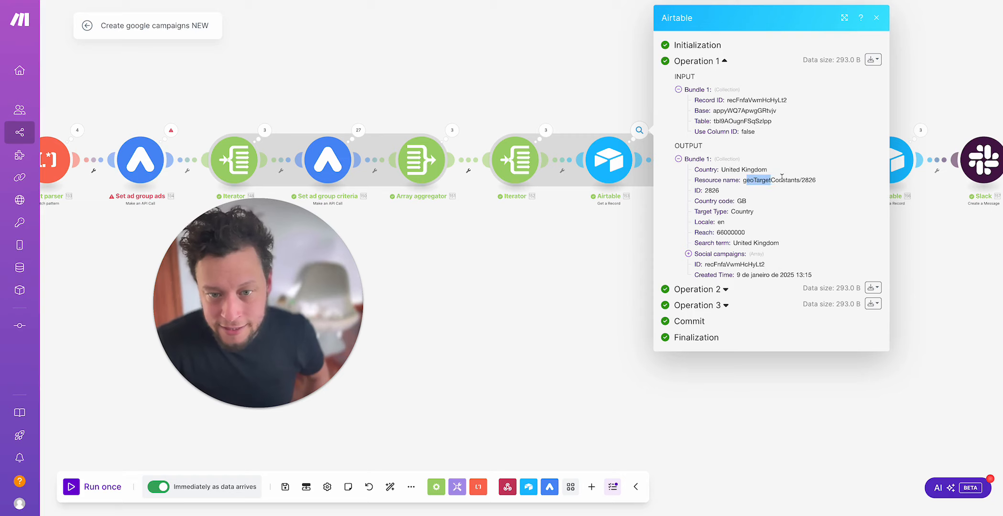
{"action": "left_click", "coordinate": [516, 283]}
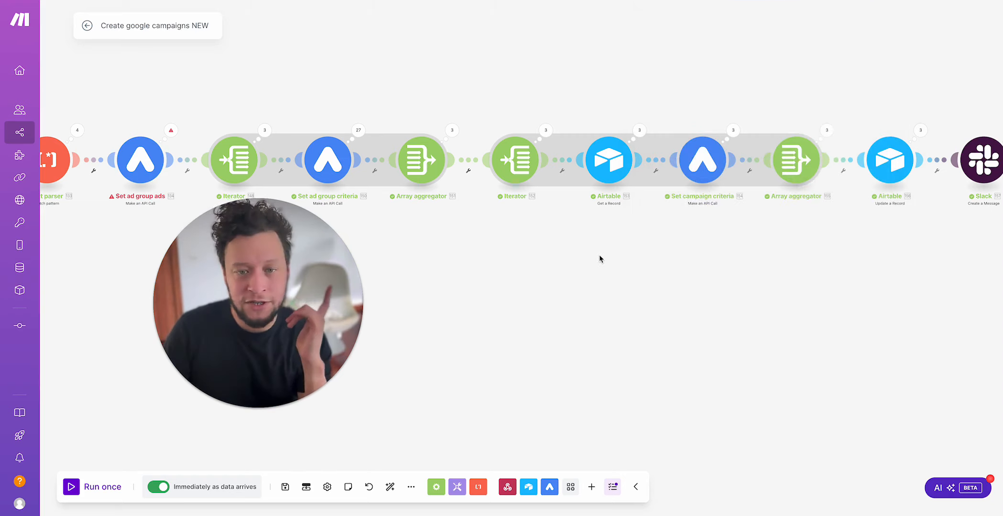
Step: Look at the run results of the final Array aggregator and Set campaign criteria, and check the Geographies table in Airtable
{"action": "left_click_drag", "start_coordinate": [598, 255], "coordinate": [474, 252]}
{"action": "left_click_drag", "start_coordinate": [650, 70], "coordinate": [588, 78]}
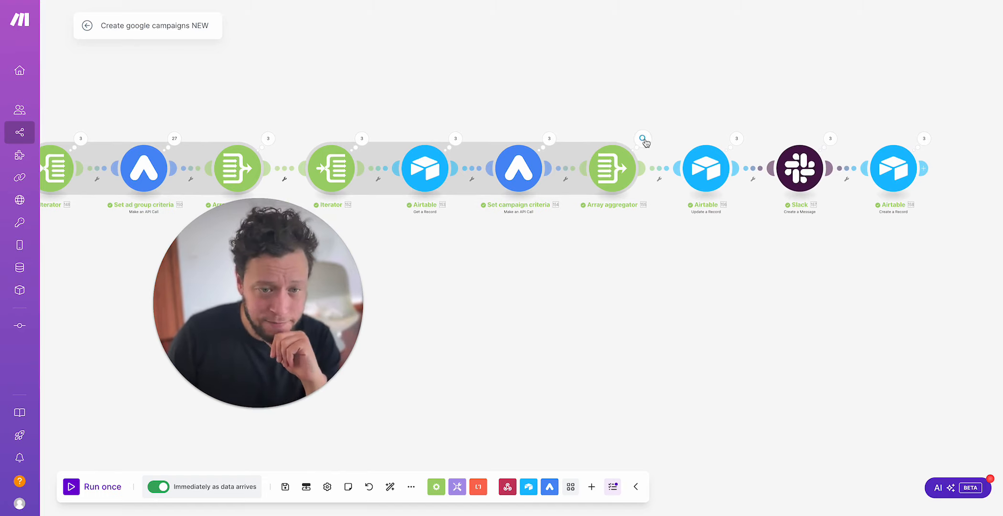
{"action": "left_click", "coordinate": [643, 139]}
{"action": "left_click", "coordinate": [580, 96]}
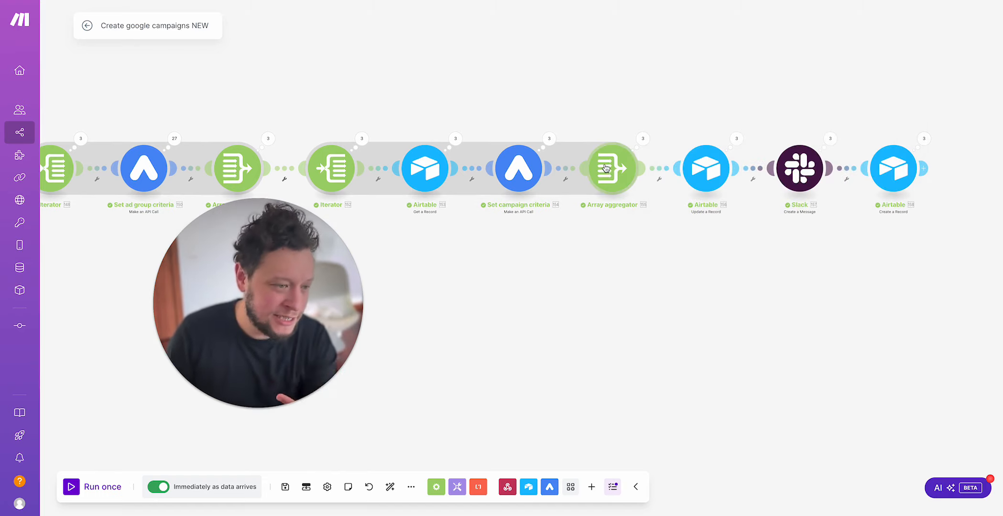
{"action": "left_click", "coordinate": [549, 138]}
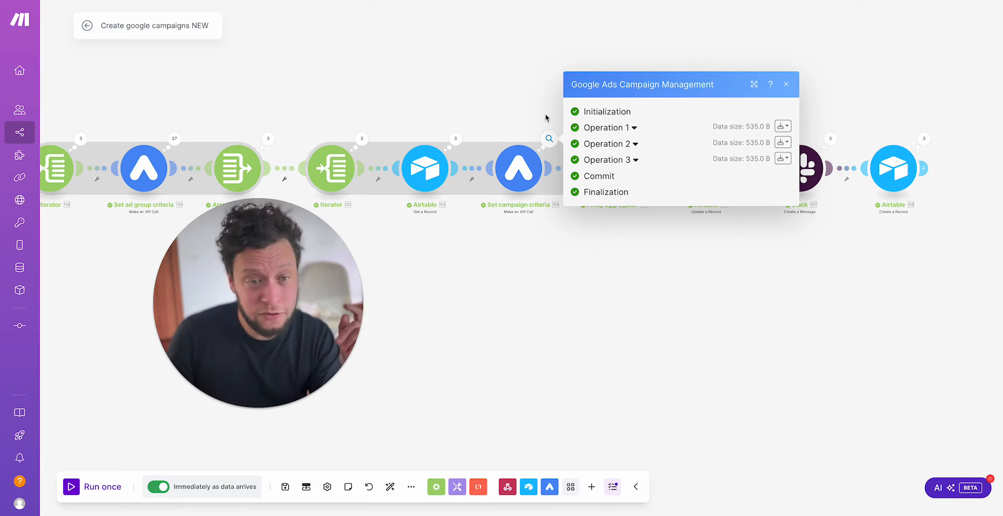
{"action": "left_click", "coordinate": [547, 118]}
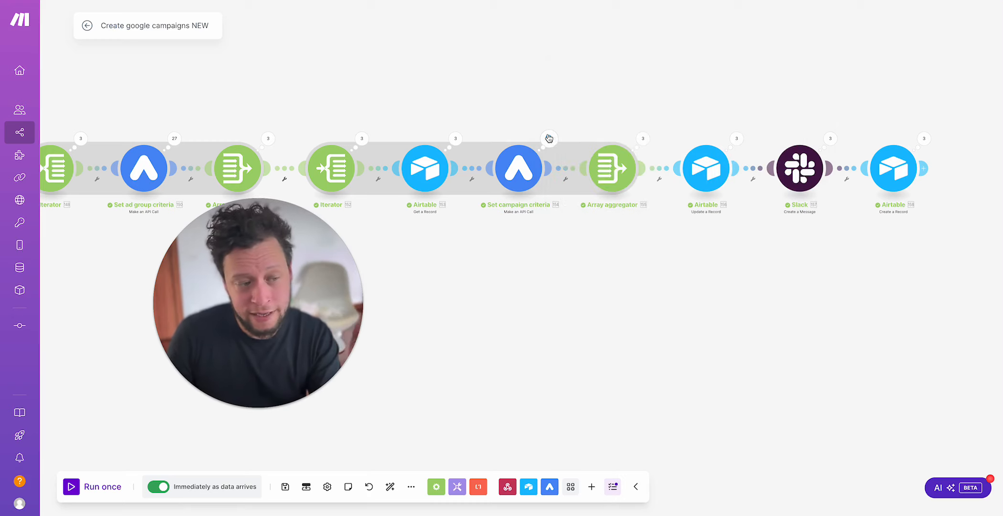
Step: Review the source module and aggregated fields of the Array aggregator following Set campaign criteria, along with its run operations
{"action": "scroll", "coordinate": [500, 88], "scroll_direction": "right", "scroll_amount": 3}
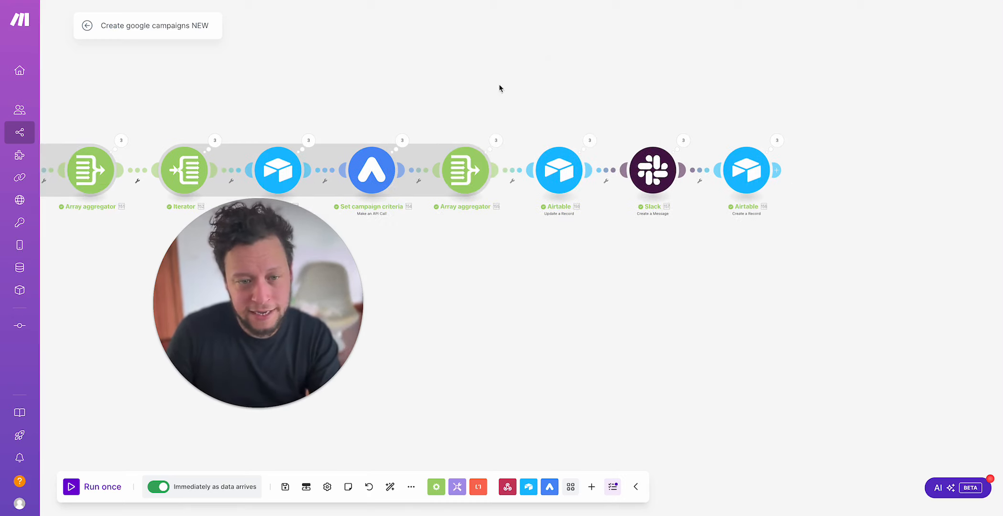
{"action": "left_click", "coordinate": [486, 169]}
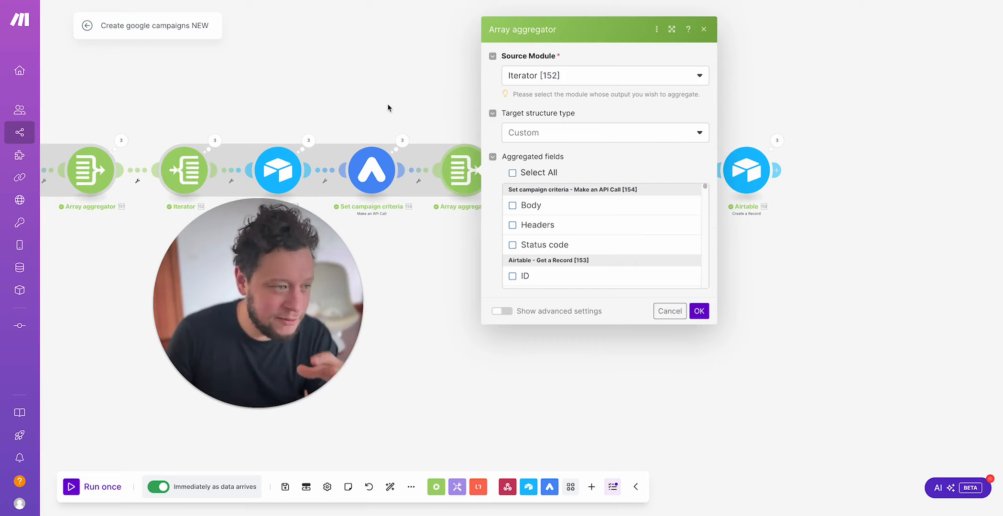
{"action": "left_click", "coordinate": [463, 118]}
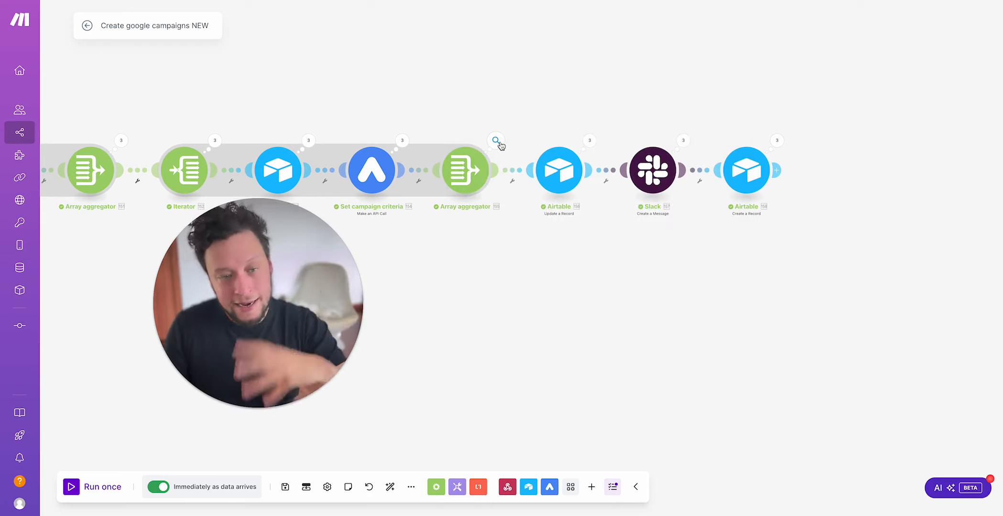
{"action": "left_click", "coordinate": [496, 140]}
{"action": "left_click", "coordinate": [460, 110]}
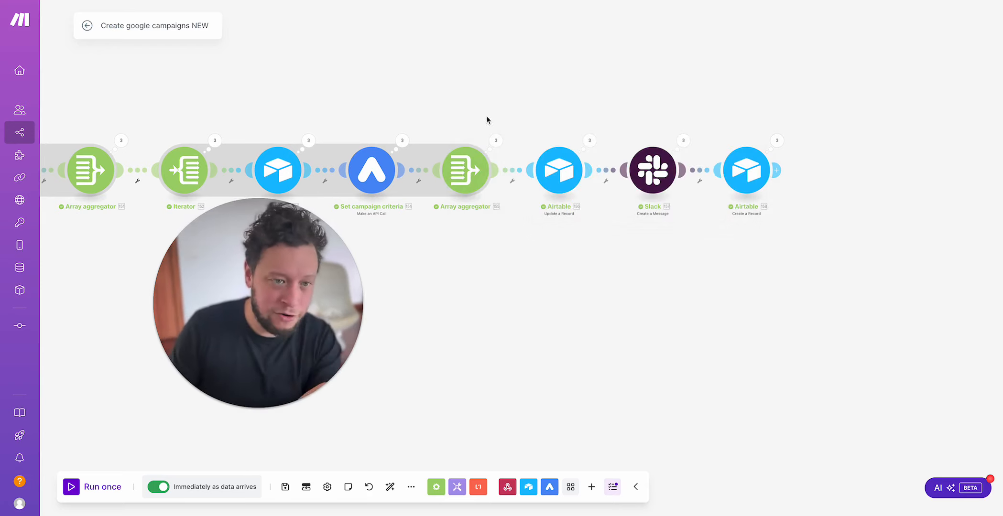
Step: Examine the Airtable Update a Record module's operations and its table, record ID and status settings
{"action": "scroll", "coordinate": [486, 119], "scroll_direction": "right", "scroll_amount": 2}
{"action": "left_click", "coordinate": [558, 141]}
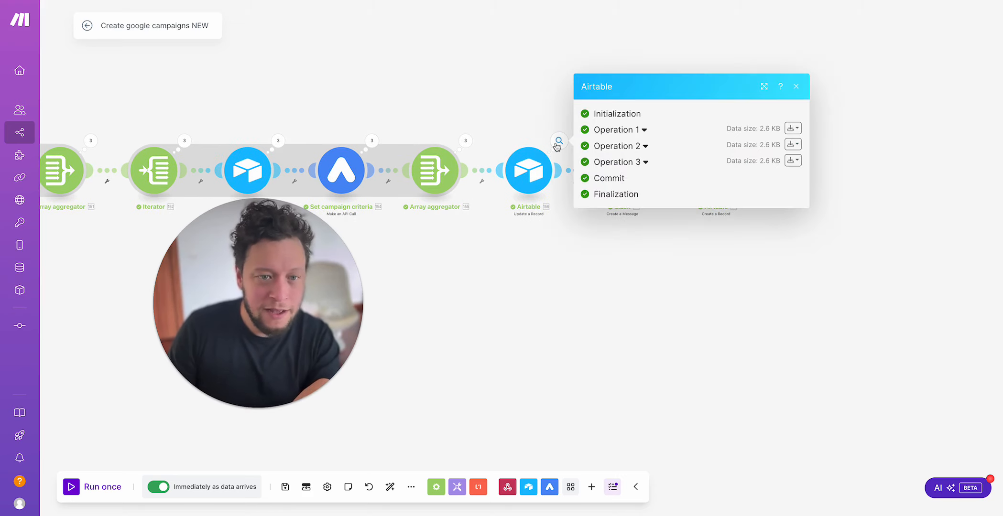
{"action": "left_click", "coordinate": [541, 191]}
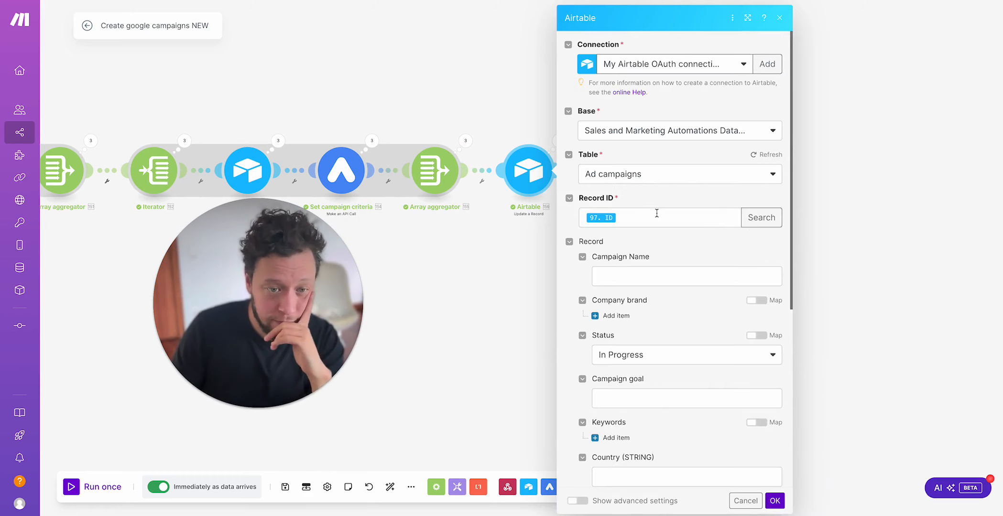
{"action": "scroll", "coordinate": [675, 247], "scroll_direction": "down", "scroll_amount": 5}
{"action": "scroll", "coordinate": [677, 248], "scroll_direction": "up", "scroll_amount": 4}
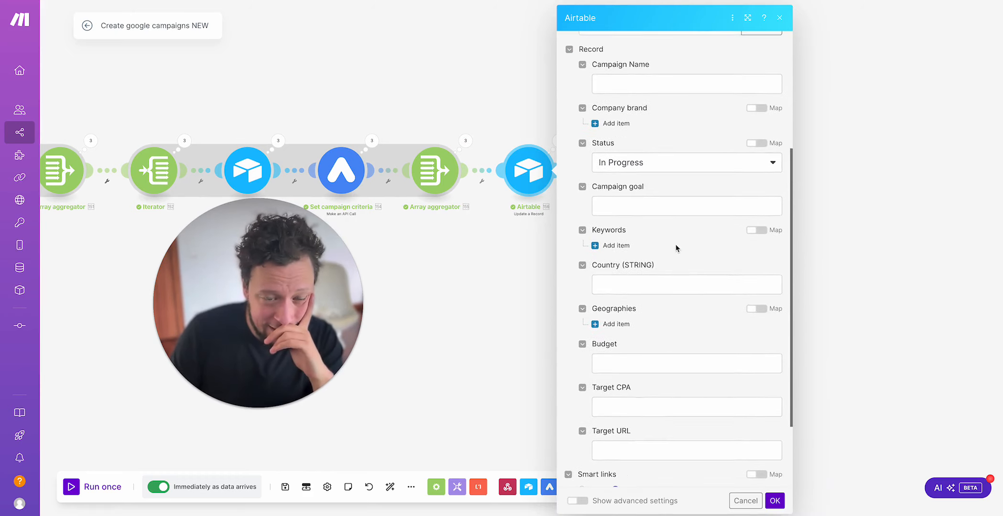
{"action": "left_click", "coordinate": [435, 269]}
Step: Check the Slack Create a Message module's operations against the new Google campaign messages in Slack's upfish-instructions channel
{"action": "left_click", "coordinate": [652, 141]}
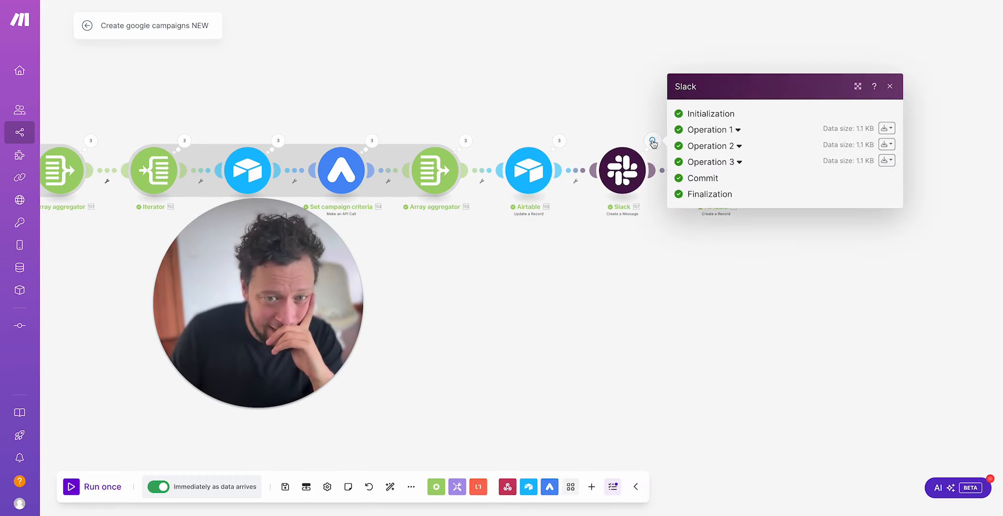
{"action": "left_click", "coordinate": [563, 104]}
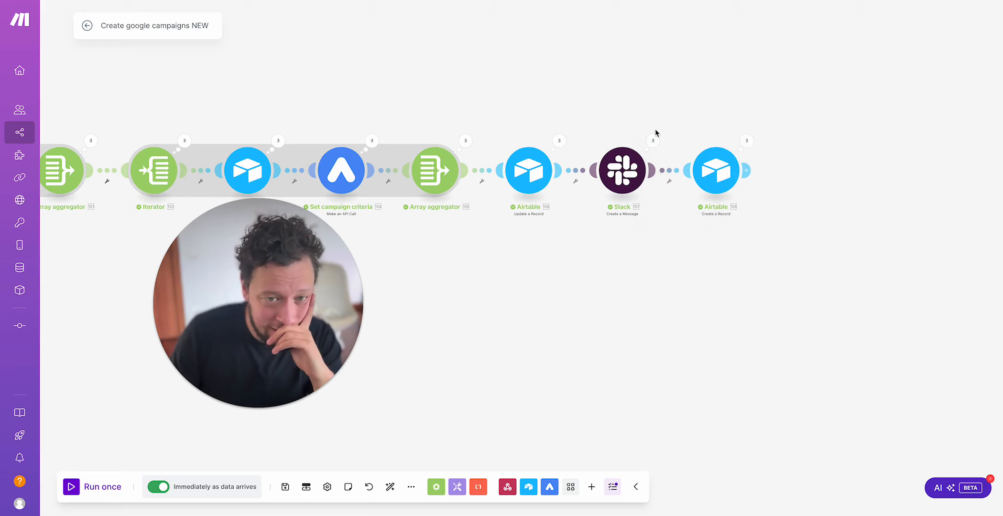
{"action": "key", "text": "super+Tab"}
{"action": "key", "text": "super+Tab"}
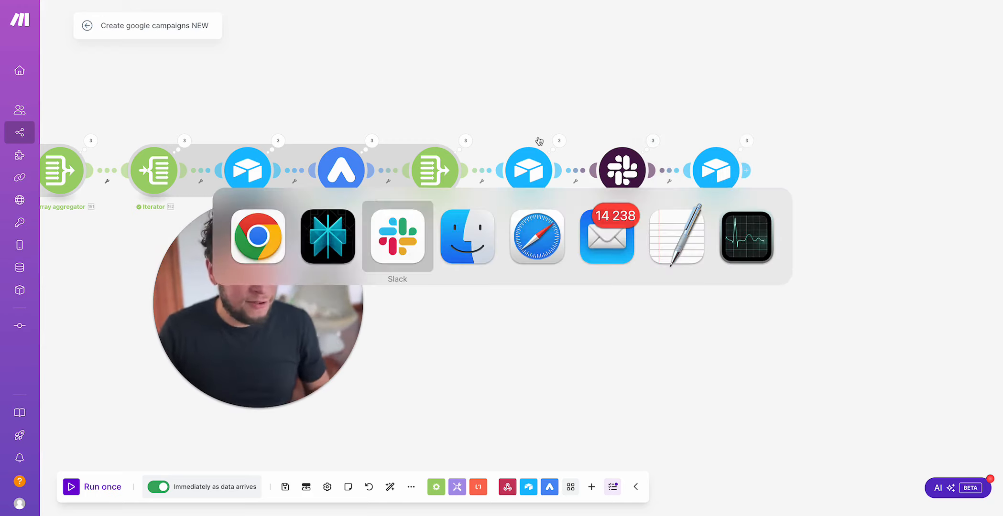
{"action": "left_click_drag", "start_coordinate": [271, 318], "coordinate": [181, 209]}
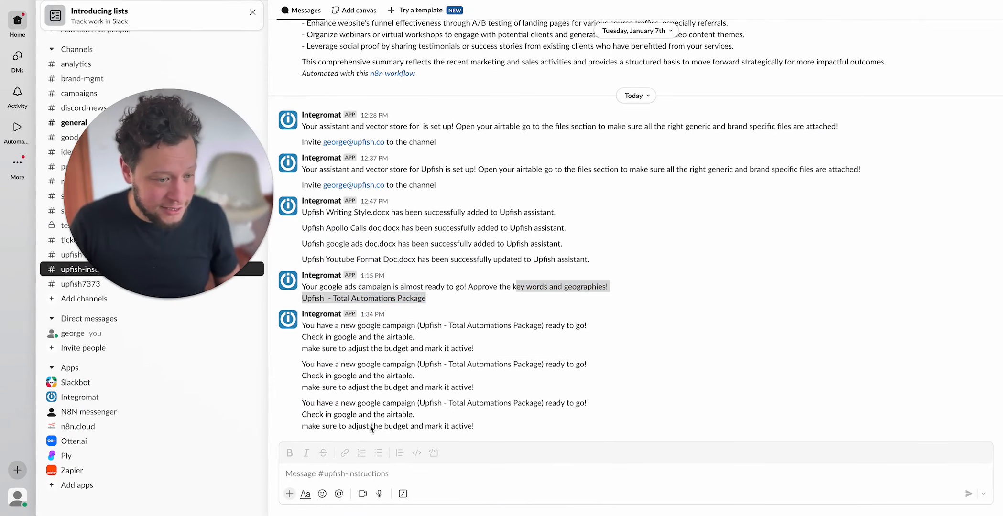
{"action": "left_click_drag", "start_coordinate": [335, 364], "coordinate": [526, 373]}
{"action": "left_click", "coordinate": [445, 375]}
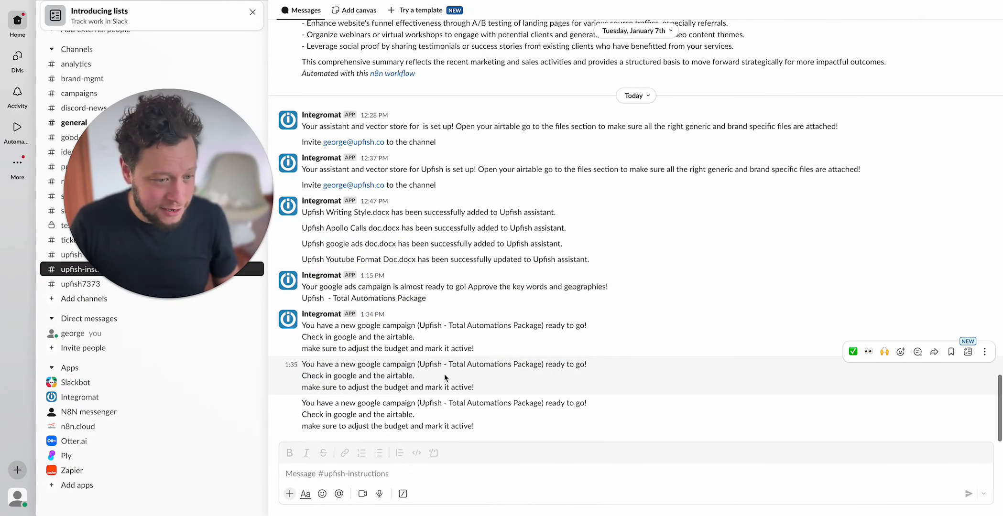
{"action": "key", "text": "super+Tab"}
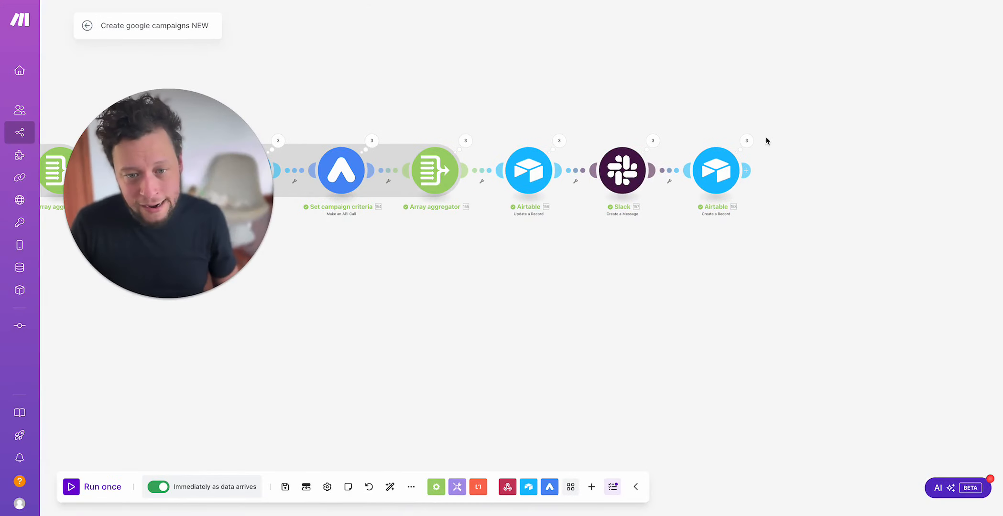
Step: Compare the ticket fields mapped in the last Airtable Create a Record module with the Tickets table in Airtable
{"action": "left_click", "coordinate": [717, 169]}
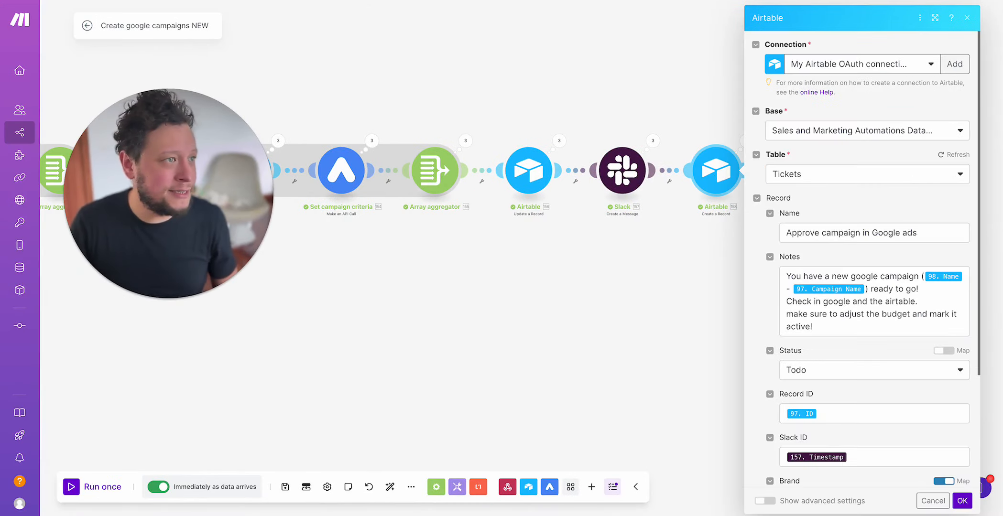
{"action": "left_click", "coordinate": [411, 1]}
{"action": "left_click", "coordinate": [639, 39]}
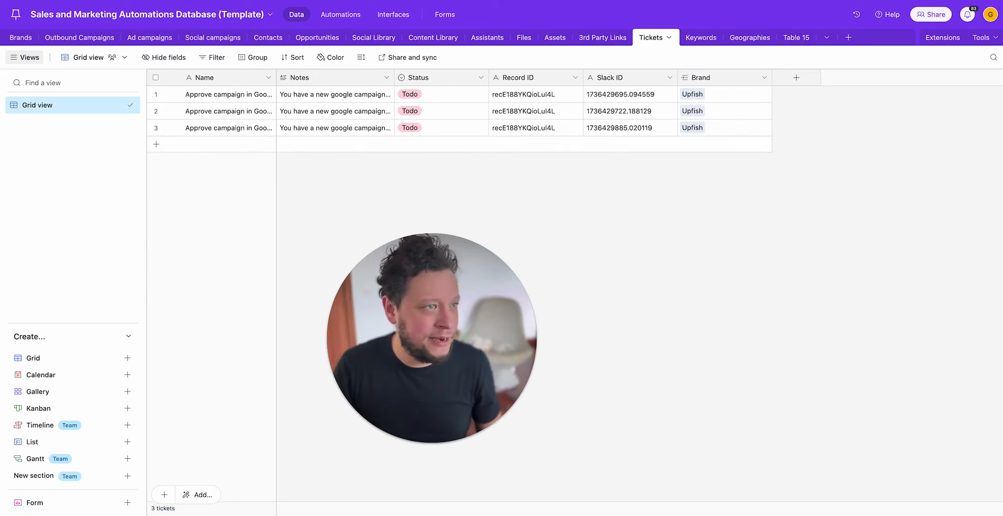
{"action": "left_click", "coordinate": [363, 1]}
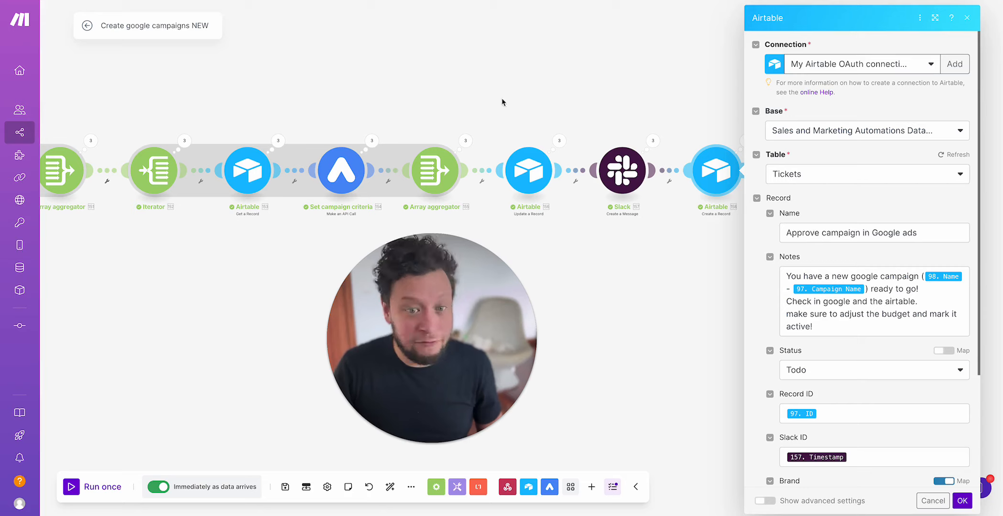
{"action": "left_click", "coordinate": [970, 19]}
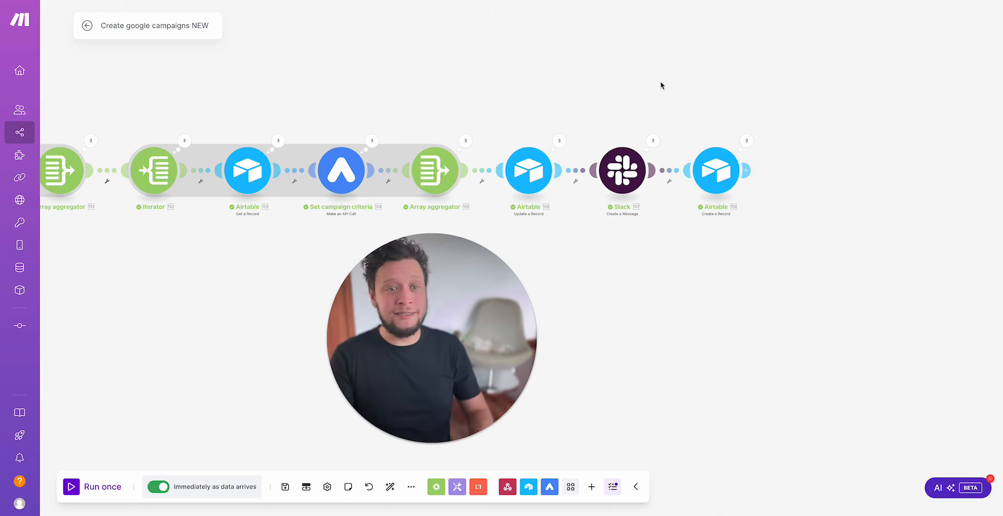
Step: Inspect the input and output bundles in Operation 1 of the Array aggregator preceding the Airtable Update a Record module
{"action": "left_click", "coordinate": [466, 146]}
{"action": "left_click", "coordinate": [702, 86]}
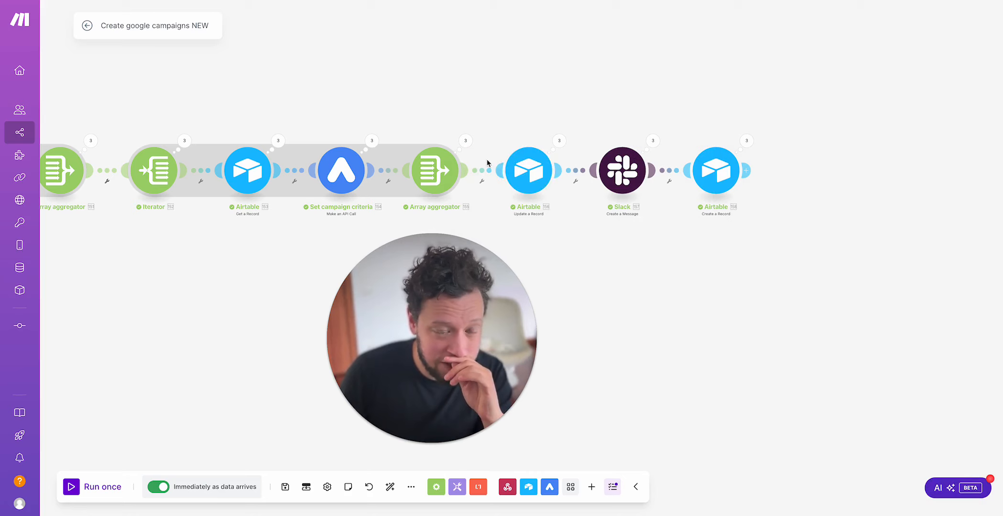
{"action": "left_click", "coordinate": [483, 171]}
{"action": "left_click", "coordinate": [550, 166]}
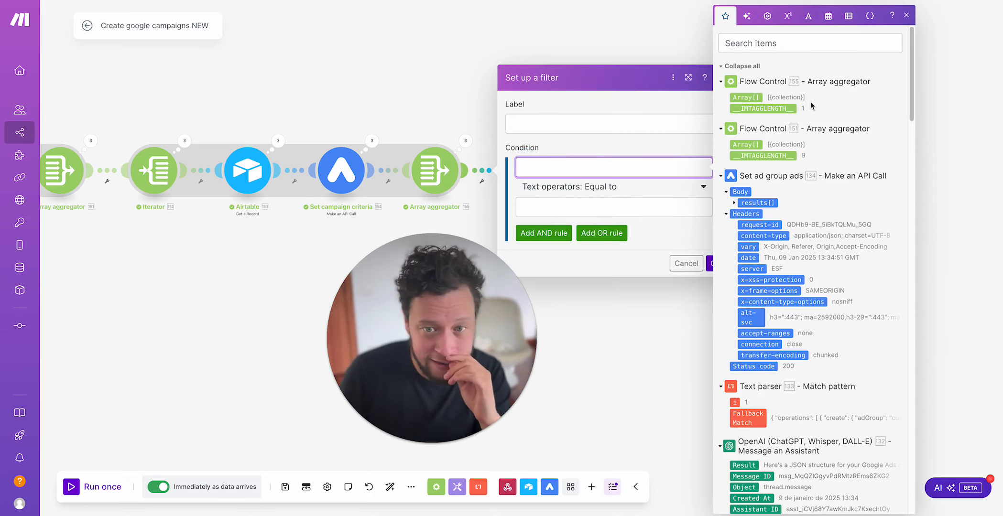
{"action": "left_click", "coordinate": [465, 141]}
{"action": "left_click", "coordinate": [536, 137]}
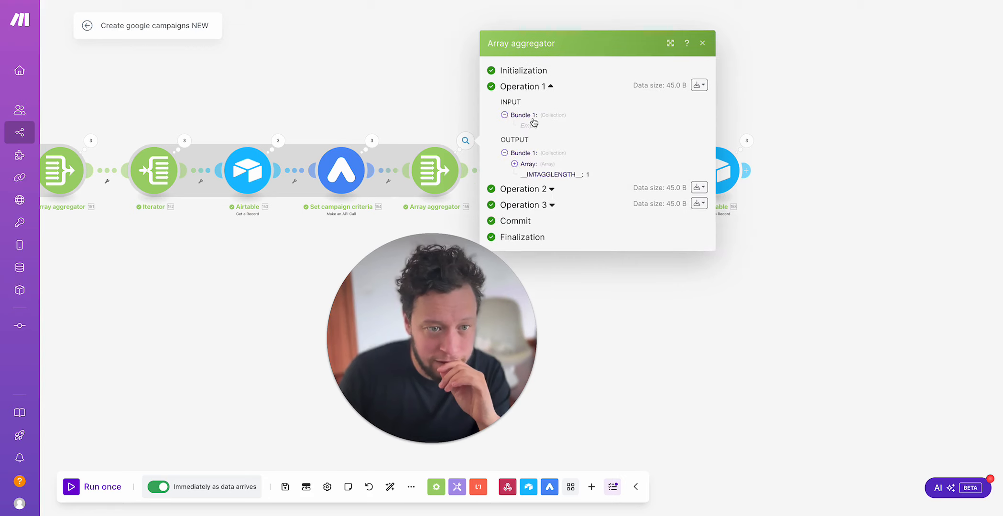
{"action": "left_click", "coordinate": [533, 119]}
{"action": "left_click", "coordinate": [475, 176]}
{"action": "left_click", "coordinate": [484, 175]}
{"action": "left_click", "coordinate": [615, 167]}
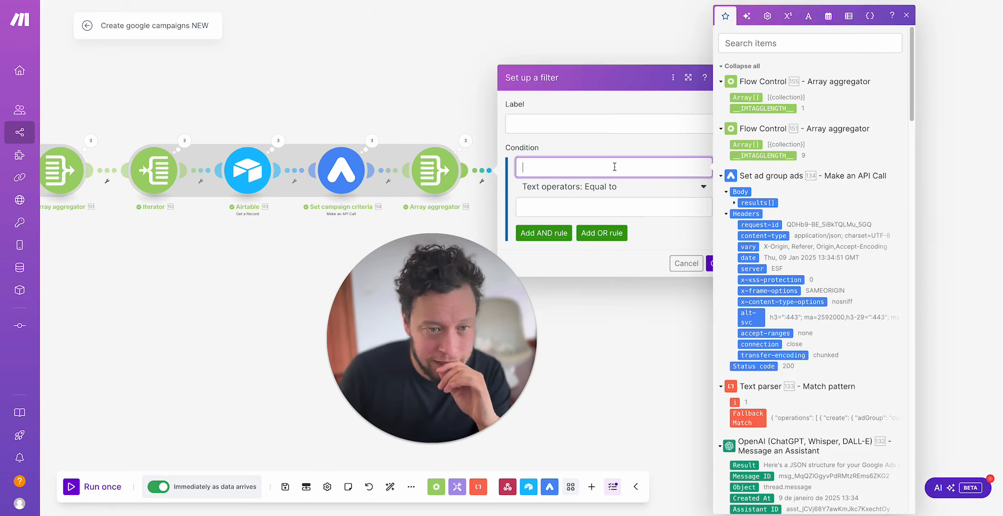
{"action": "left_click", "coordinate": [540, 51]}
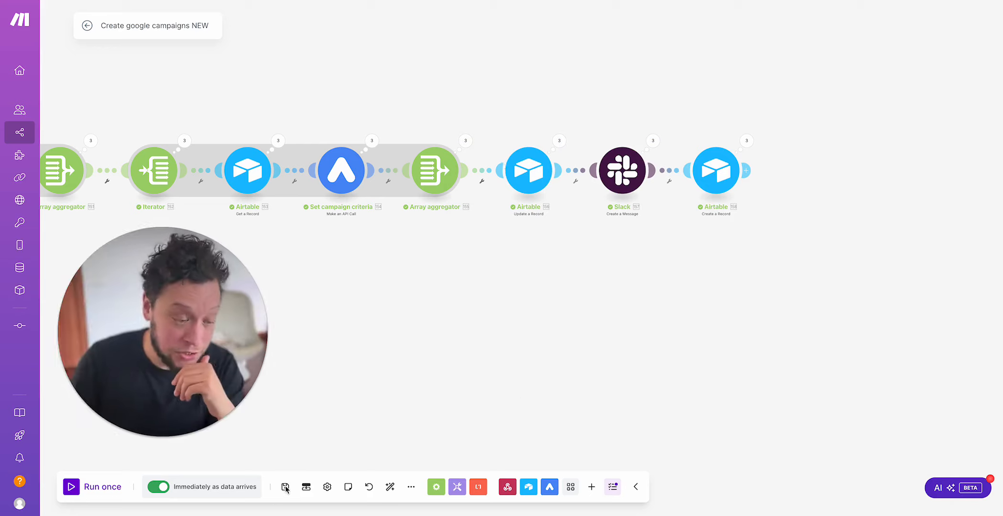
Step: Save the Create google campaigns NEW scenario
{"action": "left_click", "coordinate": [284, 492]}
{"action": "left_click_drag", "start_coordinate": [405, 335], "coordinate": [587, 320]}
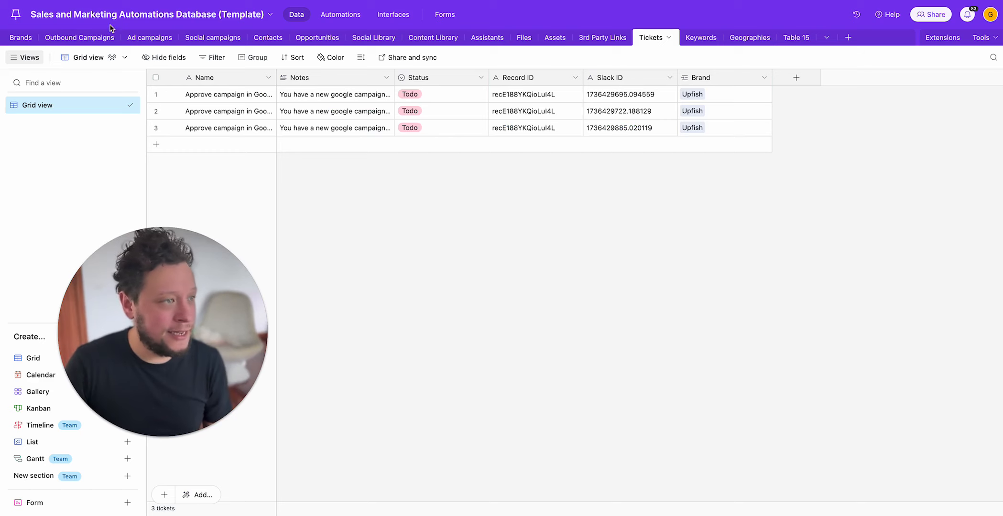
Step: Switch to Airtable and add a blank record to the Ad campaigns table
{"action": "left_click", "coordinate": [149, 38]}
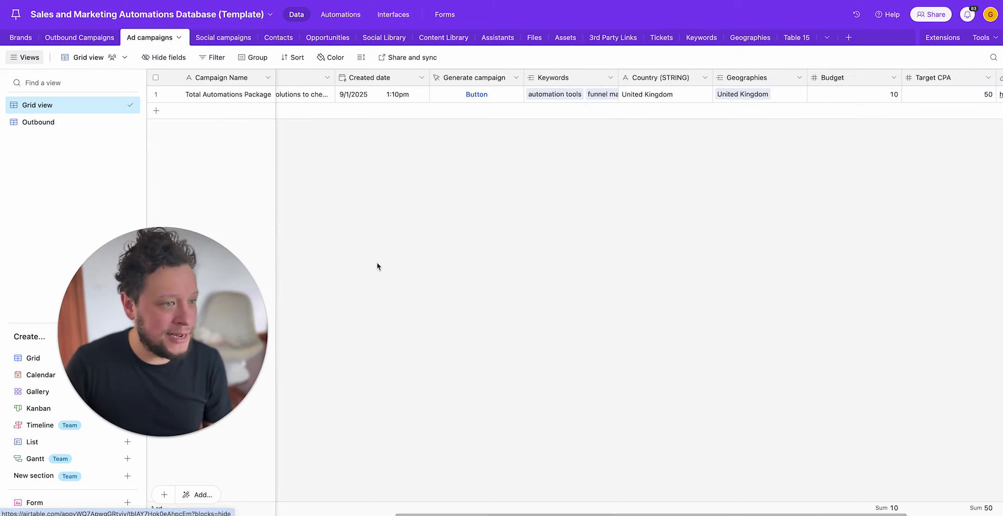
{"action": "left_click", "coordinate": [661, 112]}
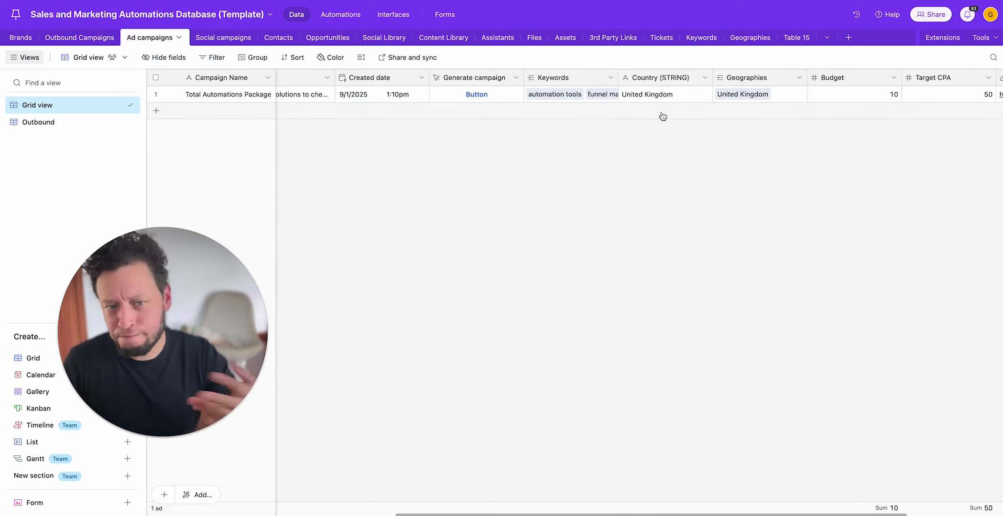
{"action": "left_click", "coordinate": [662, 114]}
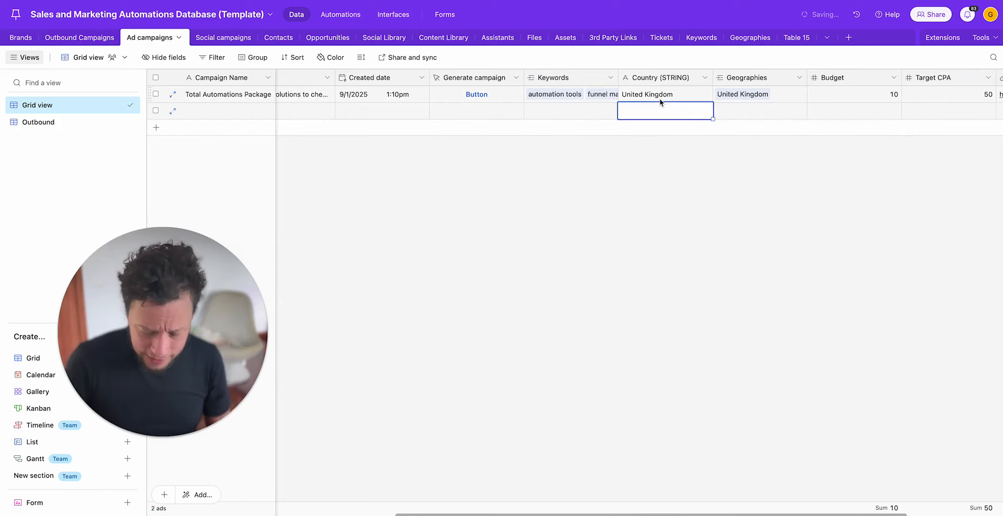
Step: Examine the fields a new ad campaign record needs, from the company brand and campaign goal to the target CPA
{"action": "key", "text": "Left"}
{"action": "key", "text": "Left"}
{"action": "key", "text": "Left"}
{"action": "key", "text": "Left"}
{"action": "key", "text": "Left"}
{"action": "key", "text": "Left"}
{"action": "key", "text": "Right"}
{"action": "key", "text": "Right"}
{"action": "key", "text": "Right"}
{"action": "key", "text": "Left"}
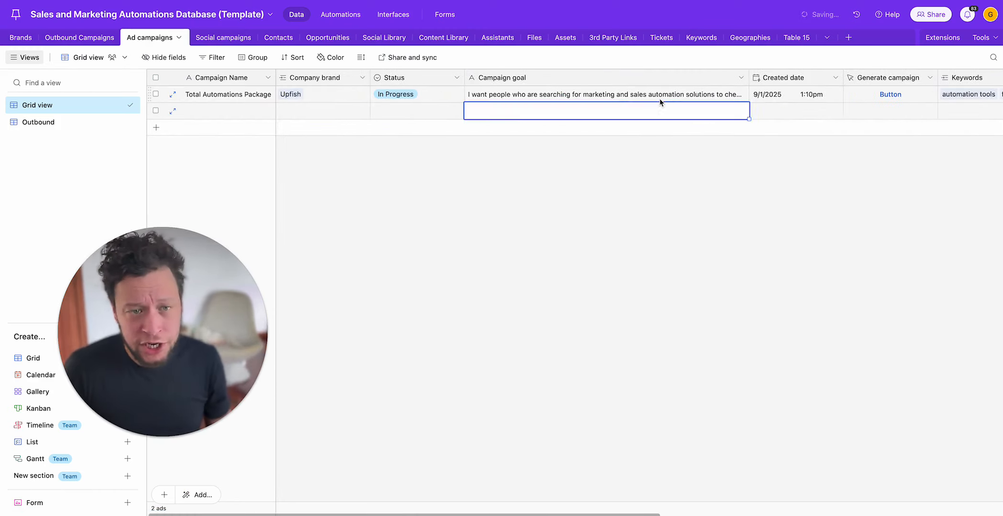
{"action": "key", "text": "Right"}
{"action": "key", "text": "Right"}
{"action": "key", "text": "Right"}
{"action": "key", "text": "Right"}
{"action": "key", "text": "Right"}
{"action": "key", "text": "Right"}
{"action": "key", "text": "Right"}
{"action": "key", "text": "Right"}
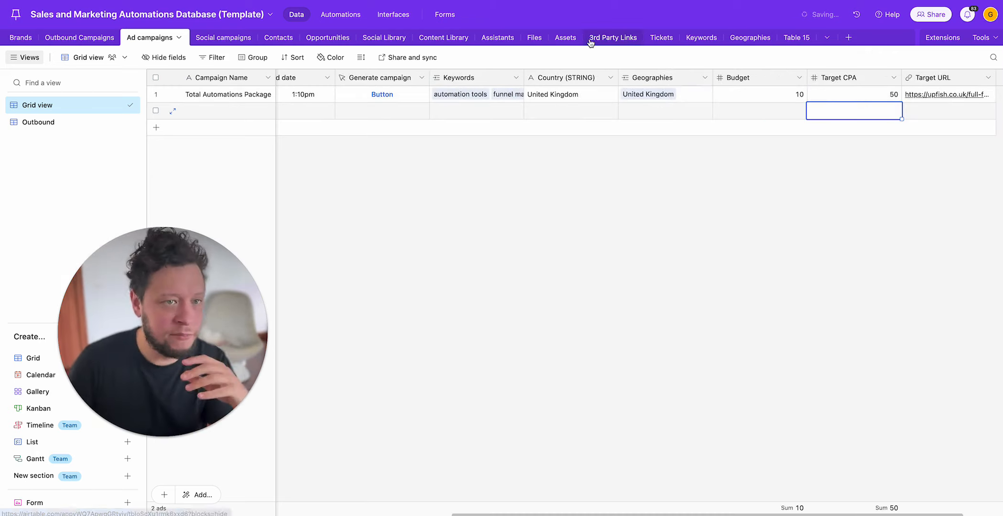
Step: Look through the Keywords and Geographies tables that supply the ad campaigns' linked records
{"action": "left_click", "coordinate": [700, 38]}
{"action": "left_click", "coordinate": [748, 37]}
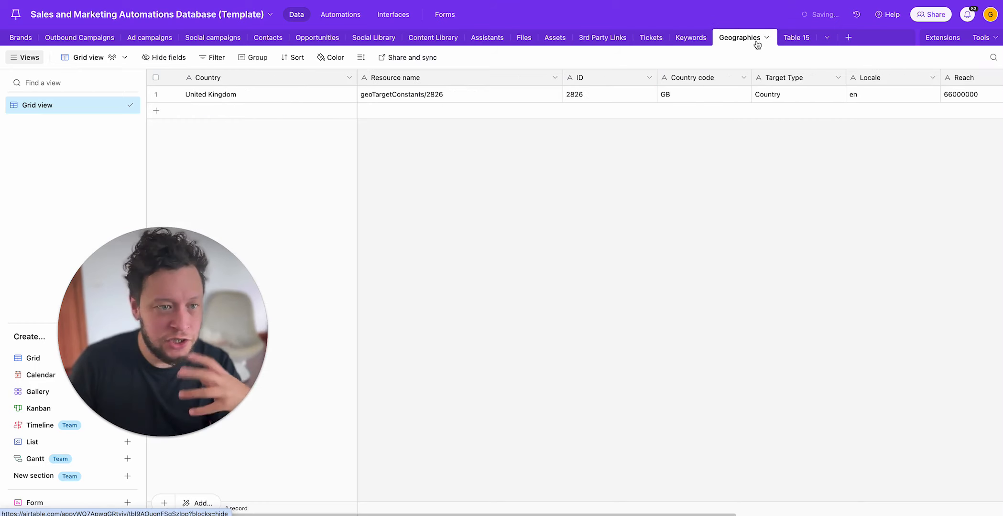
{"action": "left_click", "coordinate": [689, 38]}
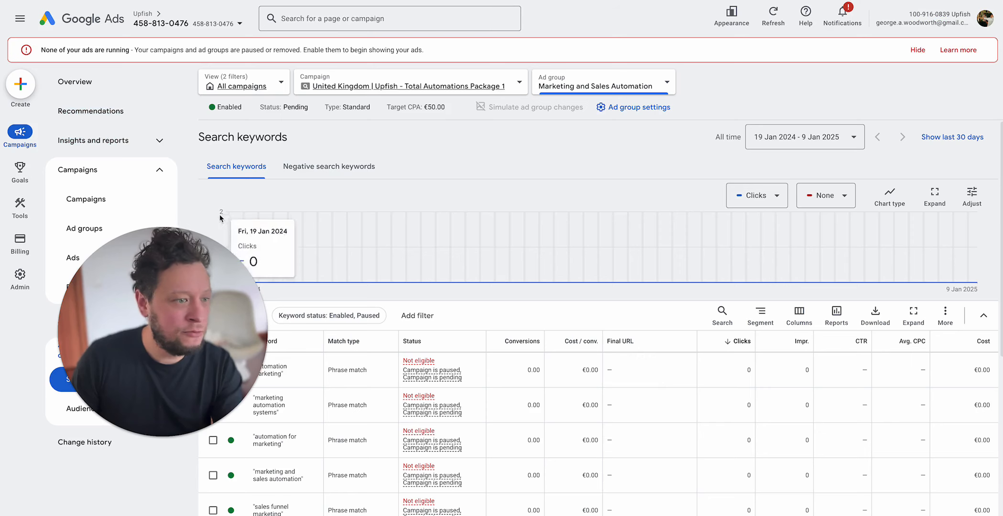
Step: Switch to Google Ads and review the Marketing and Sales Automation search keywords and the ad groups of the Upfish Total Automations Package 1 campaign
{"action": "scroll", "coordinate": [282, 400], "scroll_direction": "down", "scroll_amount": 5}
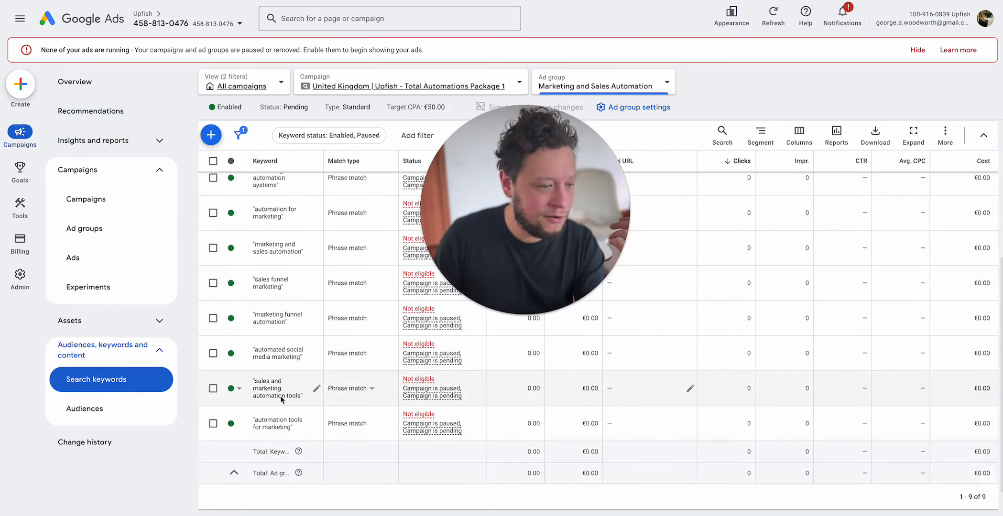
{"action": "left_click", "coordinate": [84, 197]}
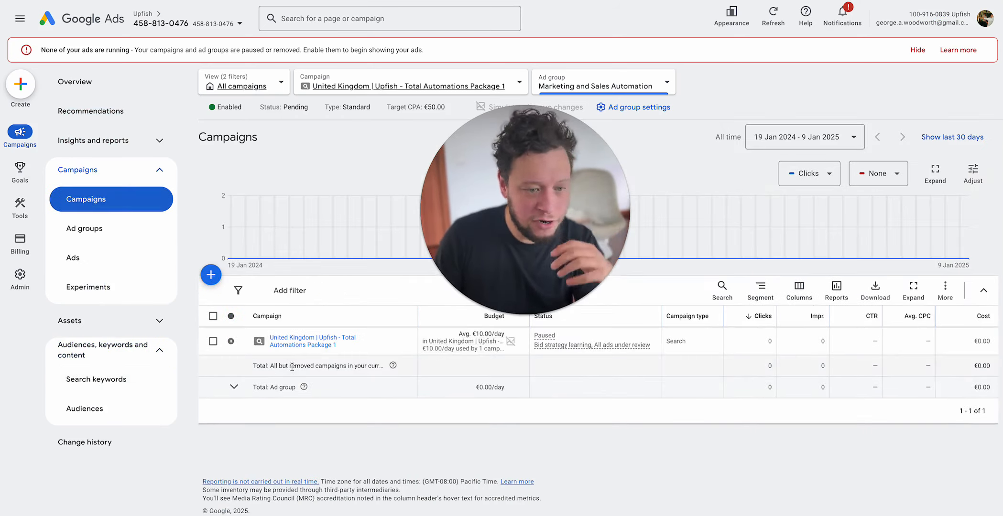
{"action": "left_click", "coordinate": [319, 339]}
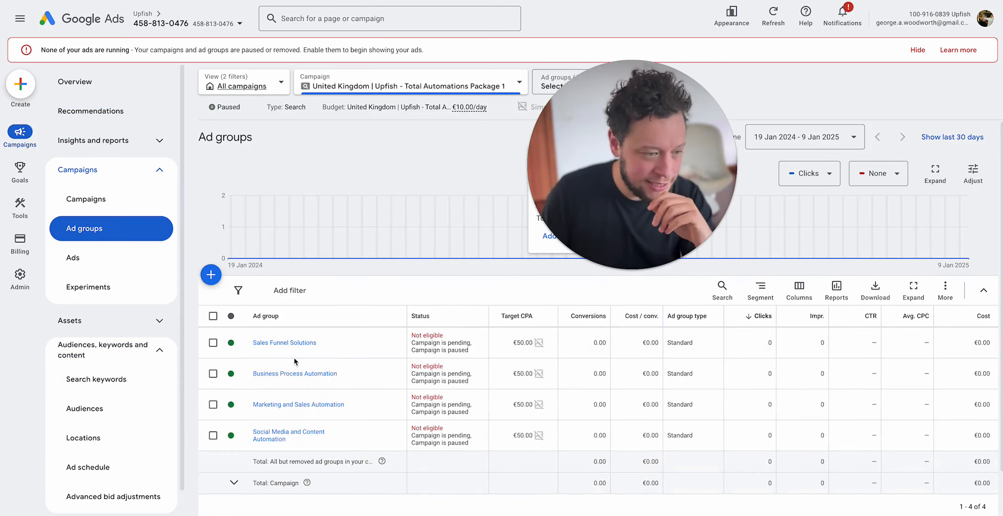
{"action": "scroll", "coordinate": [292, 358], "scroll_direction": "down", "scroll_amount": 1}
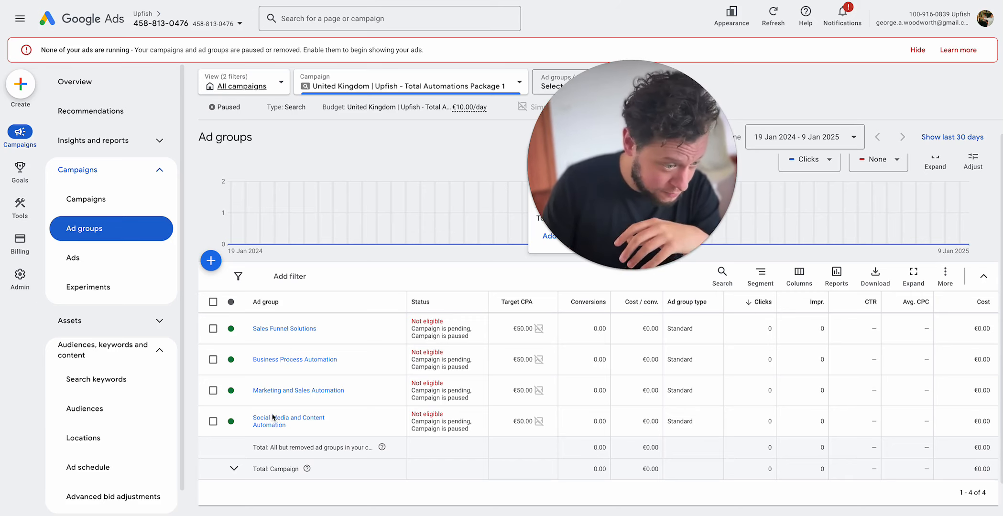
{"action": "left_click", "coordinate": [287, 391]}
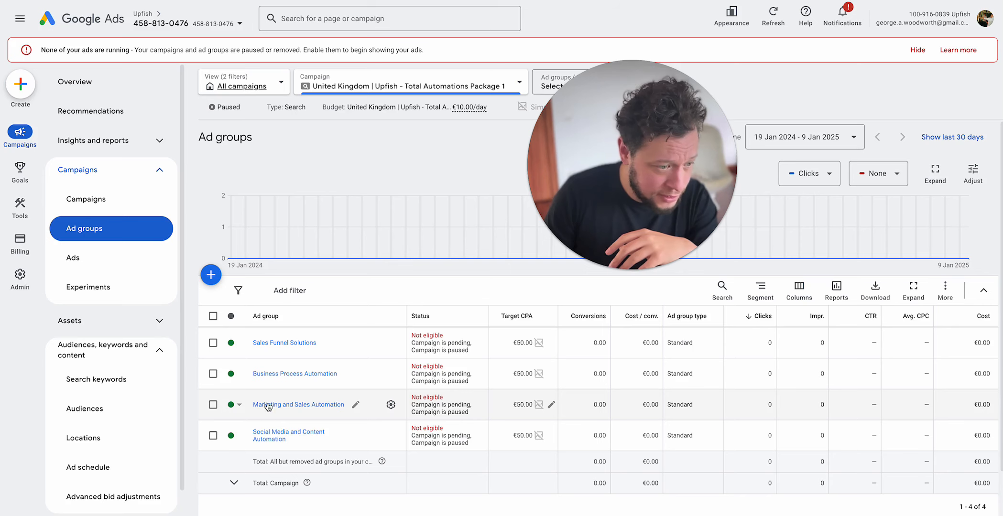
{"action": "left_click", "coordinate": [231, 405]}
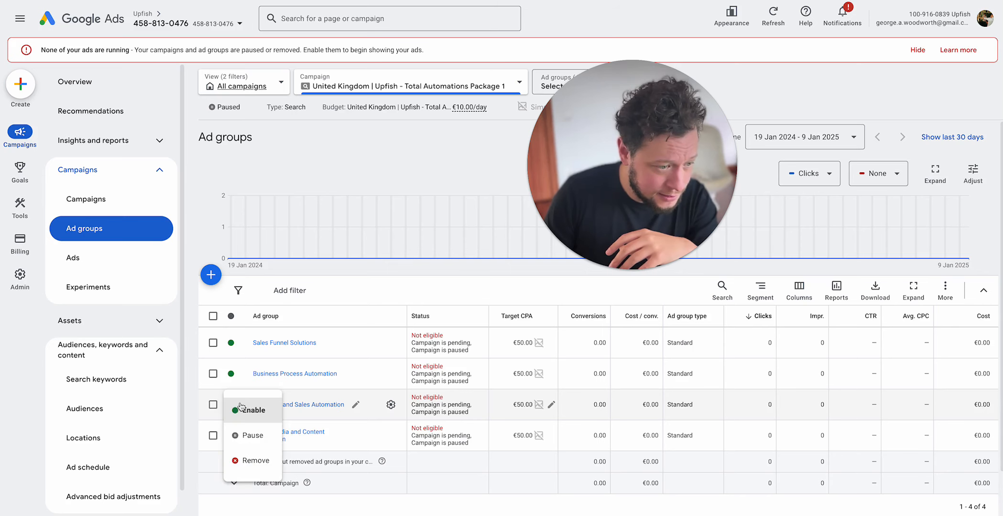
Step: Review the campaign's responsive search ads and the ad group each one belongs to
{"action": "left_click", "coordinate": [114, 257]}
{"action": "scroll", "coordinate": [438, 356], "scroll_direction": "down", "scroll_amount": 1}
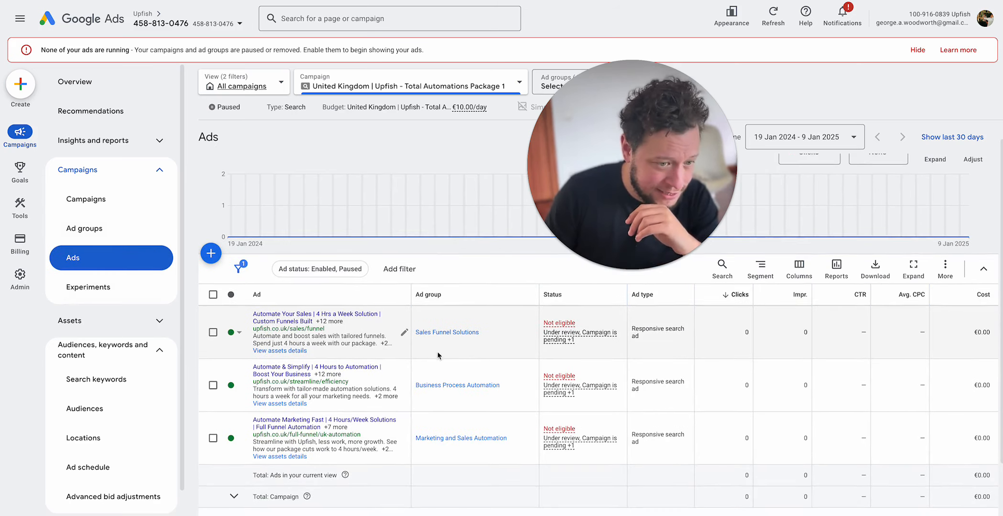
{"action": "scroll", "coordinate": [462, 361], "scroll_direction": "down", "scroll_amount": 1}
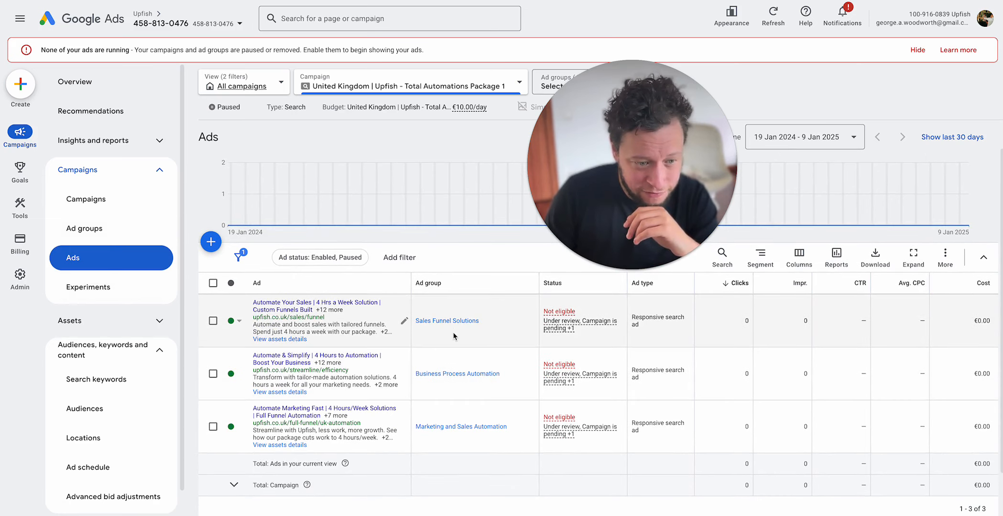
{"action": "scroll", "coordinate": [452, 372], "scroll_direction": "down", "scroll_amount": 1}
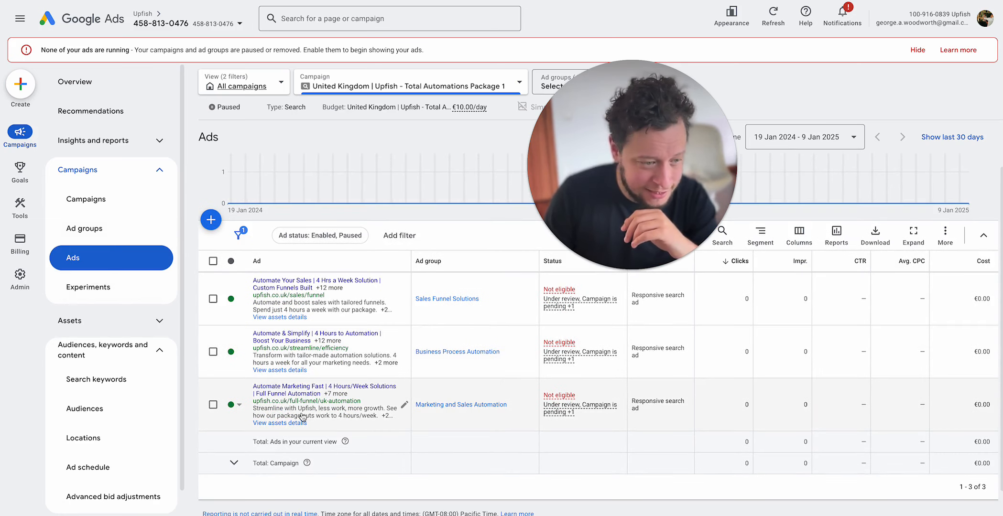
Step: Open the Marketing and Sales Automation ad in the editor and examine its final URL, display path, headlines and preview
{"action": "left_click", "coordinate": [406, 404]}
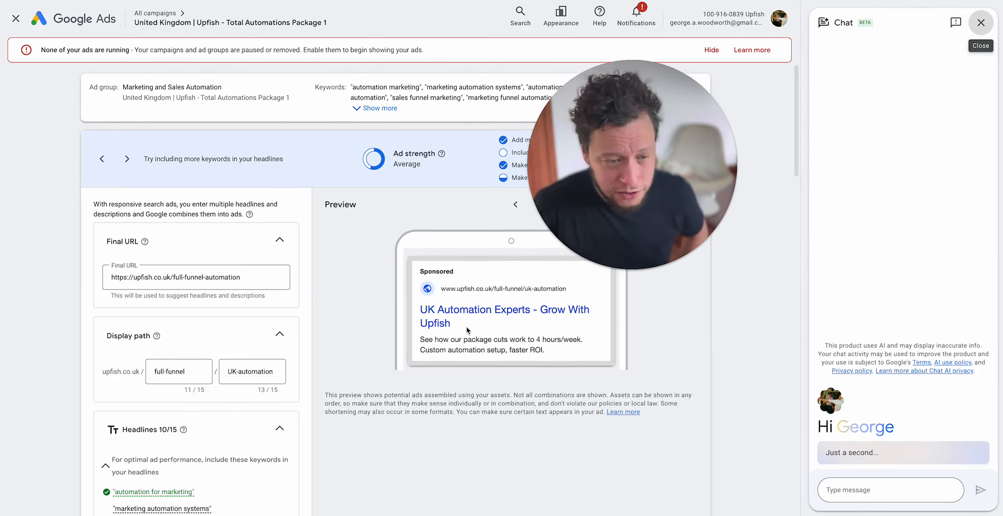
{"action": "scroll", "coordinate": [430, 305], "scroll_direction": "down", "scroll_amount": 1}
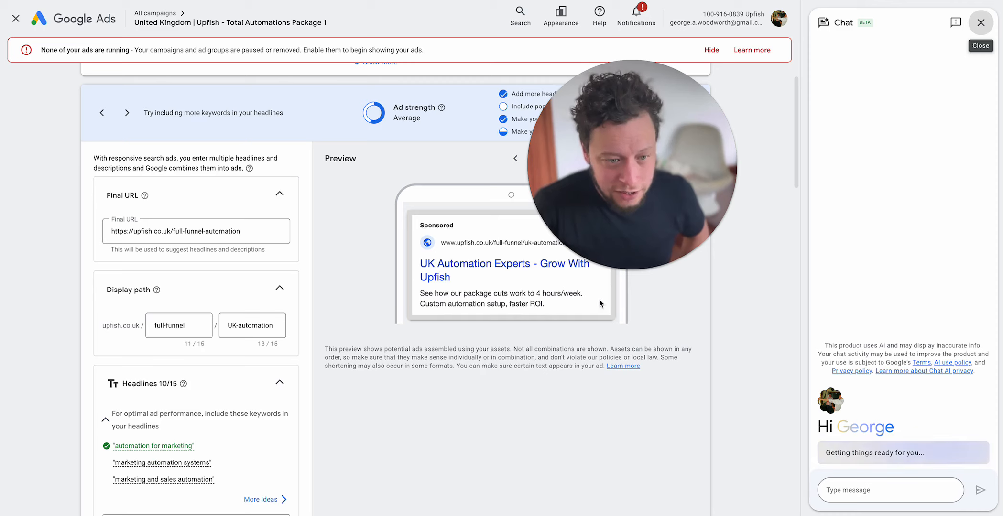